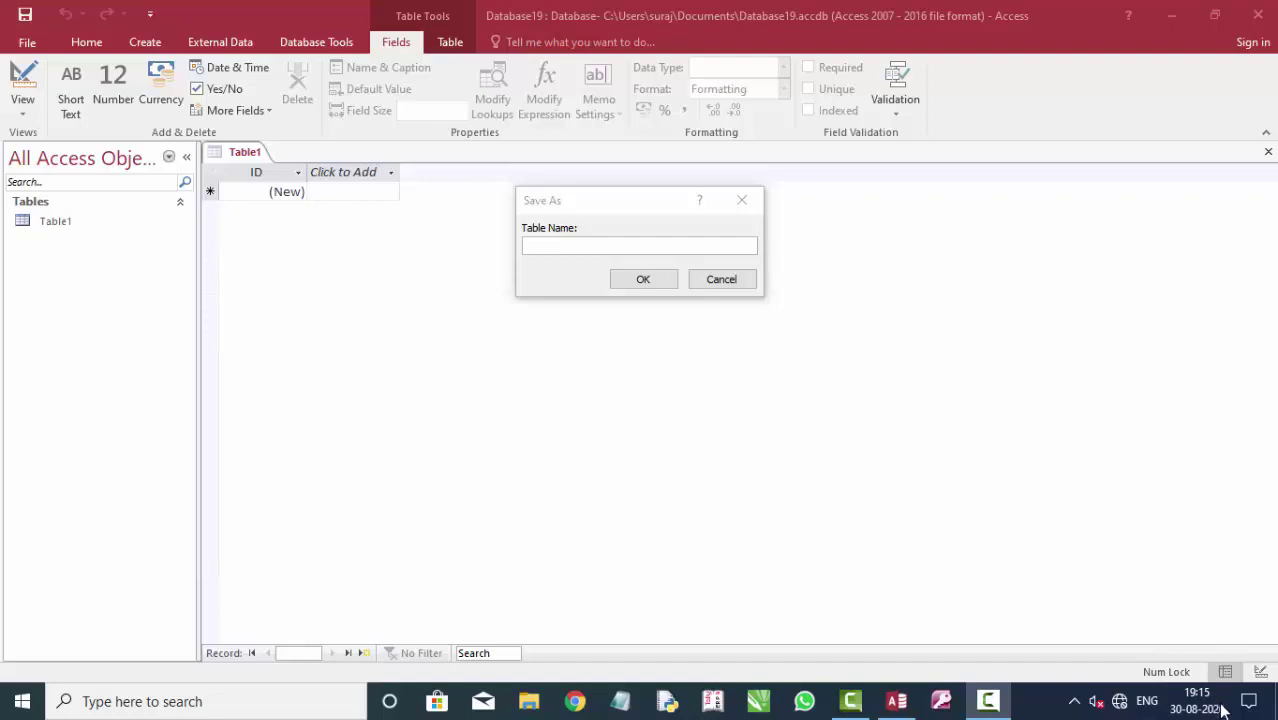
- Dismiss the Save As prompt and switch Table1 to Design View
click(541, 248)
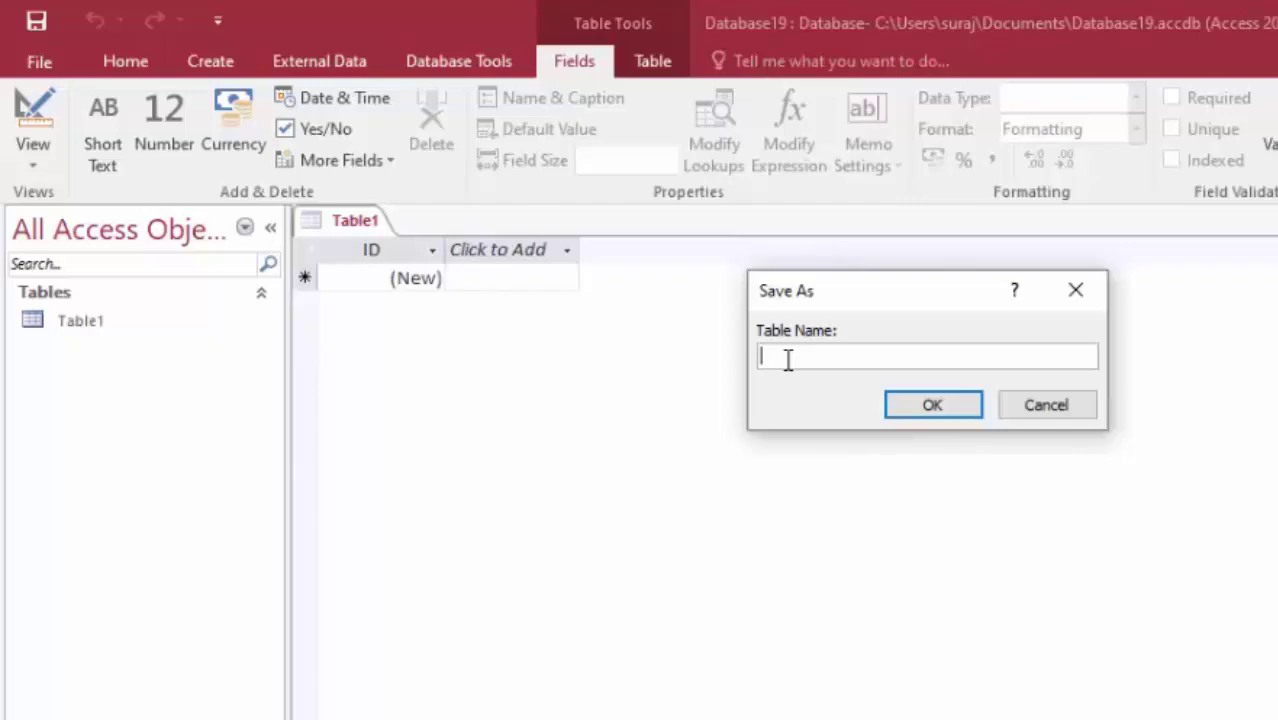
click(1065, 298)
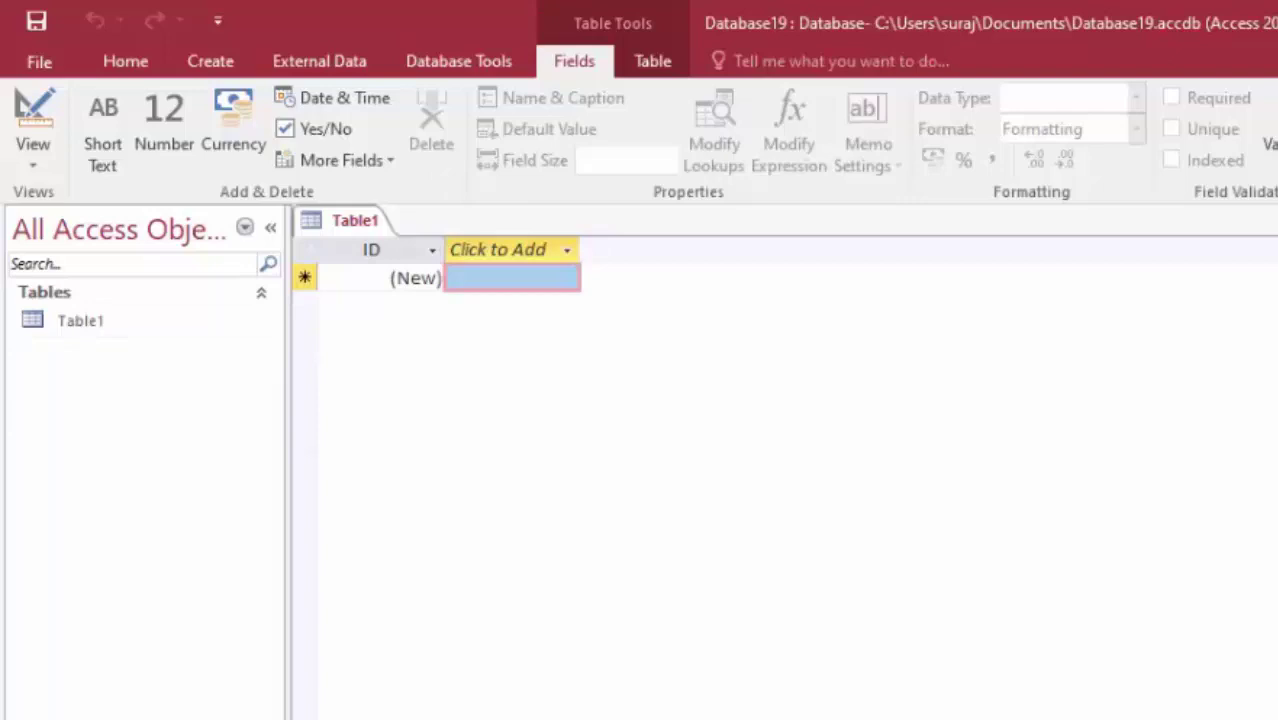
click(117, 334)
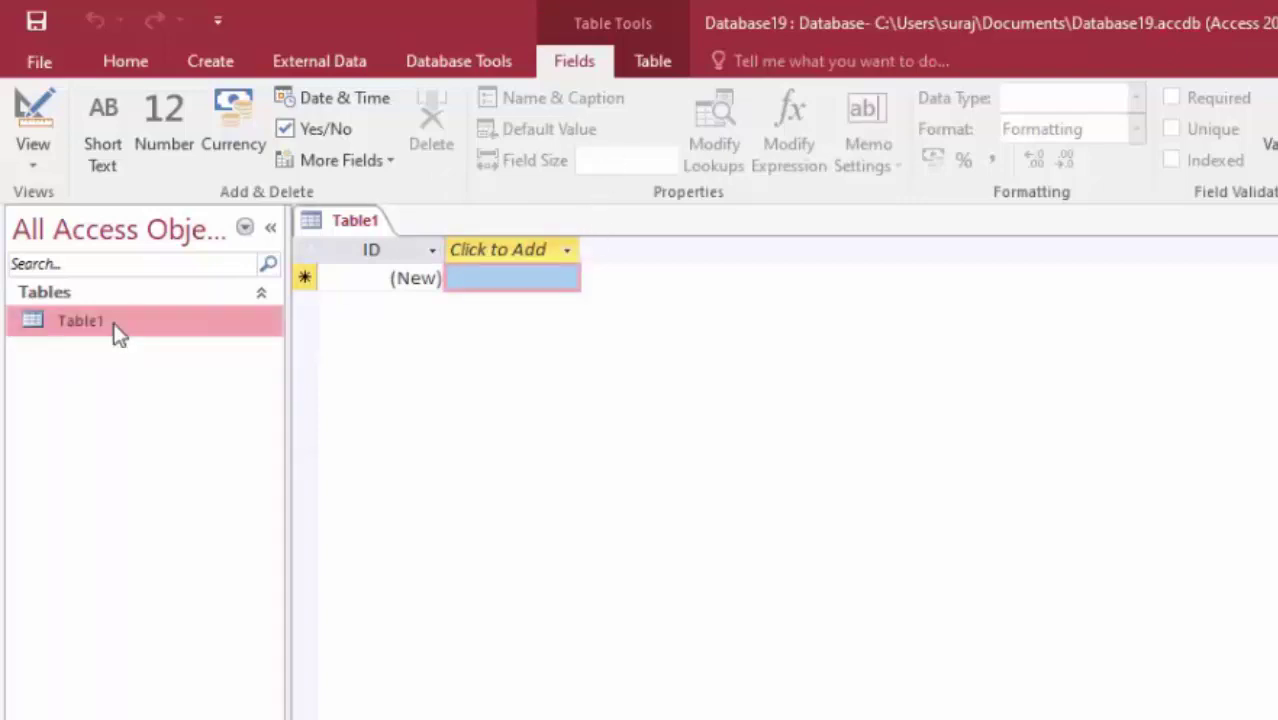
click(41, 165)
click(75, 249)
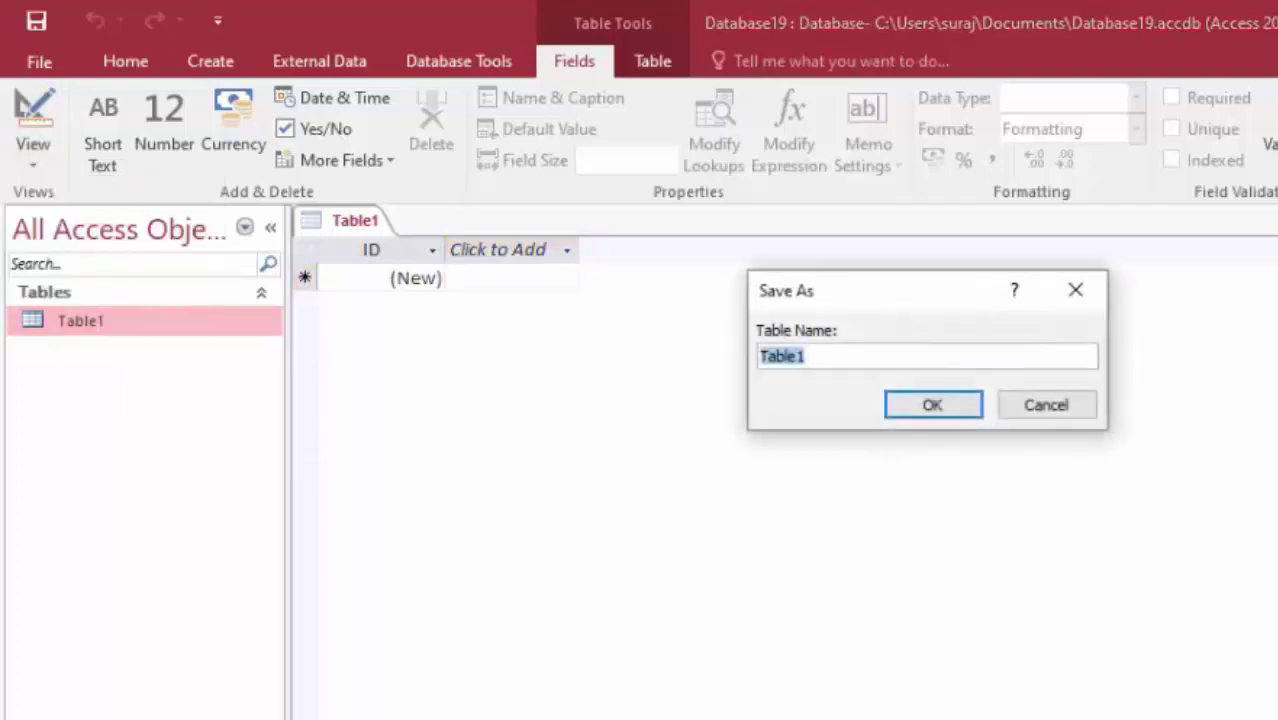
- Enter tborderhead as the new table name, correcting a typo
key(BackSpace)
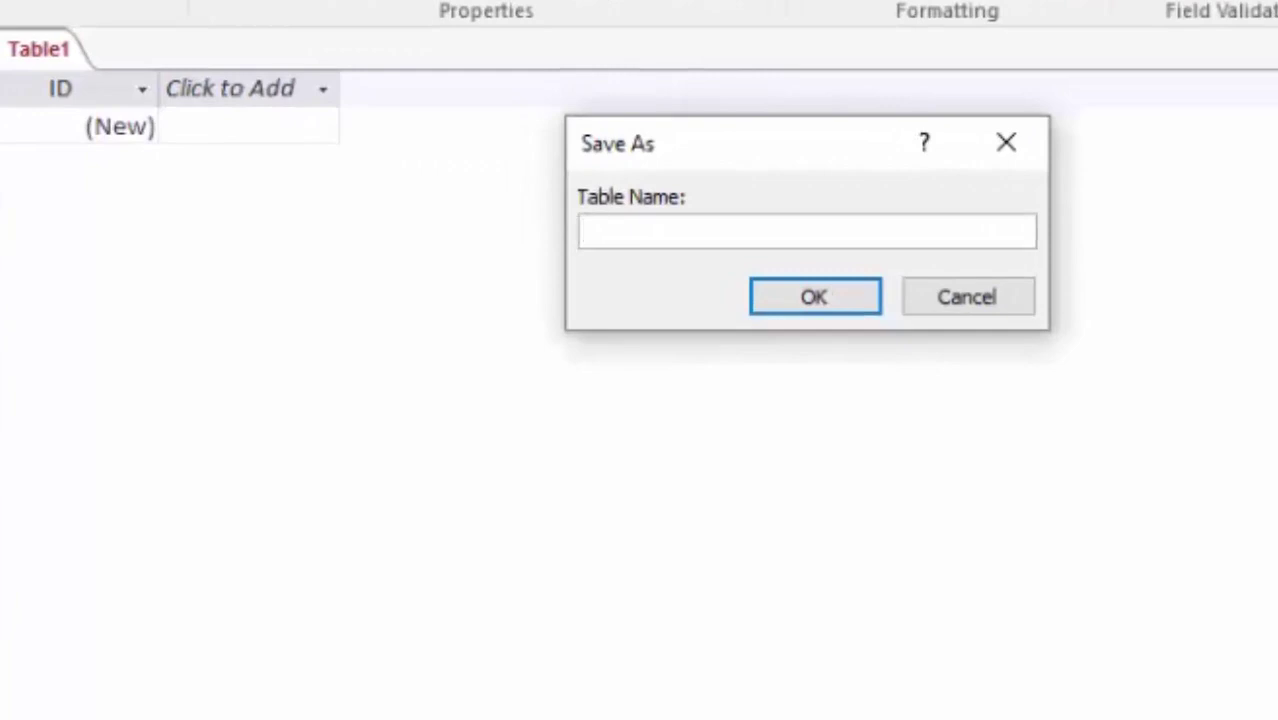
text(tav)
text(ble)
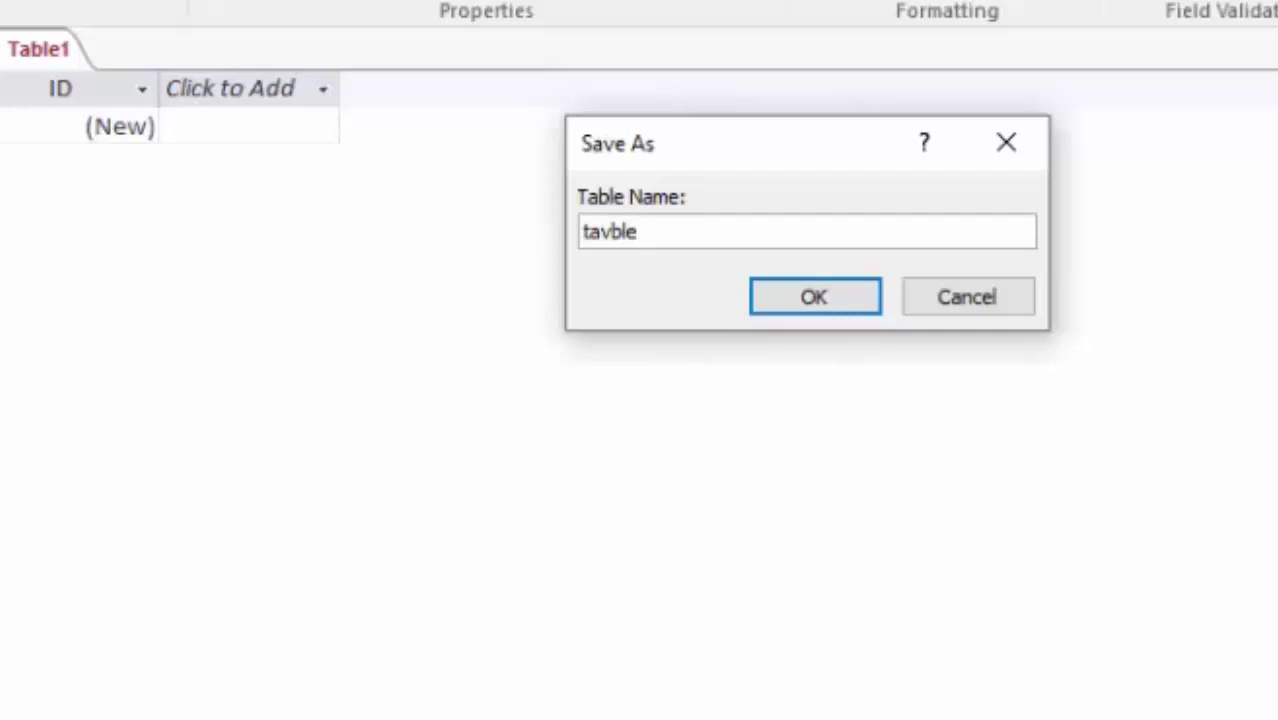
key(BackSpace)
key(BackSpace)
key(BackSpace)
key(BackSpace)
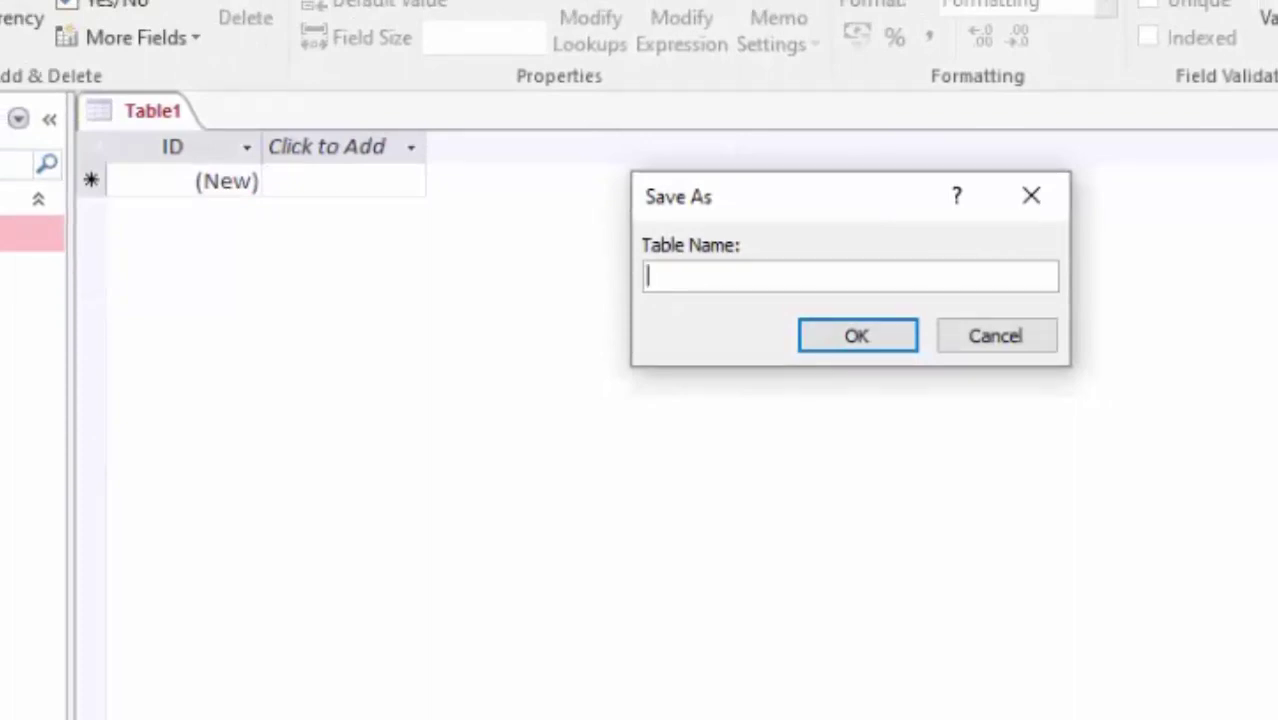
text(tb)
text(orderh)
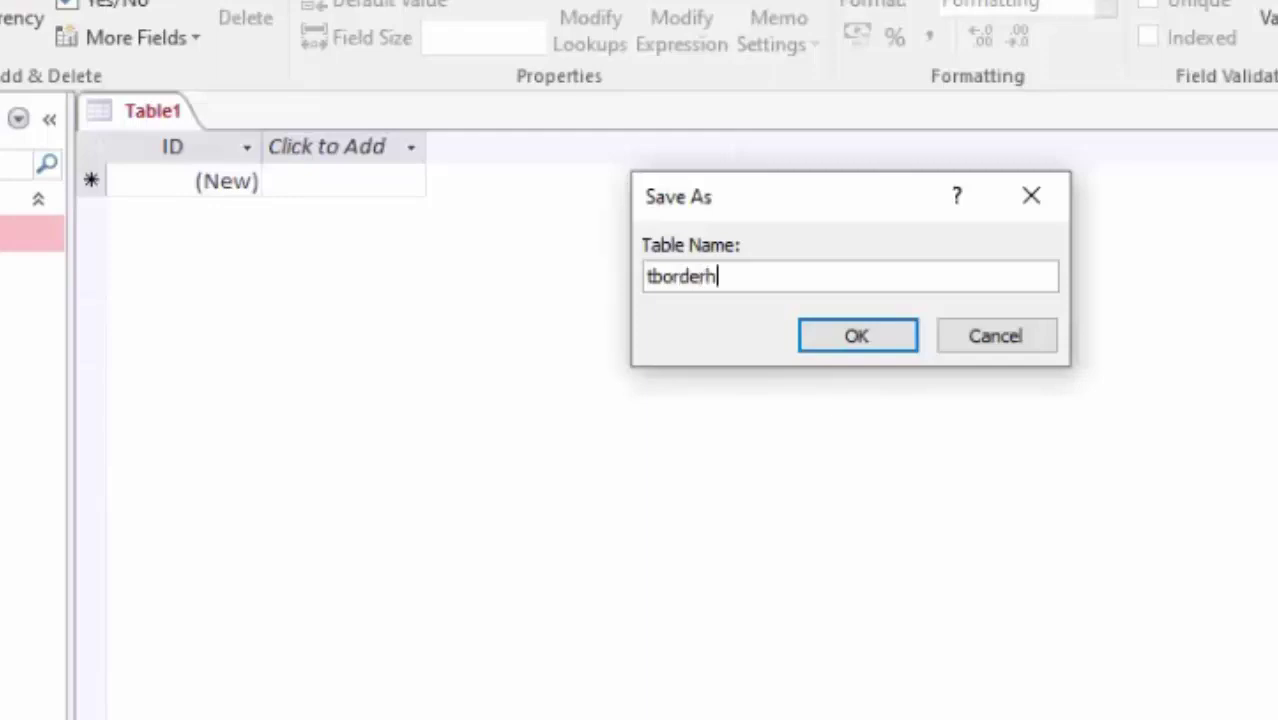
text(ead)
- Save the table as tborderhead and add OrderFrom and OrderTo as Short Text fields
click(835, 340)
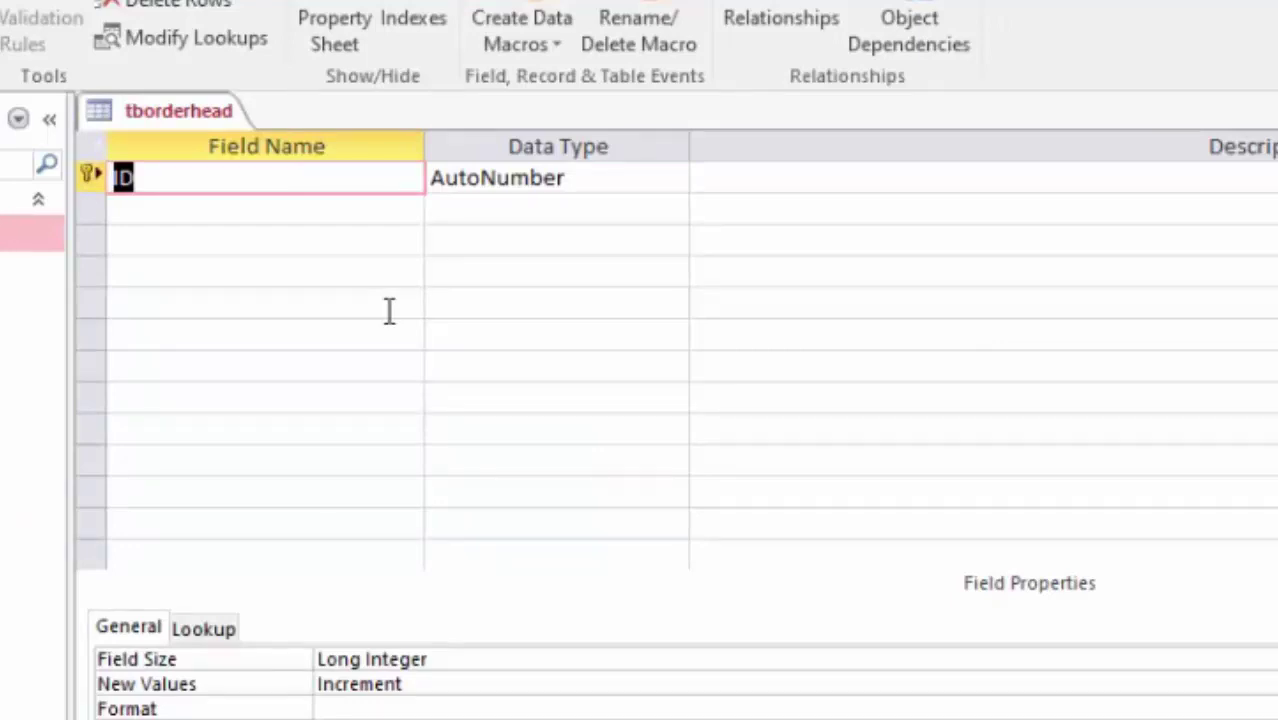
key(Tab)
key(Tab)
key(Tab)
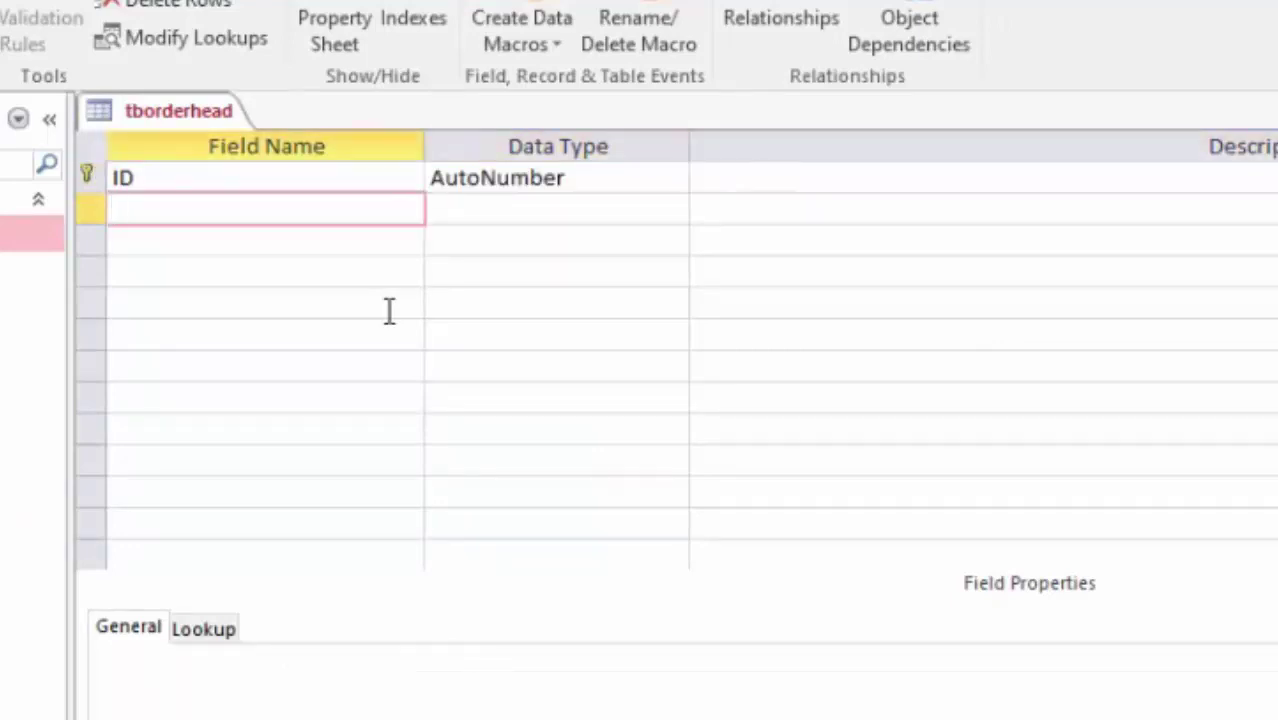
text(O)
text(rder)
text(From)
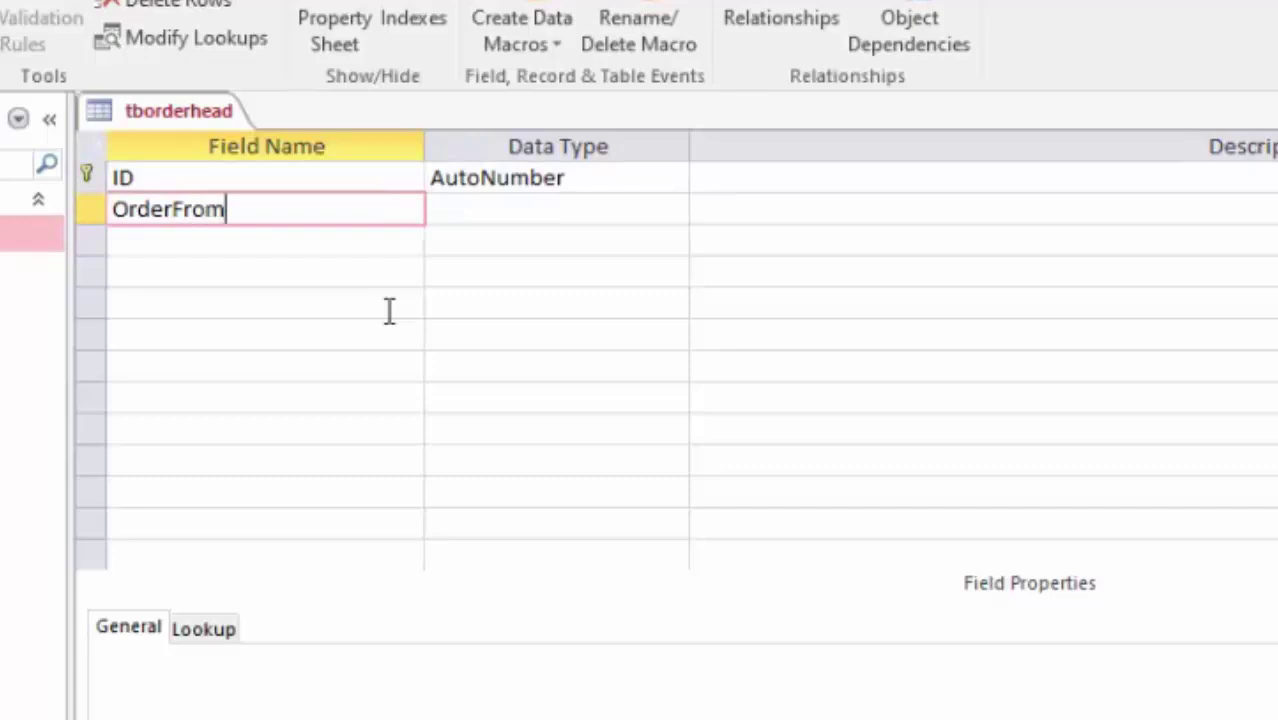
key(Tab)
key(Tab)
key(Tab)
key(Tab)
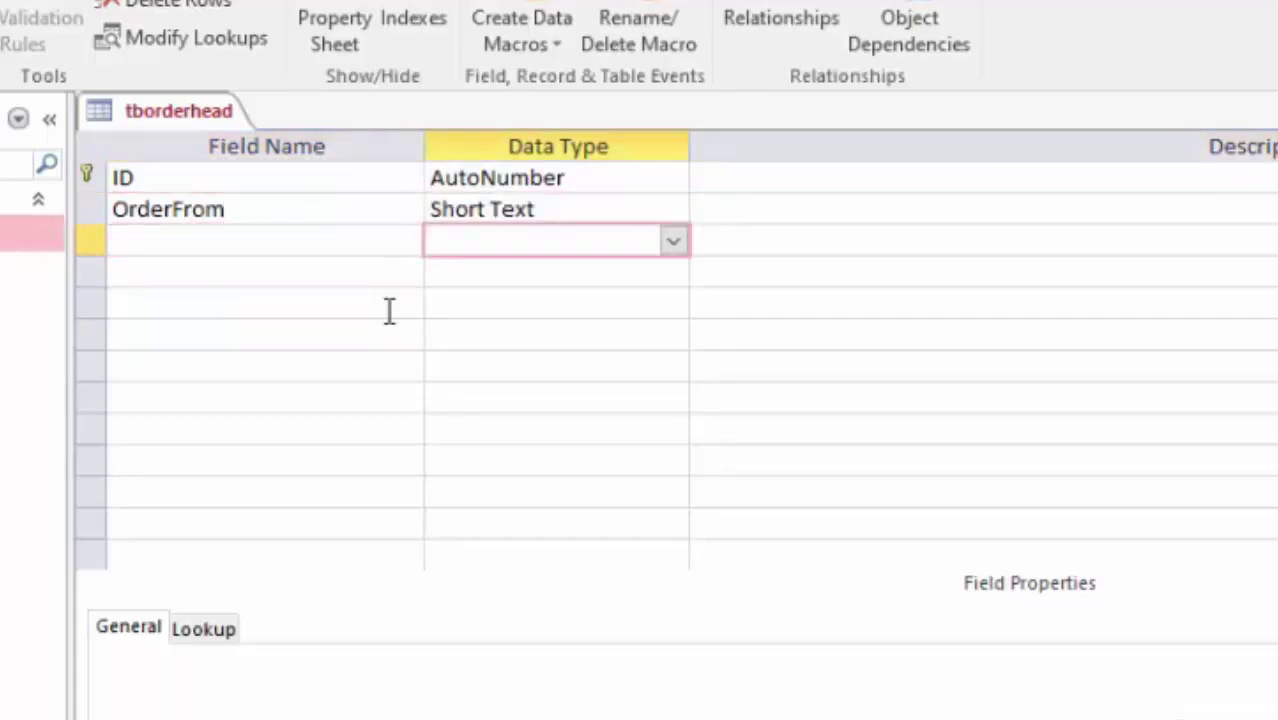
click(262, 250)
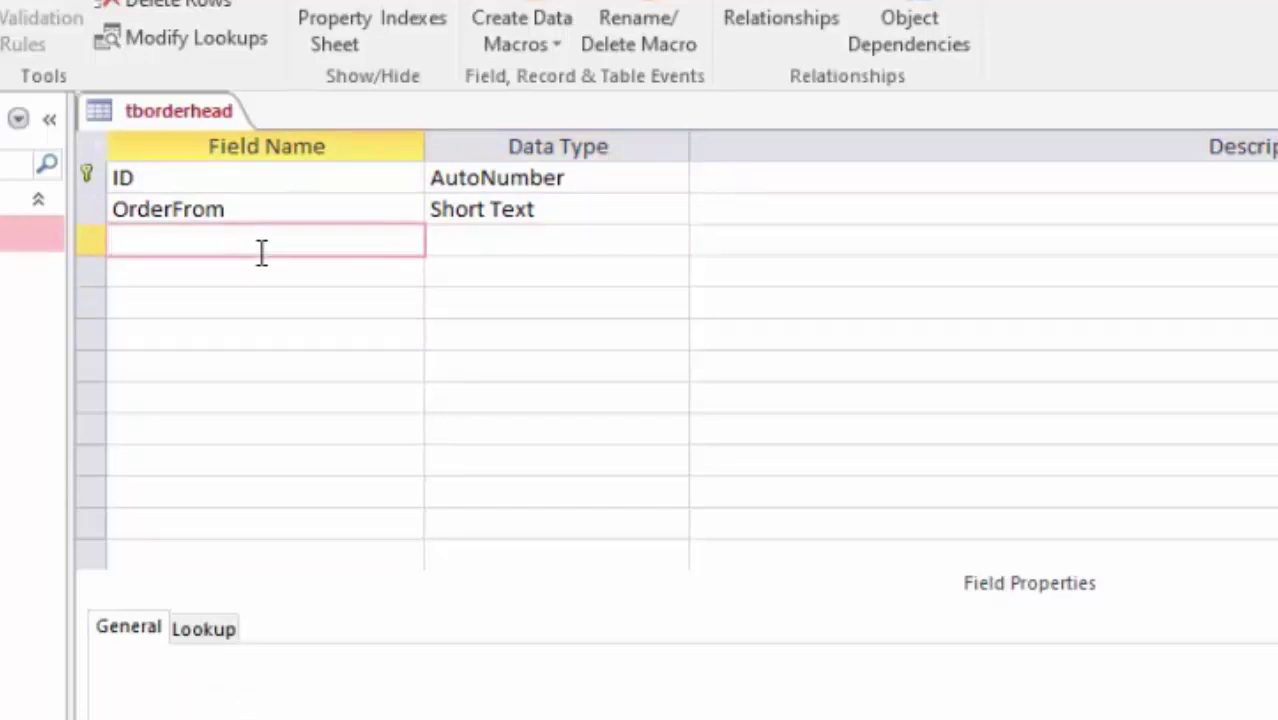
text(P)
key(BackSpace)
text(O)
text(rder)
text(To)
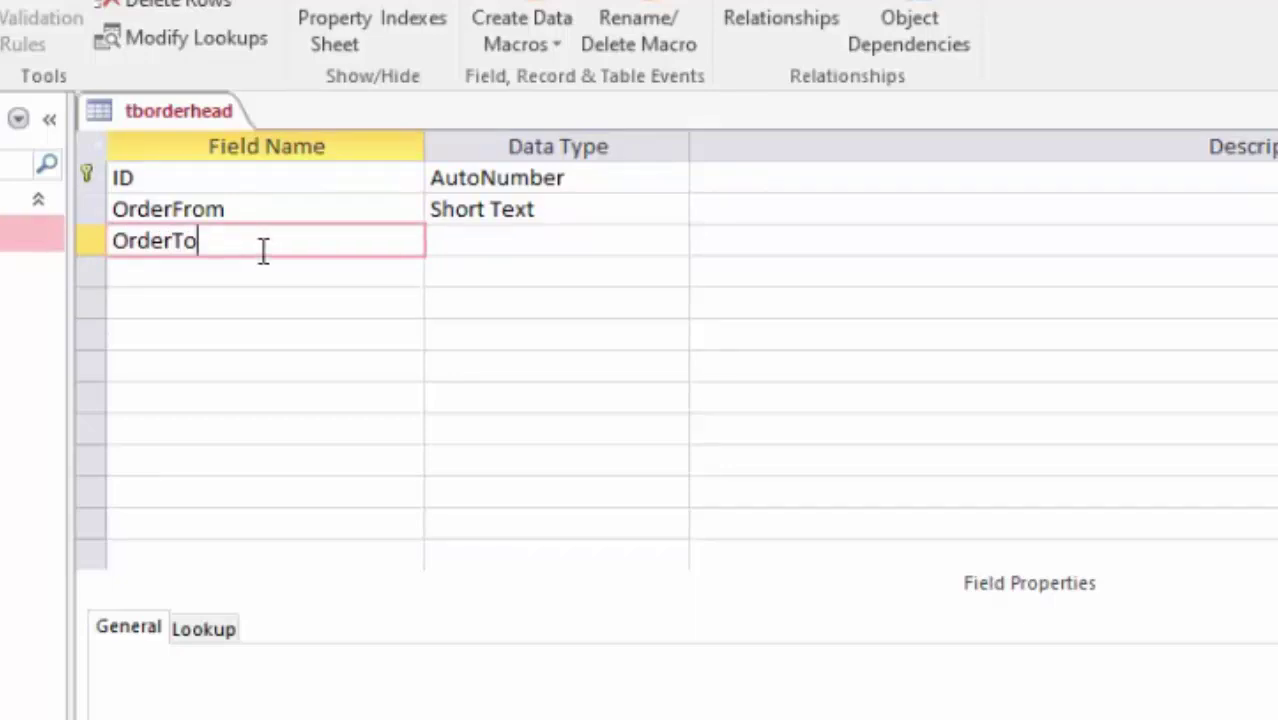
click(455, 240)
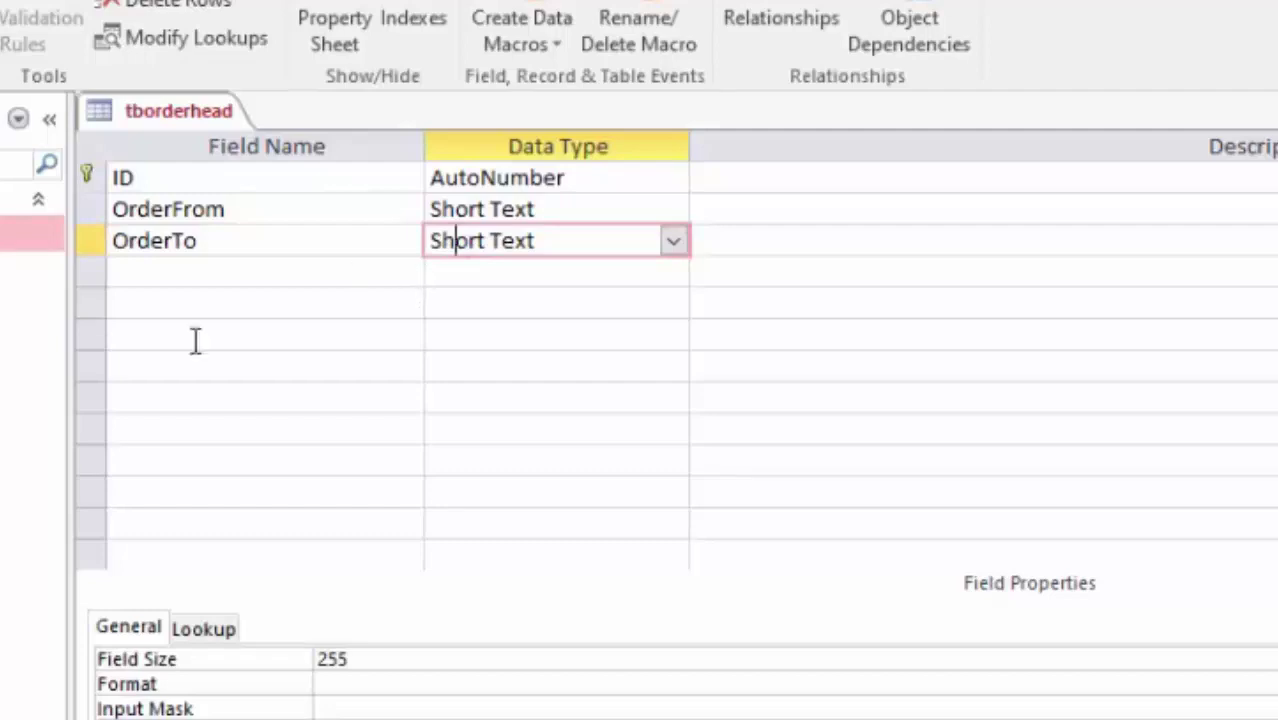
- Add an OrderDate field with the Date/Time data type
click(208, 272)
text(O)
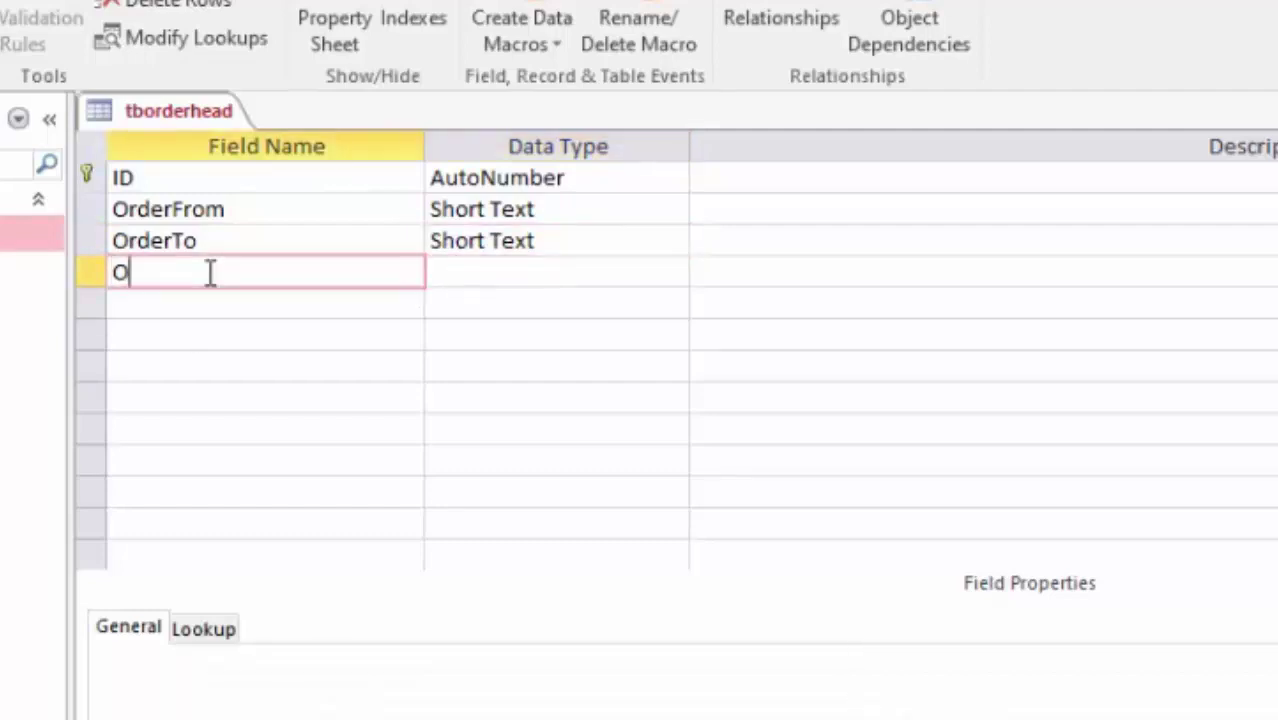
text(rderD)
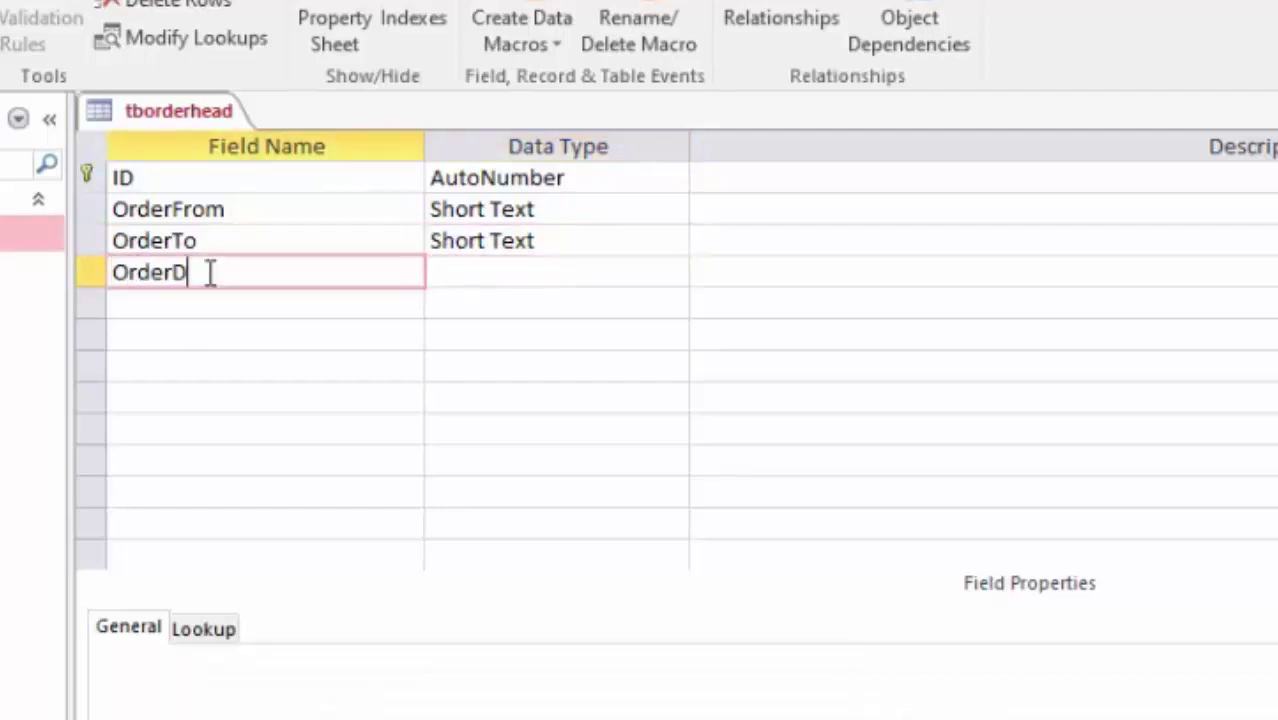
text(ate)
click(481, 274)
click(674, 276)
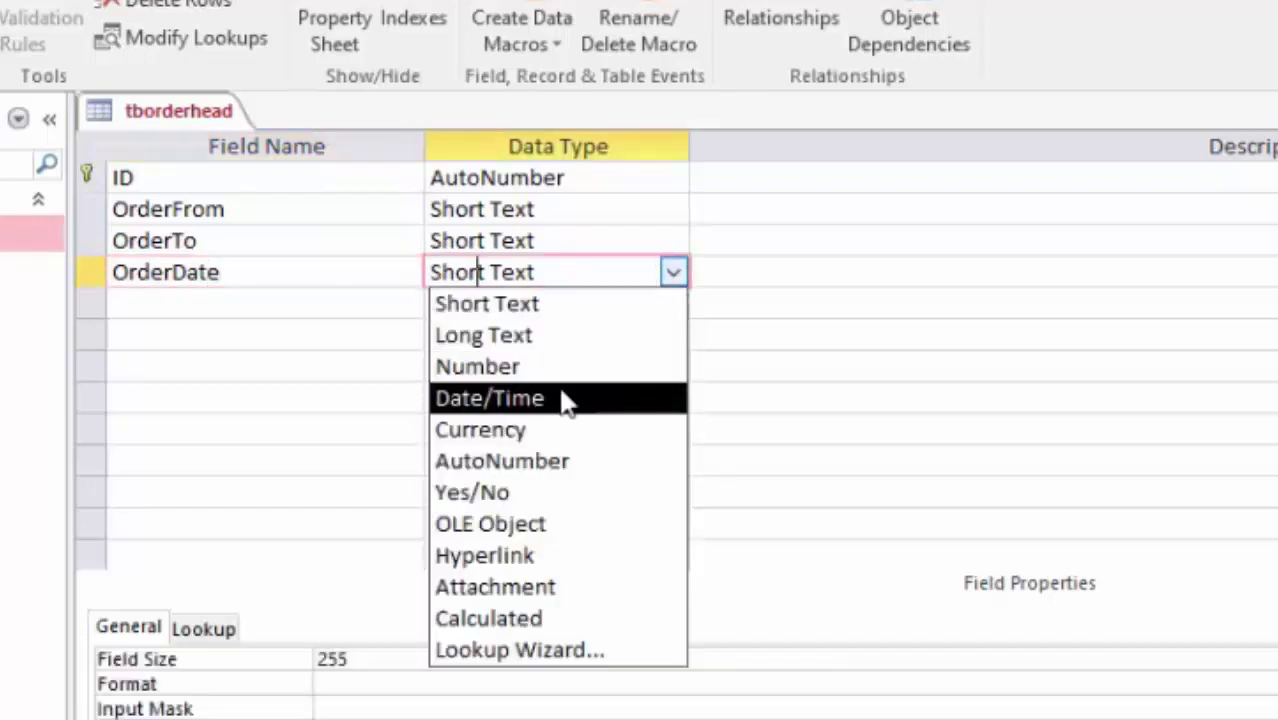
click(566, 401)
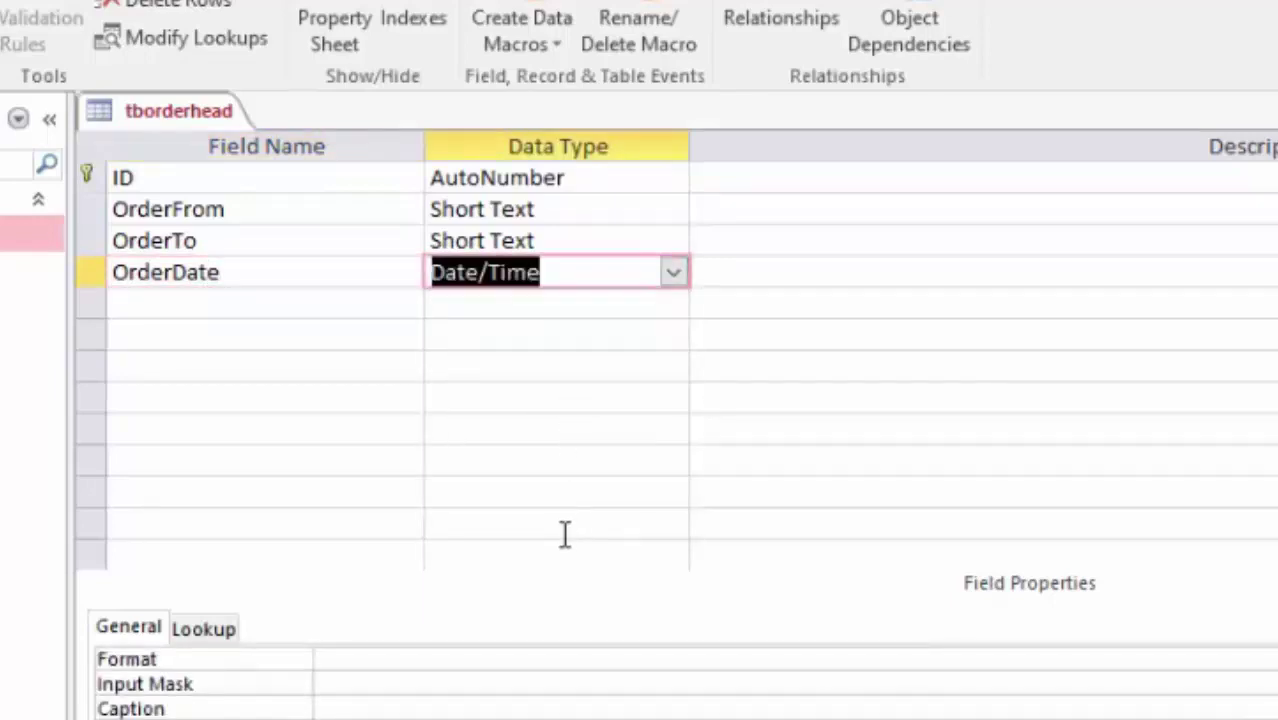
click(243, 300)
- Add OrderNo and OrderPriority as Short Text fields
text(Ord)
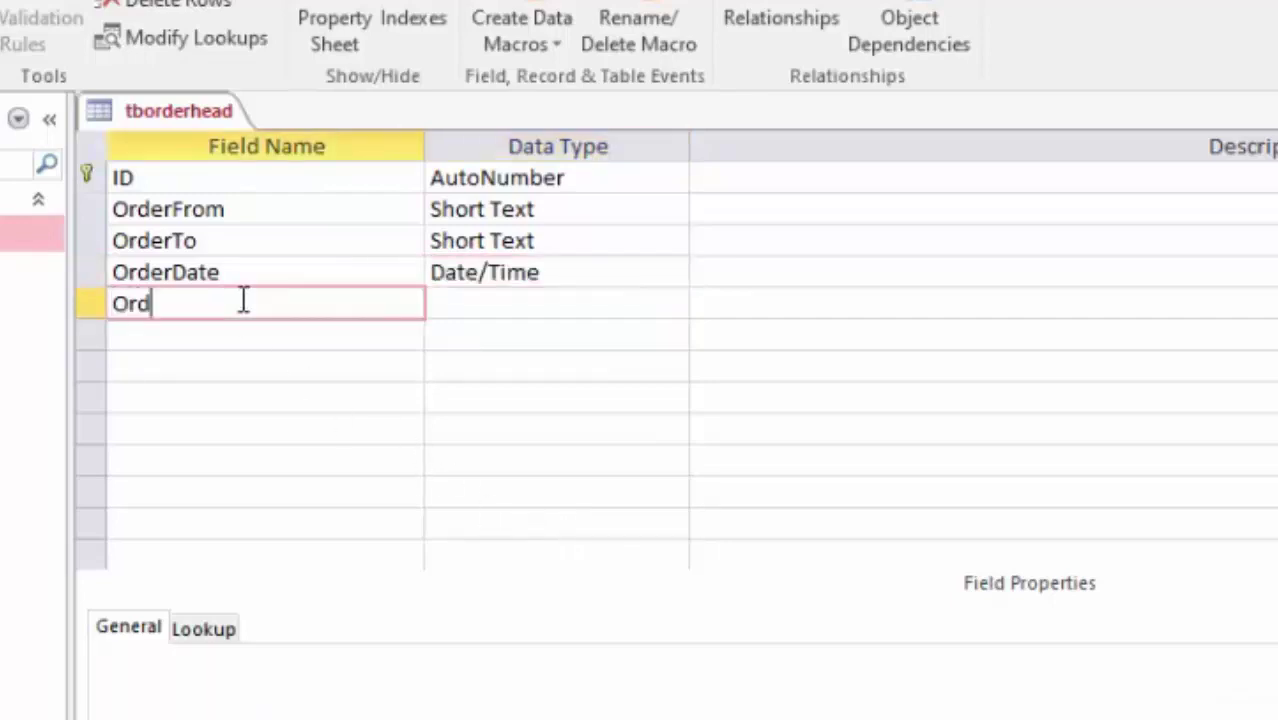
text(erNo)
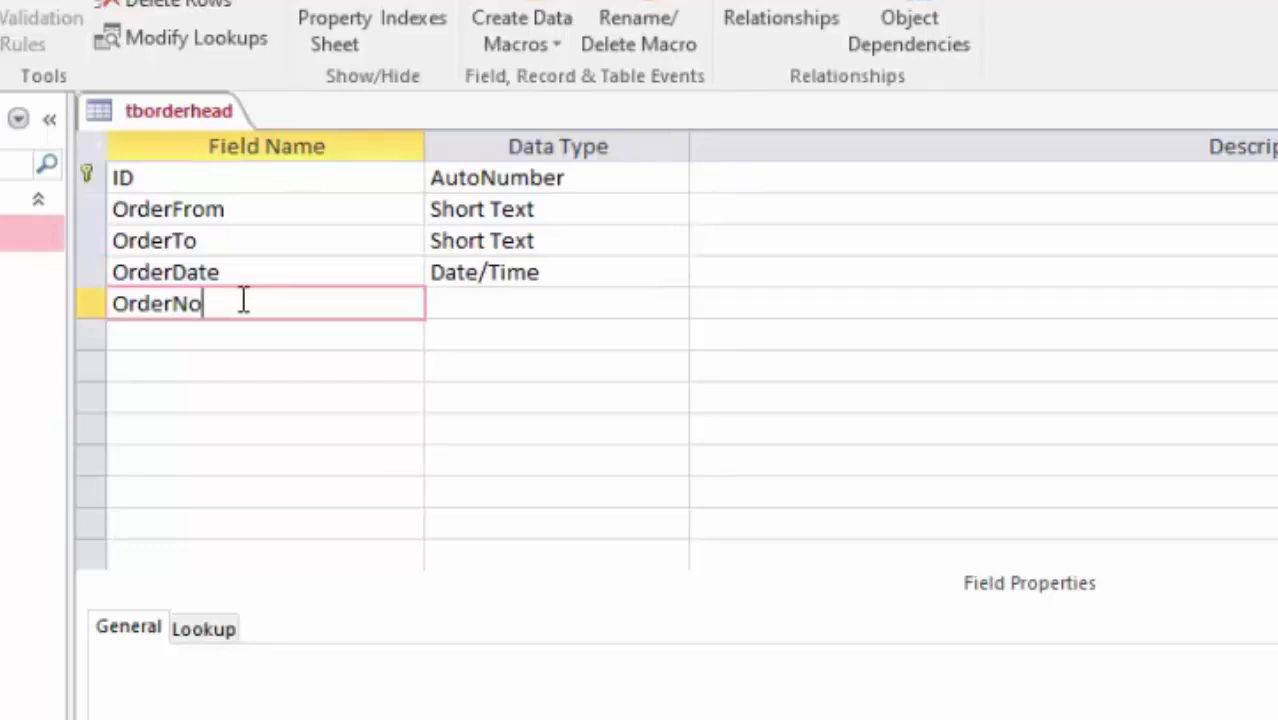
click(587, 300)
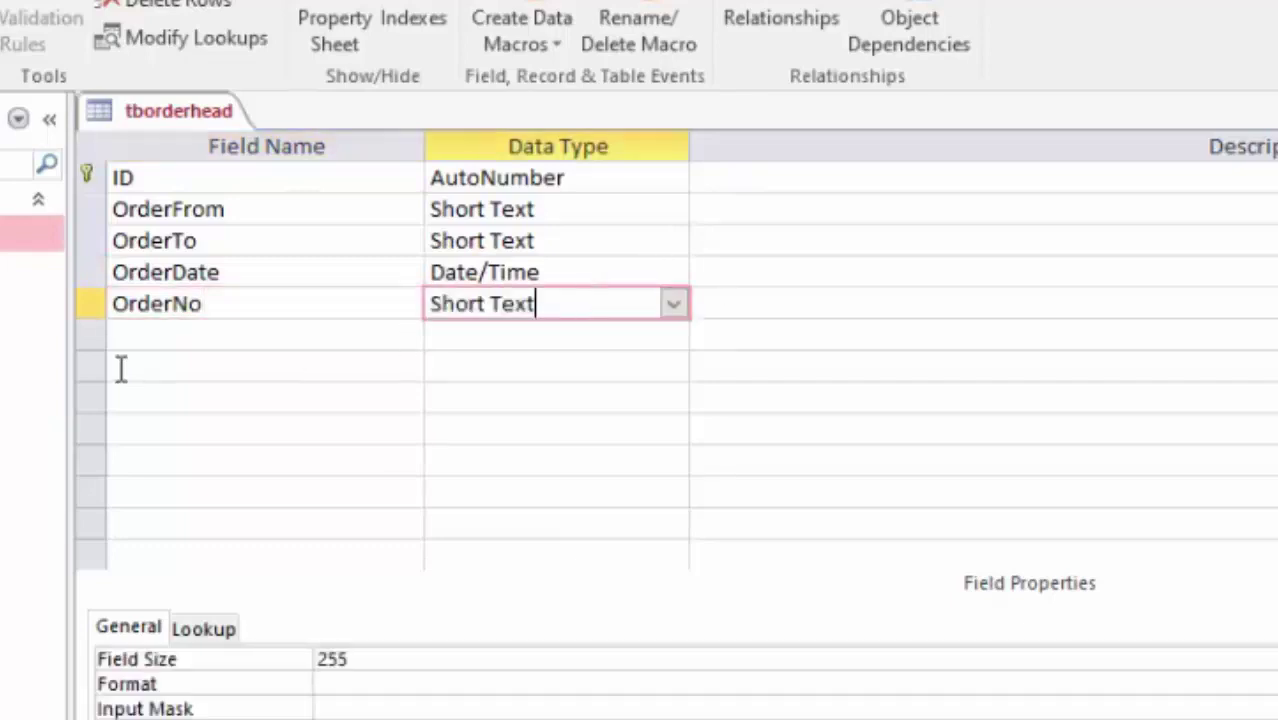
click(172, 336)
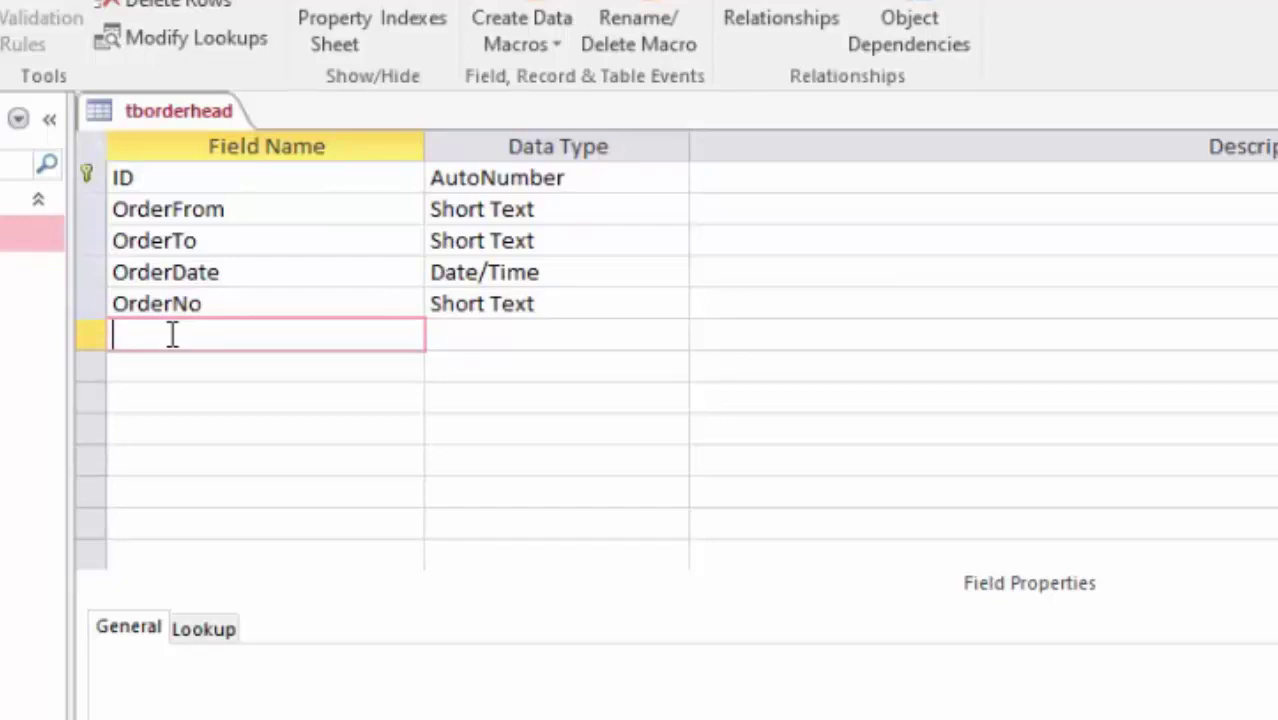
text(Ord)
text(erPr)
text(iorit)
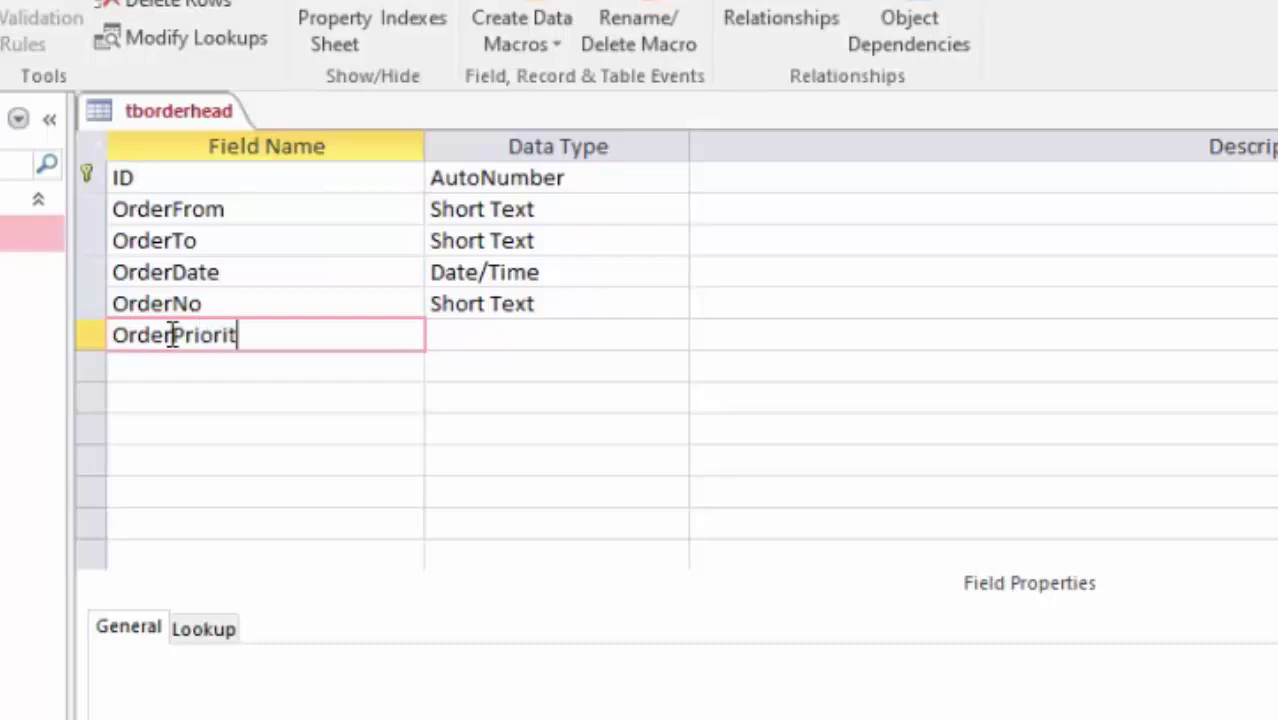
text(y)
click(580, 336)
- Add the OrderDeliveryTerms, OrderDelivery Payments and OrderCreate Time Stamp fields
click(194, 368)
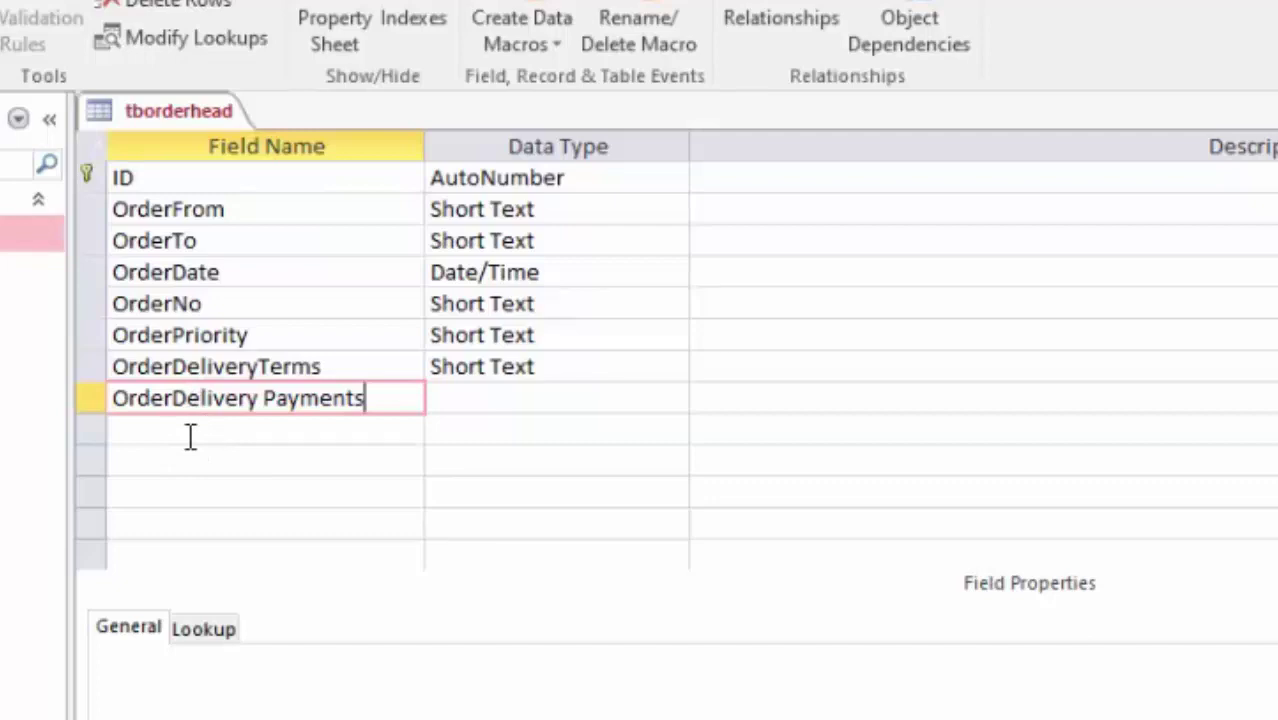
text(am)
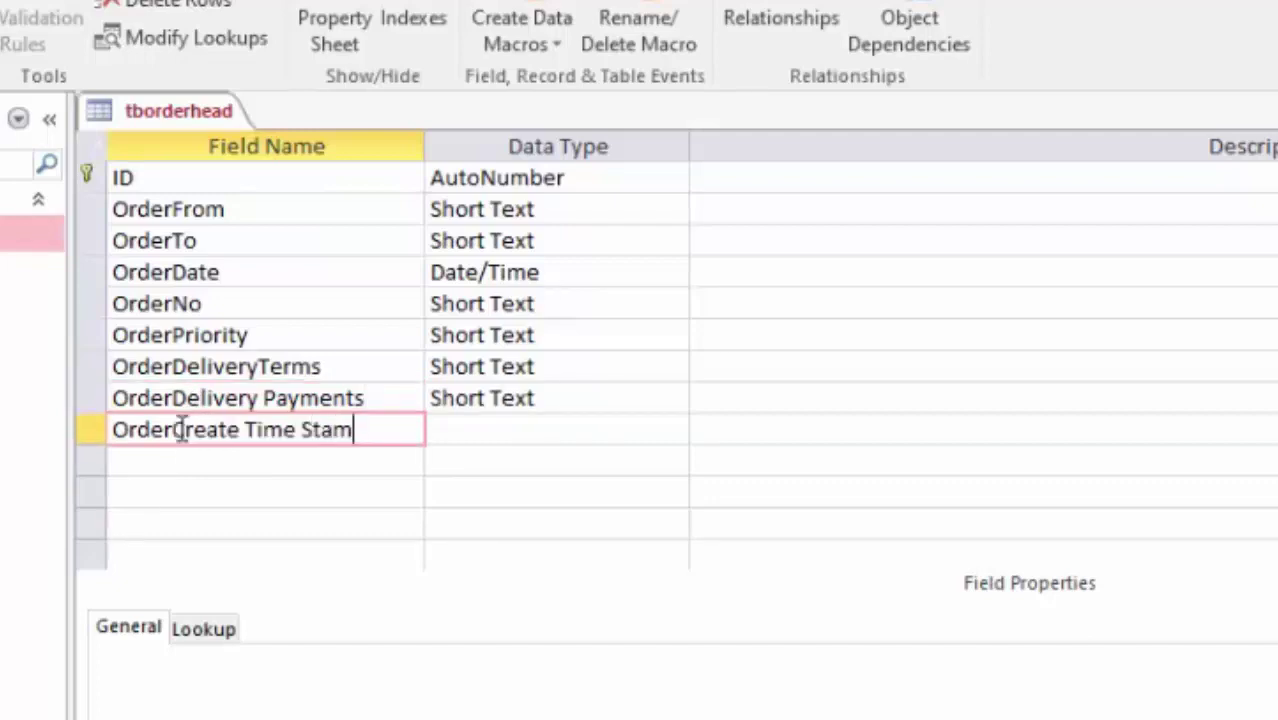
text(p)
click(610, 426)
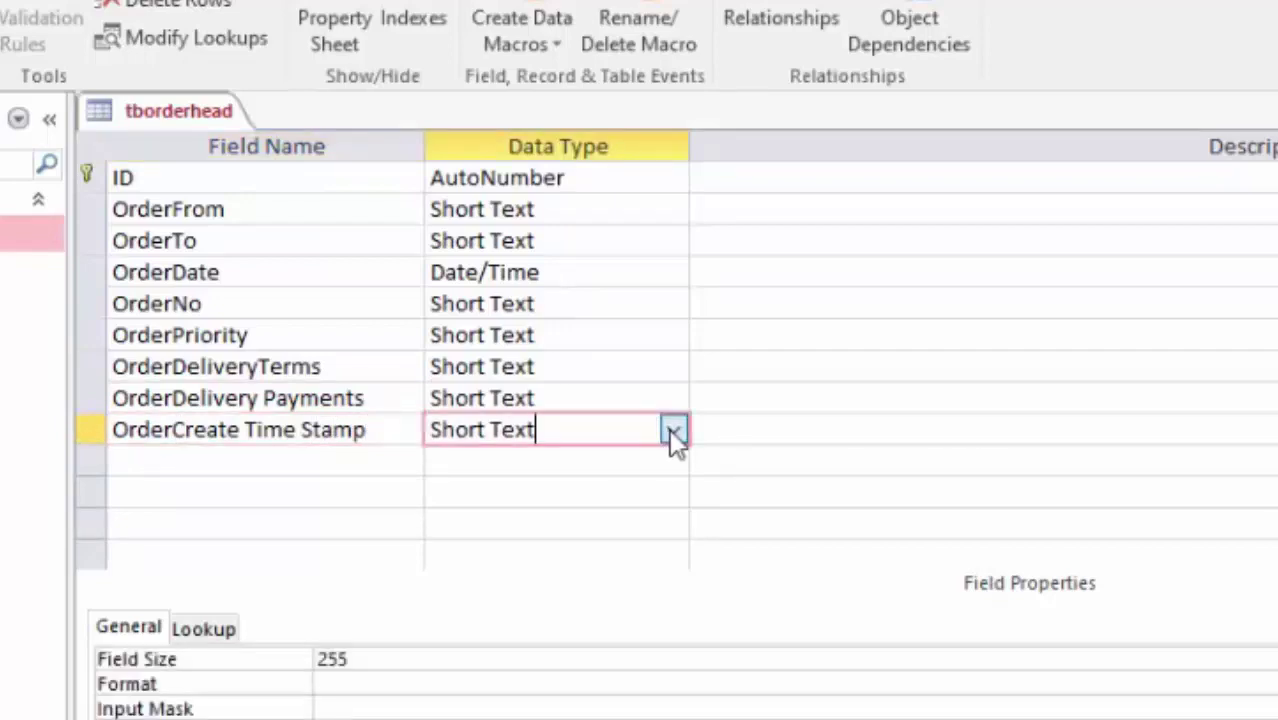
click(671, 432)
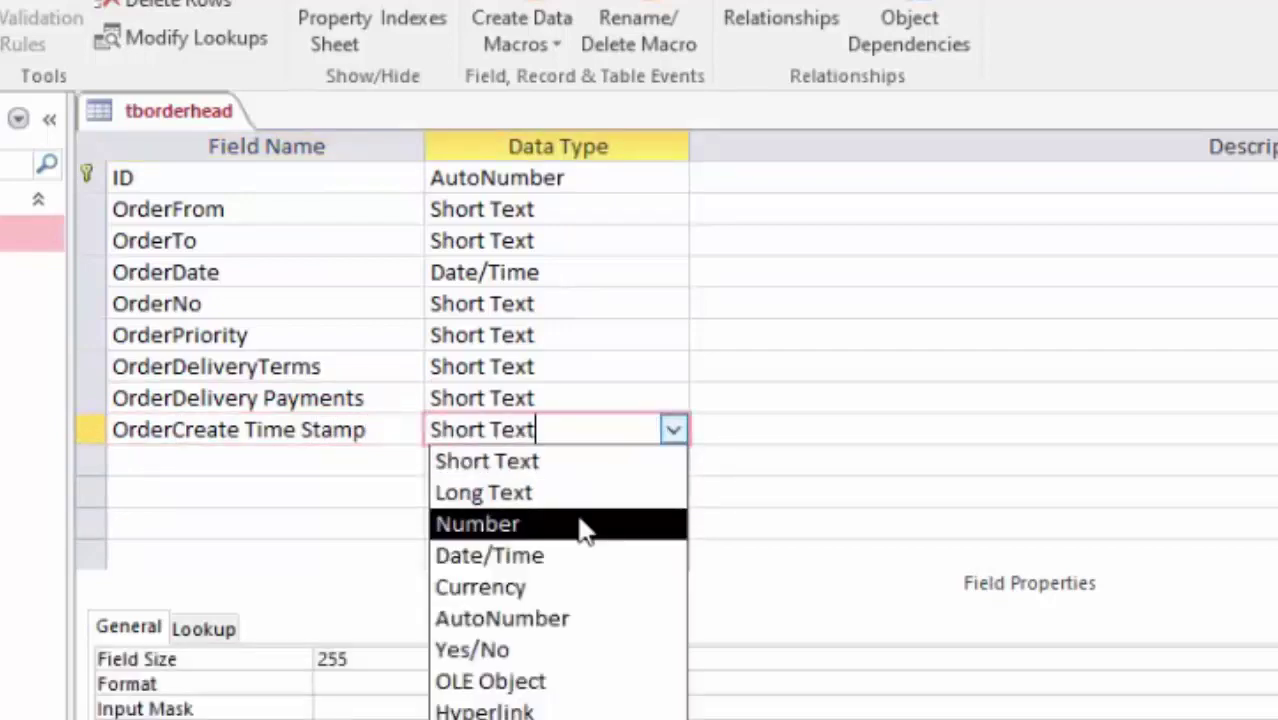
- Make OrderCreate Time Stamp a Date/Time field with default value =now()
click(522, 558)
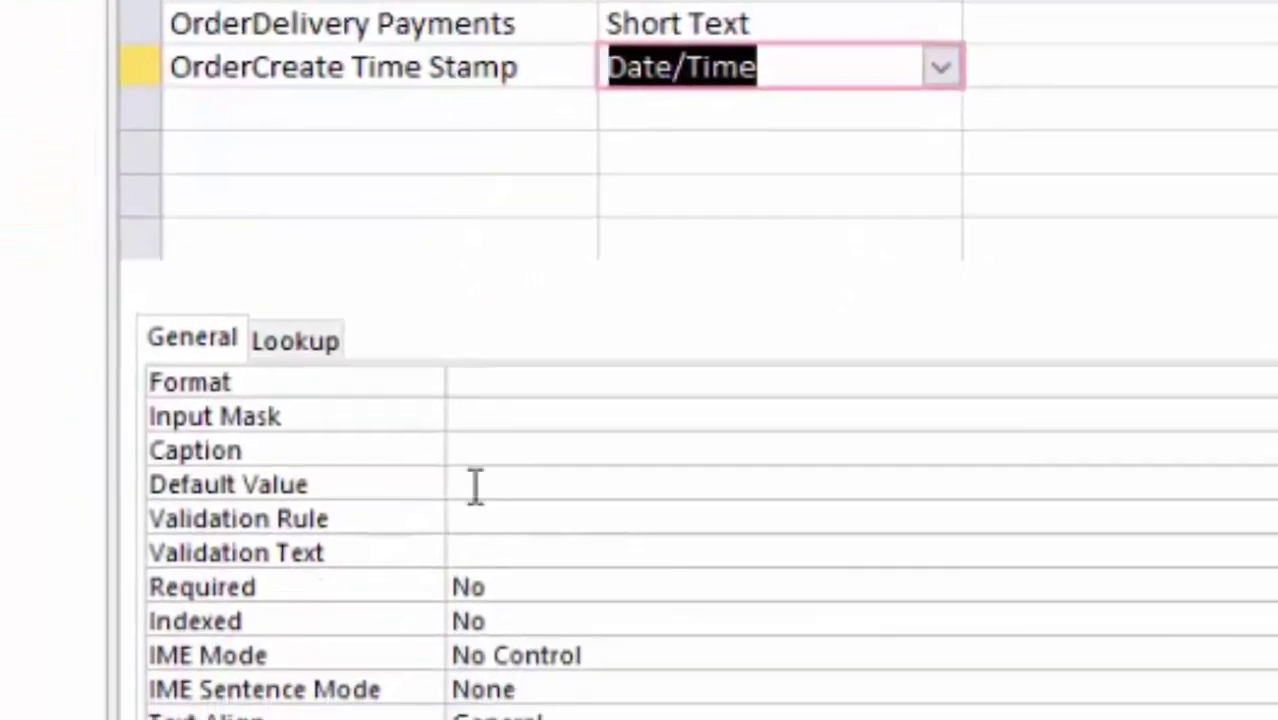
click(475, 485)
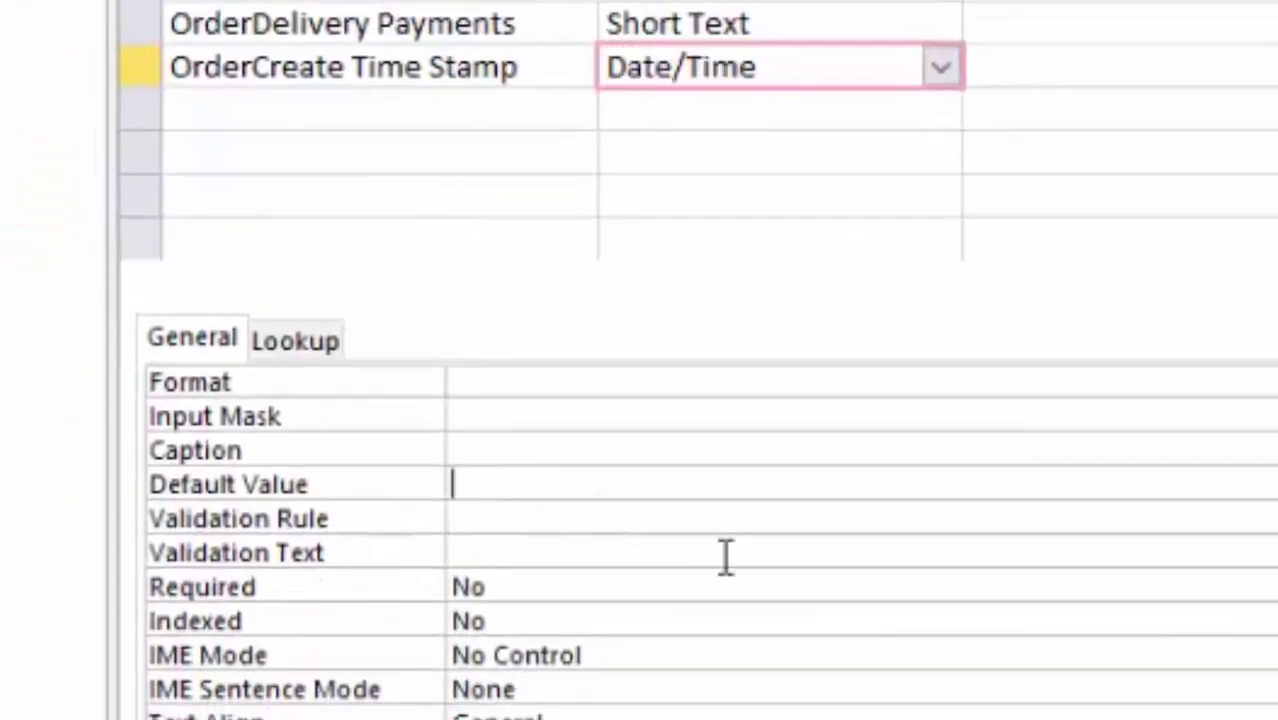
text(=now)
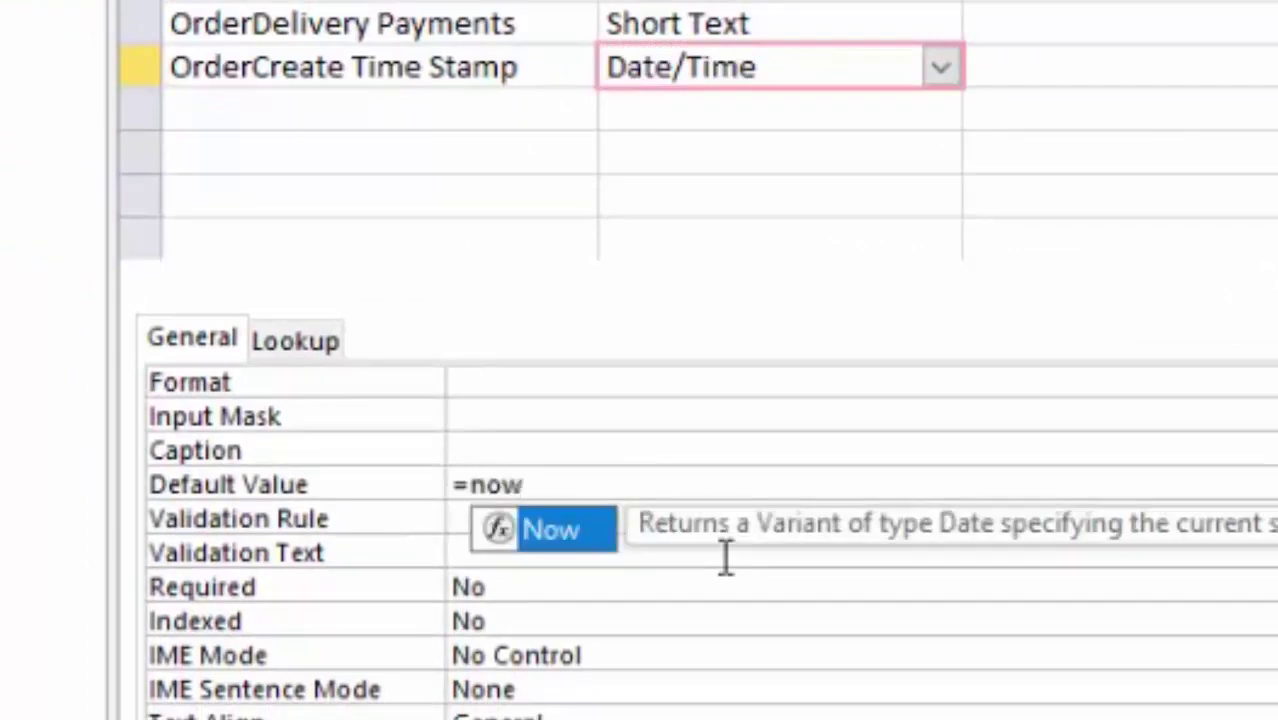
text(())
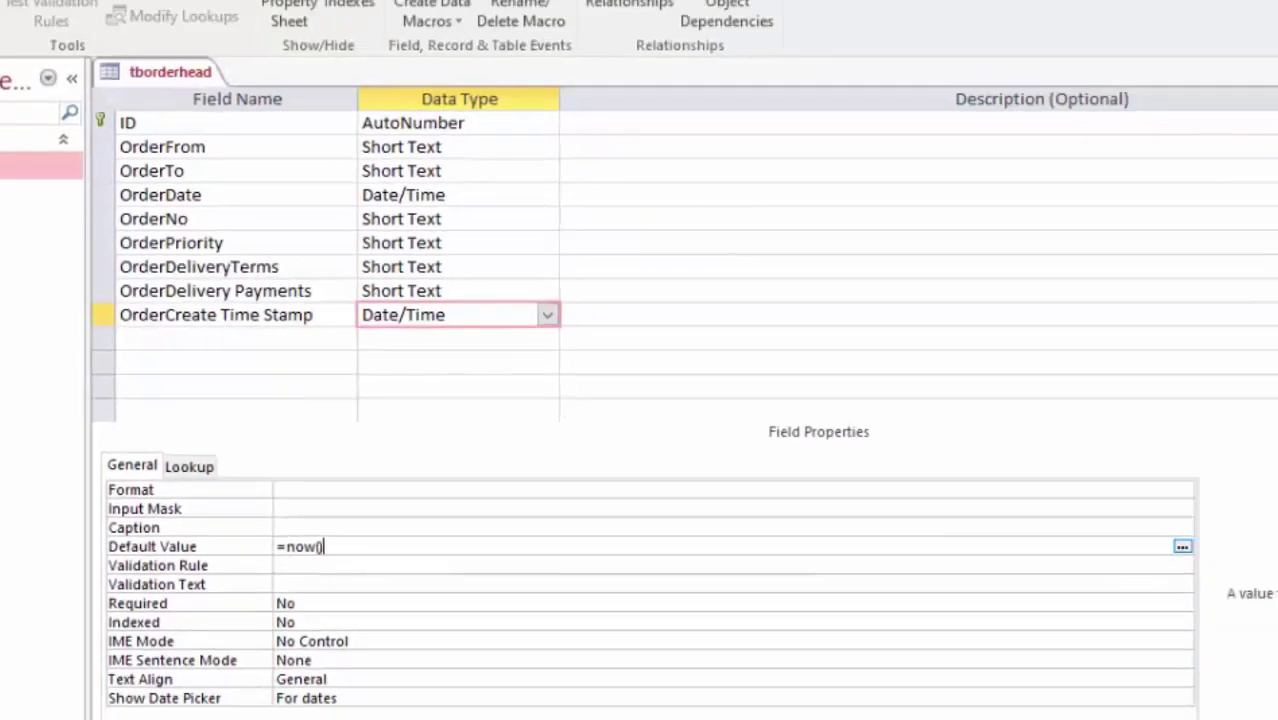
- Add a Short Text field named Order Creted By User
click(158, 337)
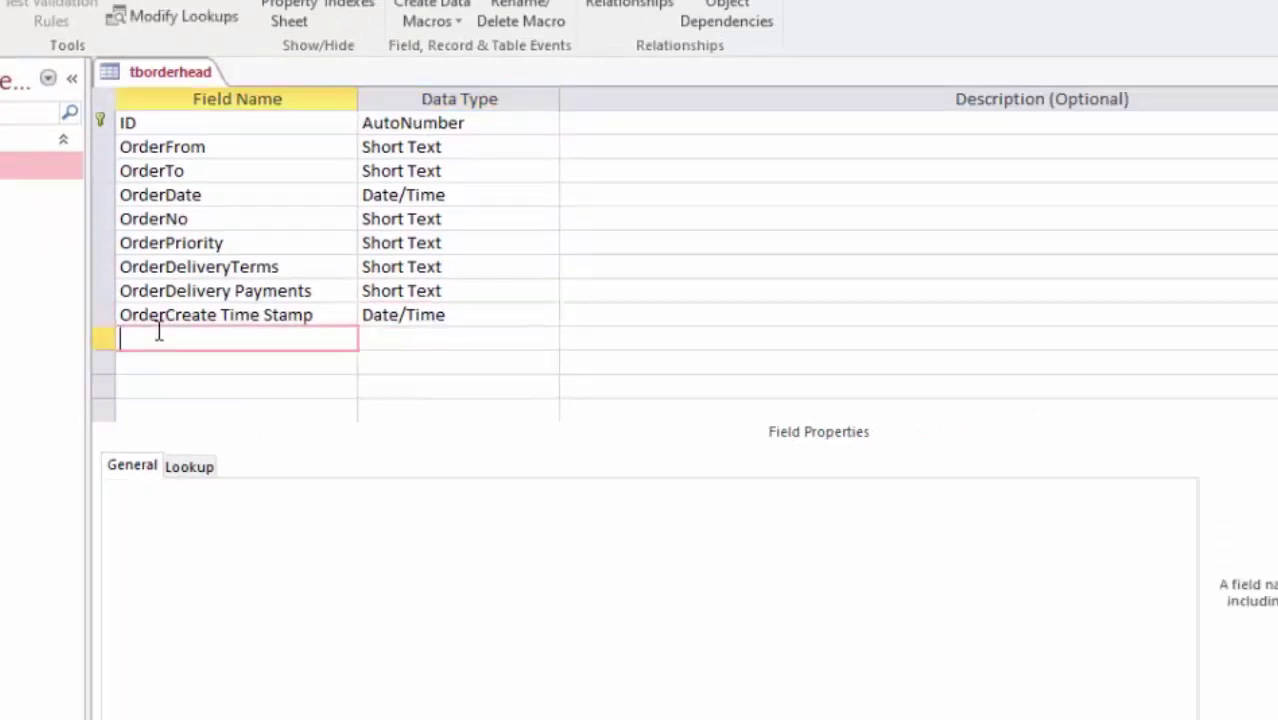
text(Order )
text(Creted By)
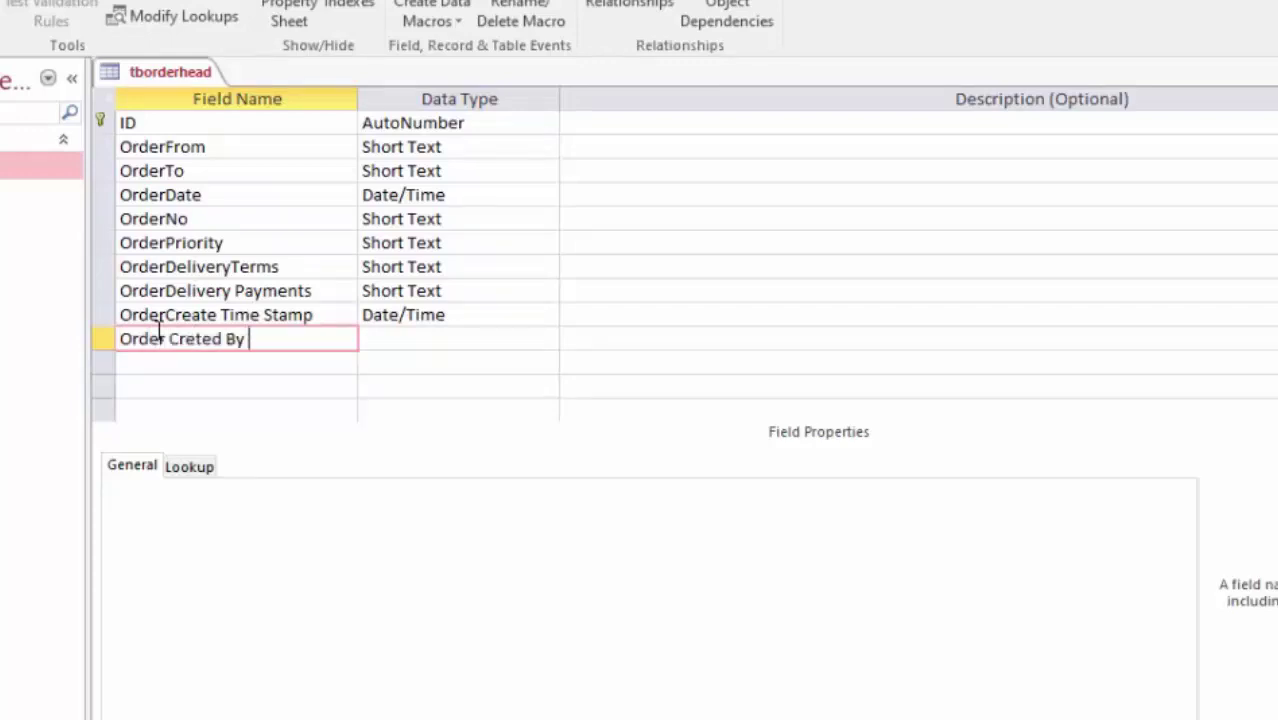
text( User)
click(482, 342)
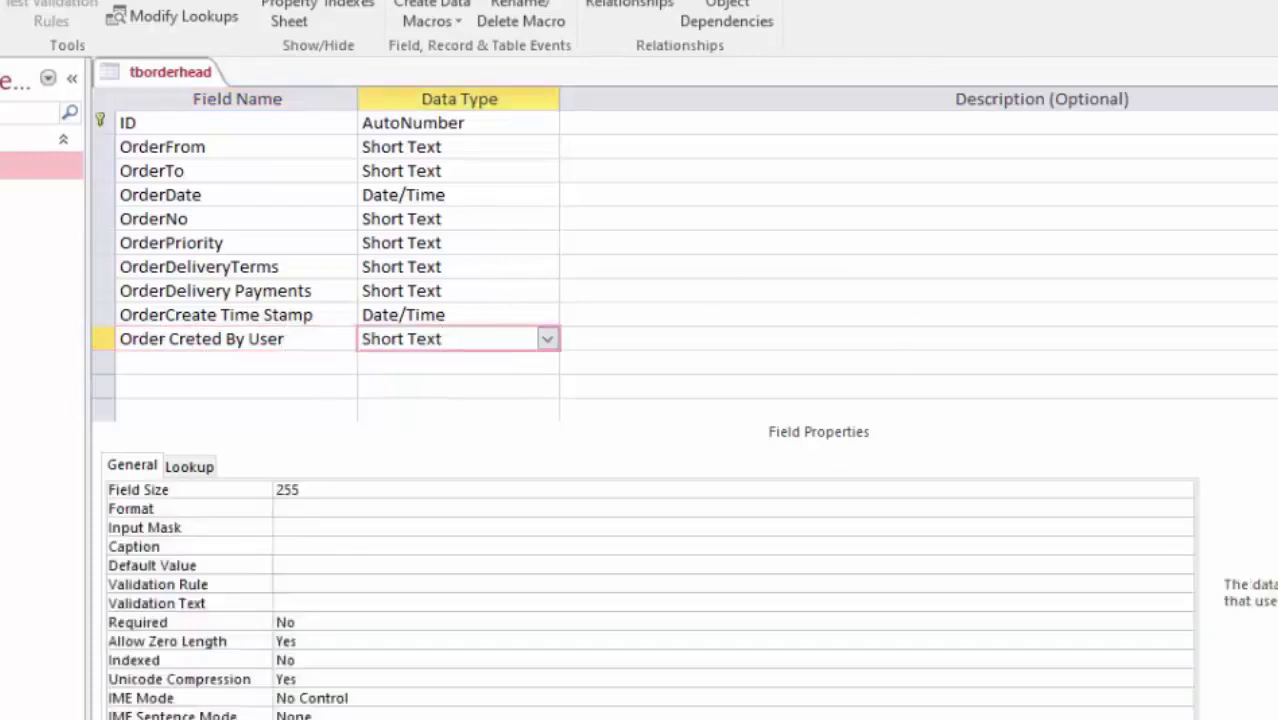
- Save tborderhead, autofit its timestamp column in Datasheet View, then close the table saving the layout
click(634, 415)
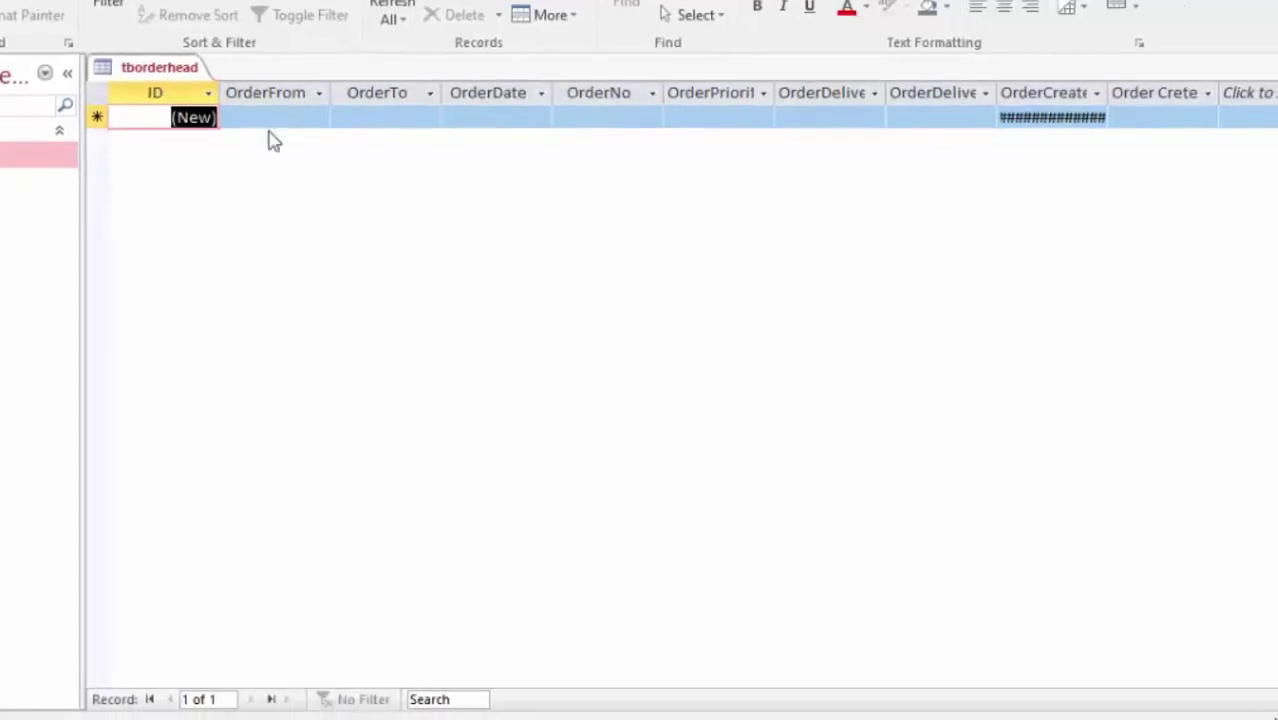
double_click(1093, 91)
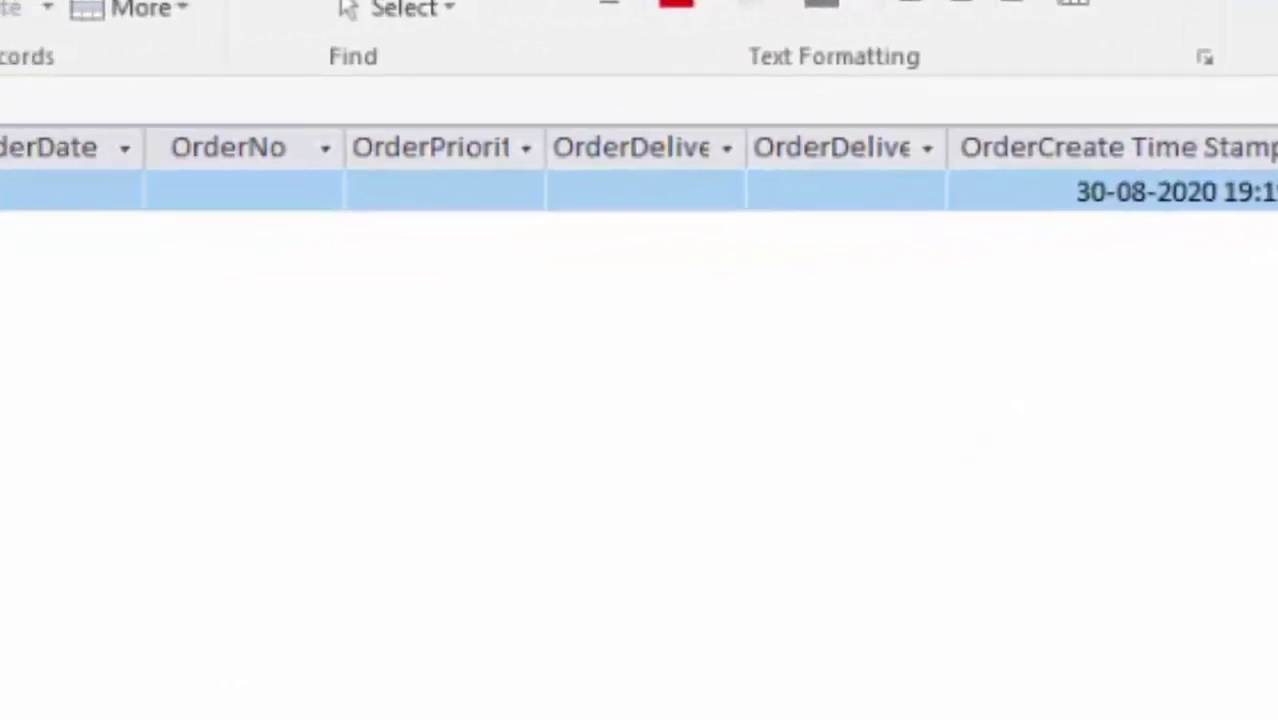
key(ctrl+w)
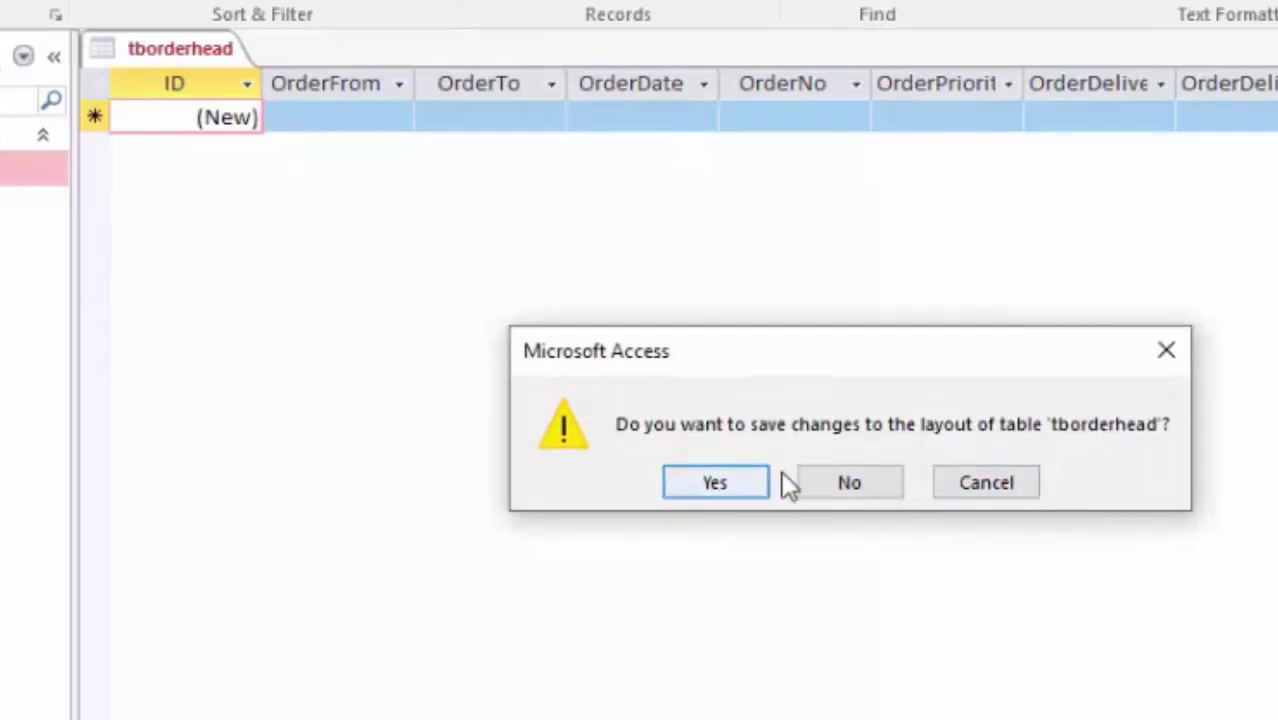
click(815, 482)
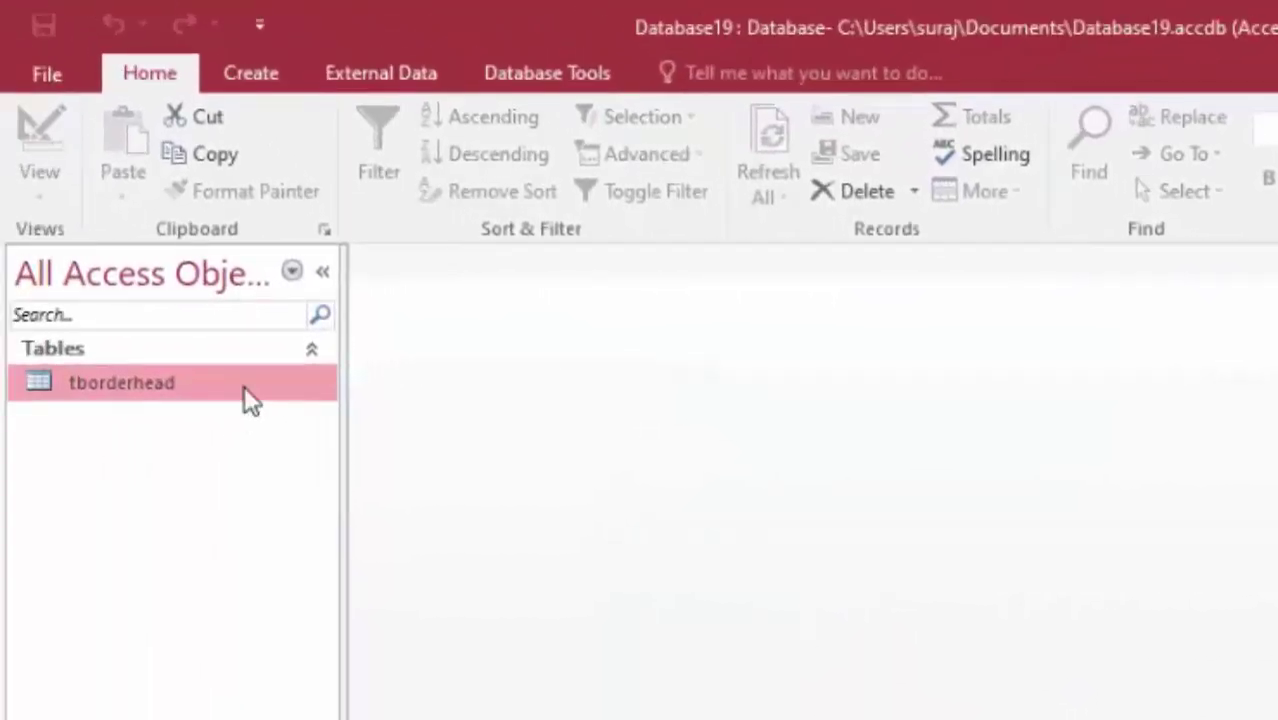
double_click(244, 385)
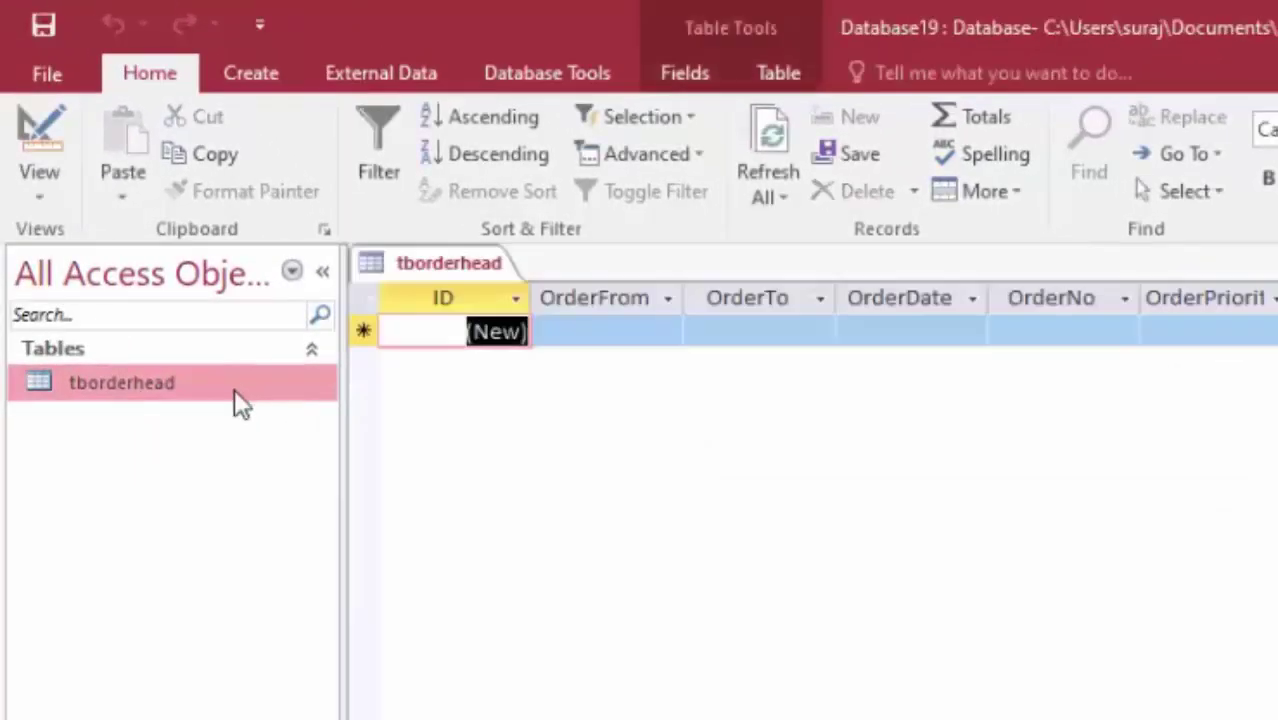
key(ctrl+w)
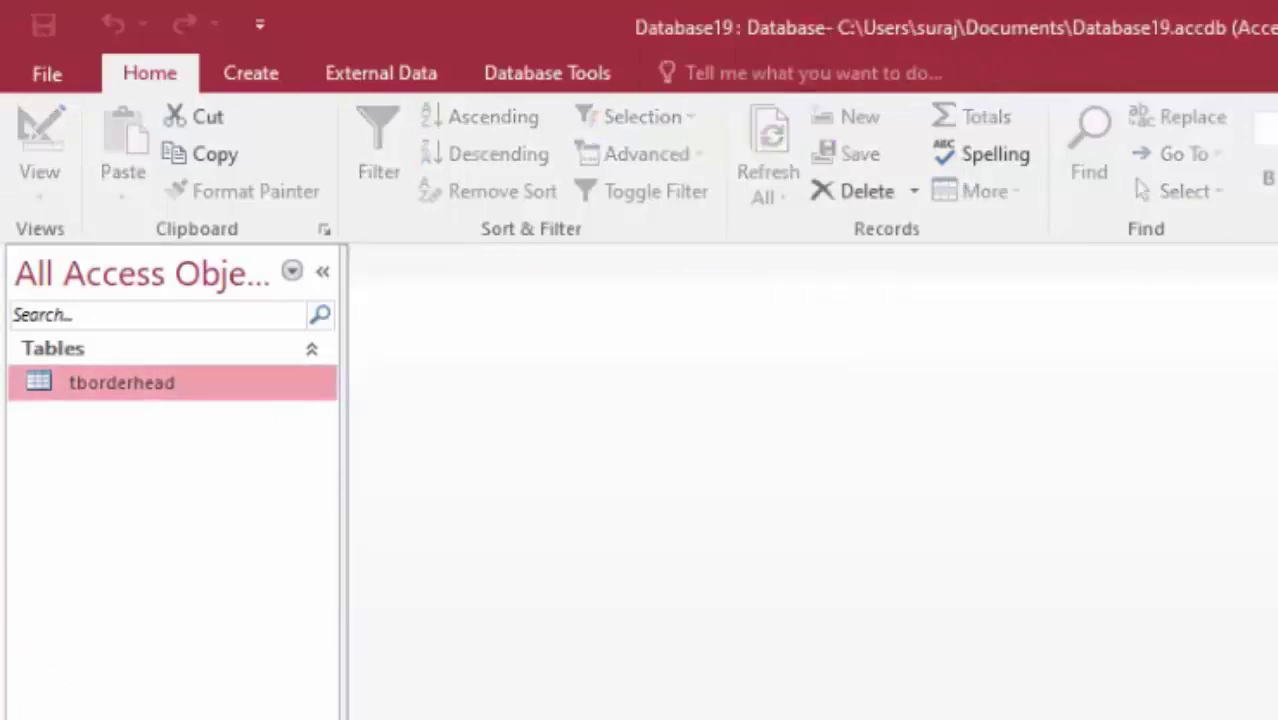
- Create a new blank table, switch it to Design View, and save it as tbOrderDetail
click(288, 78)
click(140, 124)
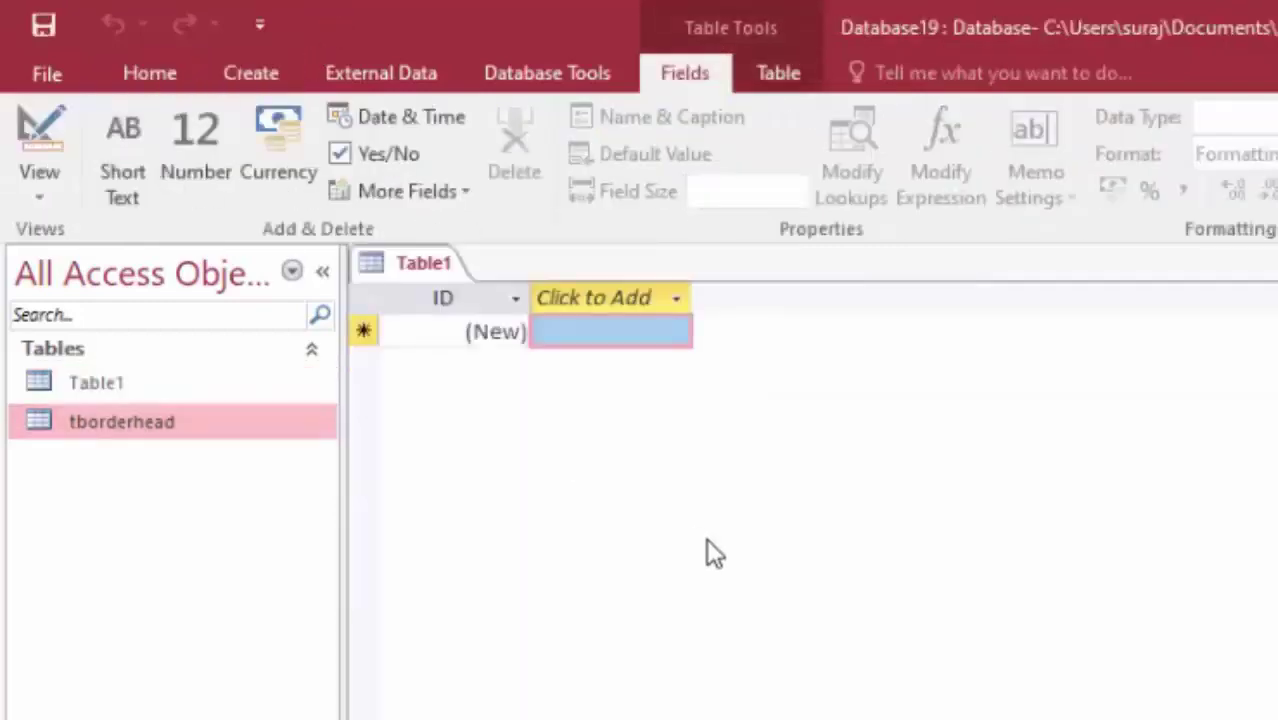
click(40, 135)
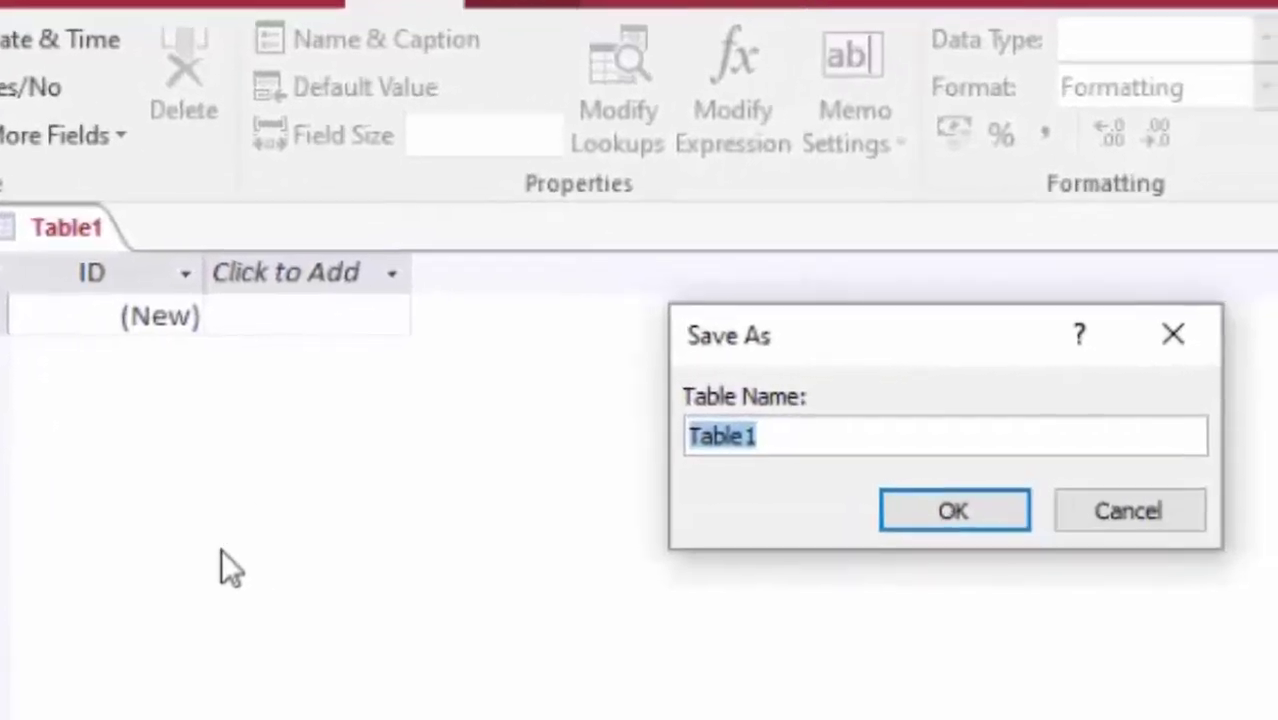
key(BackSpace)
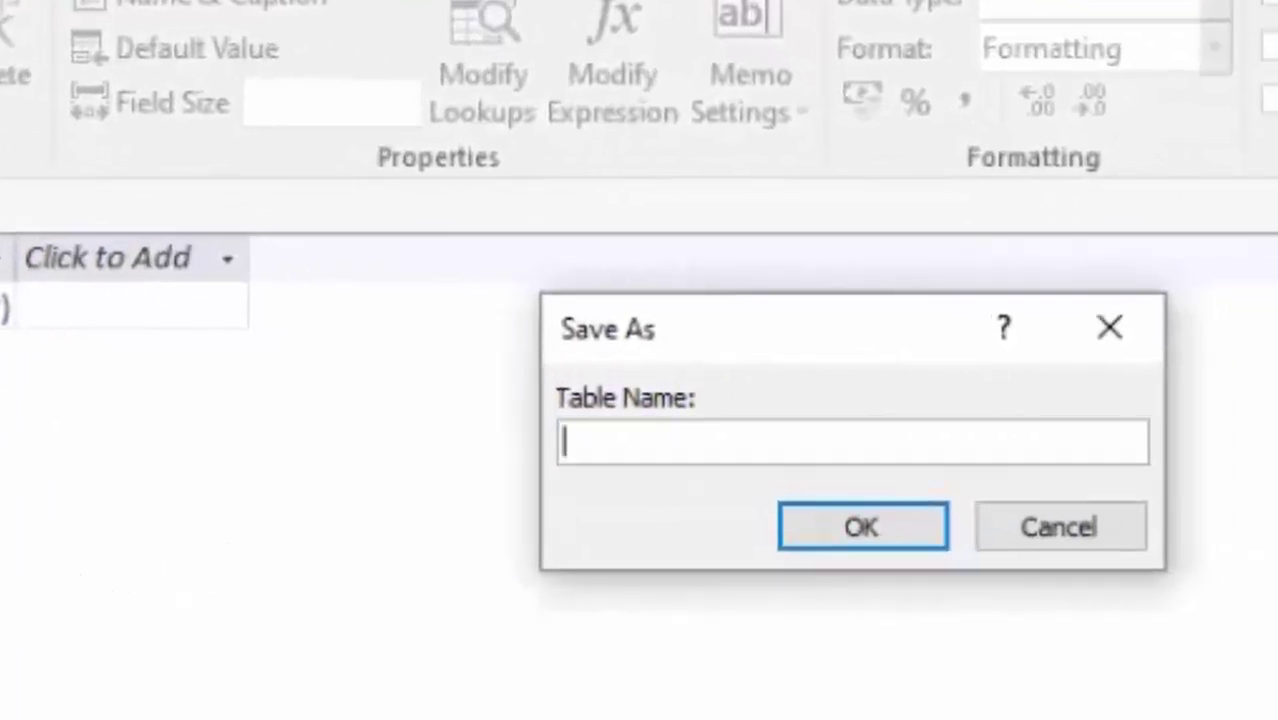
text(tblOrderDetail)
key(Return)
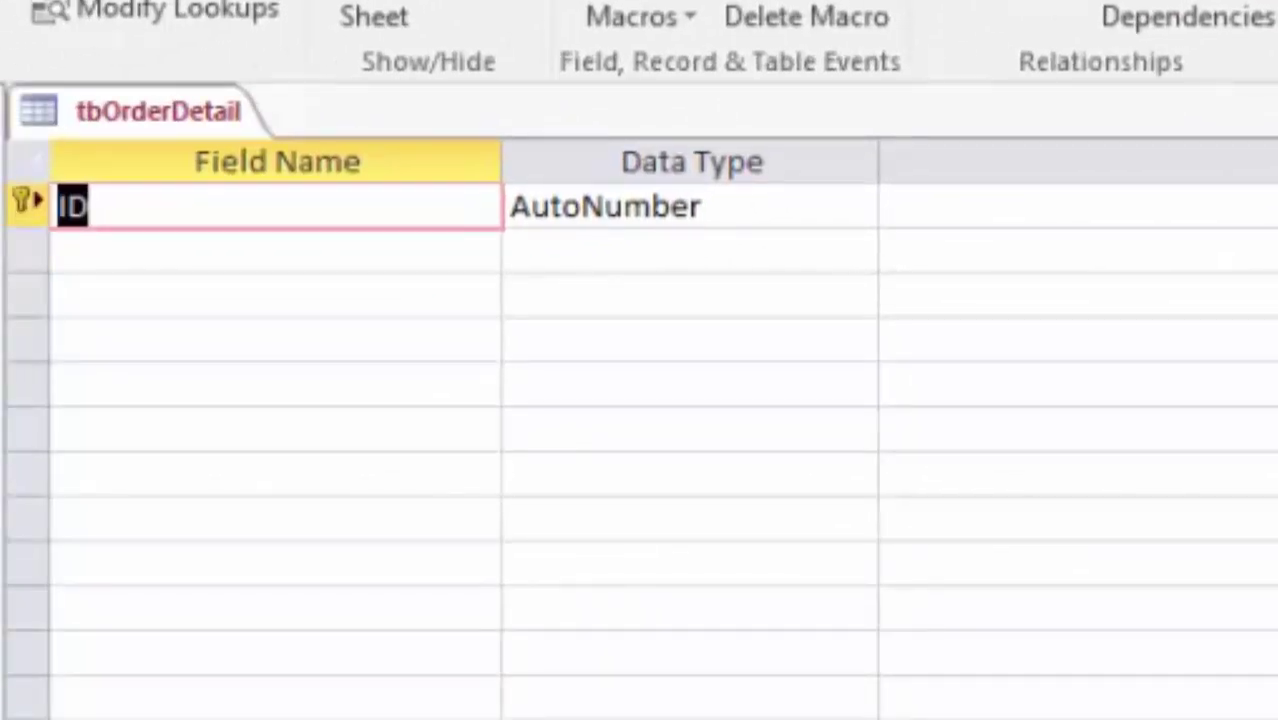
- Add the OrderNo, ProductCode and ProductQty field names below ID
click(148, 248)
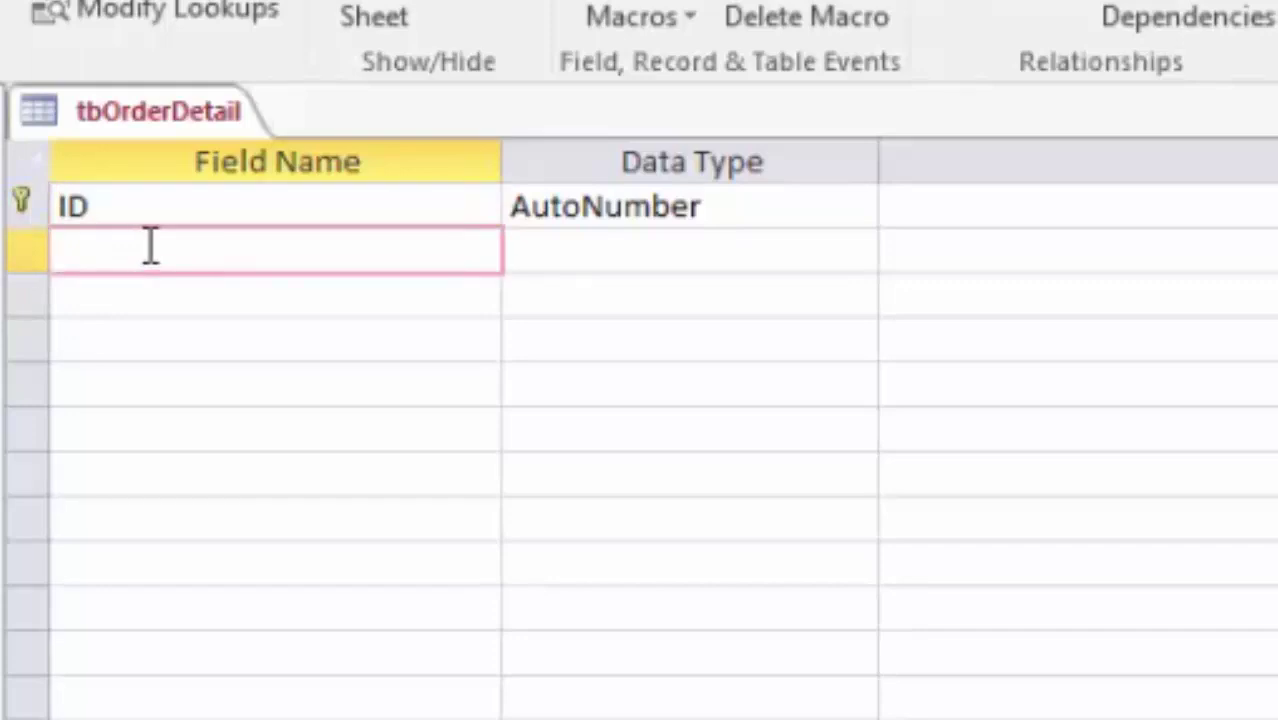
text(O)
text(rderN)
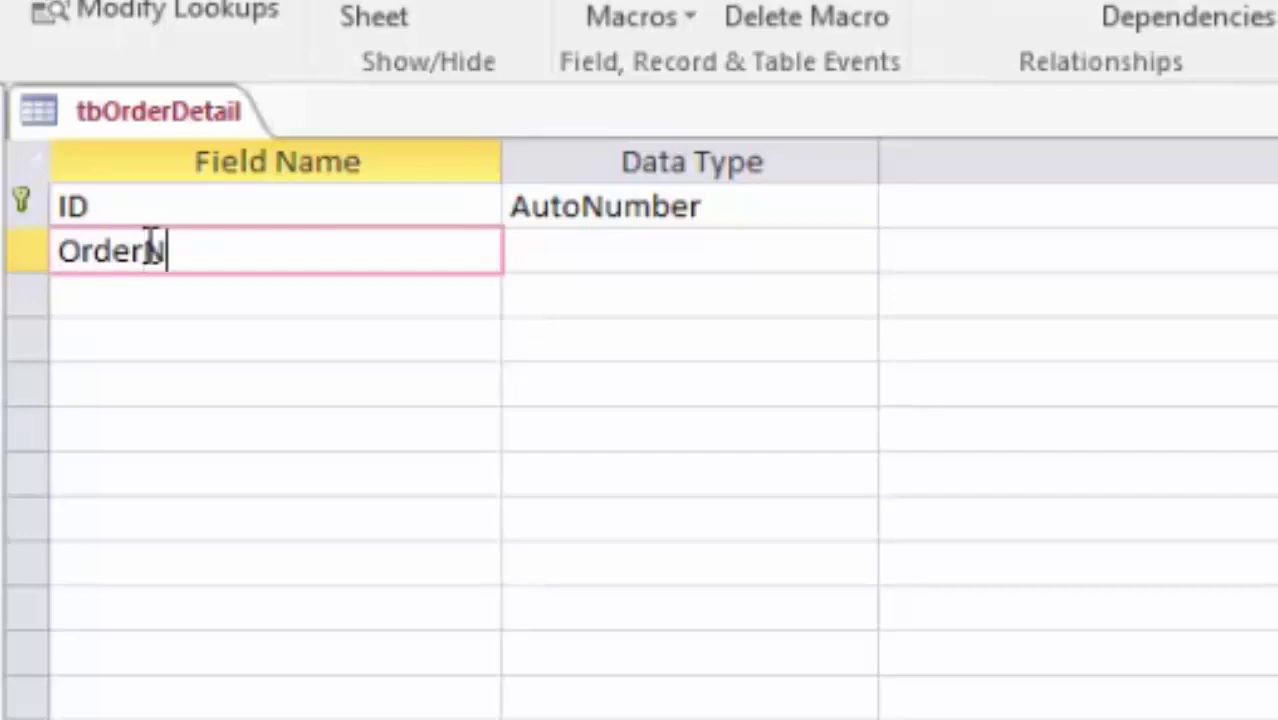
text(o)
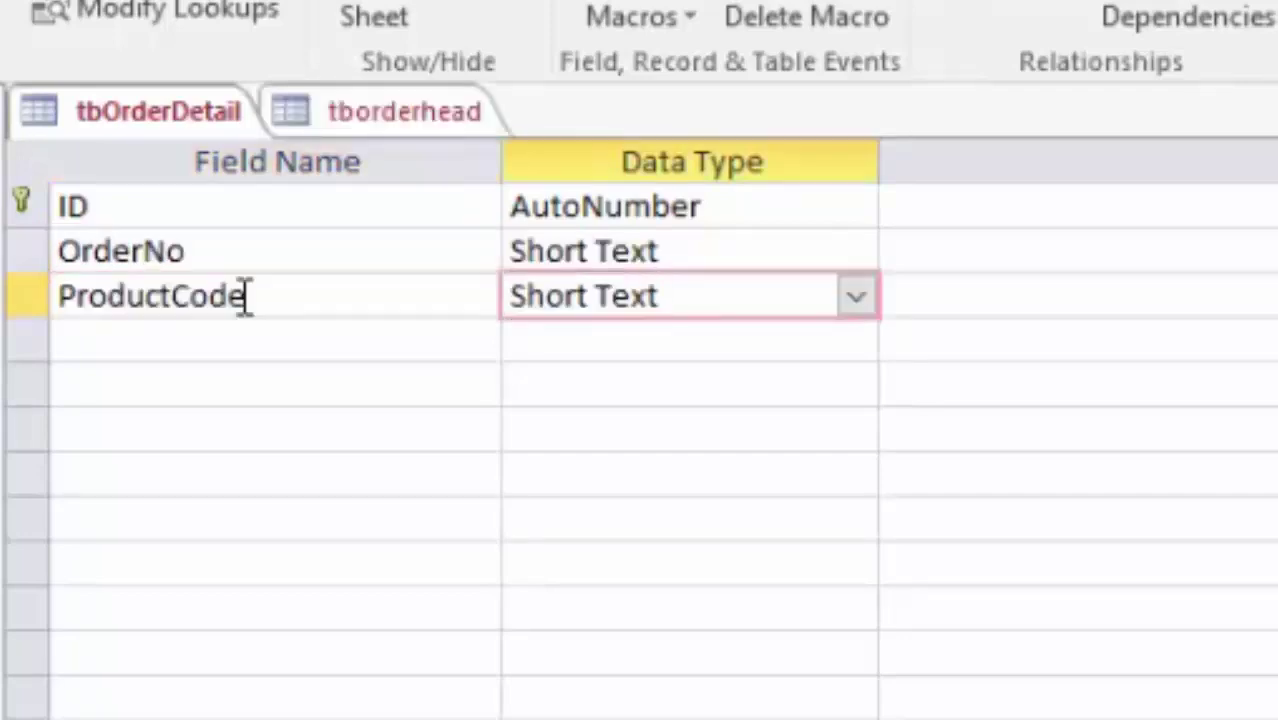
key(Return)
key(Return)
text(P)
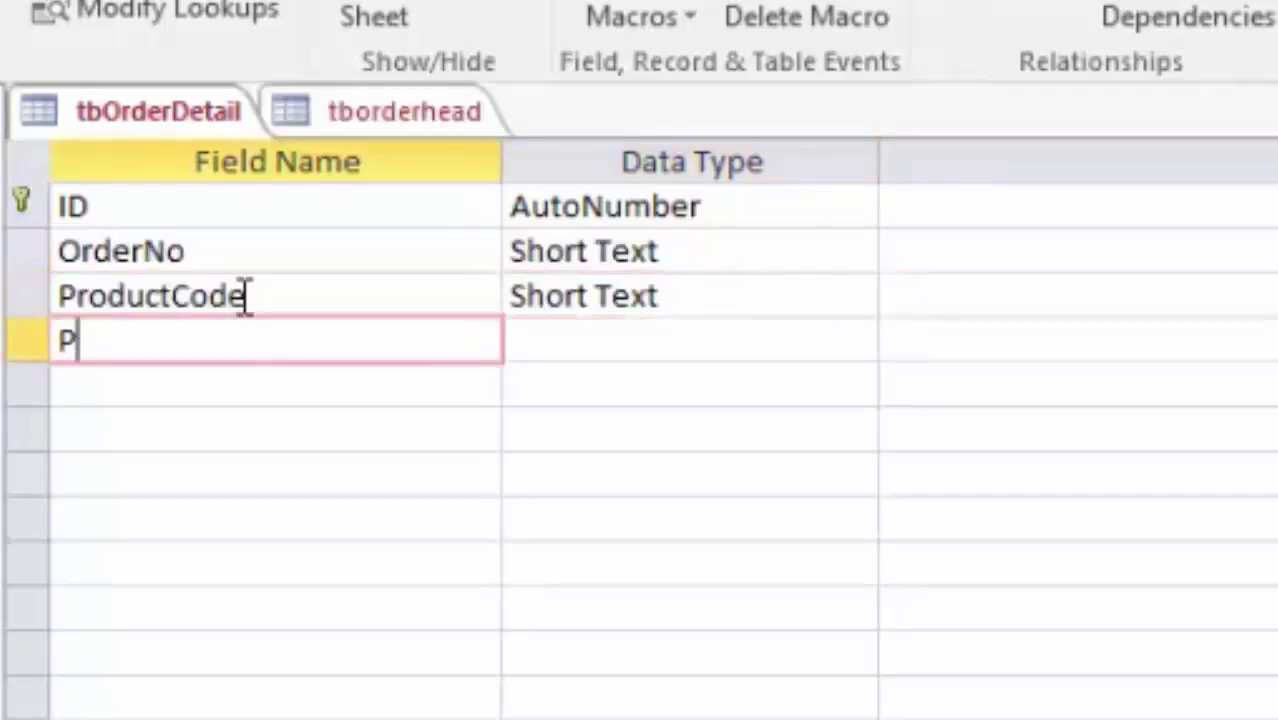
text(roduct)
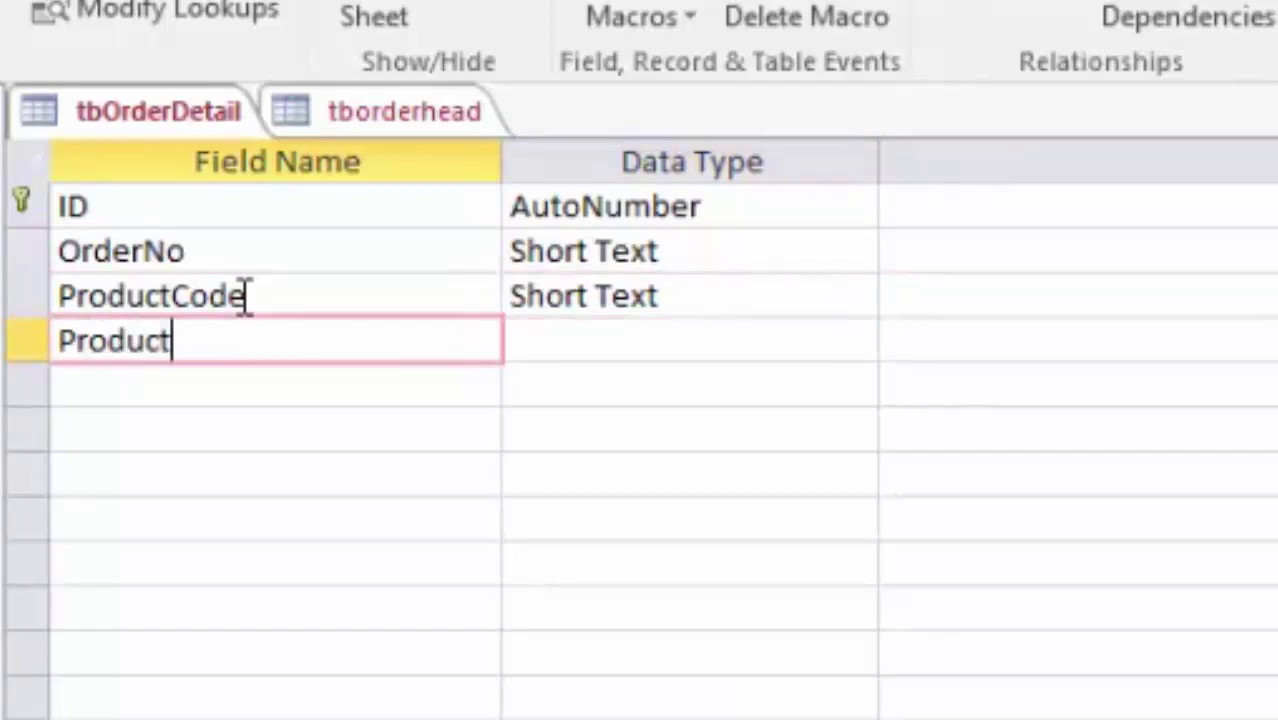
text(Qtuy)
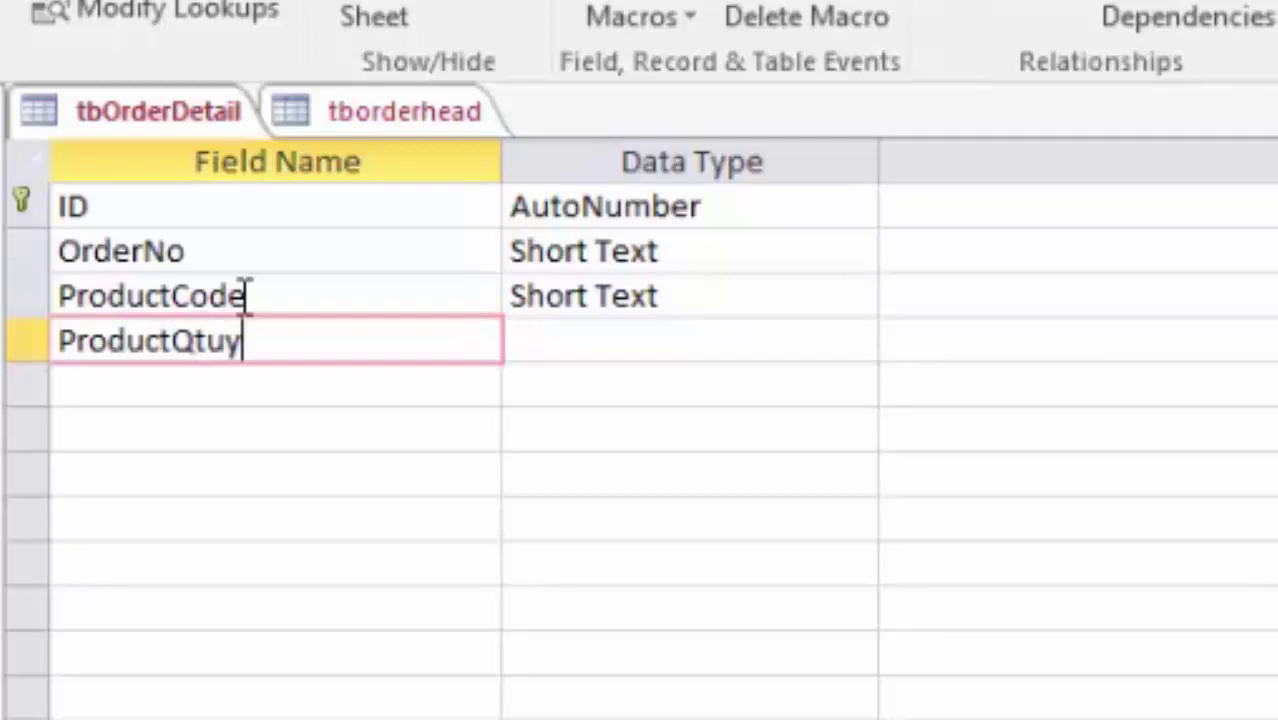
key(BackSpace)
key(BackSpace)
text(y)
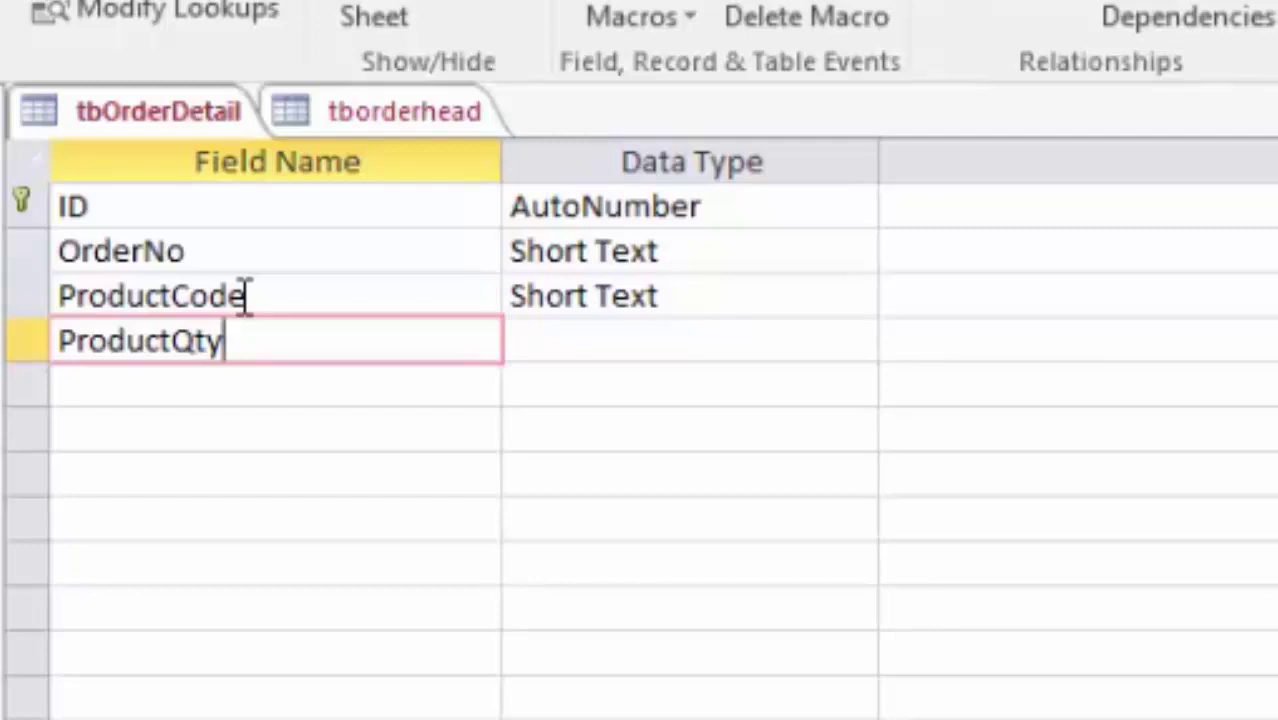
- Make ProductQty a Number field with Field Size Double, then switch to Datasheet View
click(650, 345)
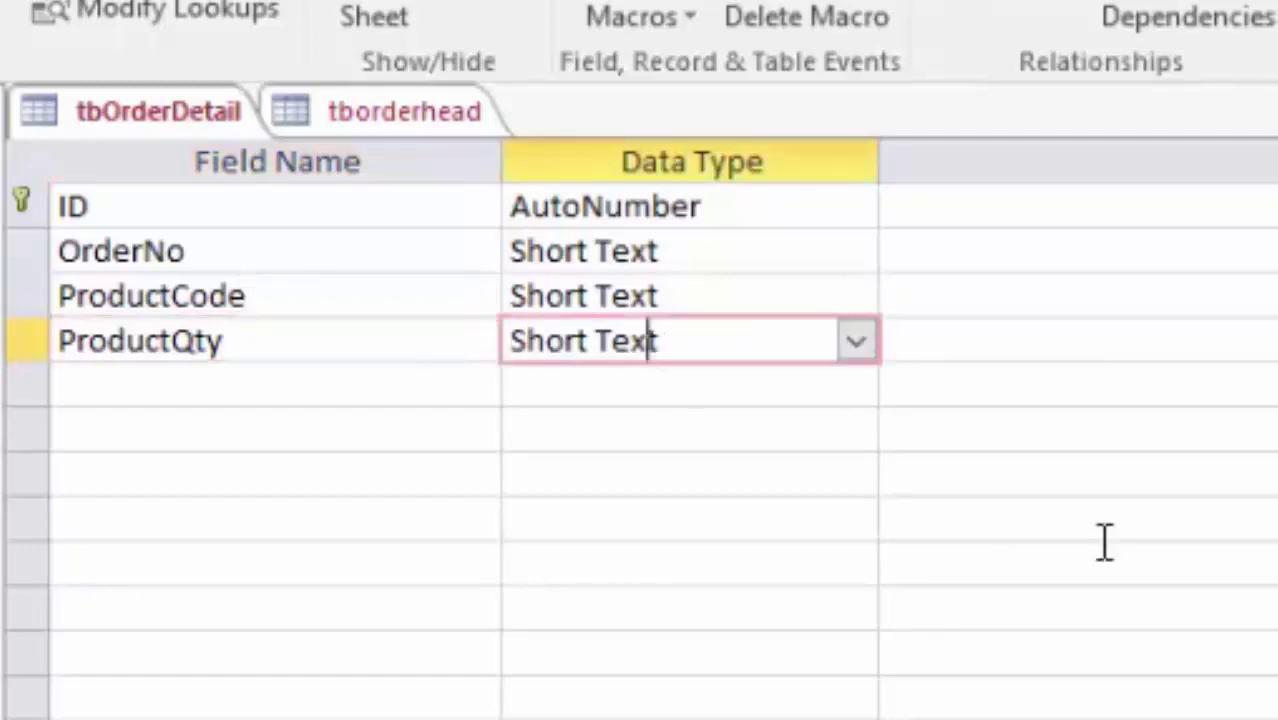
click(852, 343)
click(710, 478)
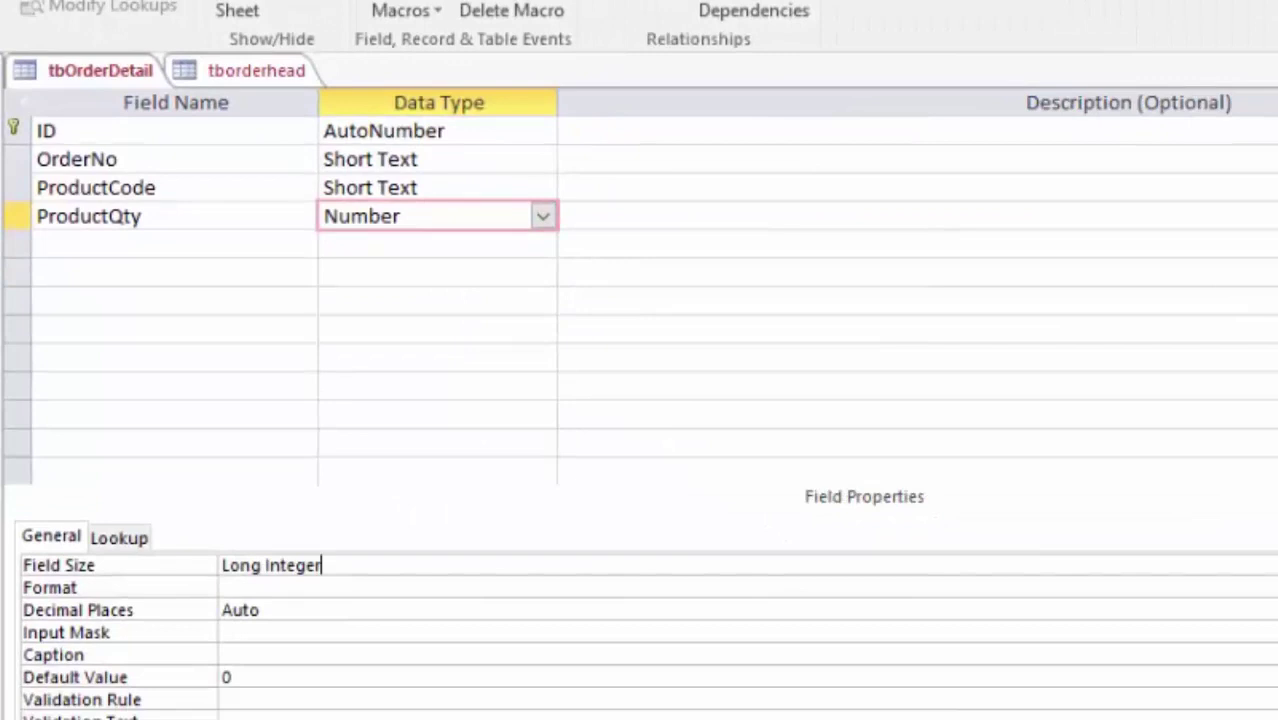
key(alt+Down)
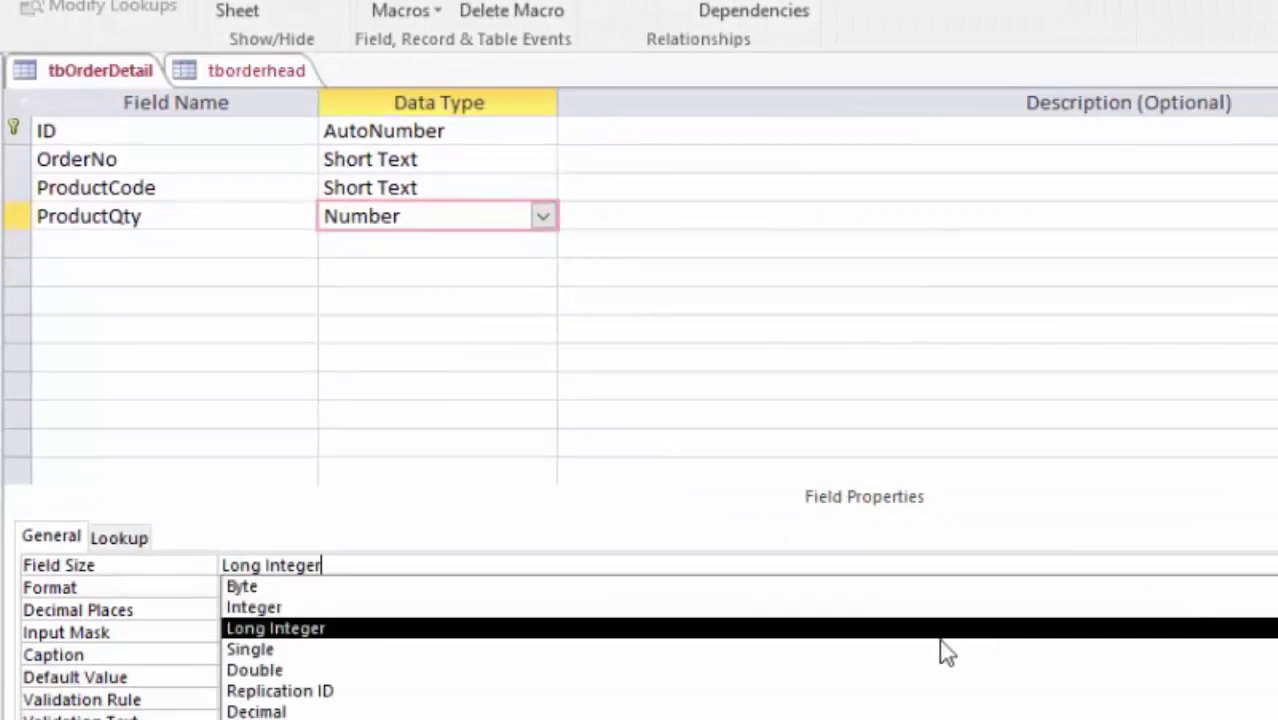
click(904, 670)
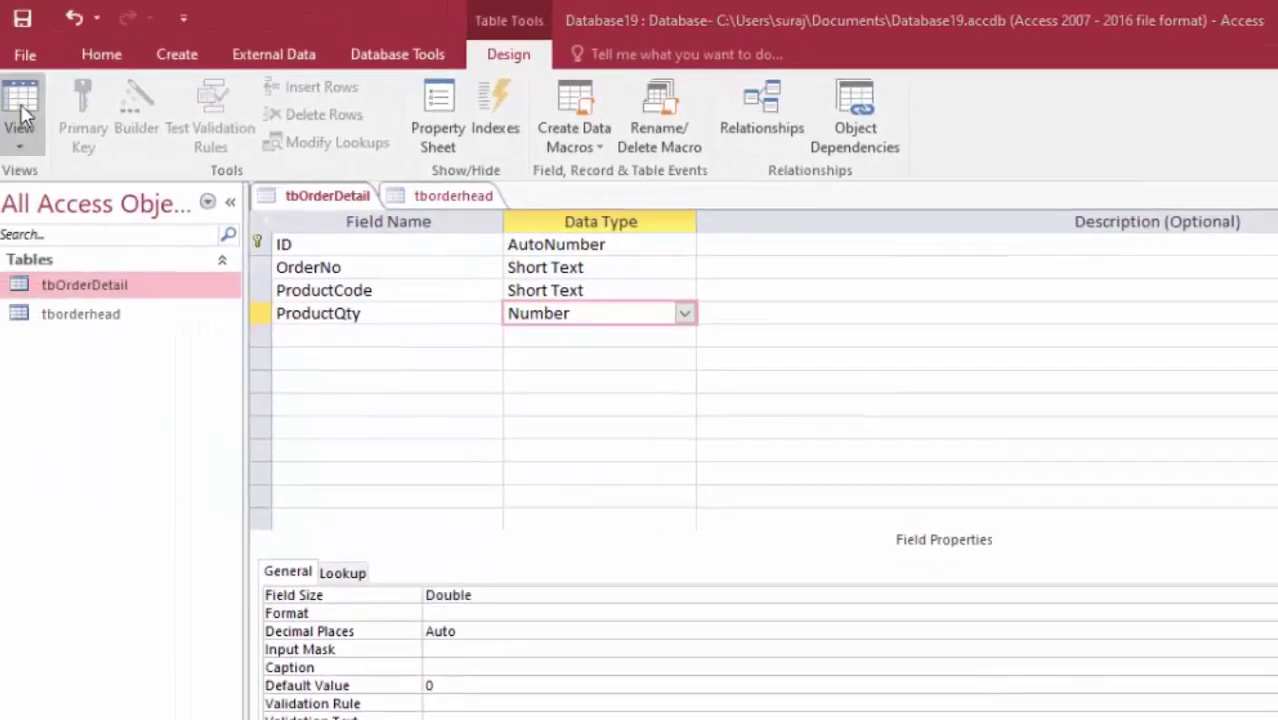
click(20, 108)
- Save tbOrderDetail, then save the third table as tbProducts in Design View
click(770, 522)
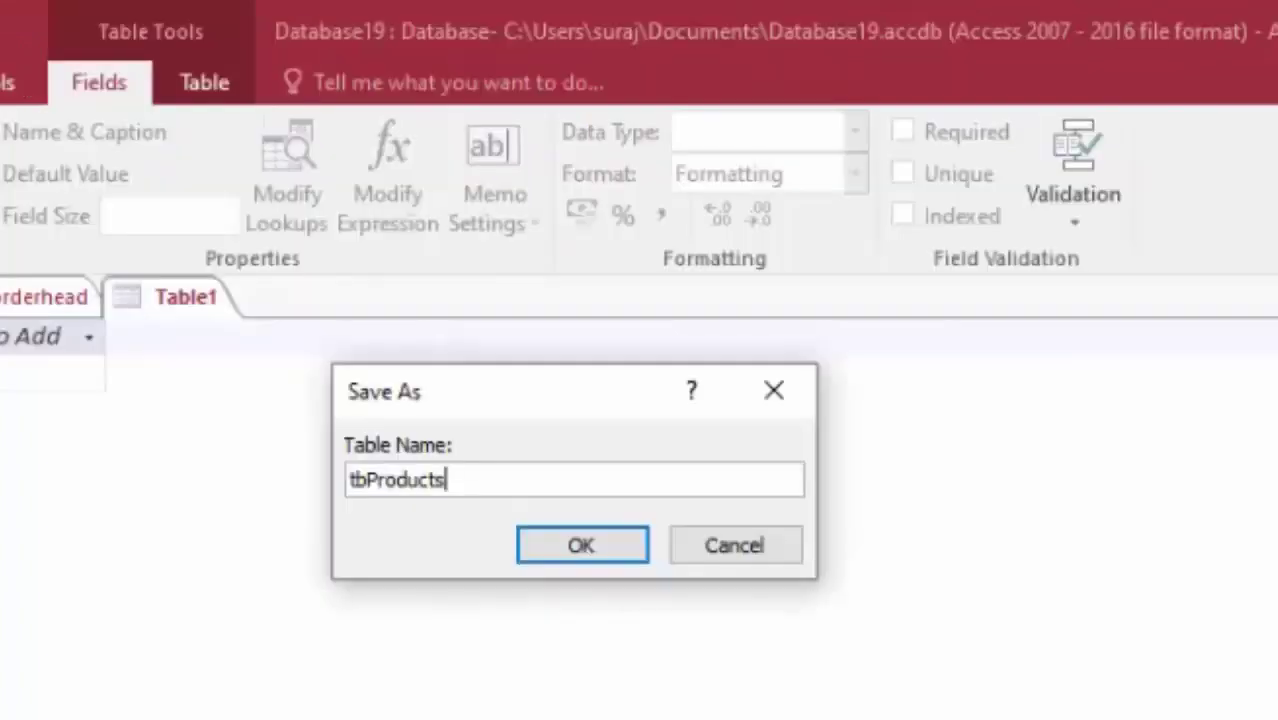
key(Return)
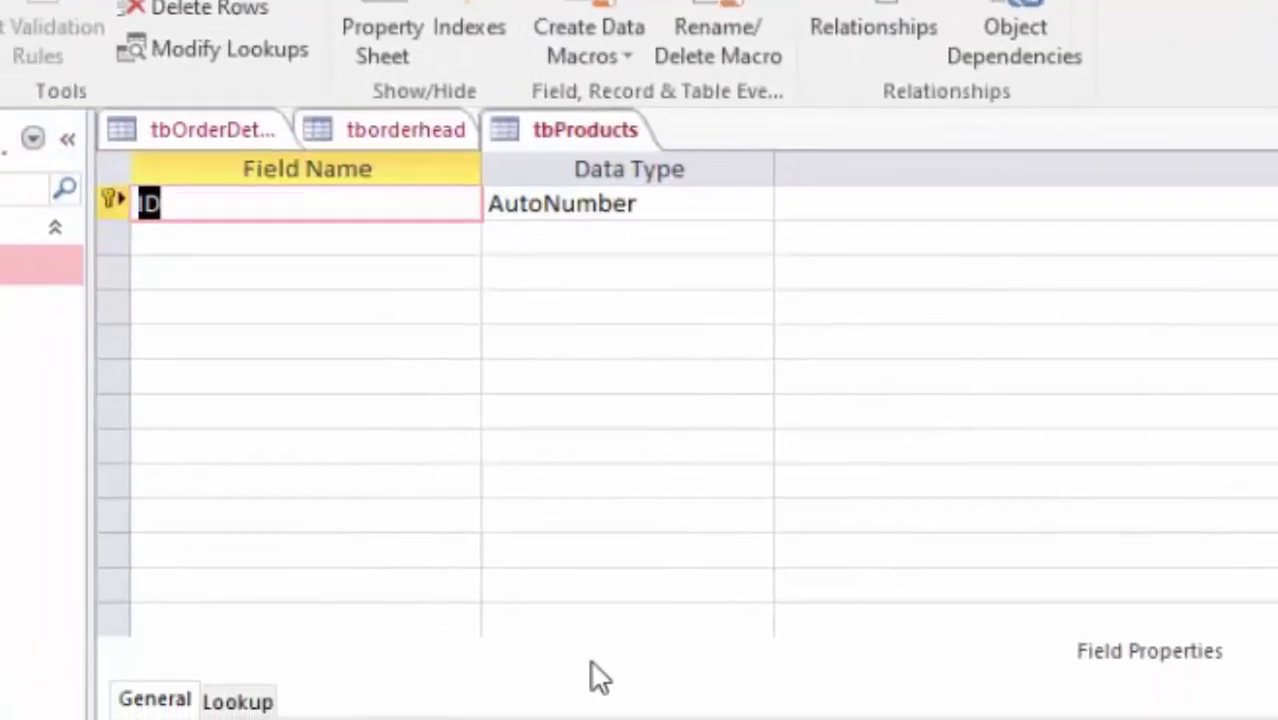
key(Tab)
- Add a Product Code field below ID and accept Short Text as its type
key(Tab)
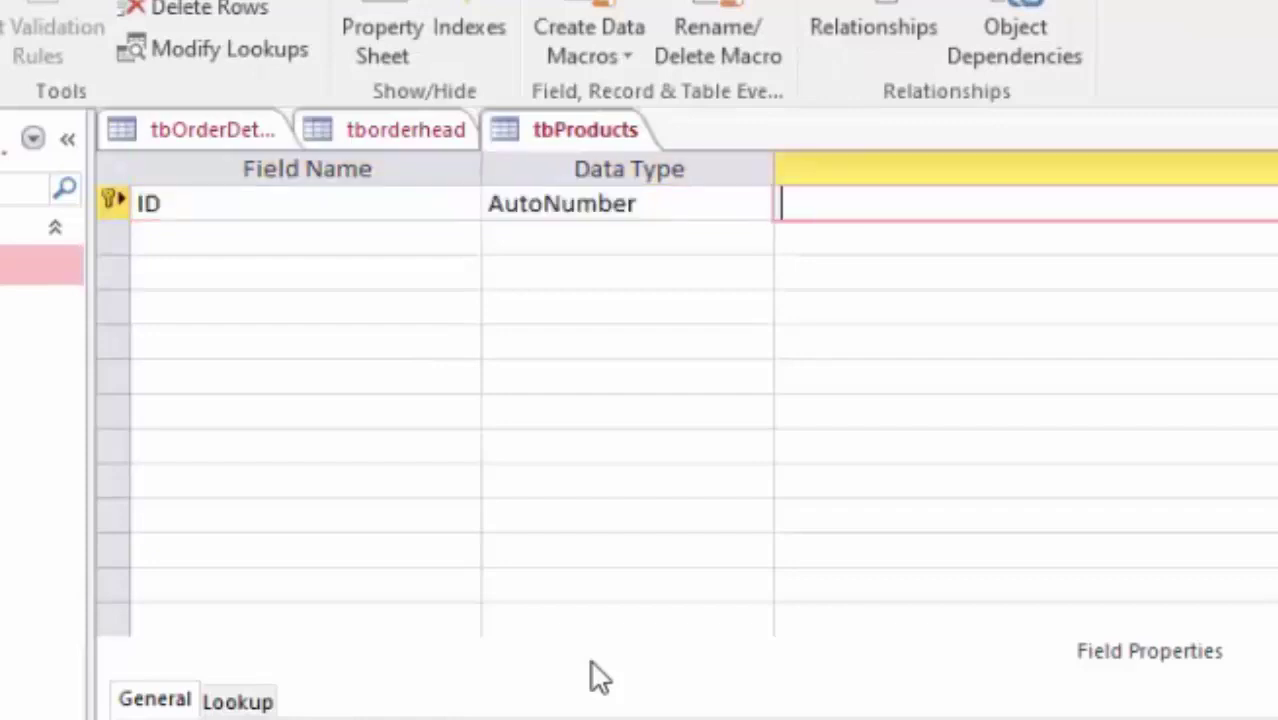
key(Tab)
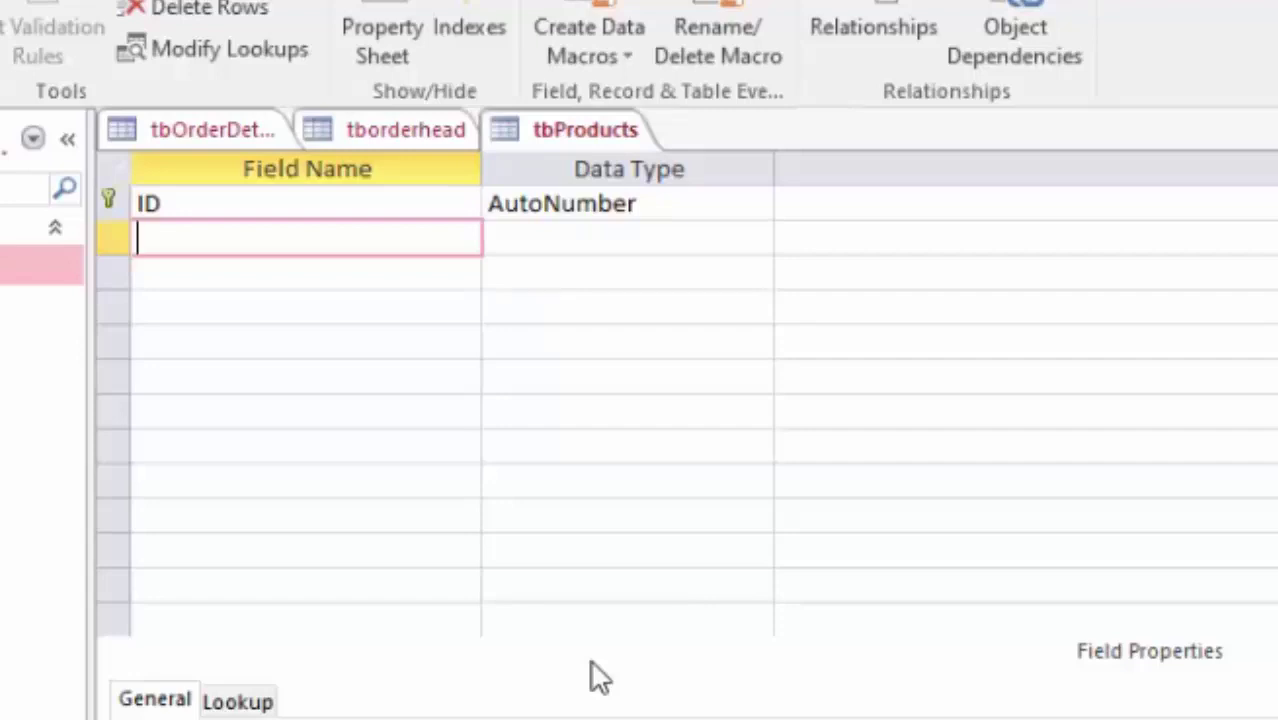
text(P)
text(roduct)
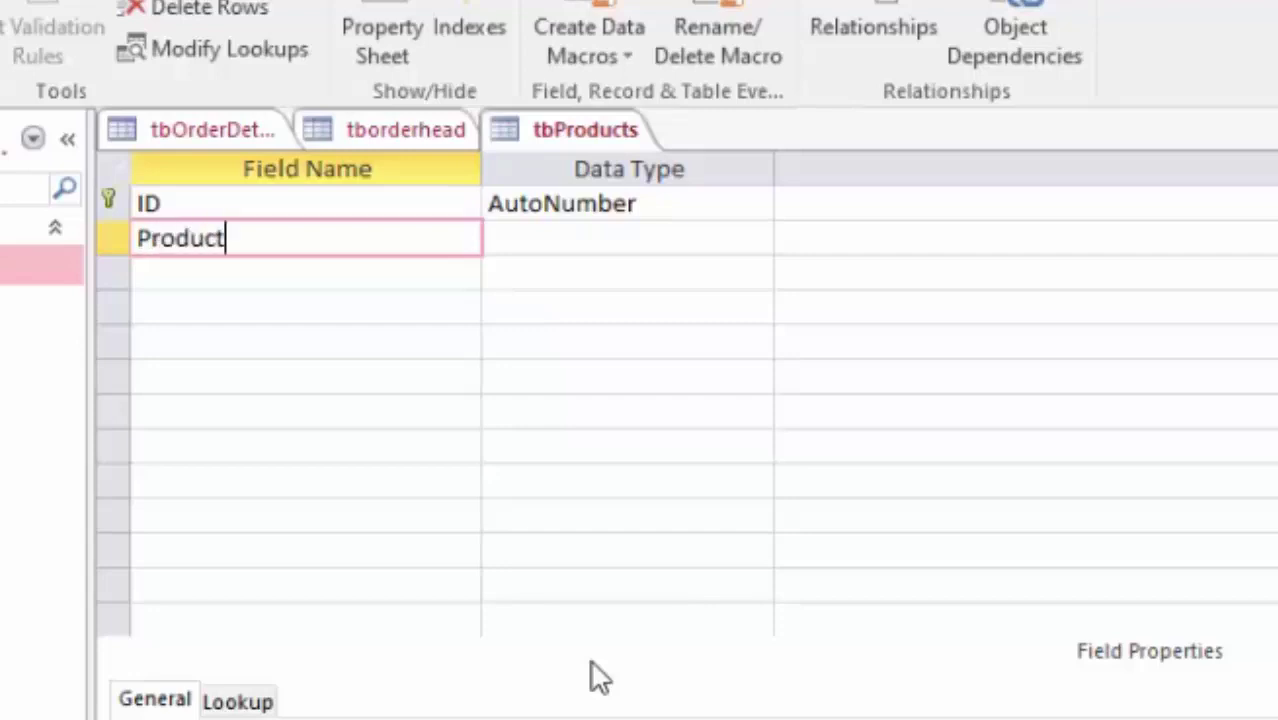
text( C)
text(ode)
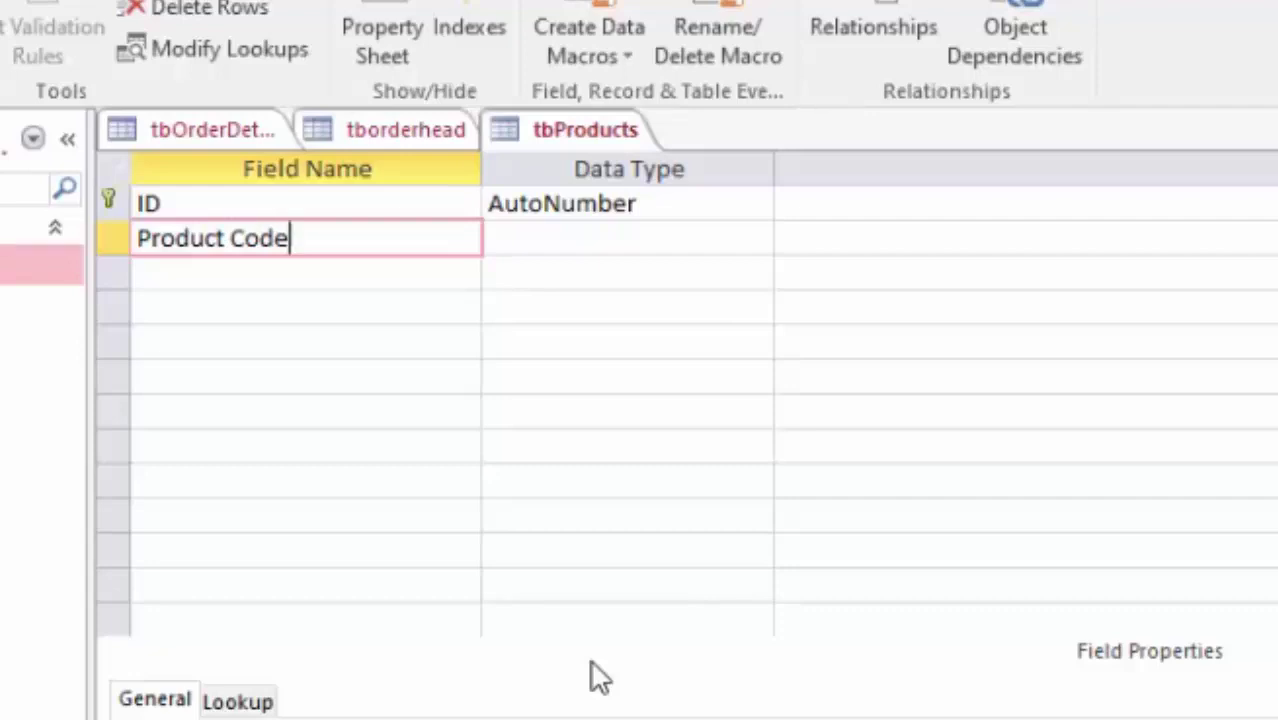
click(587, 245)
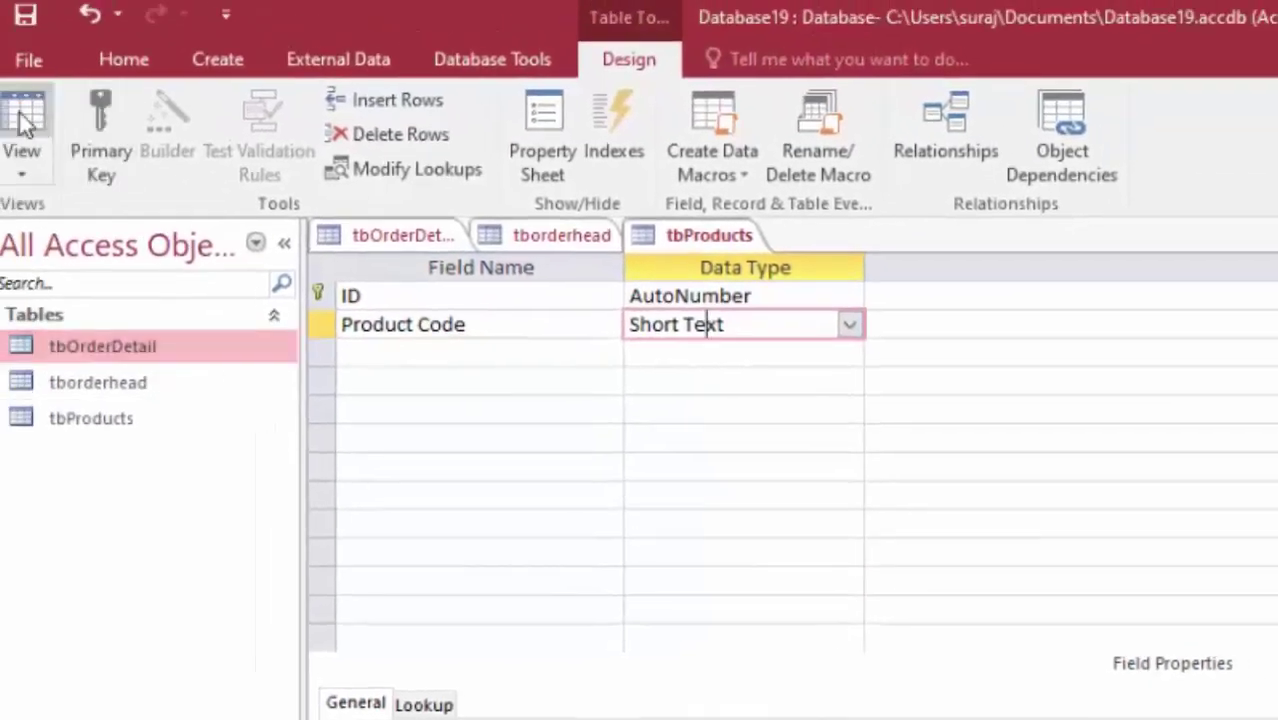
- Save tbProducts, review tbOrderDetail's OrderNo, ProductCode and ProductQty in Design View, then return to tbProducts' design
click(22, 112)
click(930, 645)
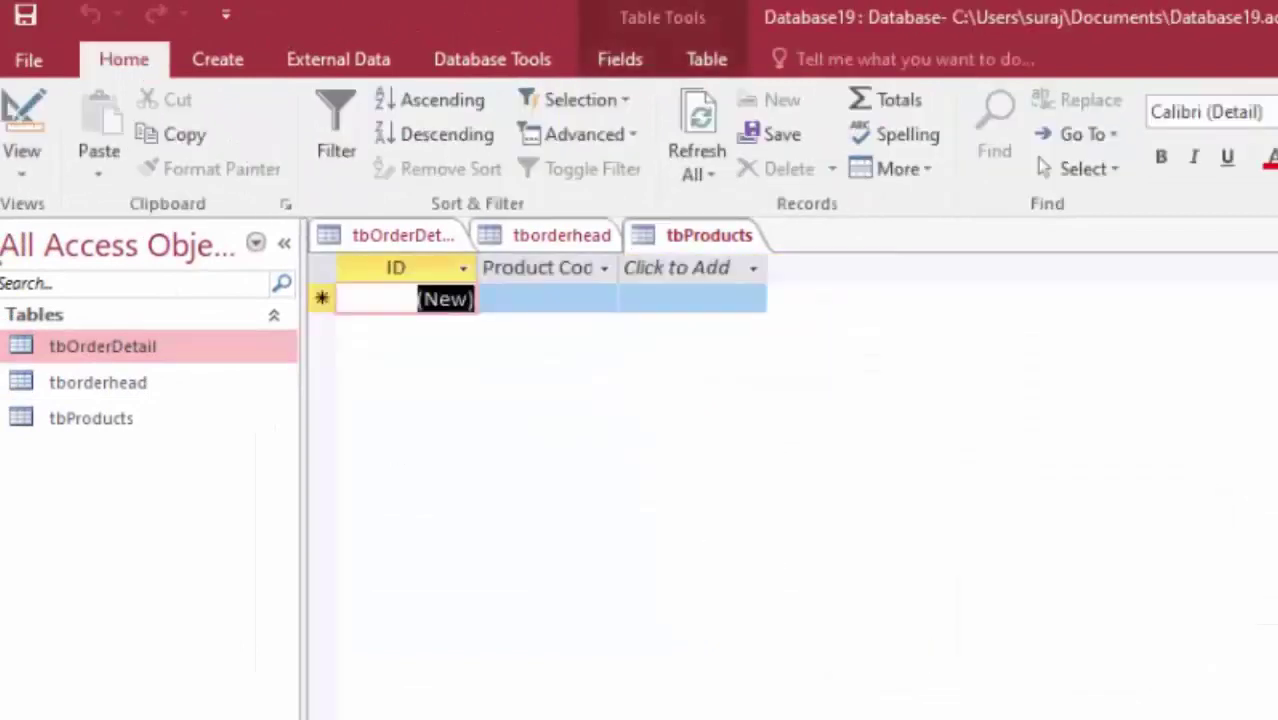
click(398, 237)
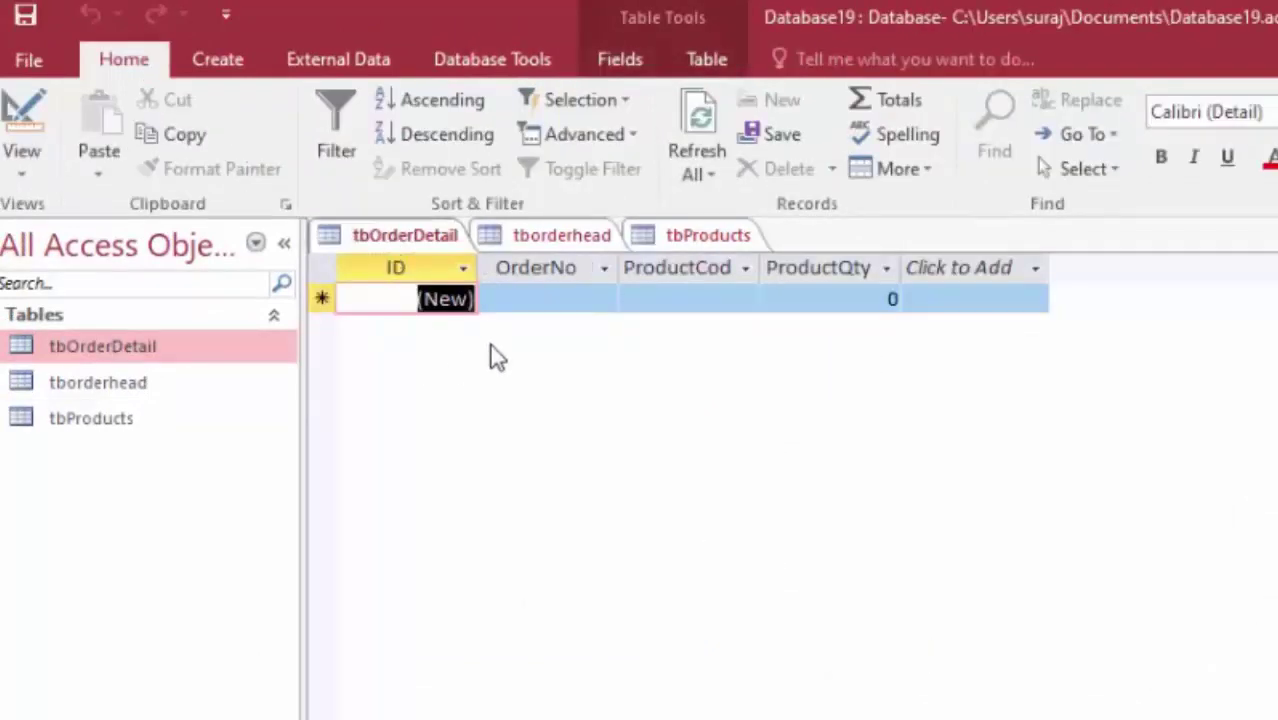
click(22, 165)
click(91, 320)
click(22, 160)
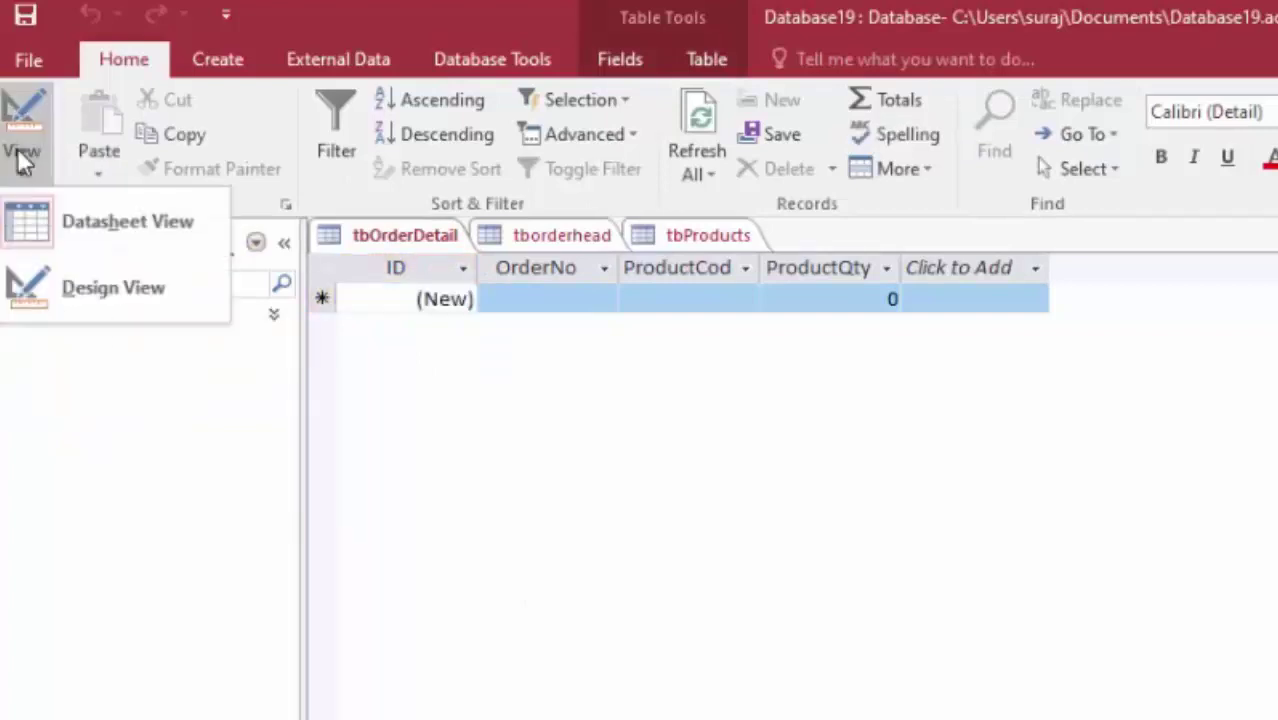
click(125, 283)
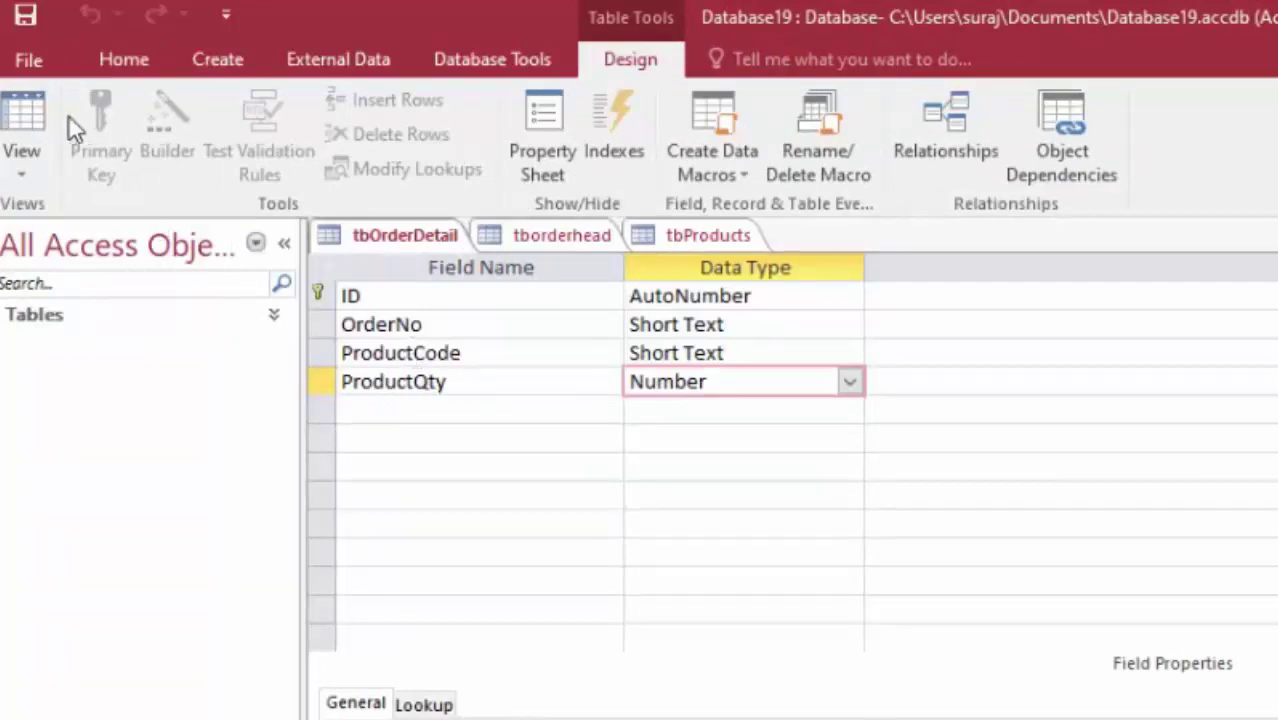
click(12, 112)
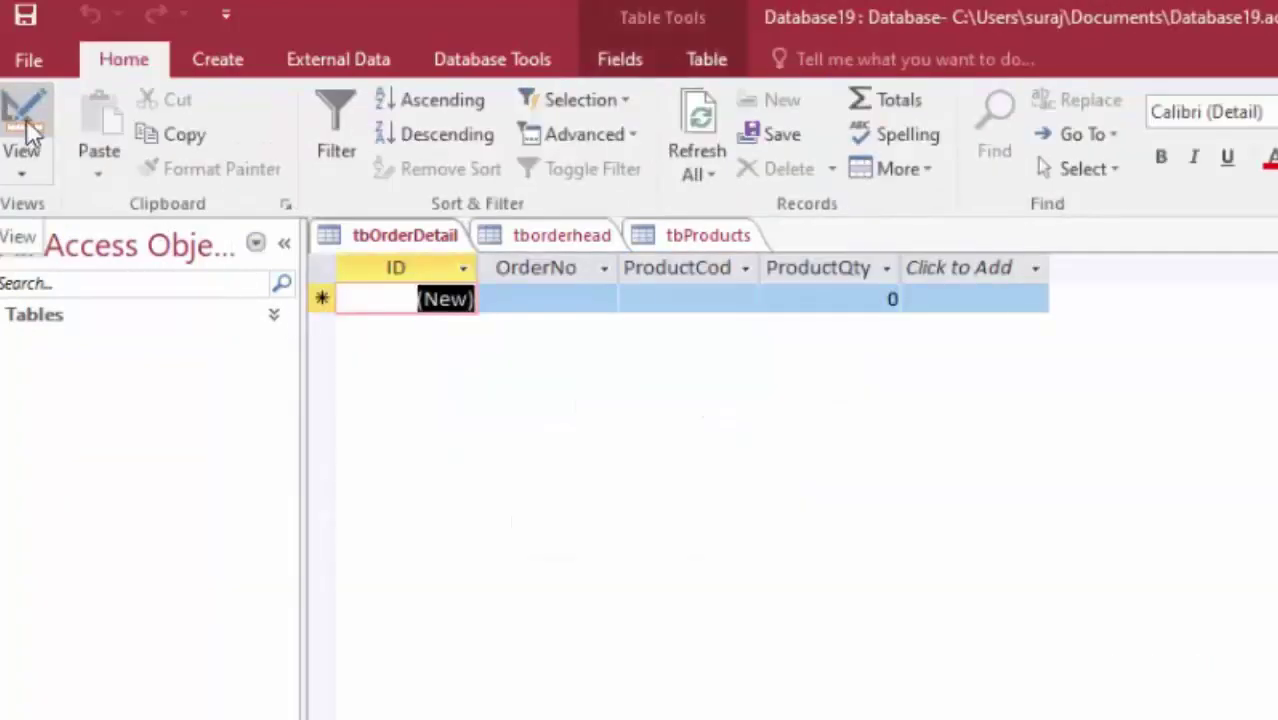
click(595, 240)
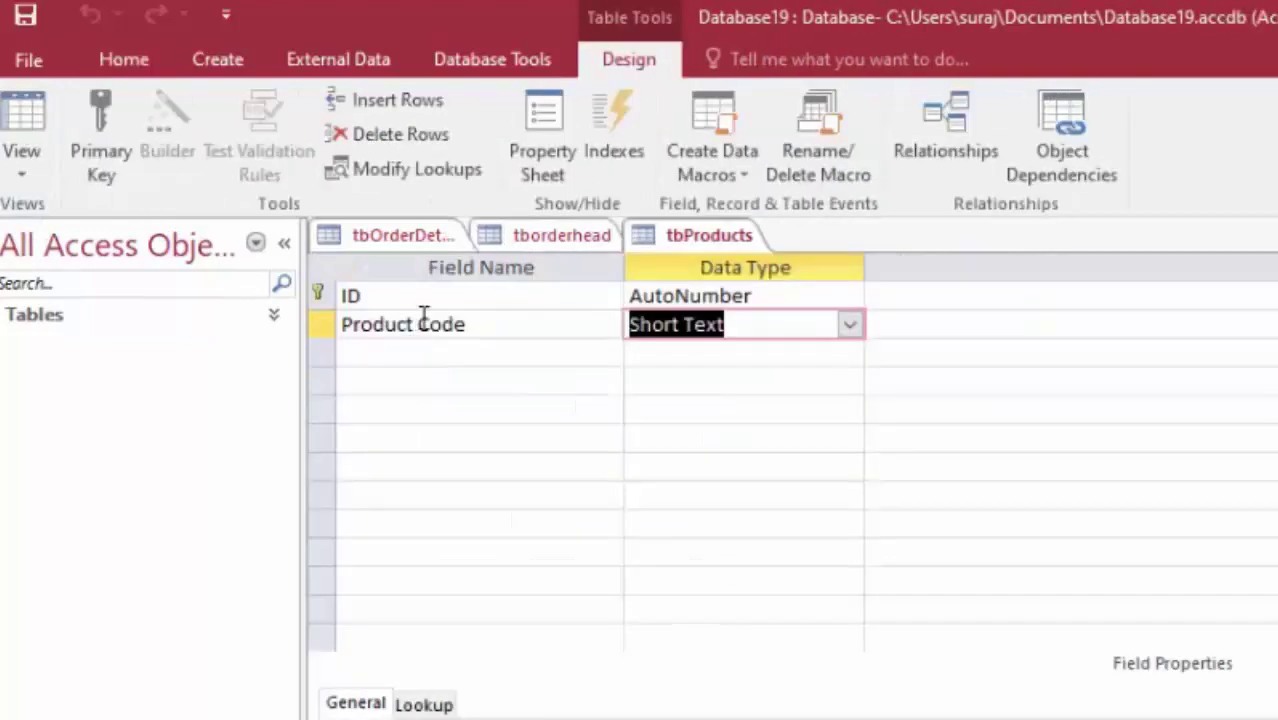
click(416, 324)
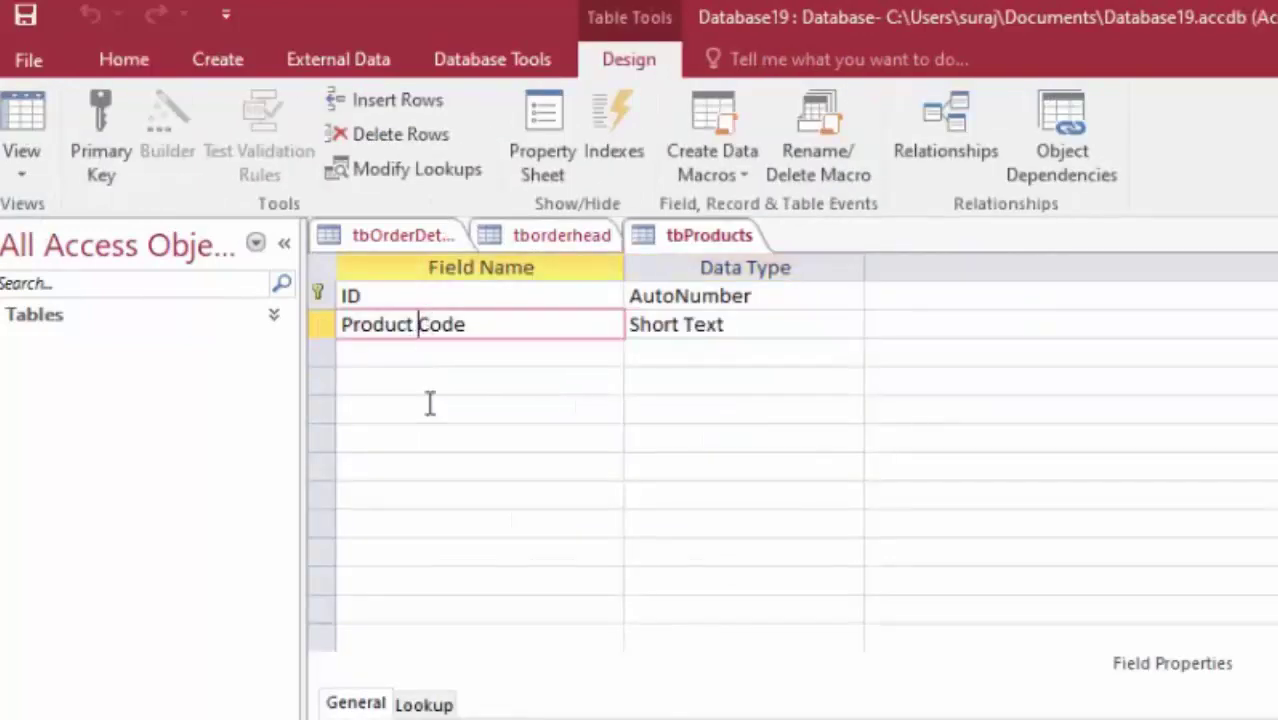
- Rename the field to ProductCode and add Short Text fields Product Description and Product ISBN
key(BackSpace)
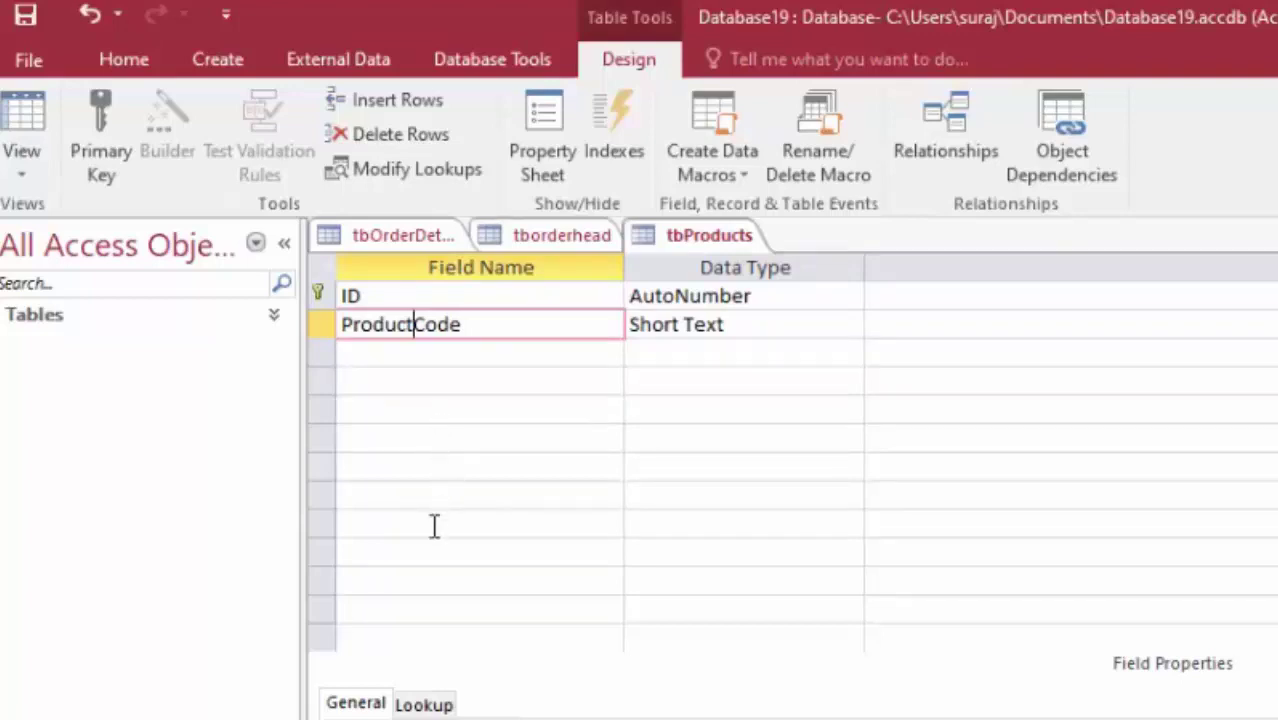
click(426, 358)
text(P)
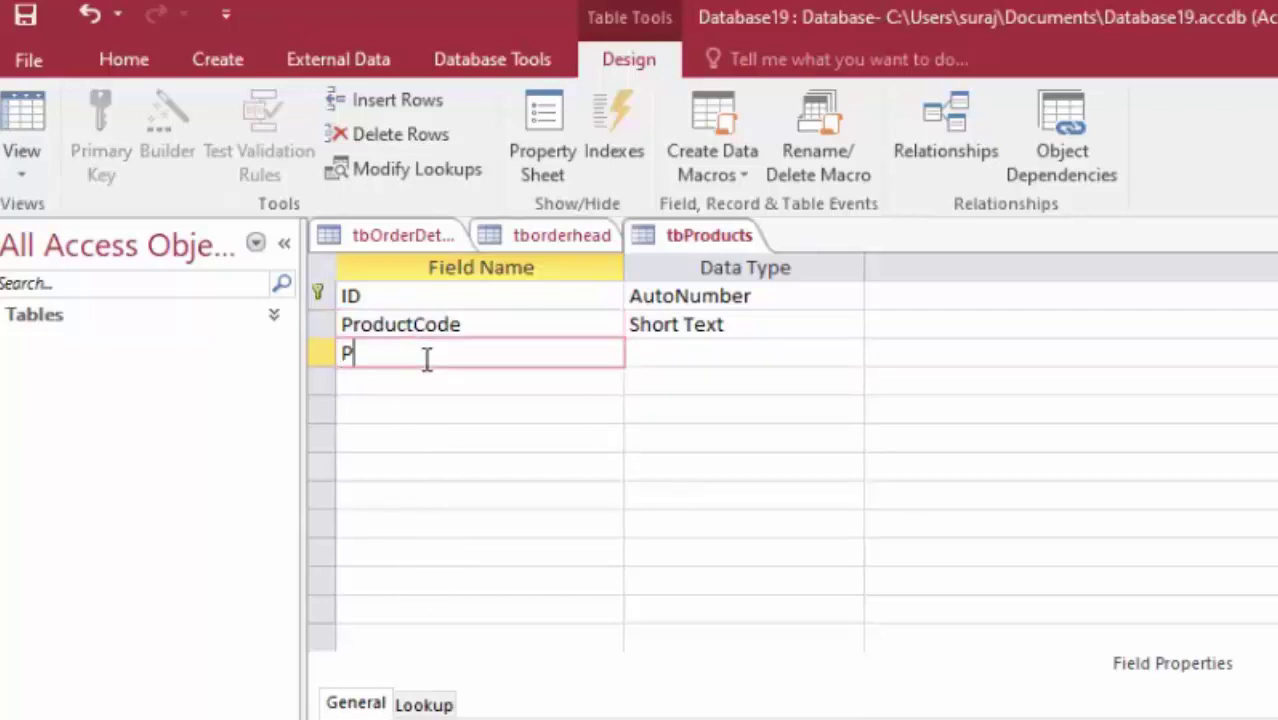
text(roduct )
text(De)
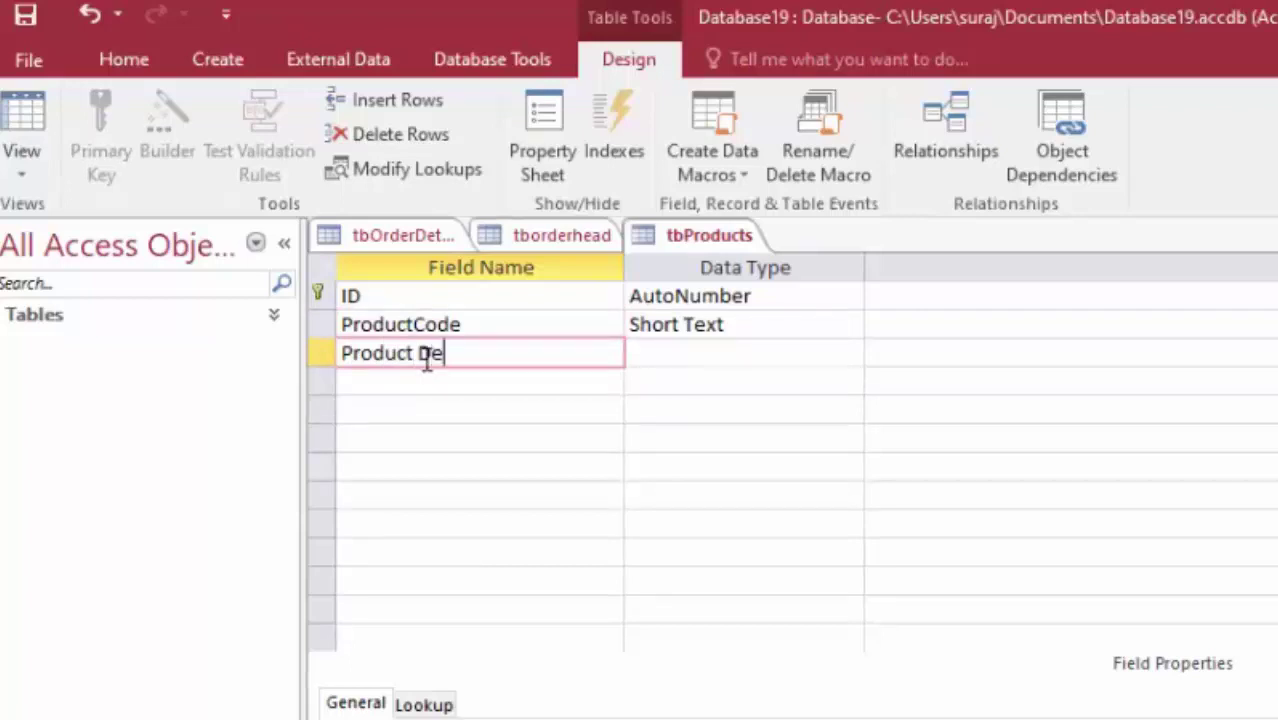
text(scrip)
text(tion)
click(676, 354)
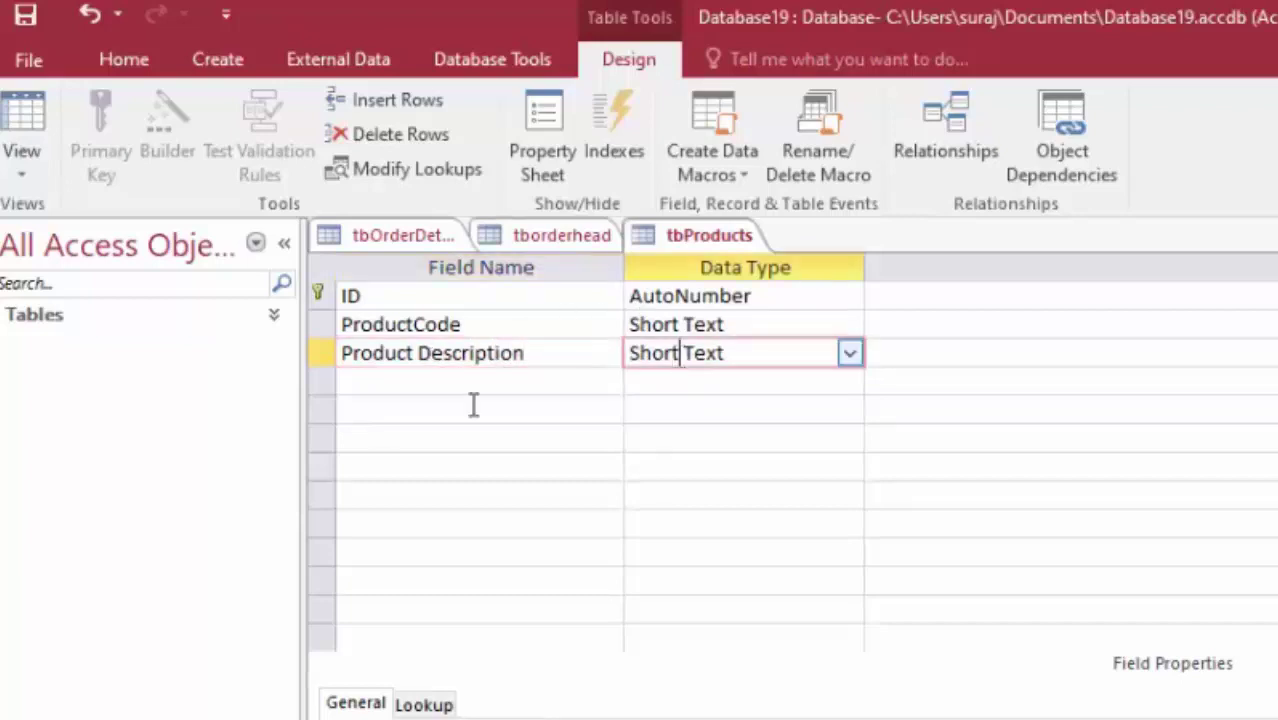
click(401, 383)
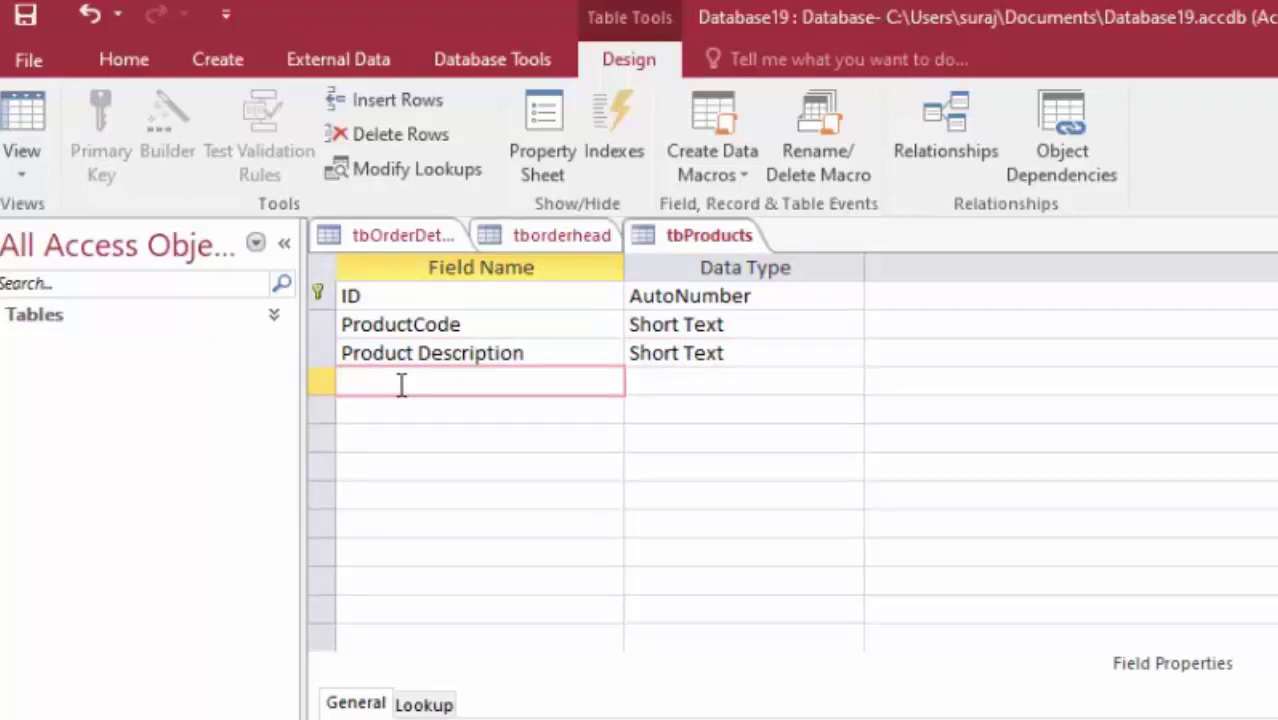
text(Pro)
text(duct )
text(IS)
text(BN)
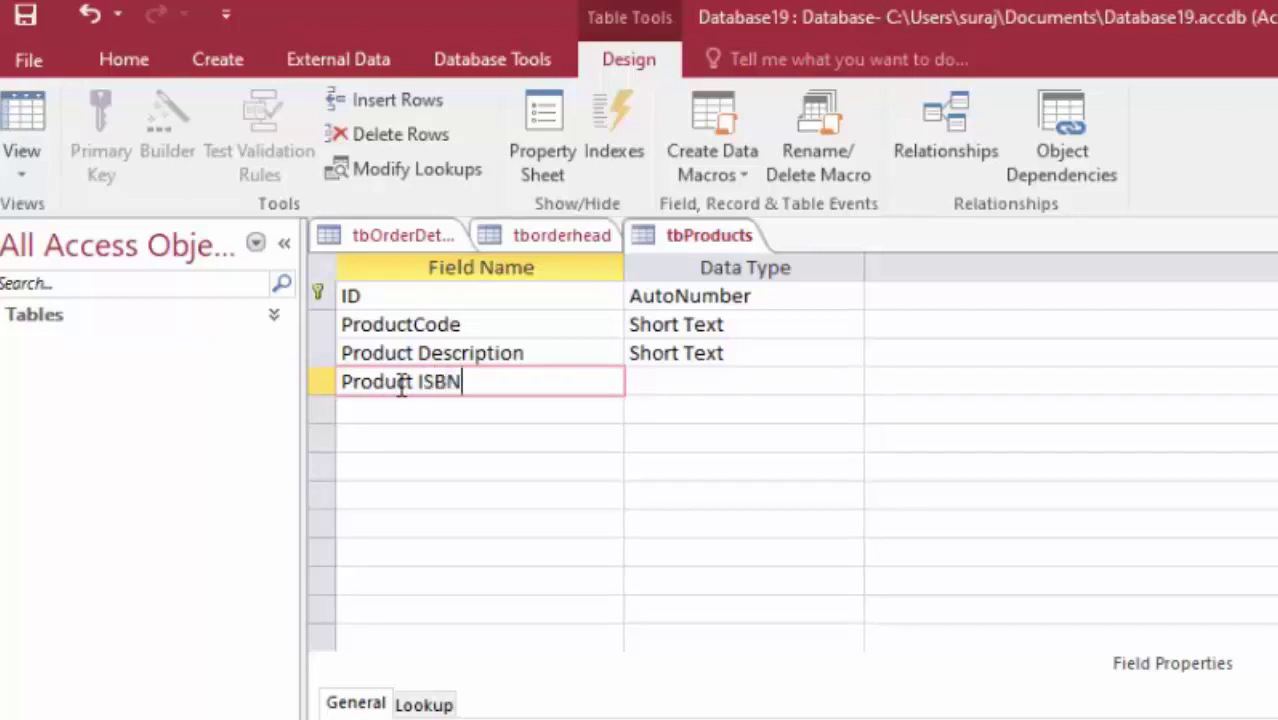
click(765, 372)
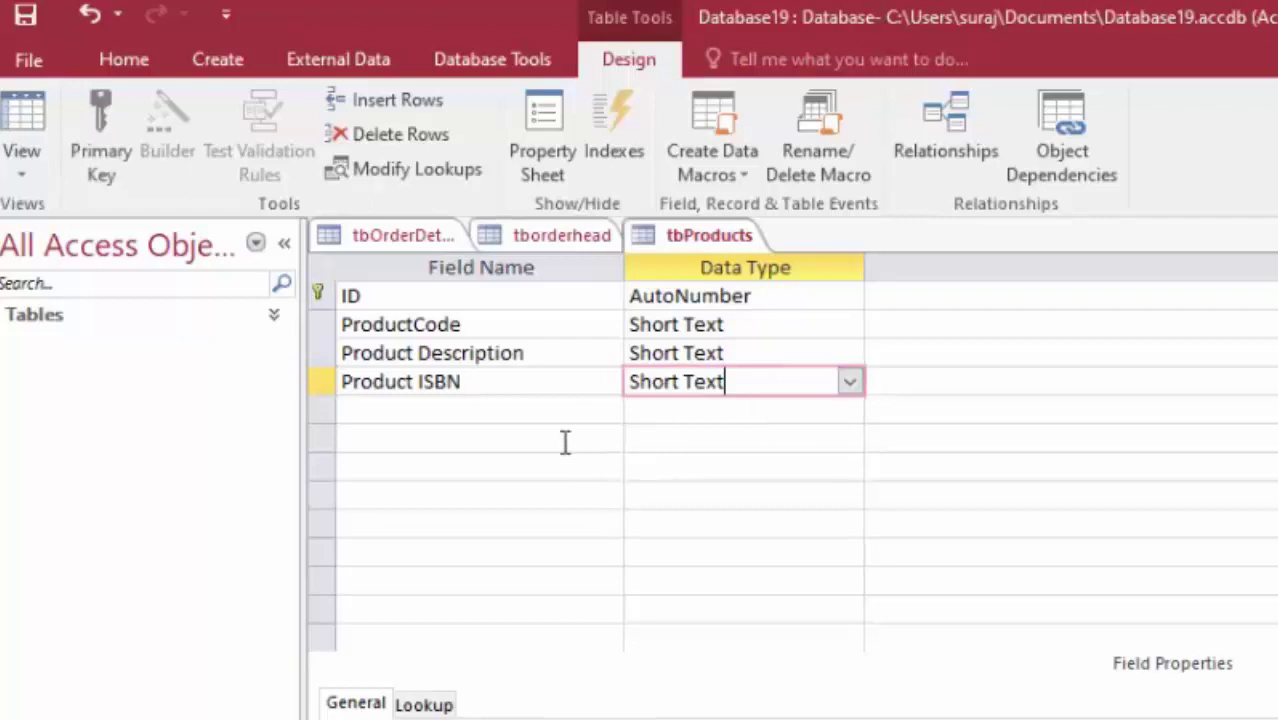
- Add a Currency field named Product Rate, then save tbProducts and view its datasheet
click(505, 403)
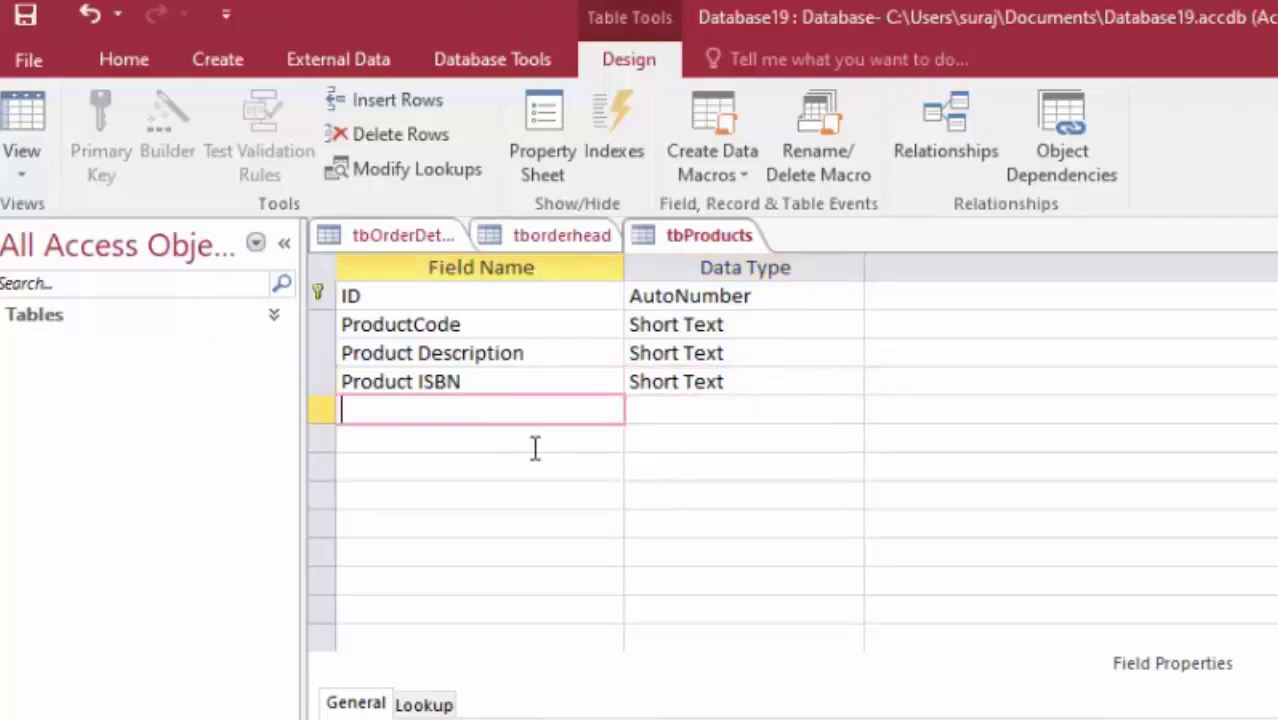
text(Pro)
text(duct )
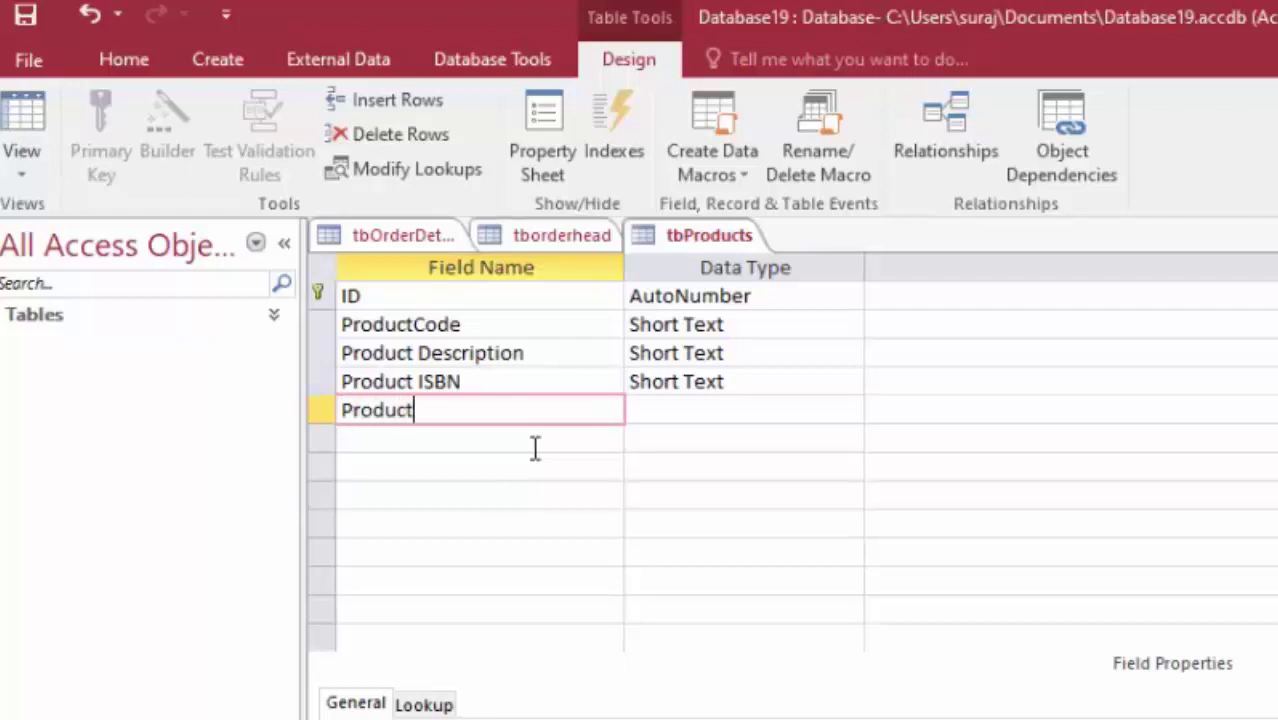
text(Rate)
click(648, 410)
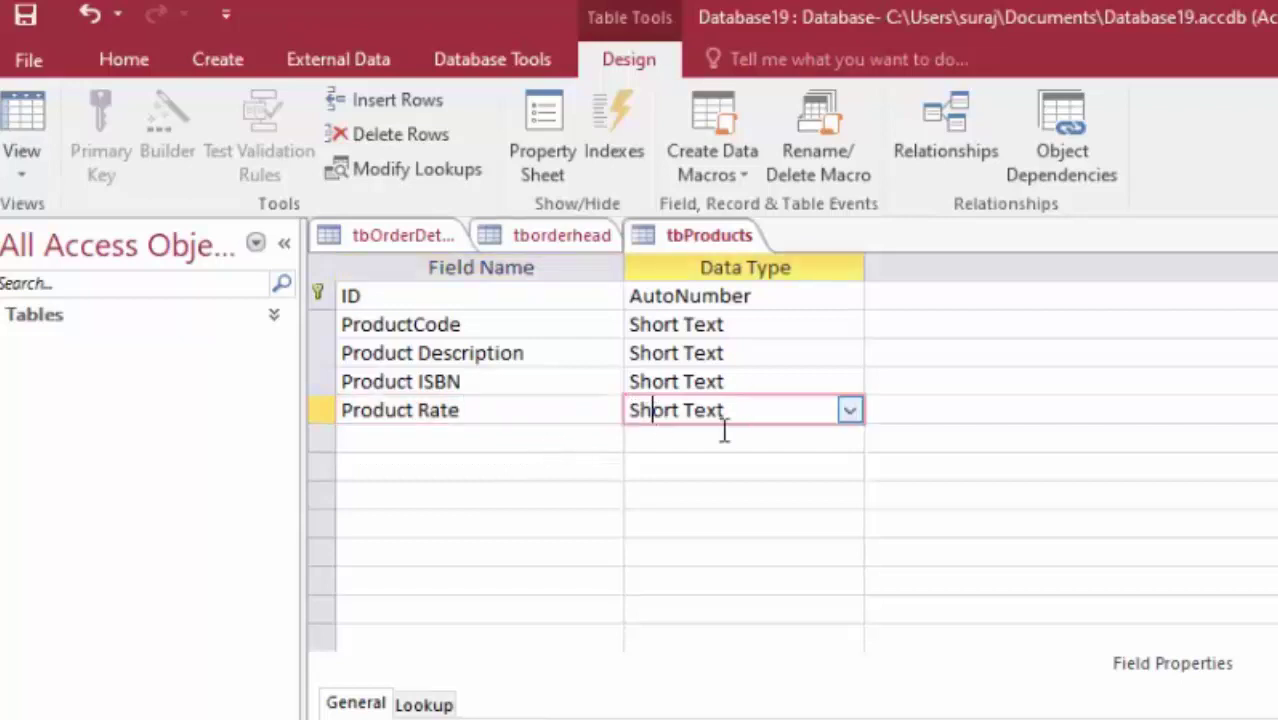
click(849, 410)
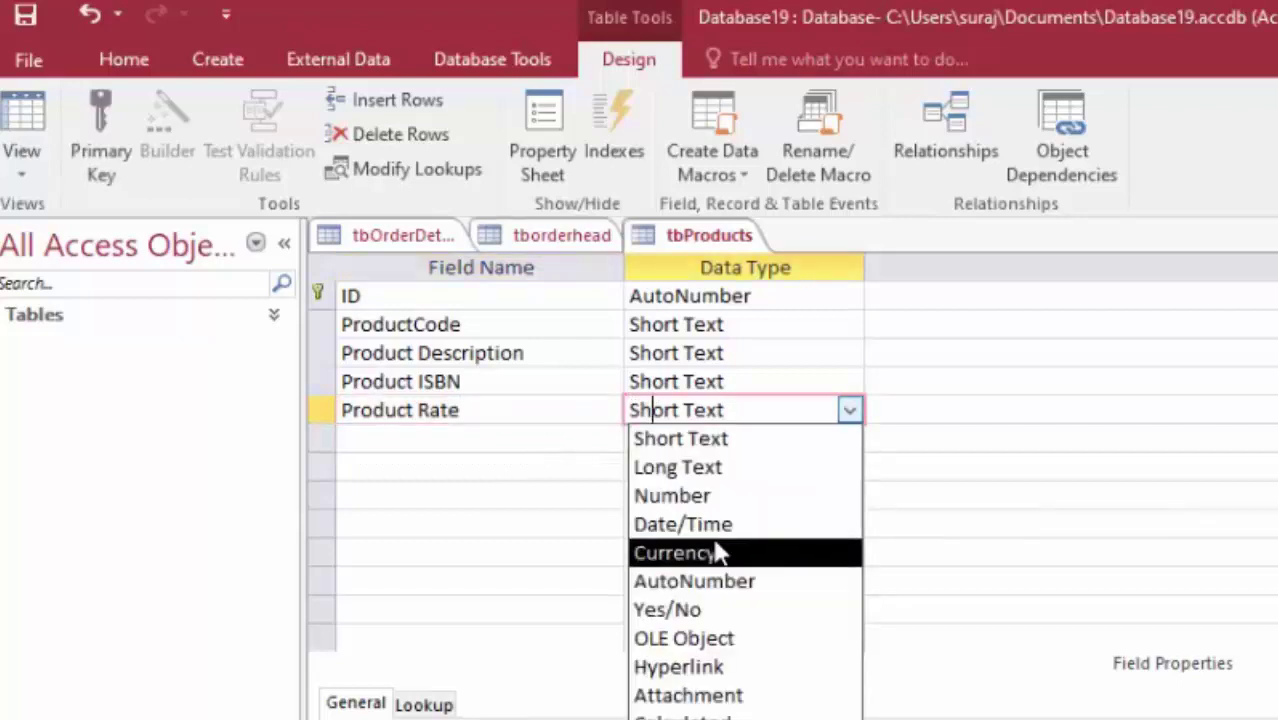
click(645, 553)
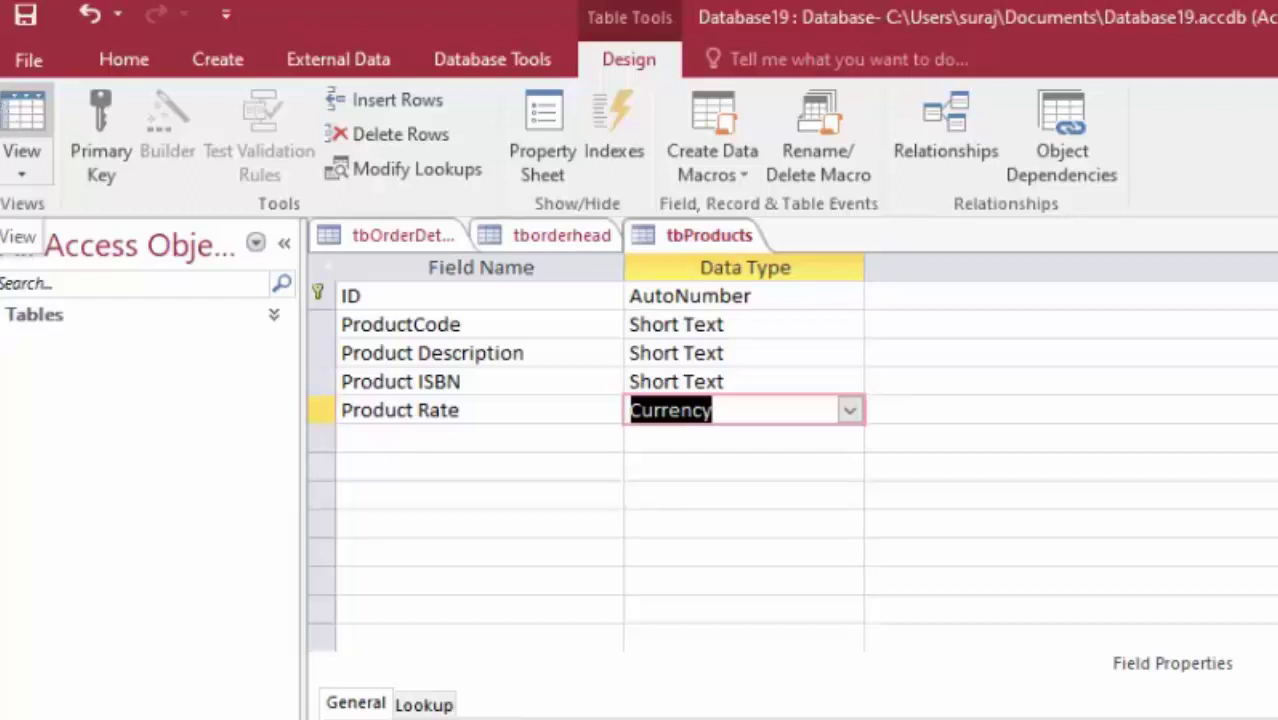
click(23, 124)
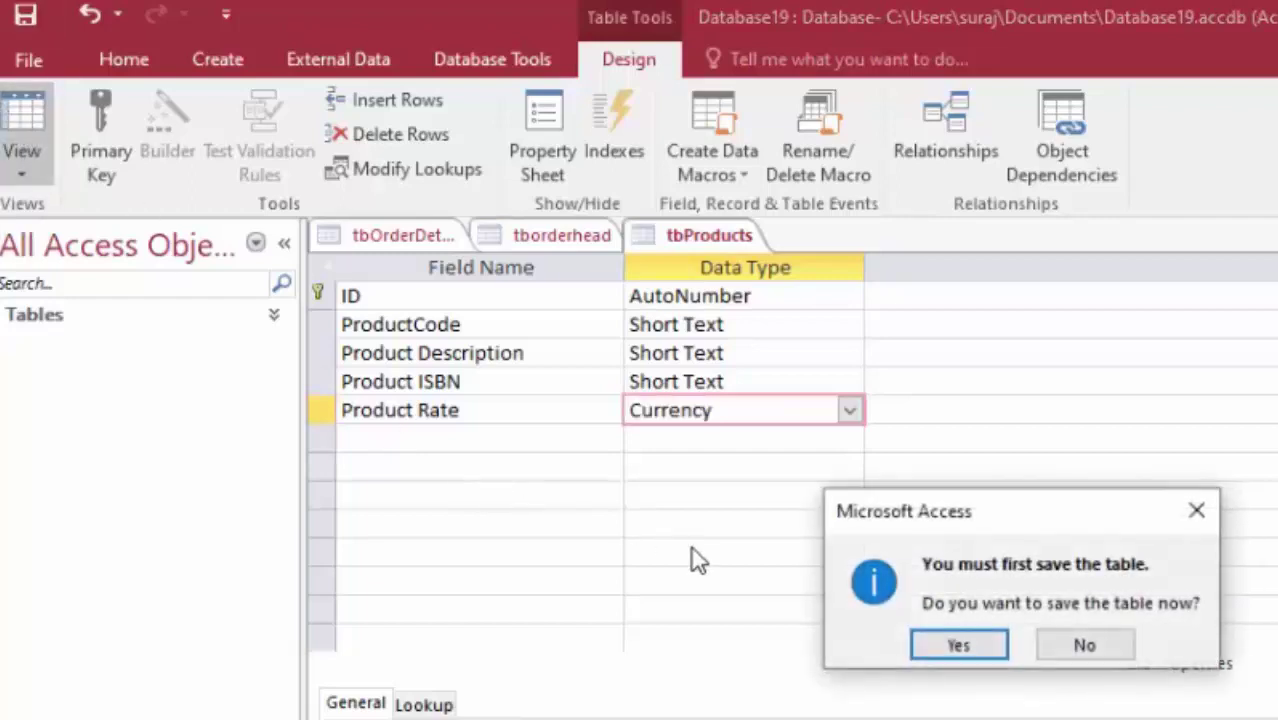
click(943, 644)
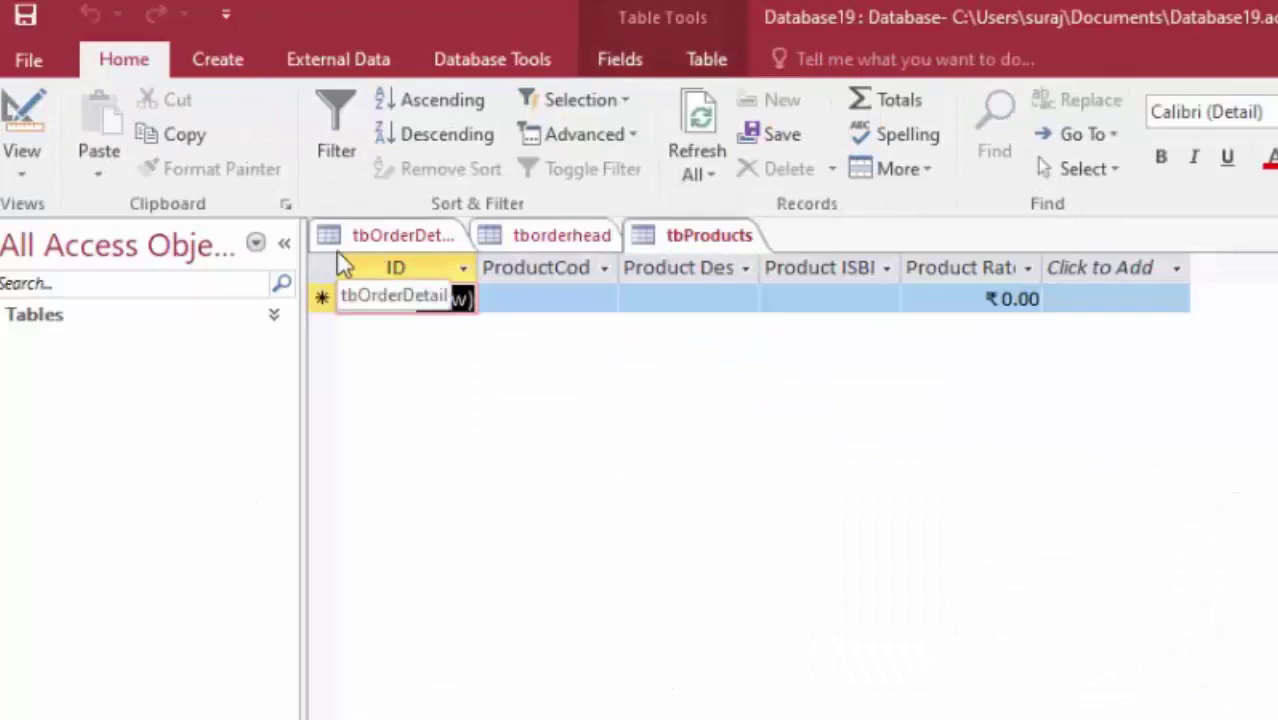
click(224, 60)
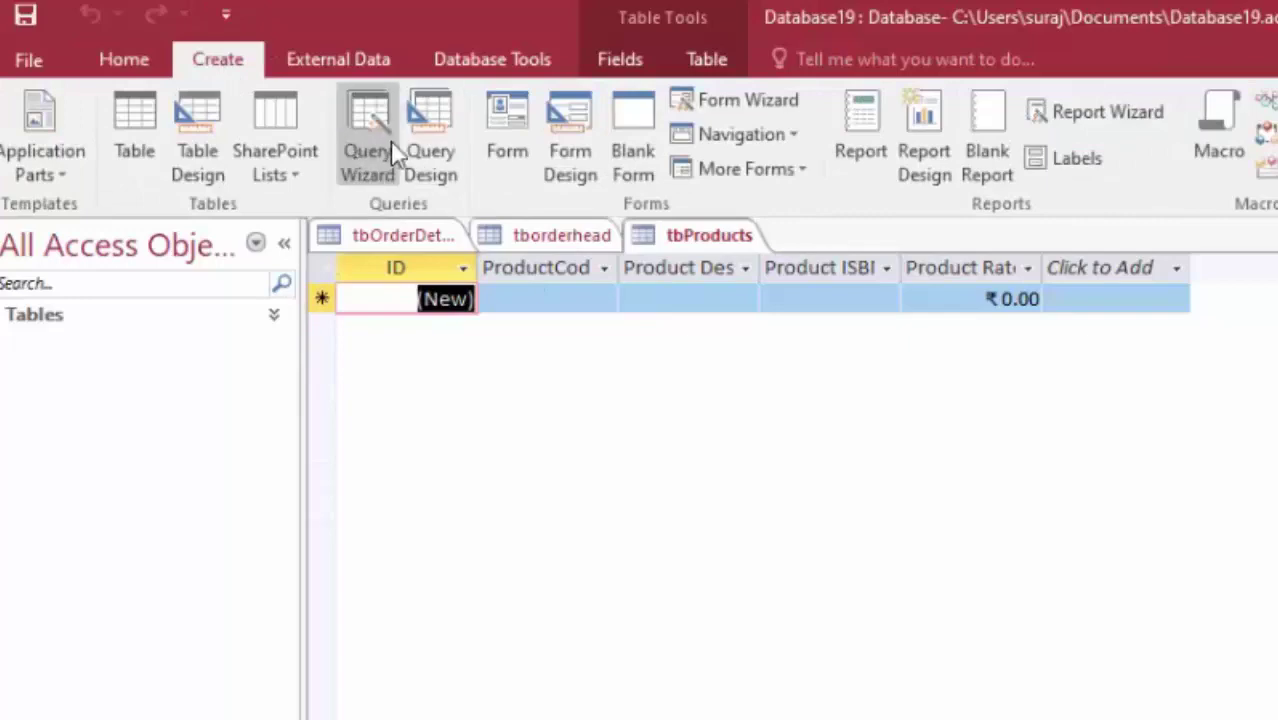
click(728, 172)
click(797, 416)
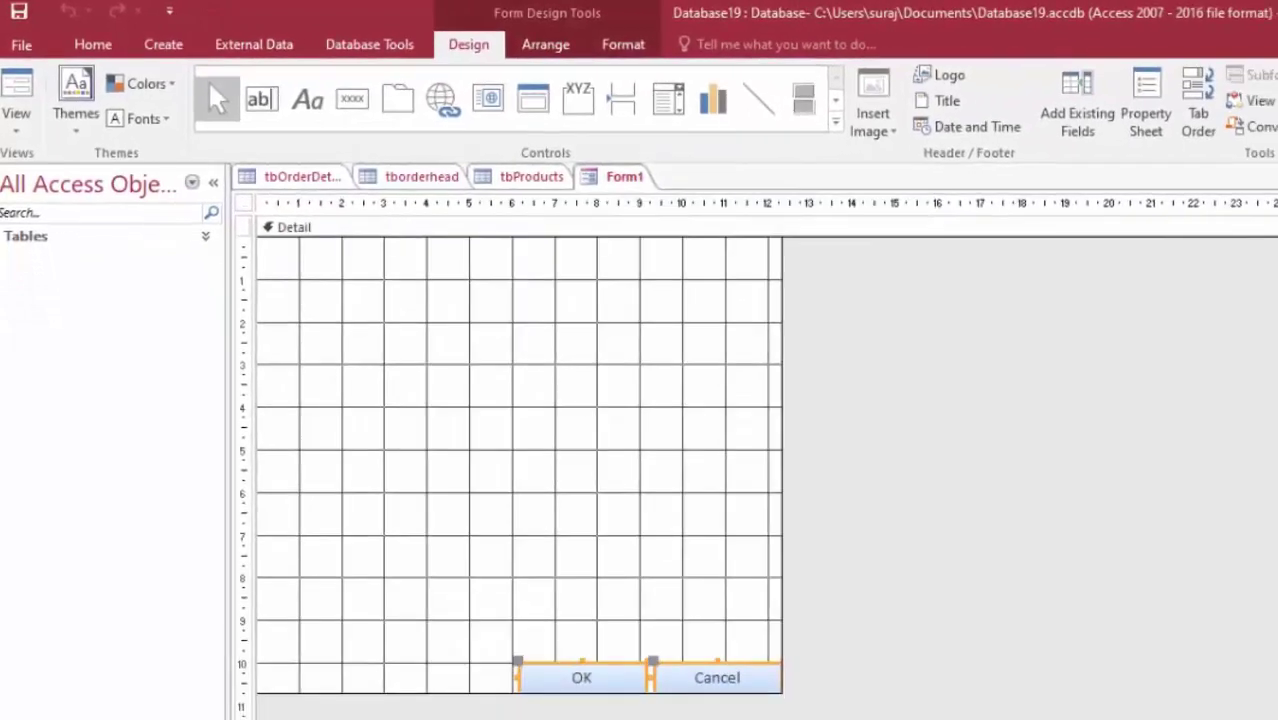
key(Delete)
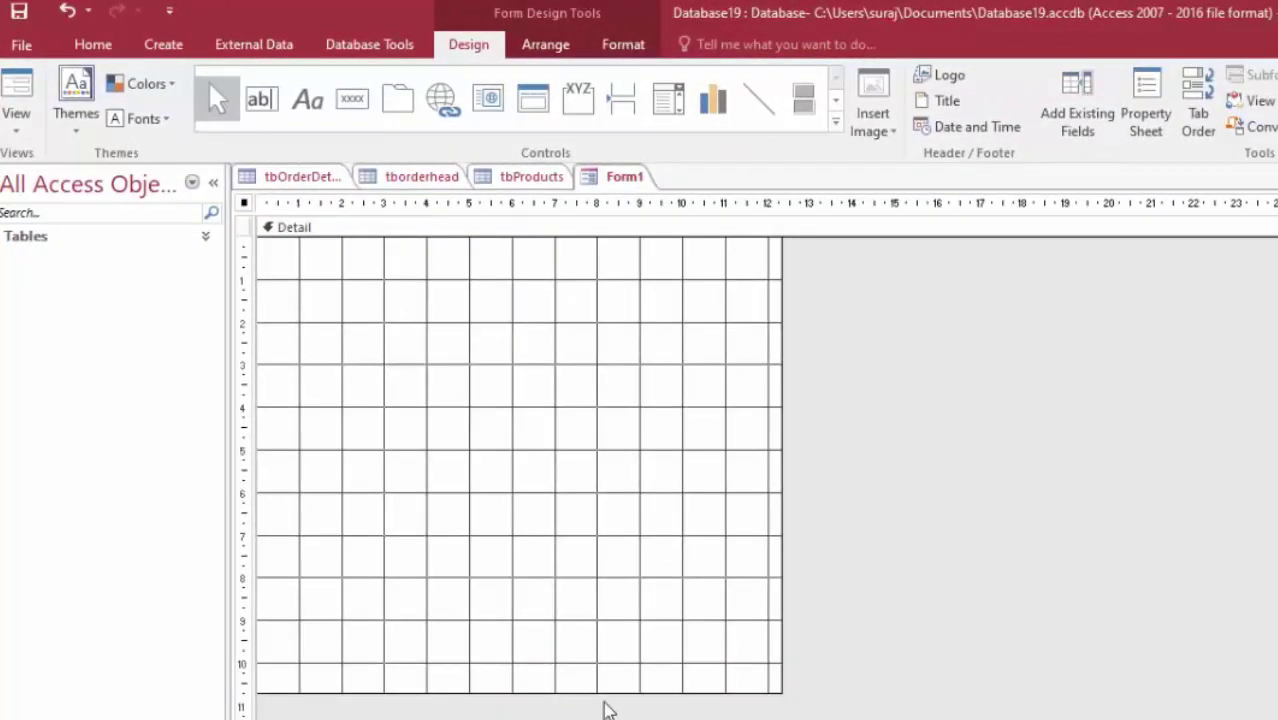
drag(597, 693, 642, 340)
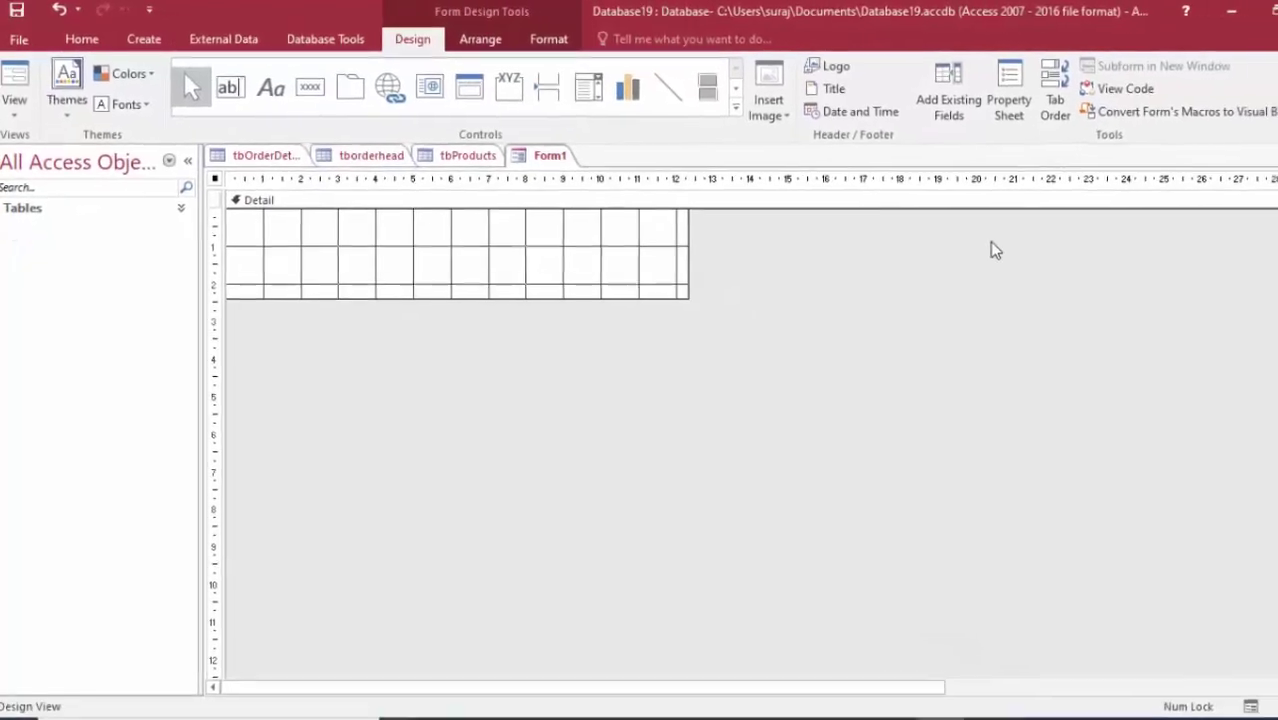
click(1009, 100)
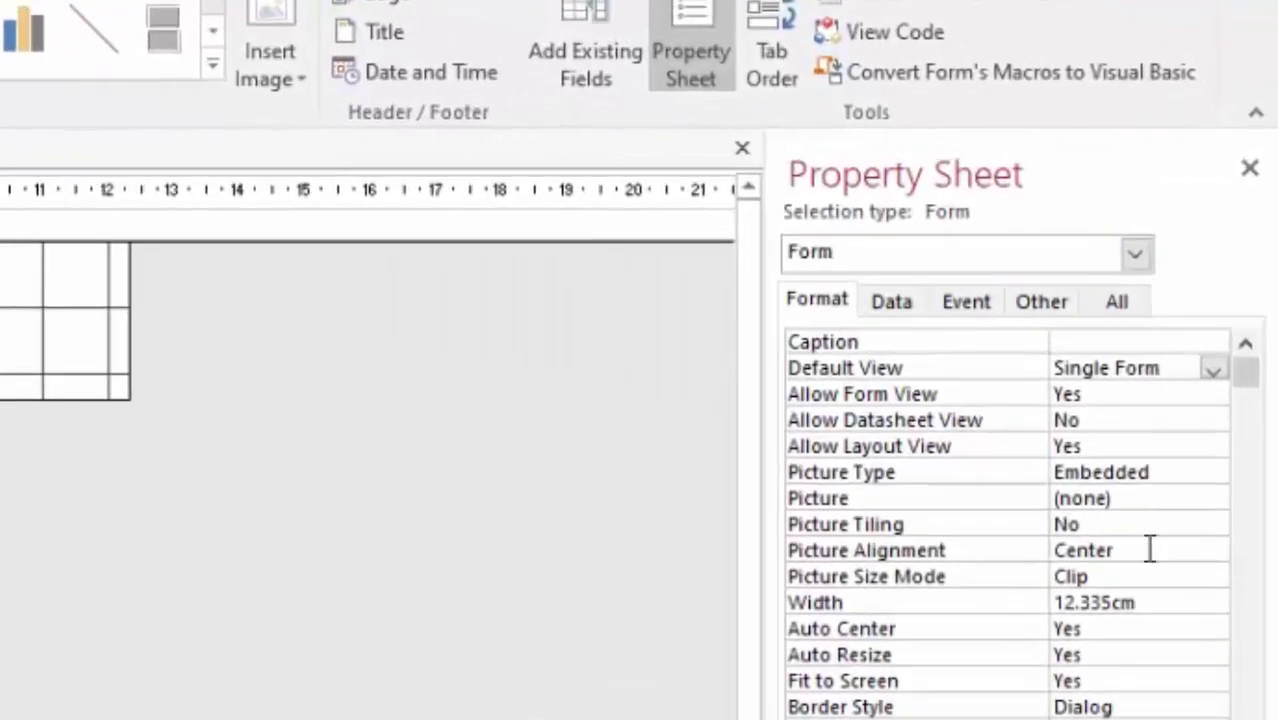
click(1214, 372)
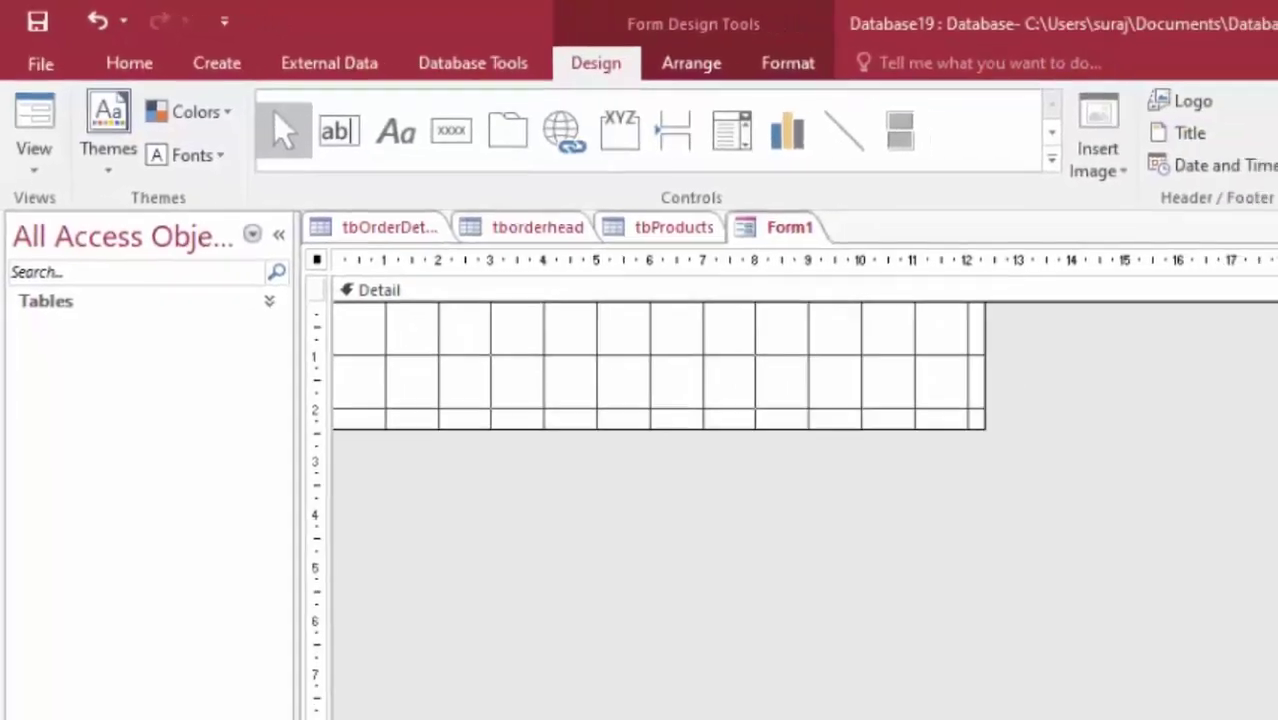
click(1027, 118)
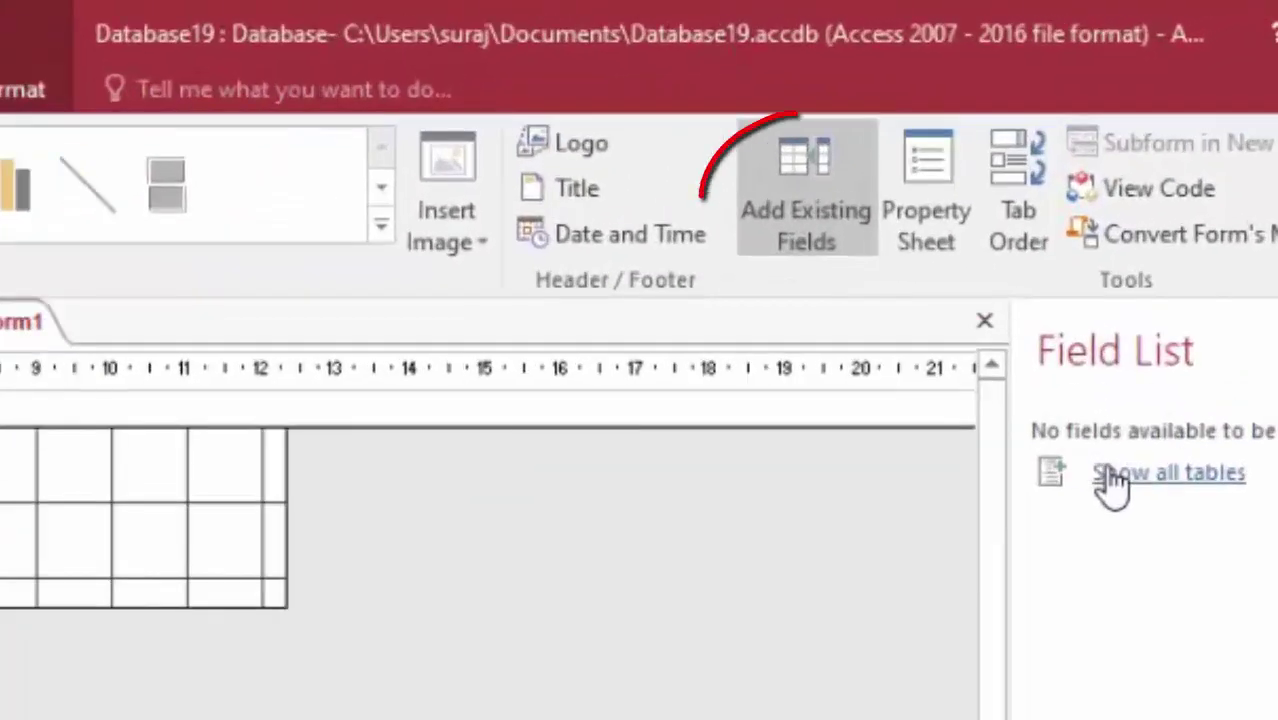
click(1112, 478)
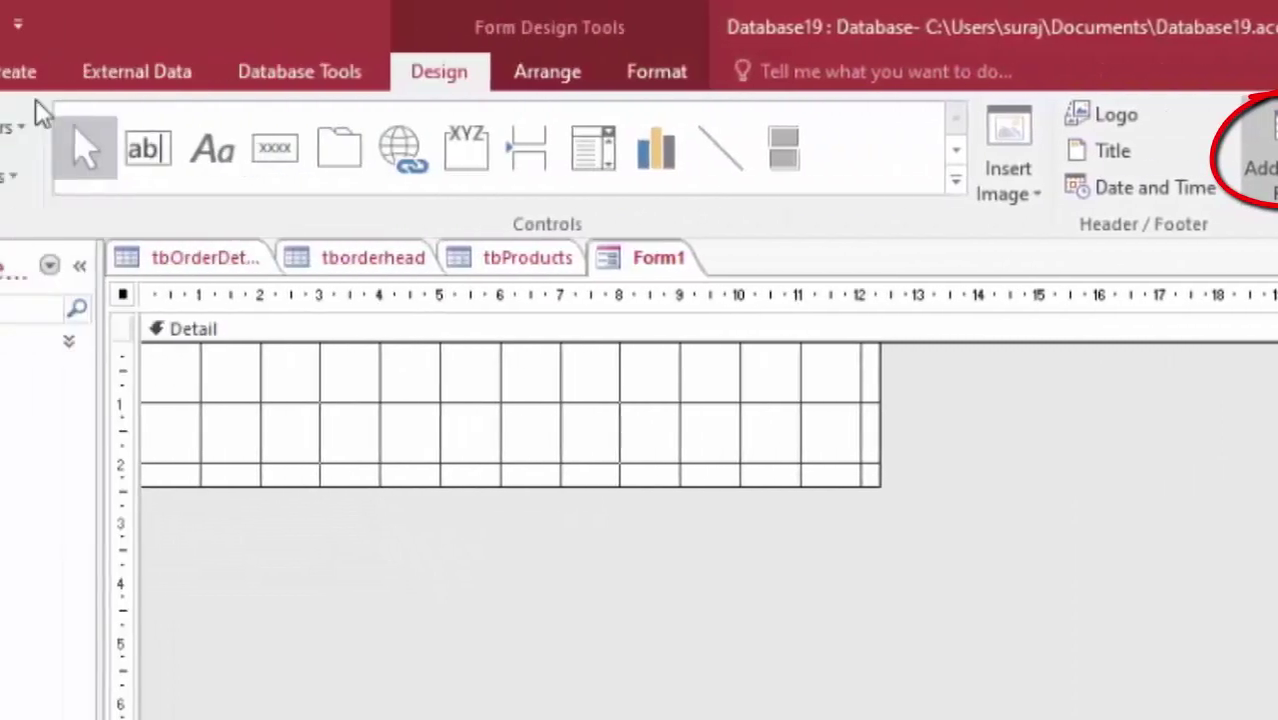
click(245, 72)
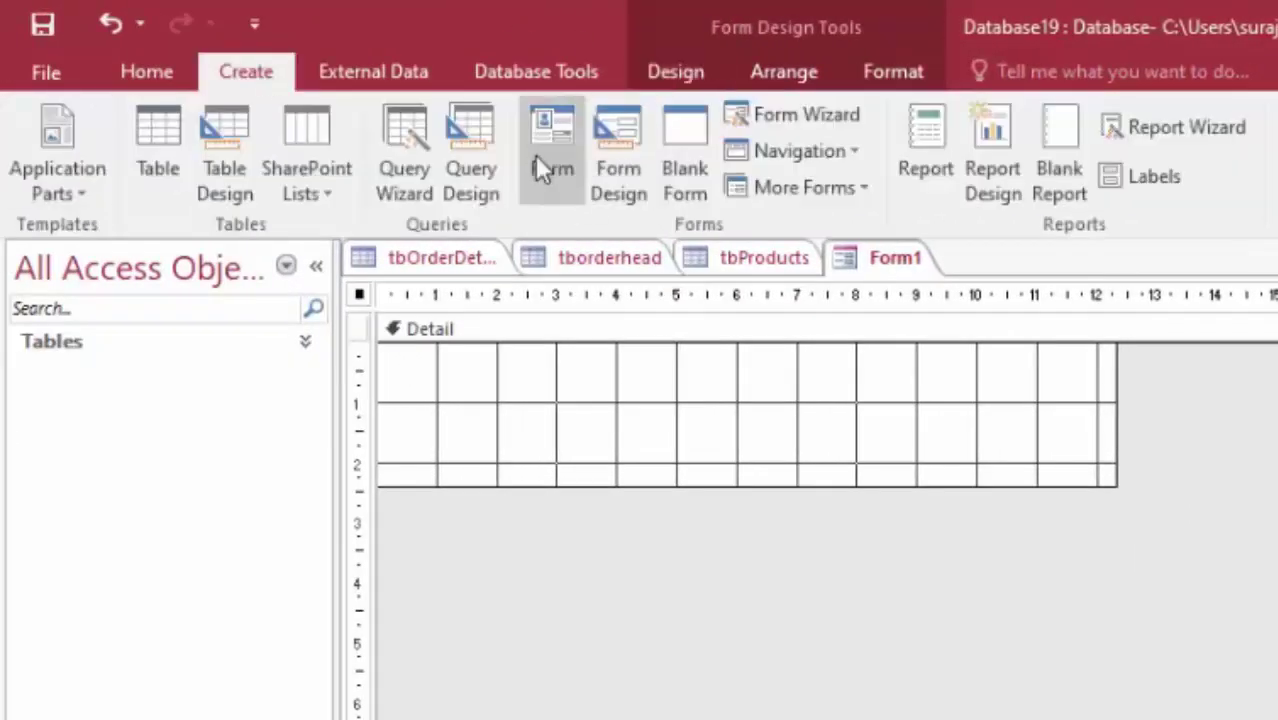
click(466, 125)
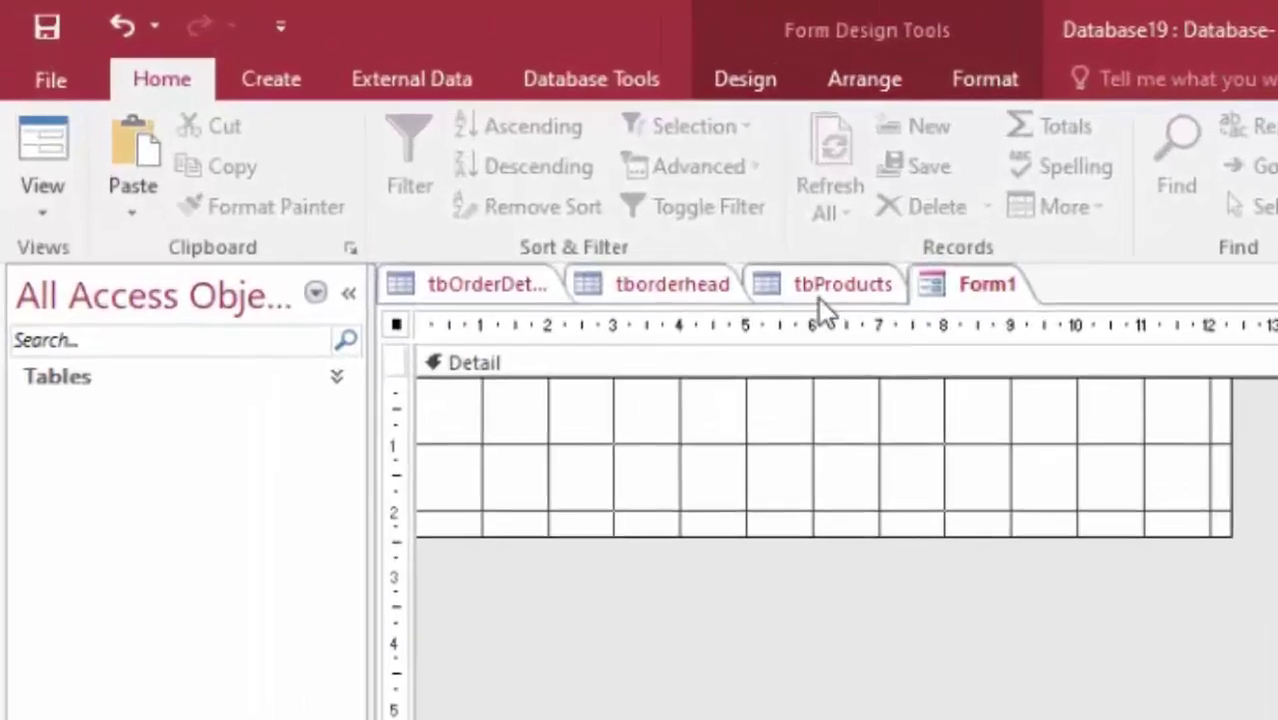
- Make ProductCode the primary key of tbProducts in place of ID and save the table
click(468, 161)
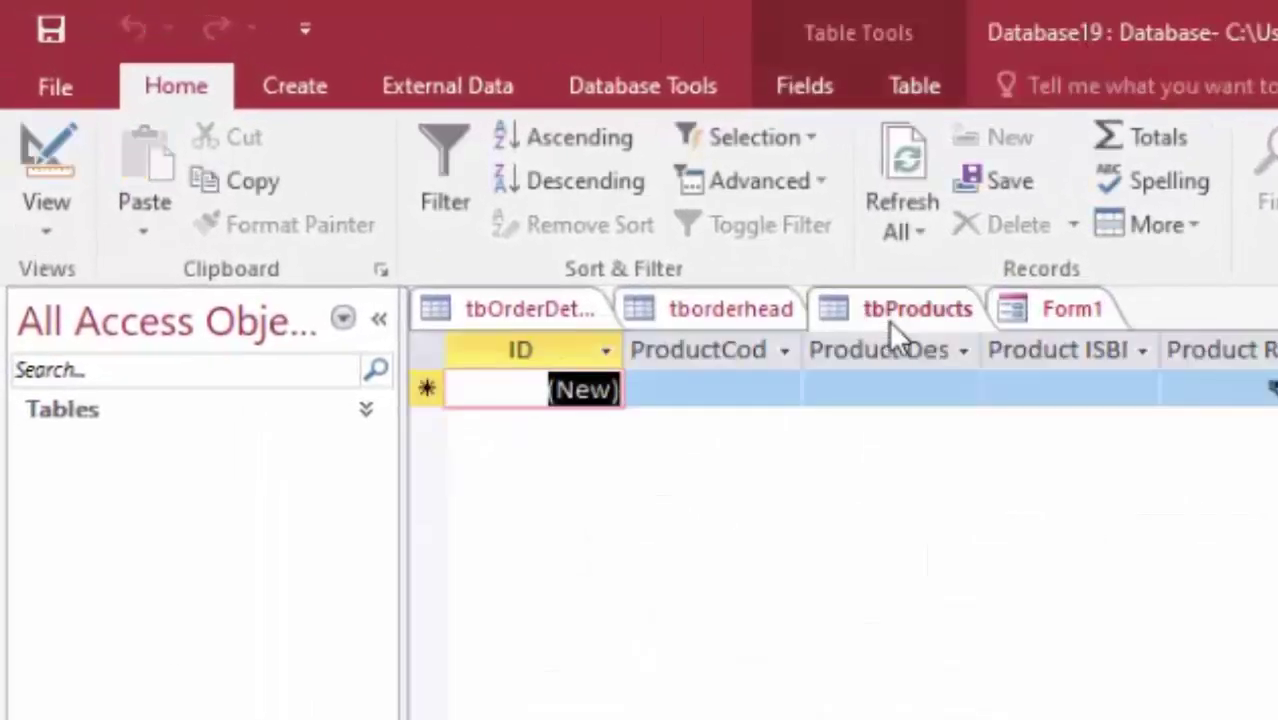
click(39, 136)
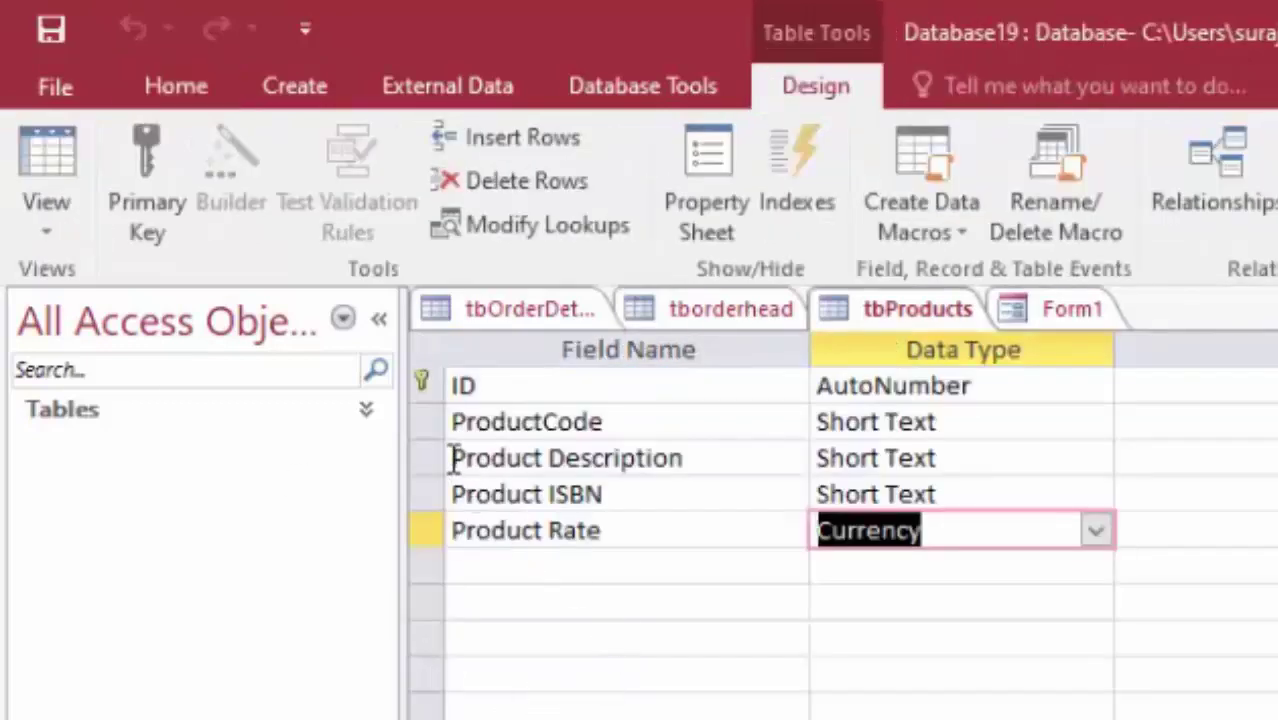
click(427, 422)
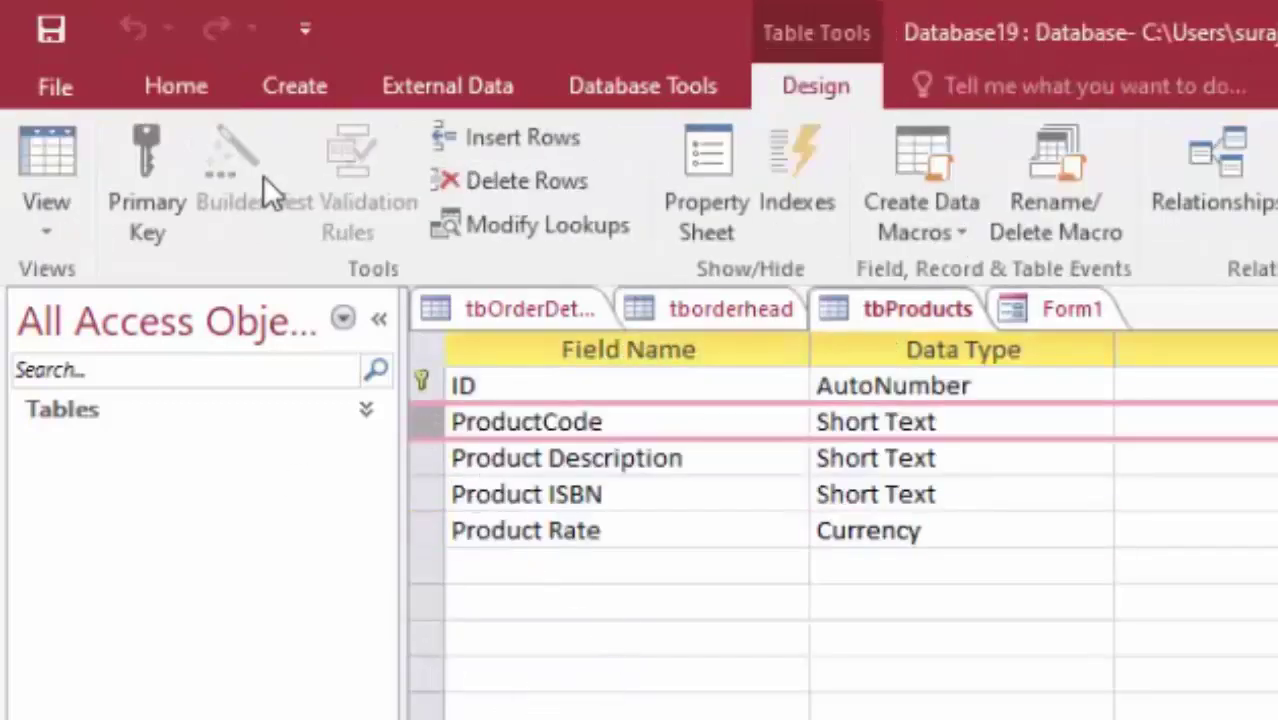
click(134, 183)
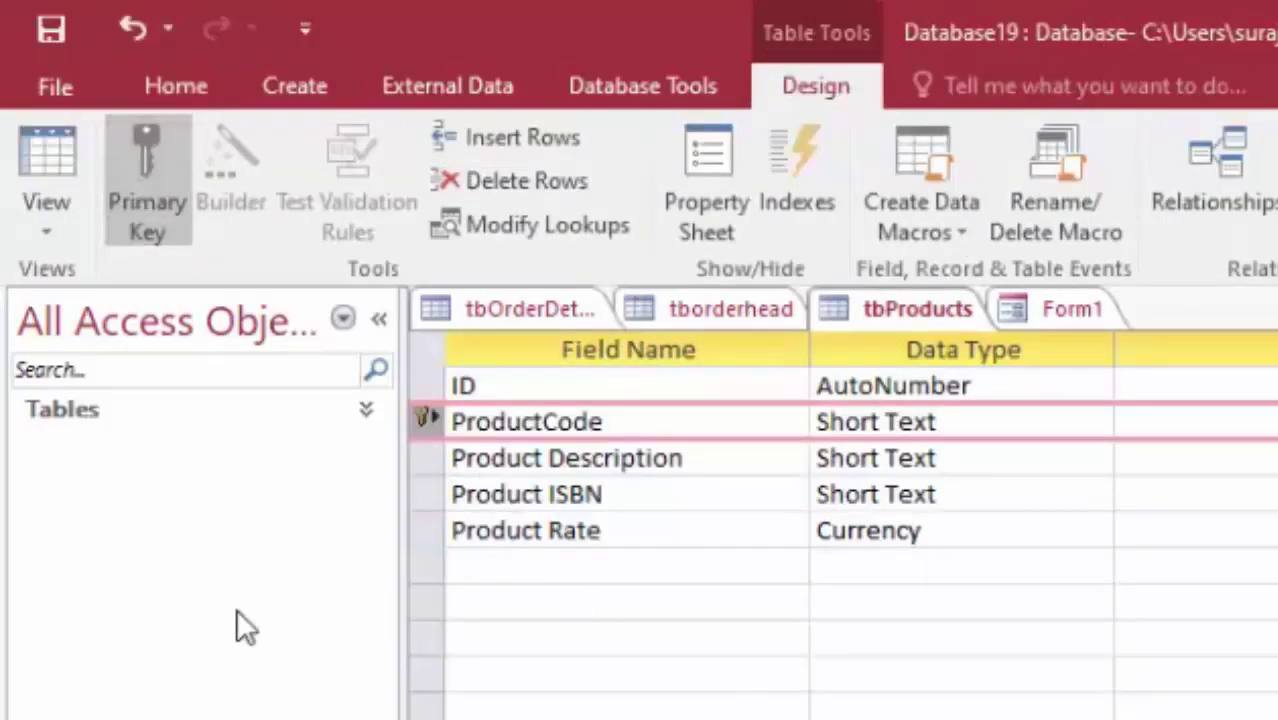
click(37, 151)
click(833, 522)
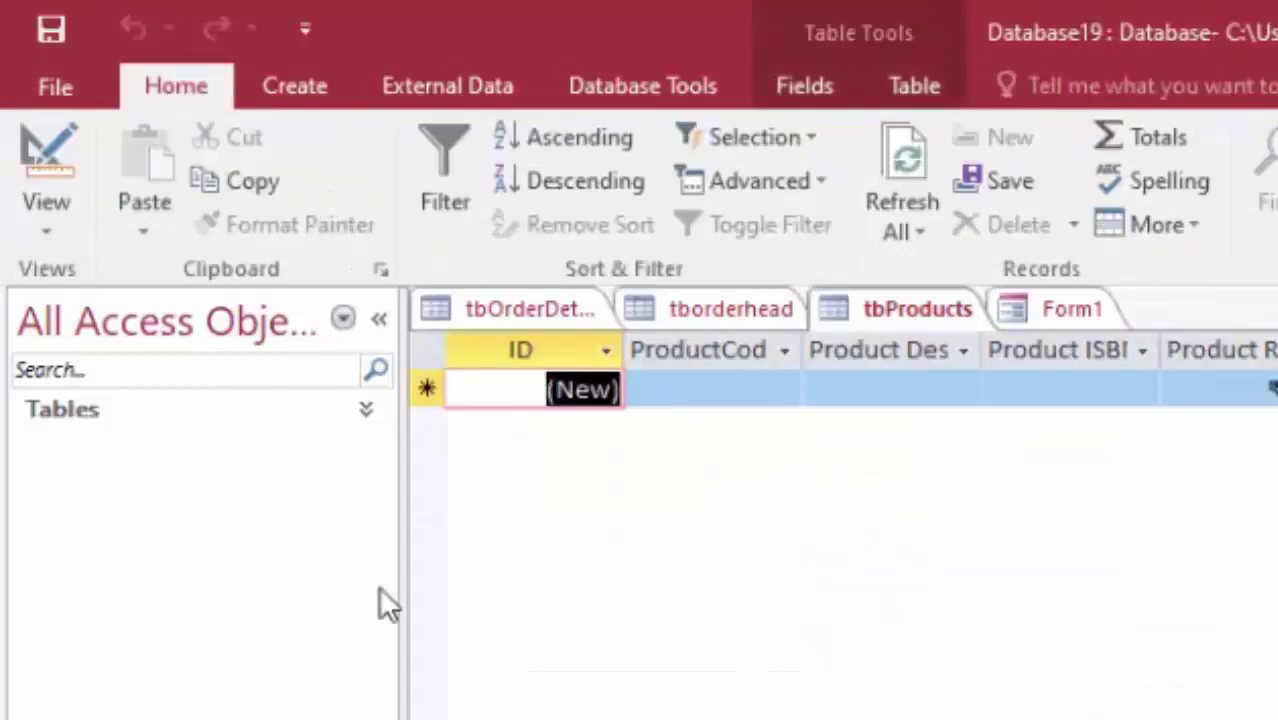
- Bring up the Create ribbon's options for building a new query
click(305, 28)
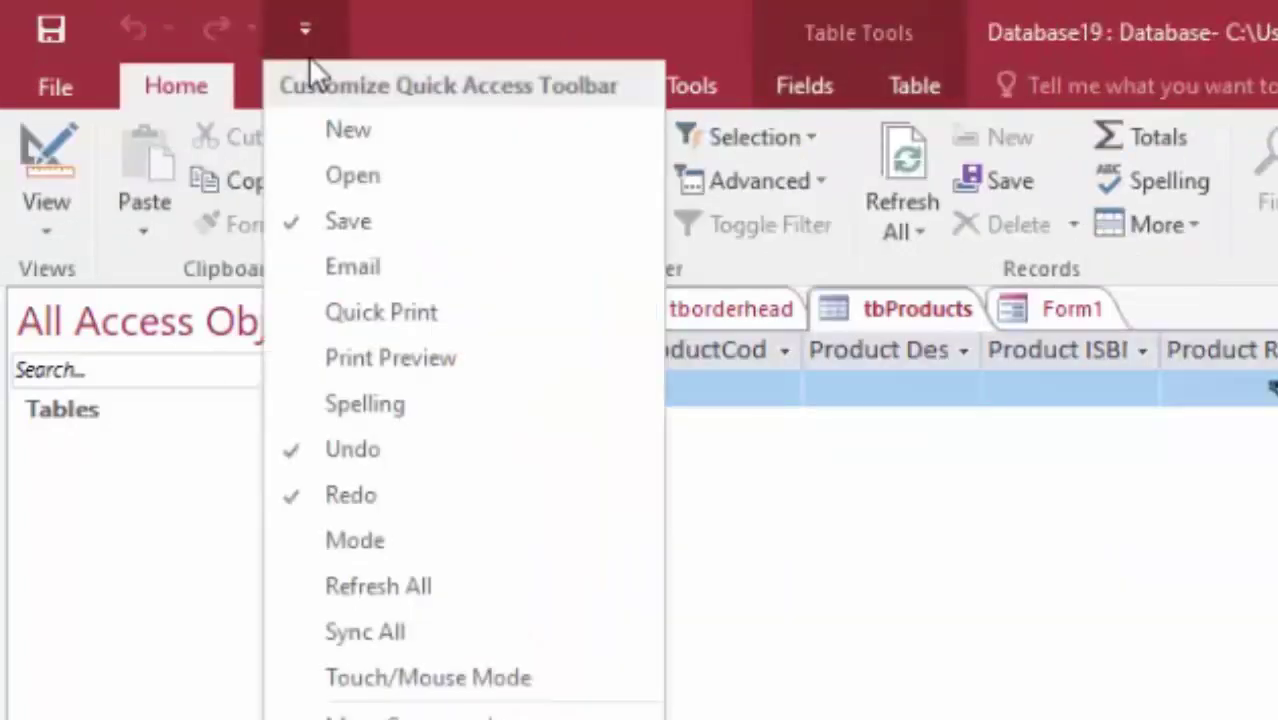
click(191, 181)
click(295, 80)
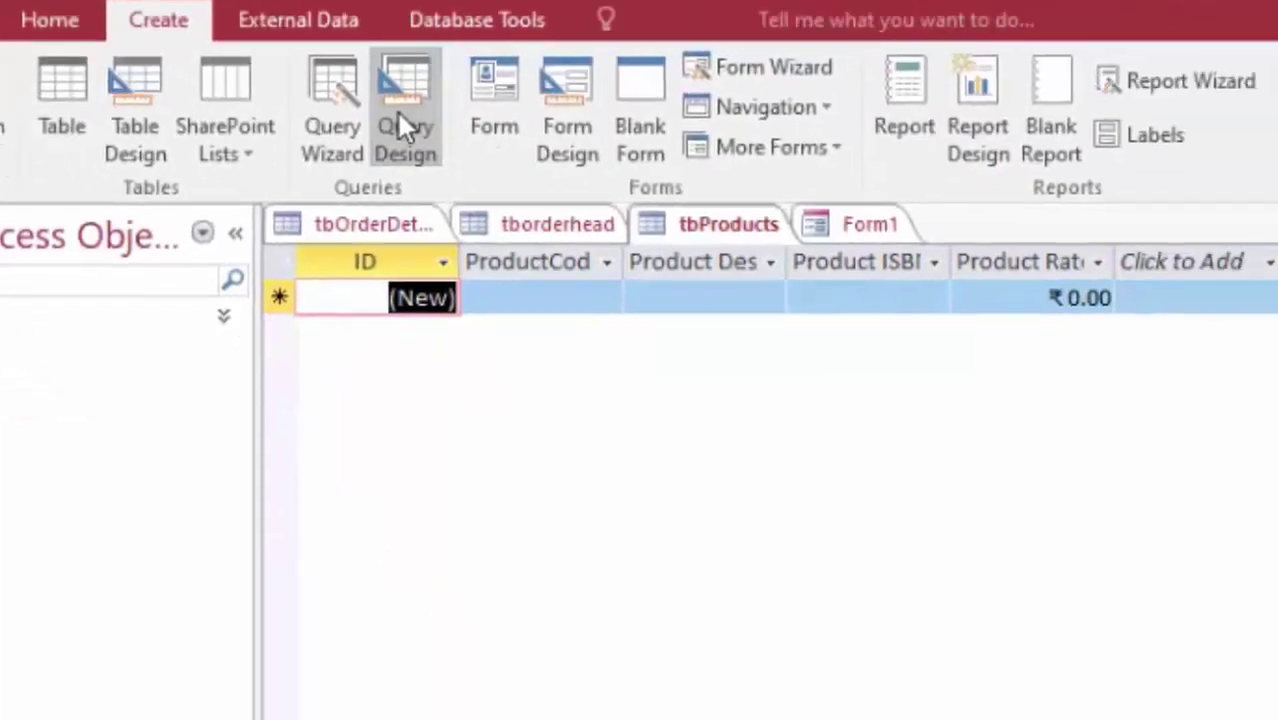
- Start a new query design containing the tbOrderDetail and tbProducts tables
click(575, 200)
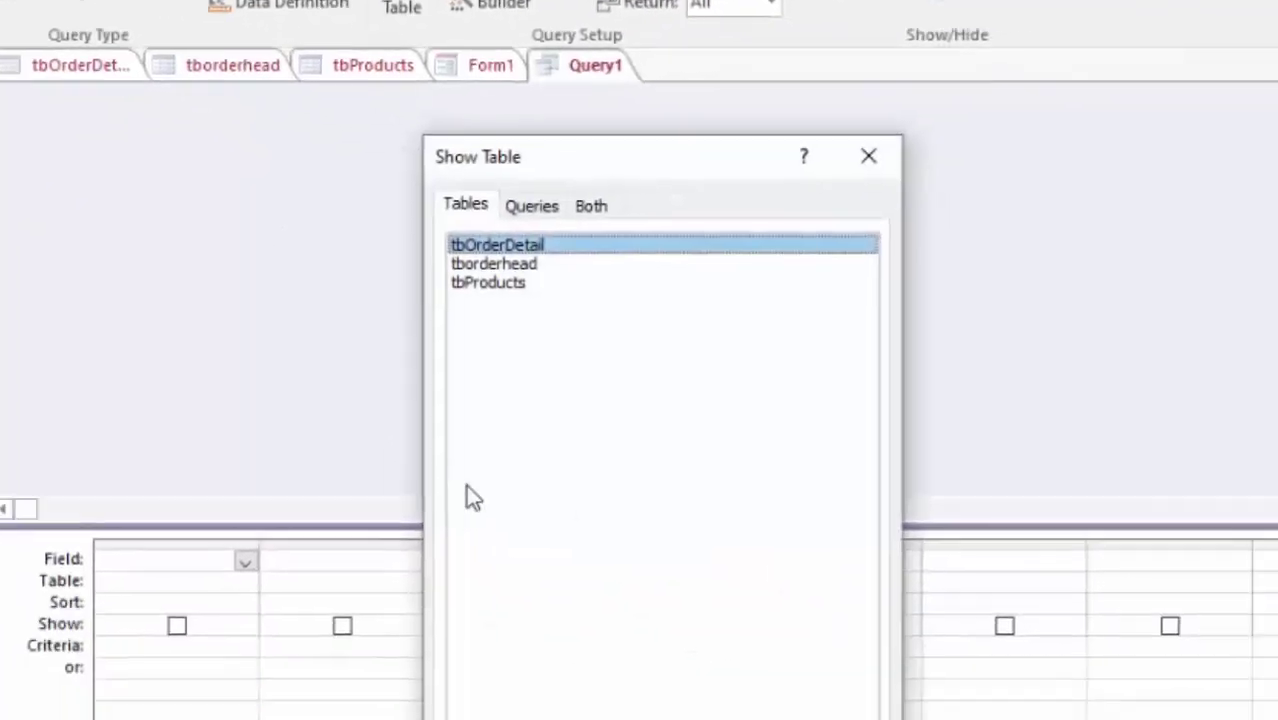
click(531, 694)
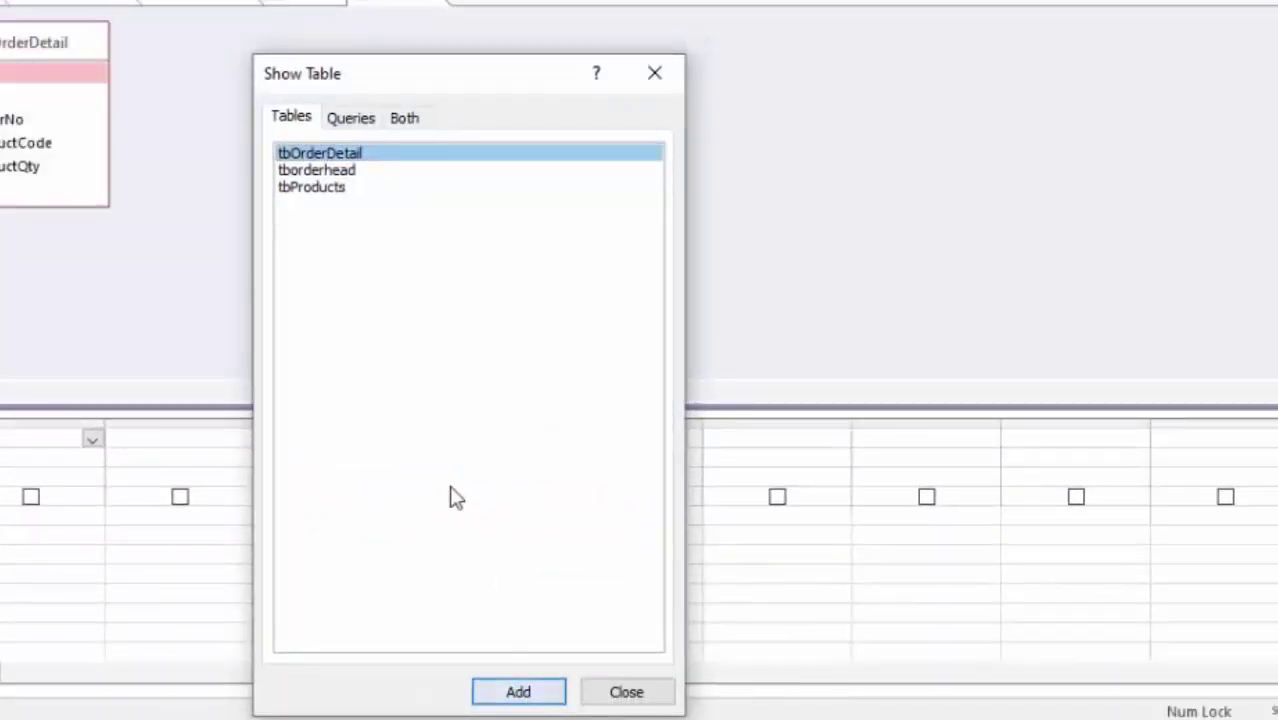
click(329, 198)
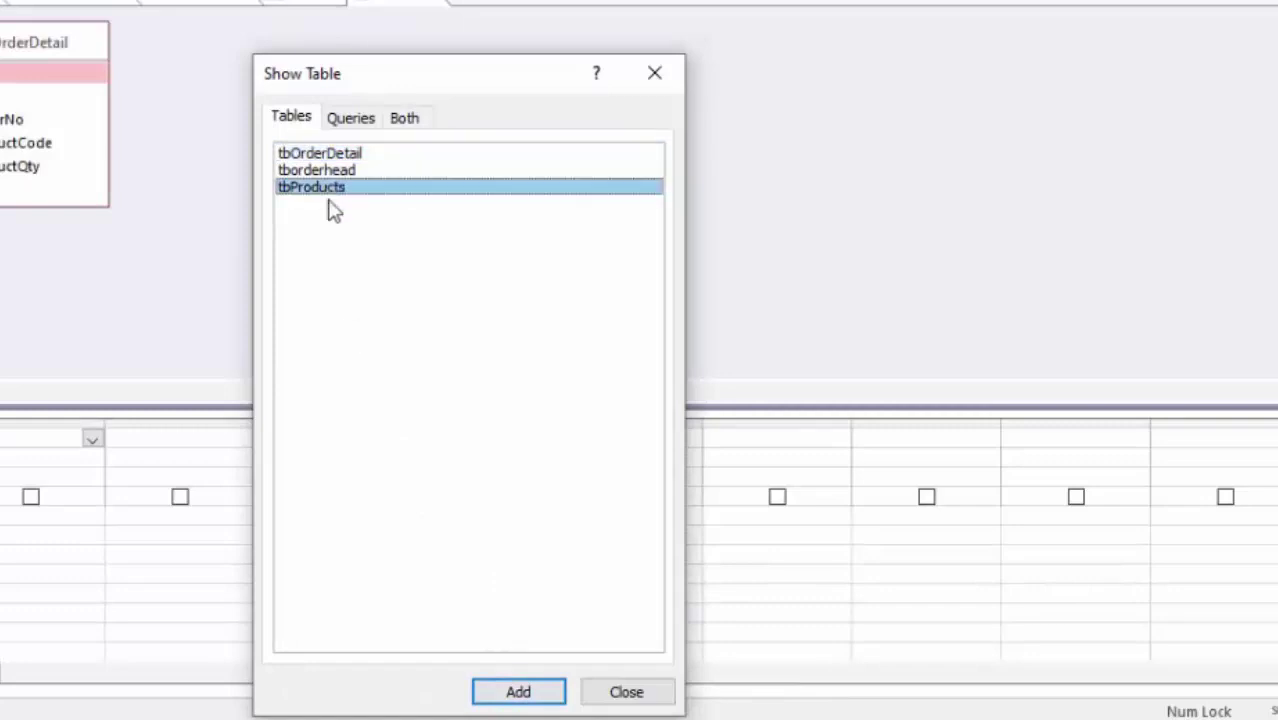
click(536, 694)
click(614, 706)
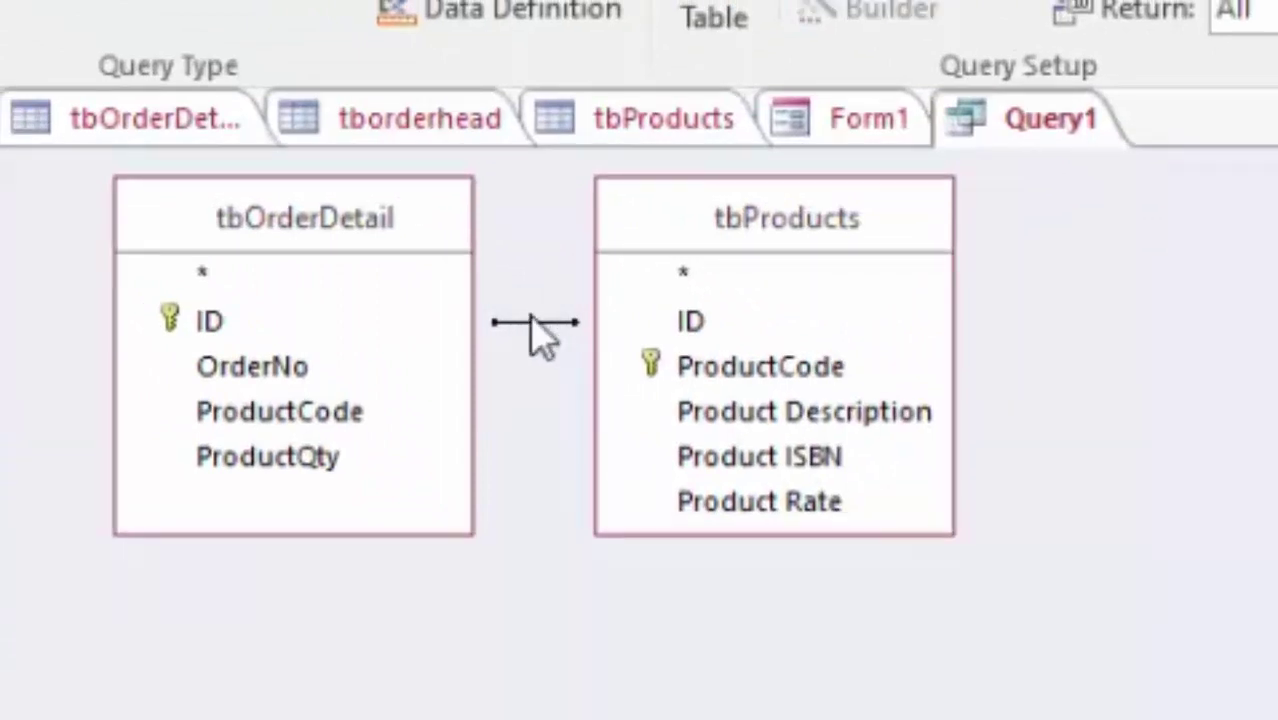
- Replace the existing join with a link between both tables' ProductCode fields
click(533, 324)
right_click(533, 324)
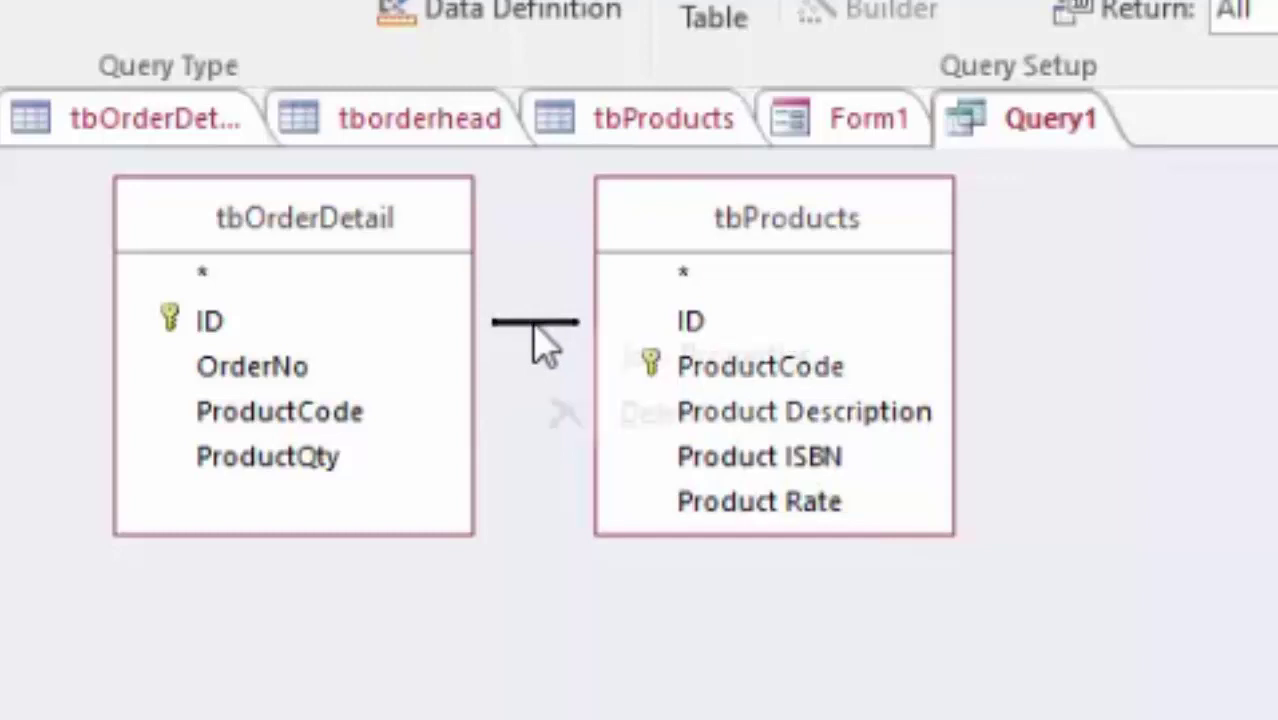
click(640, 414)
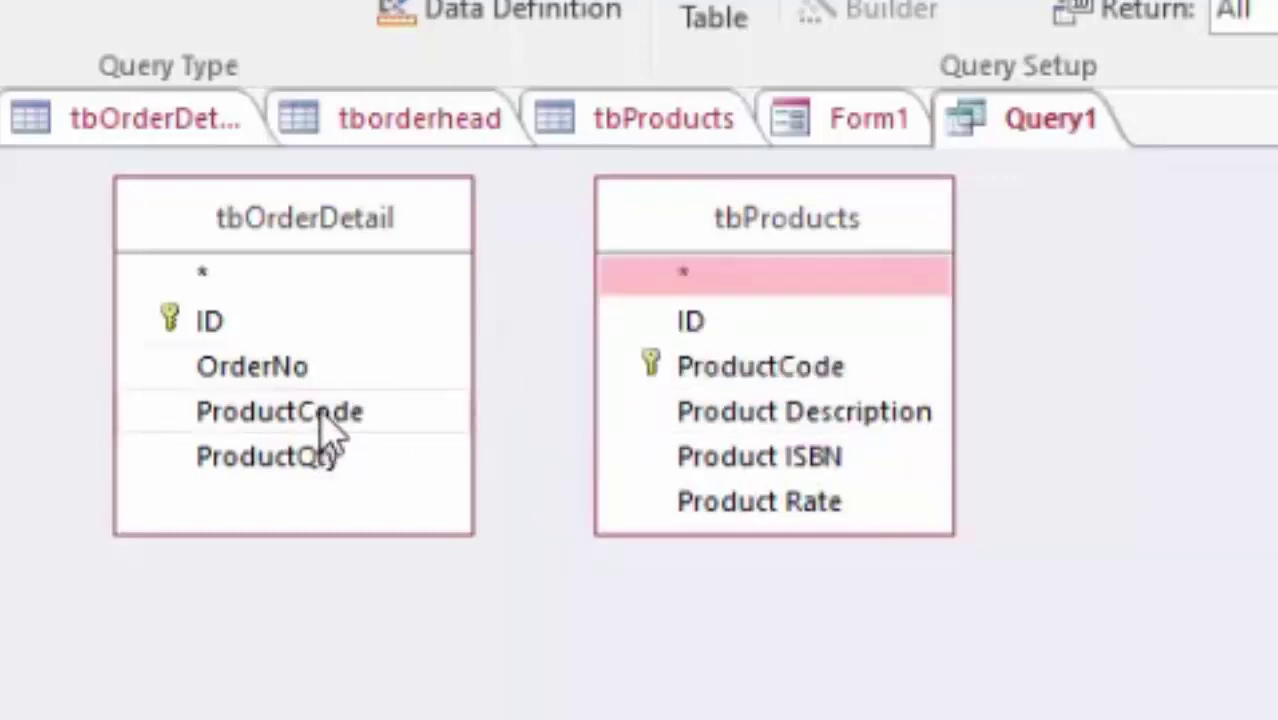
mouse_move(322, 414)
mouse_down()
mouse_move(604, 503)
mouse_move(718, 368)
mouse_up()
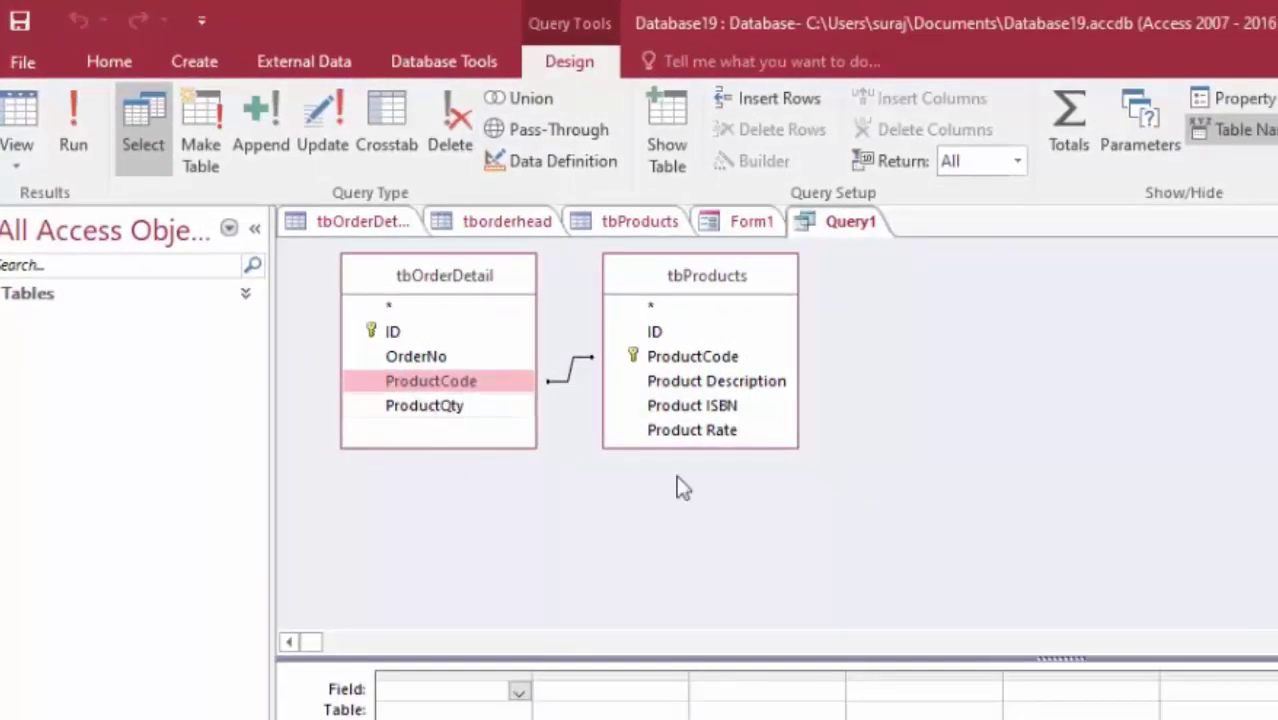
- Give tbOrderDetail a composite primary key of OrderNo plus ProductCode and save it
click(362, 221)
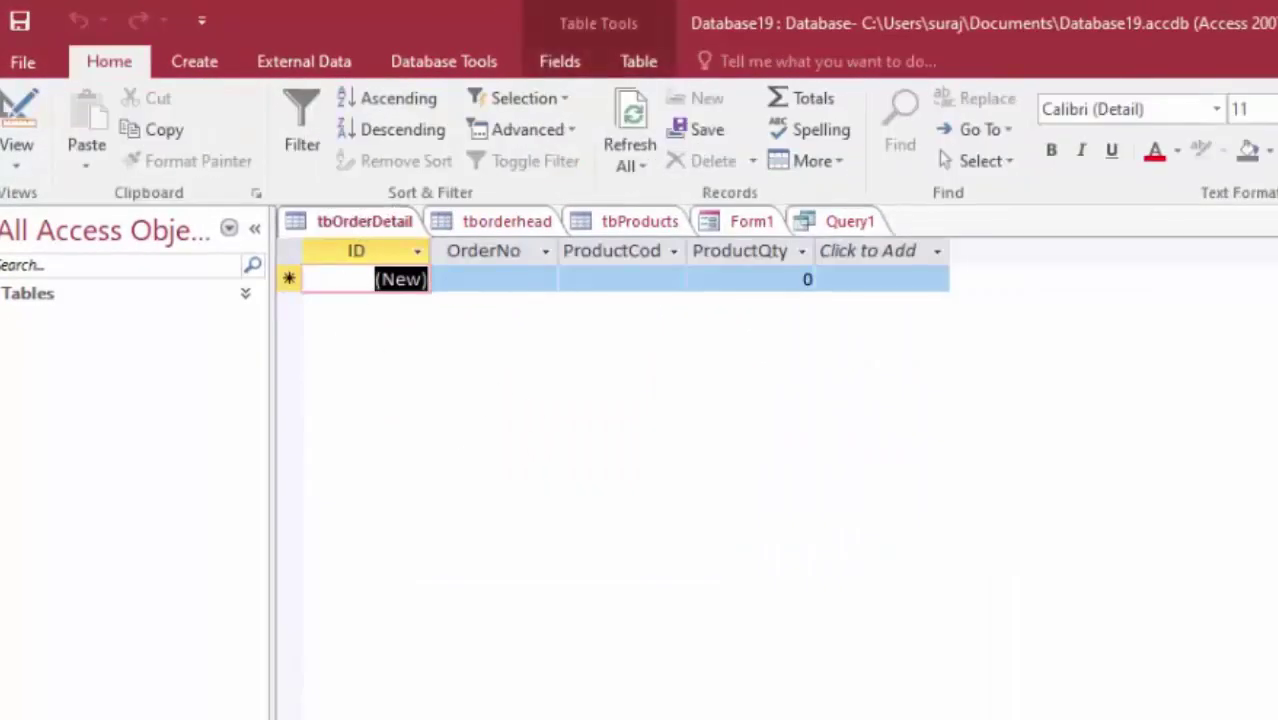
click(17, 125)
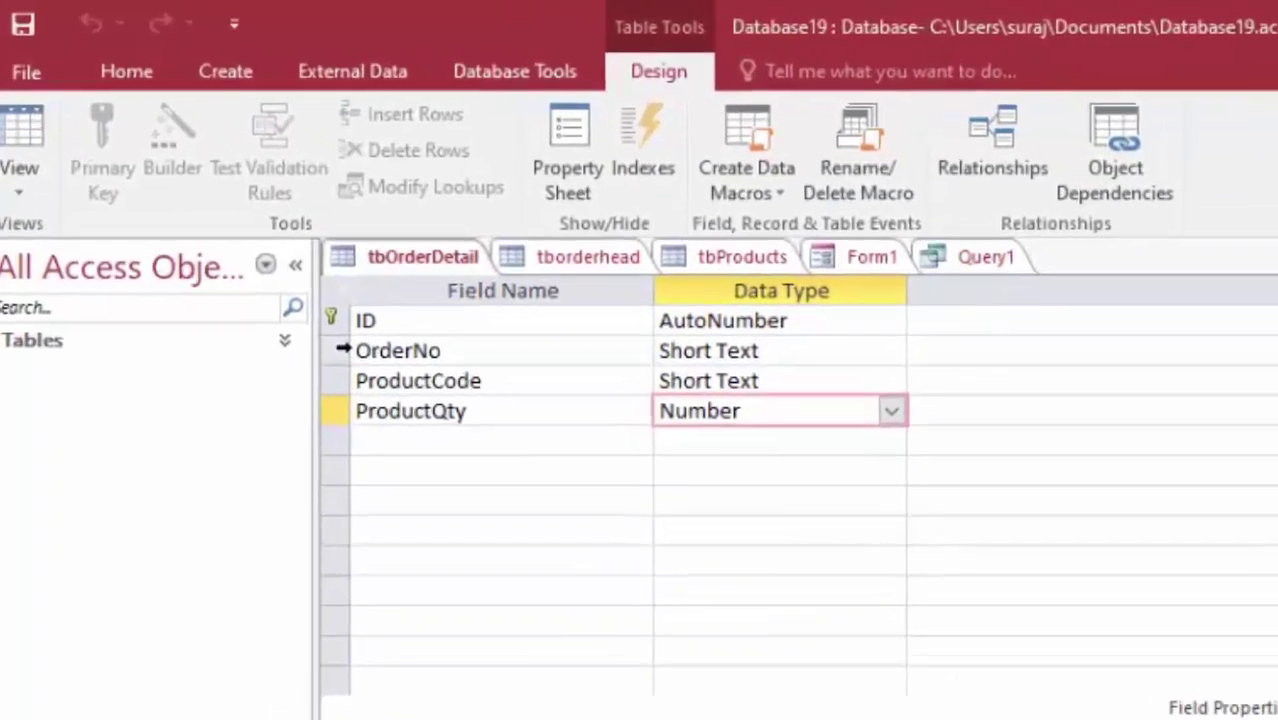
click(296, 302)
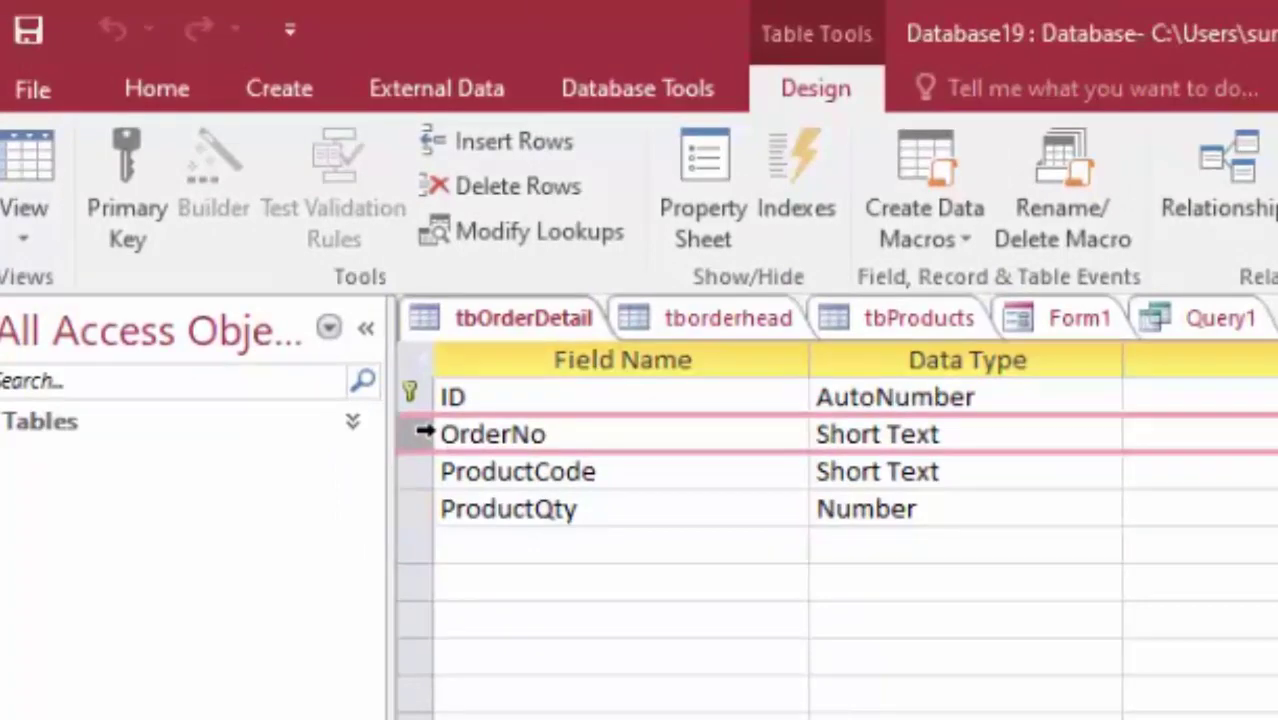
drag(424, 432, 430, 450)
drag(424, 445, 417, 471)
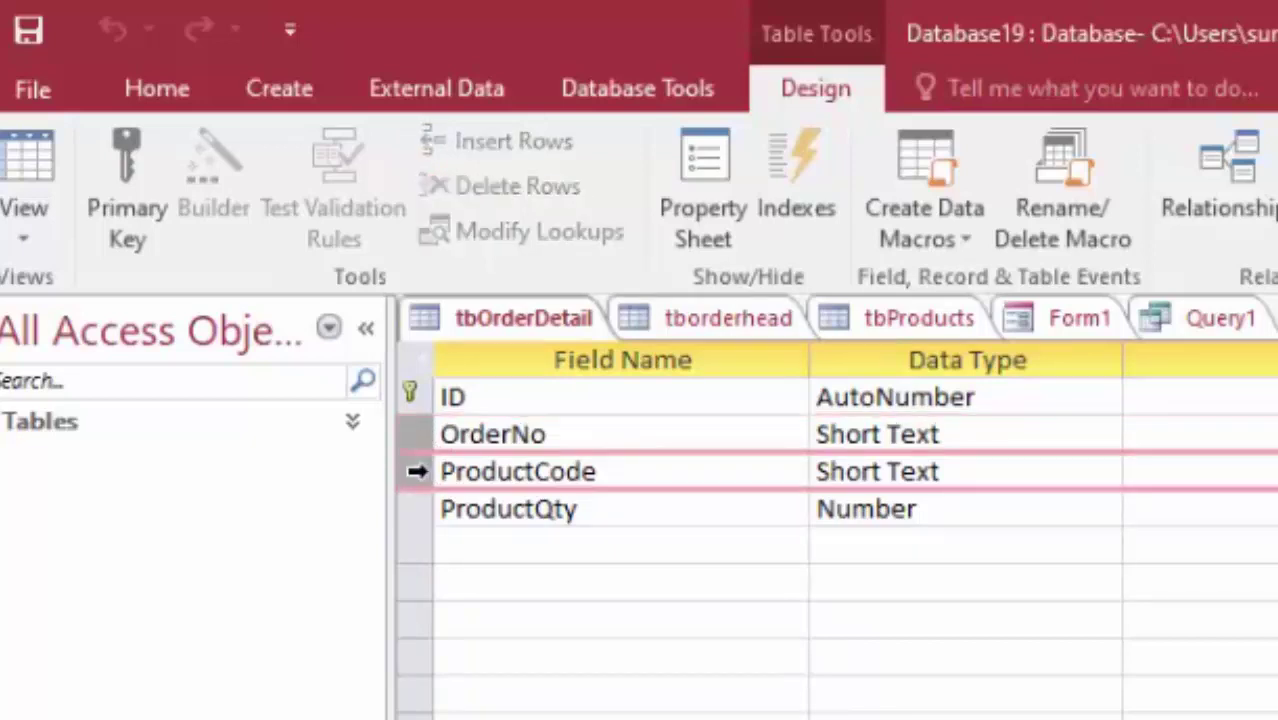
click(106, 172)
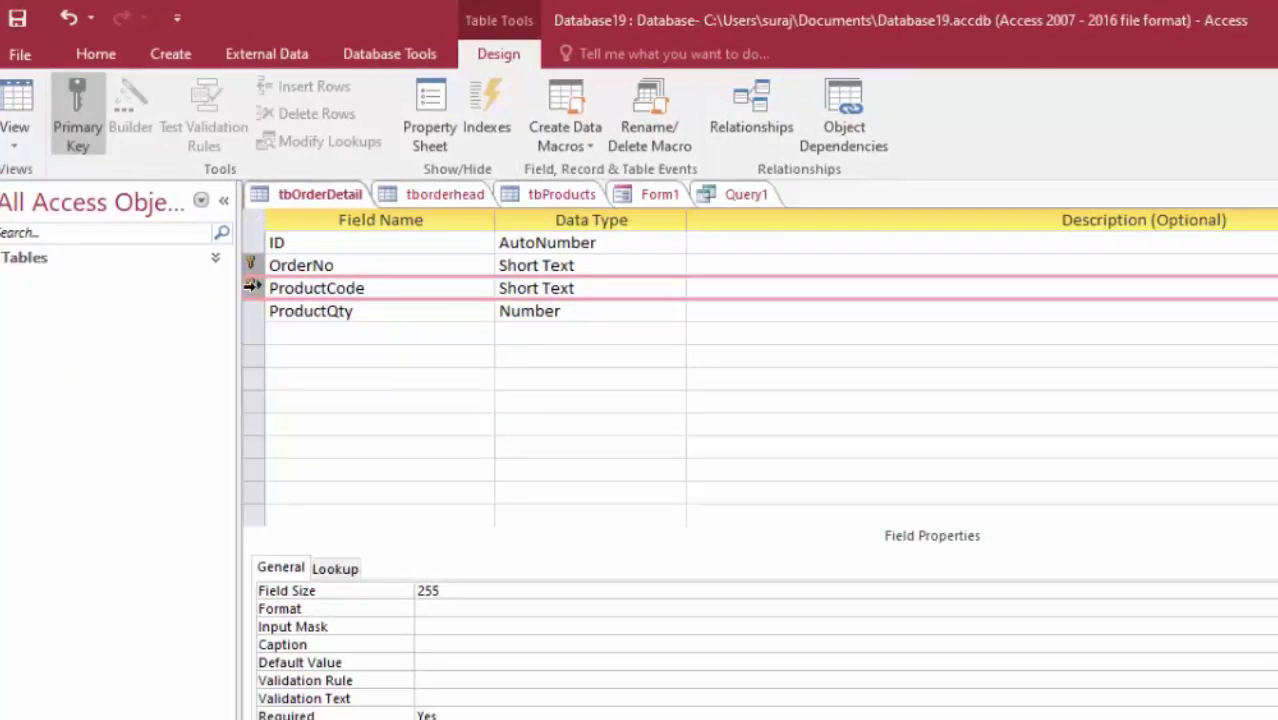
click(258, 287)
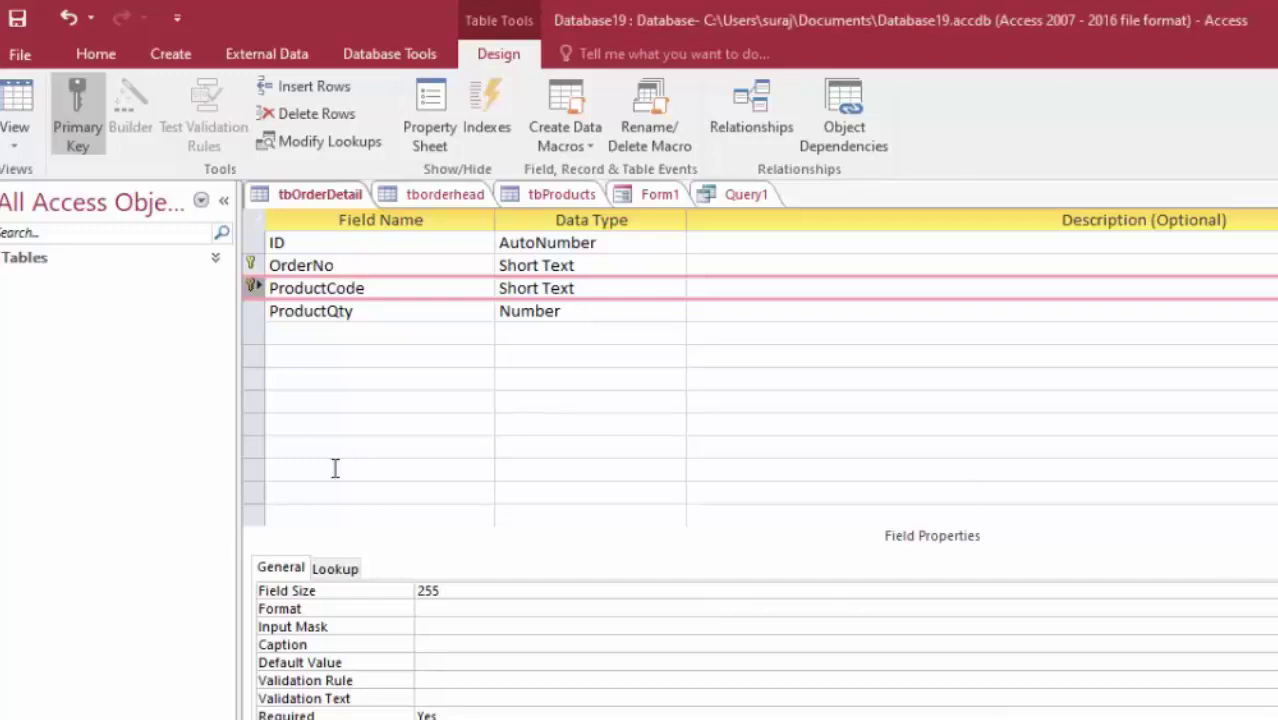
click(14, 110)
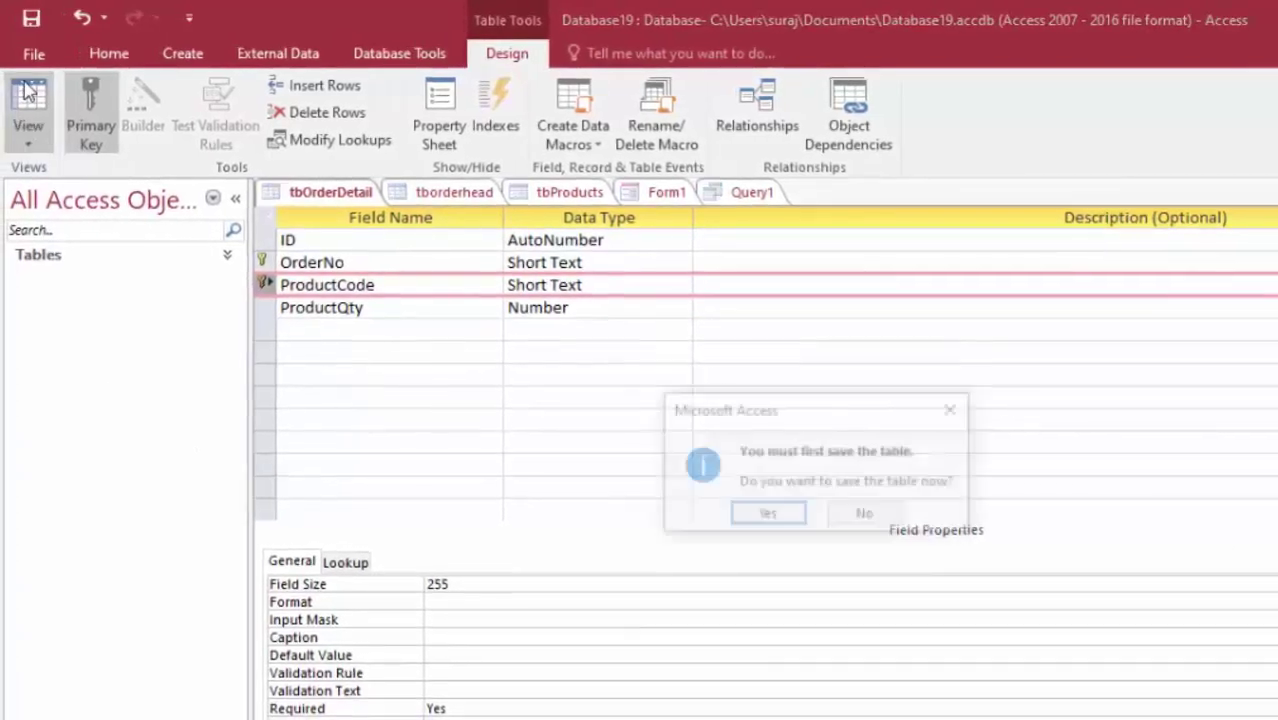
click(767, 514)
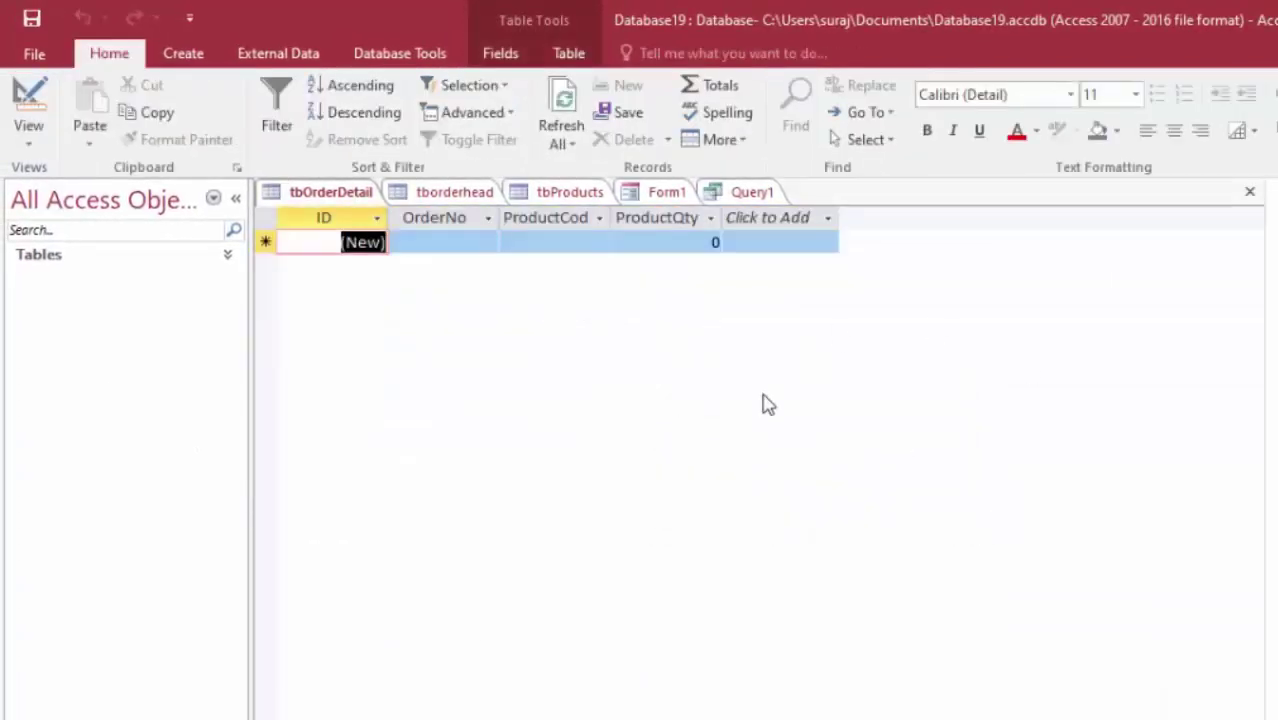
- Remove the tbOrderDetail and tbProducts tables from the Query1 design
click(748, 196)
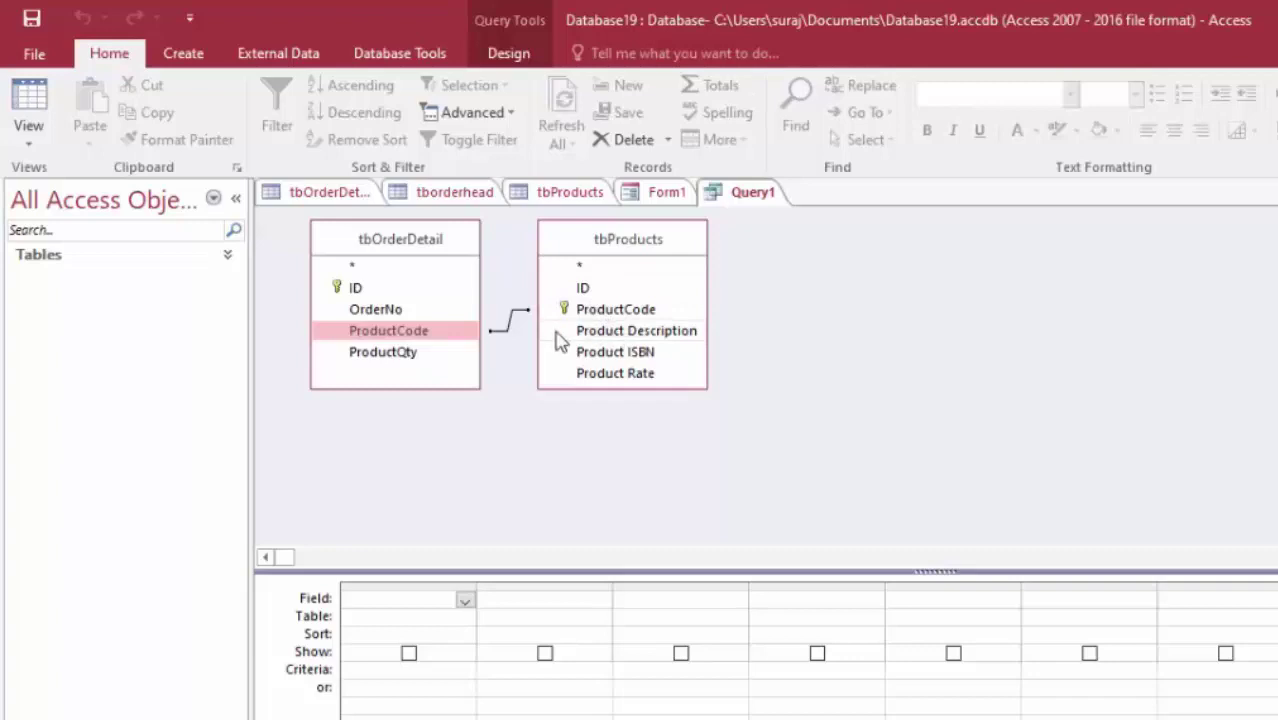
right_click(392, 246)
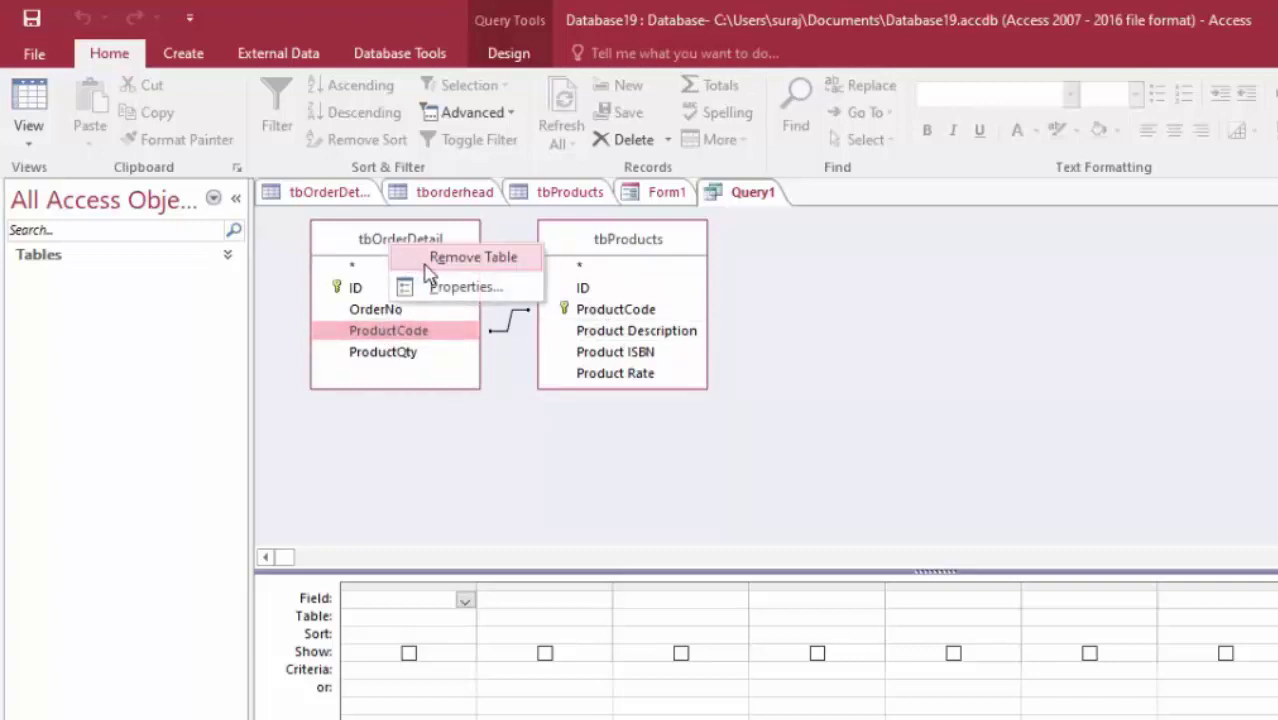
click(424, 258)
right_click(624, 239)
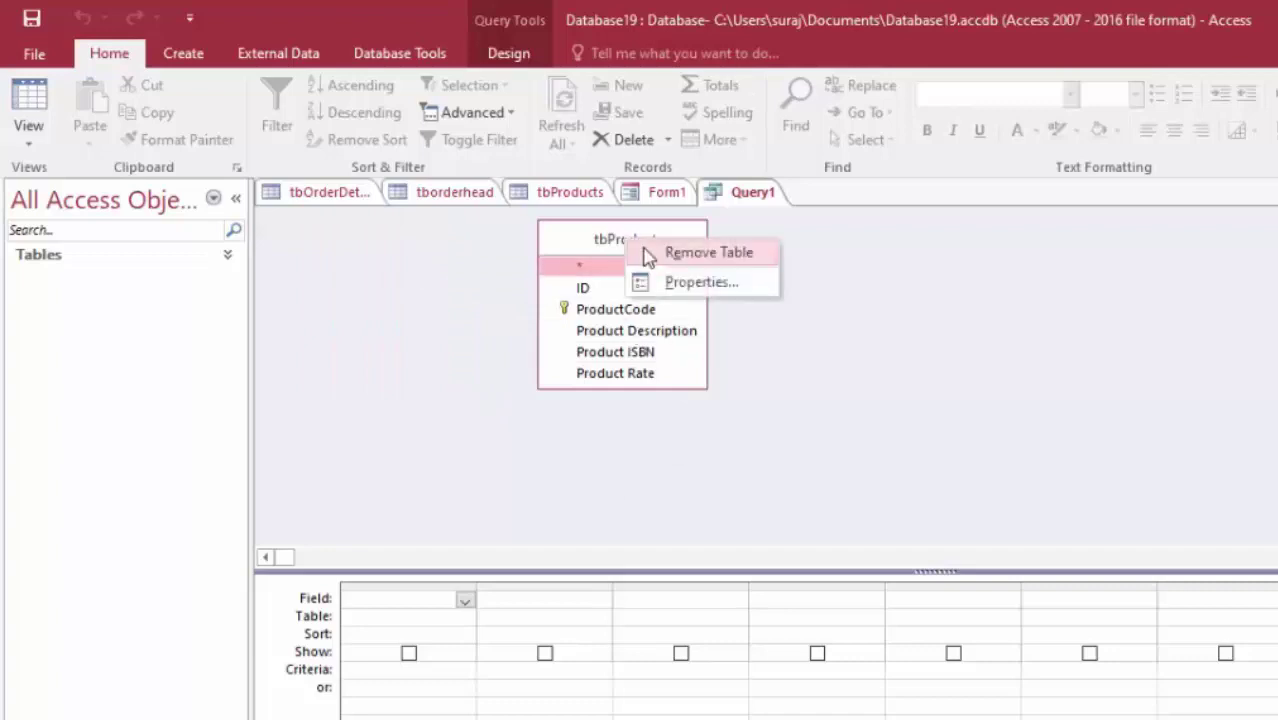
click(670, 254)
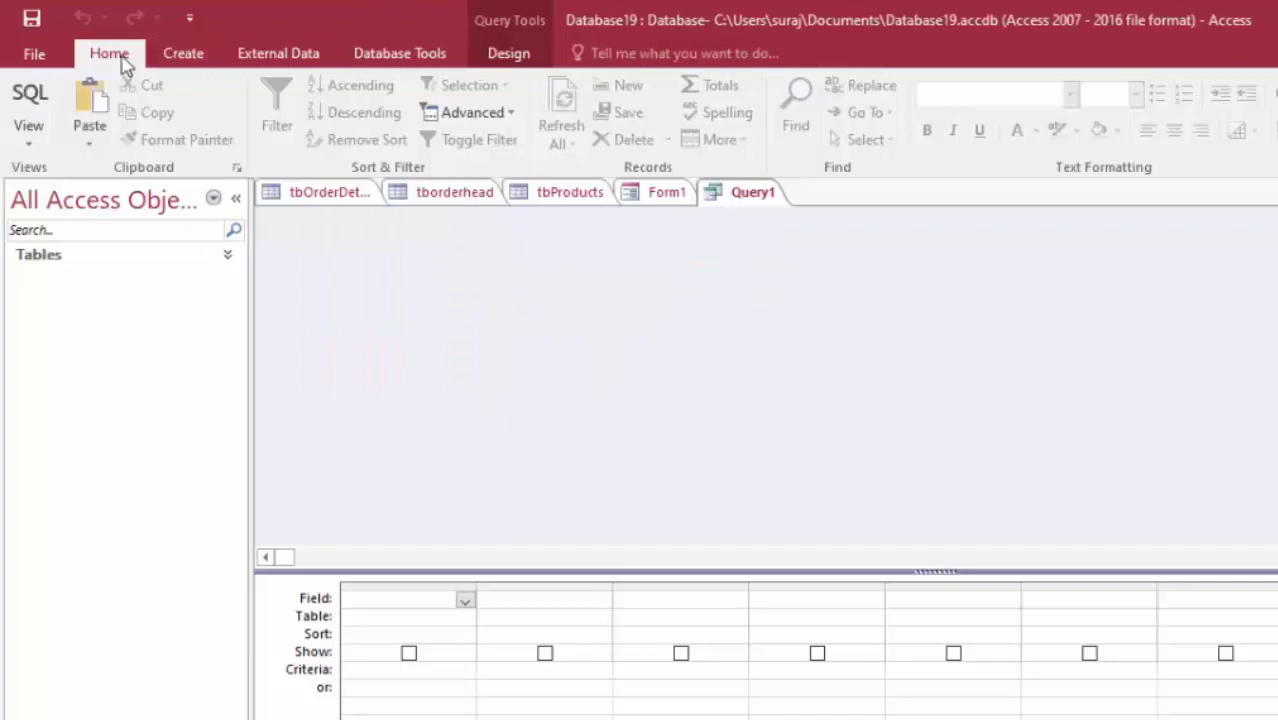
click(180, 62)
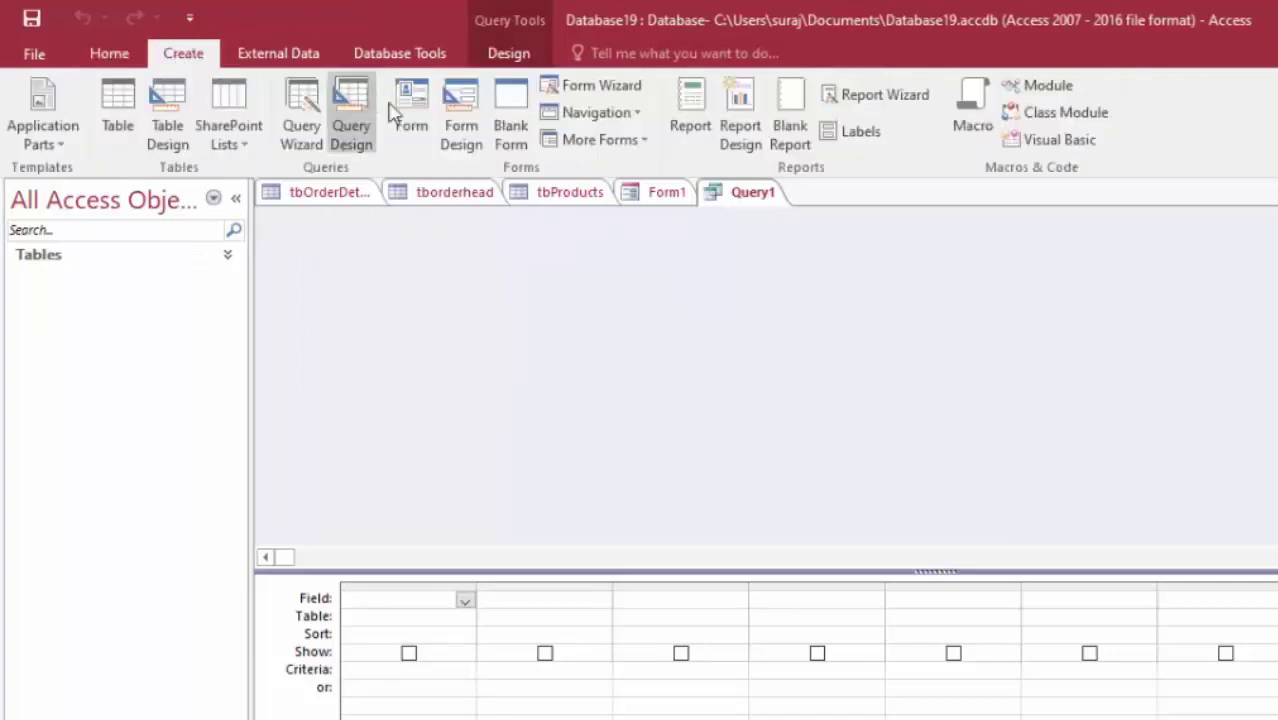
- Start a new query design with tbOrderDetail and tbProducts joined on ProductCode
click(338, 103)
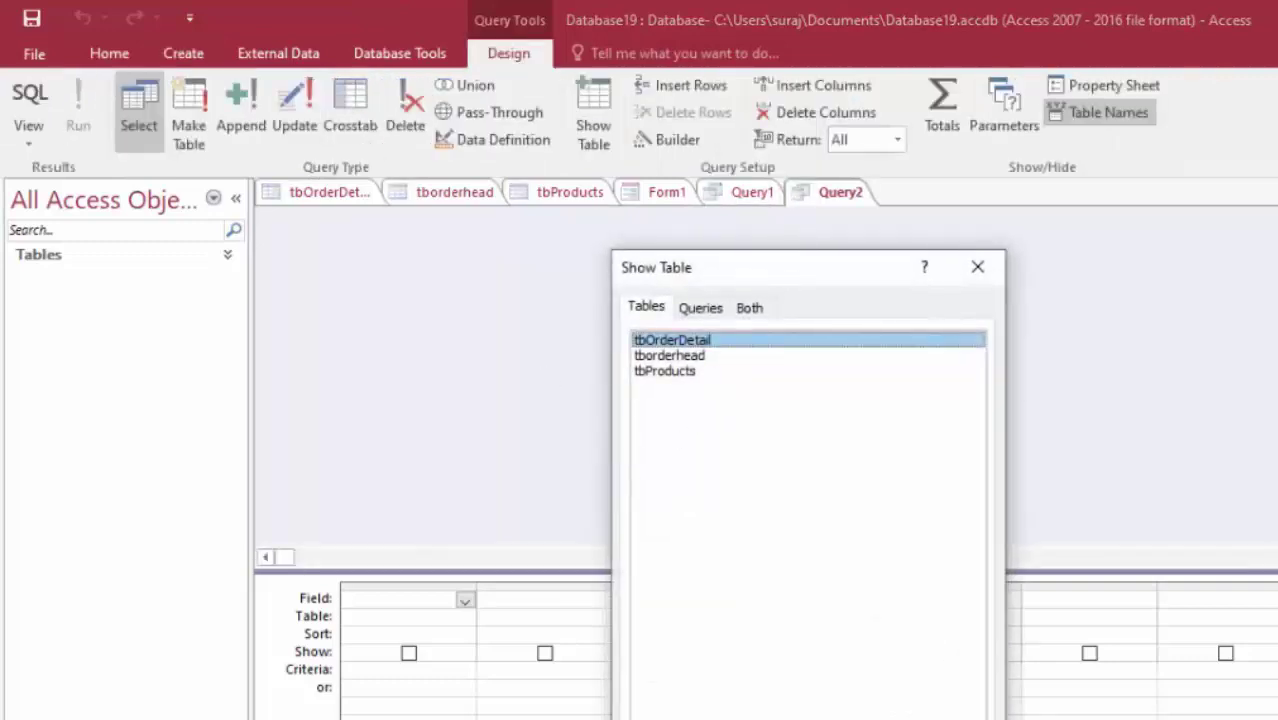
double_click(672, 340)
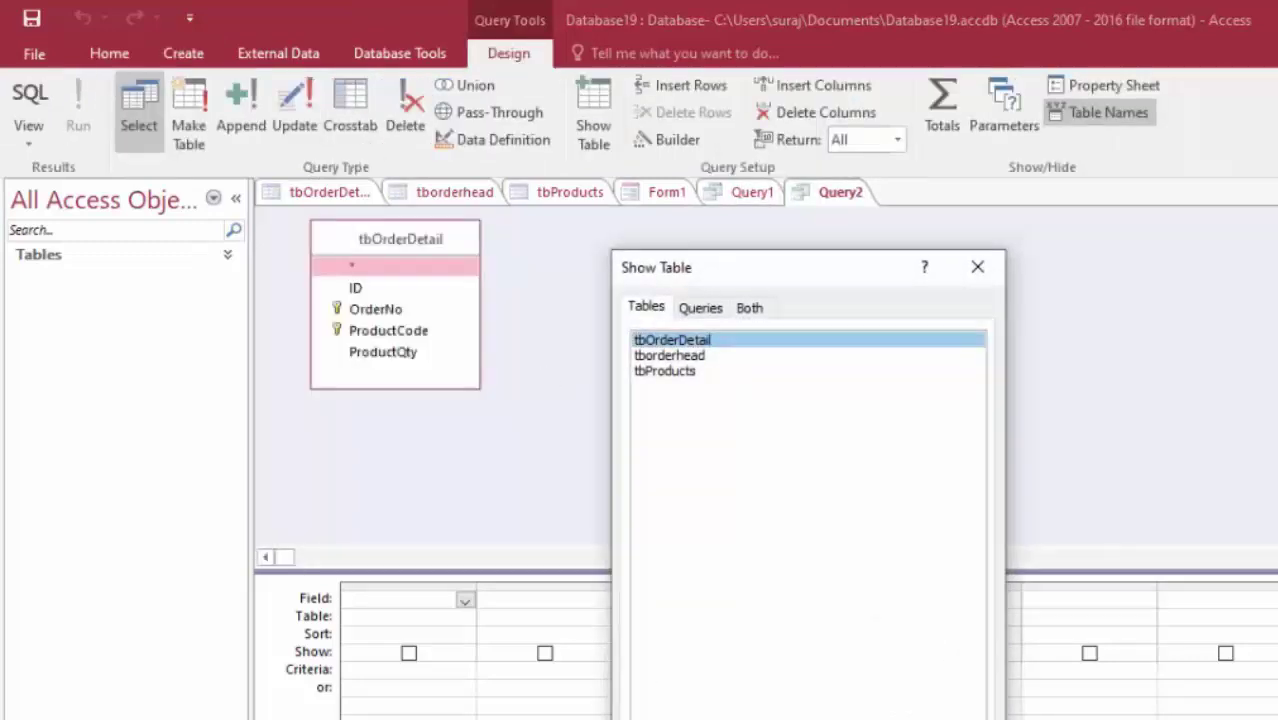
click(699, 372)
double_click(664, 371)
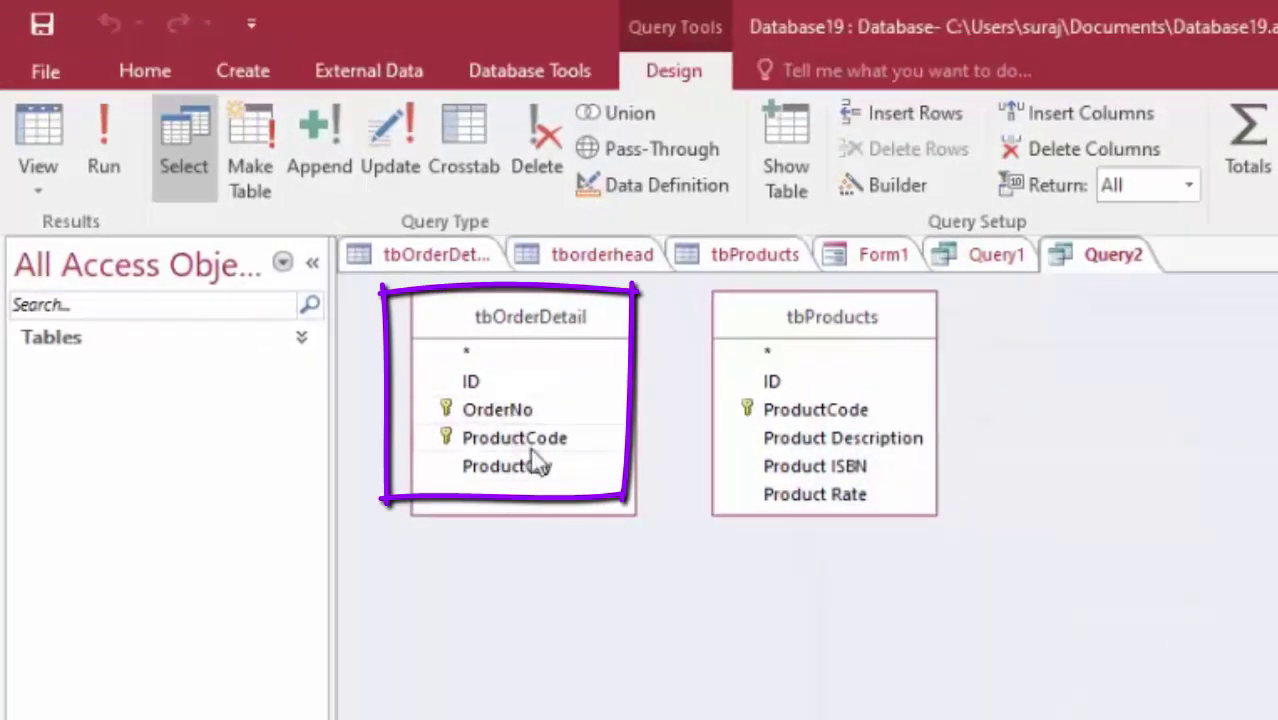
mouse_move(530, 448)
mouse_down()
mouse_move(801, 438)
mouse_move(812, 412)
mouse_up()
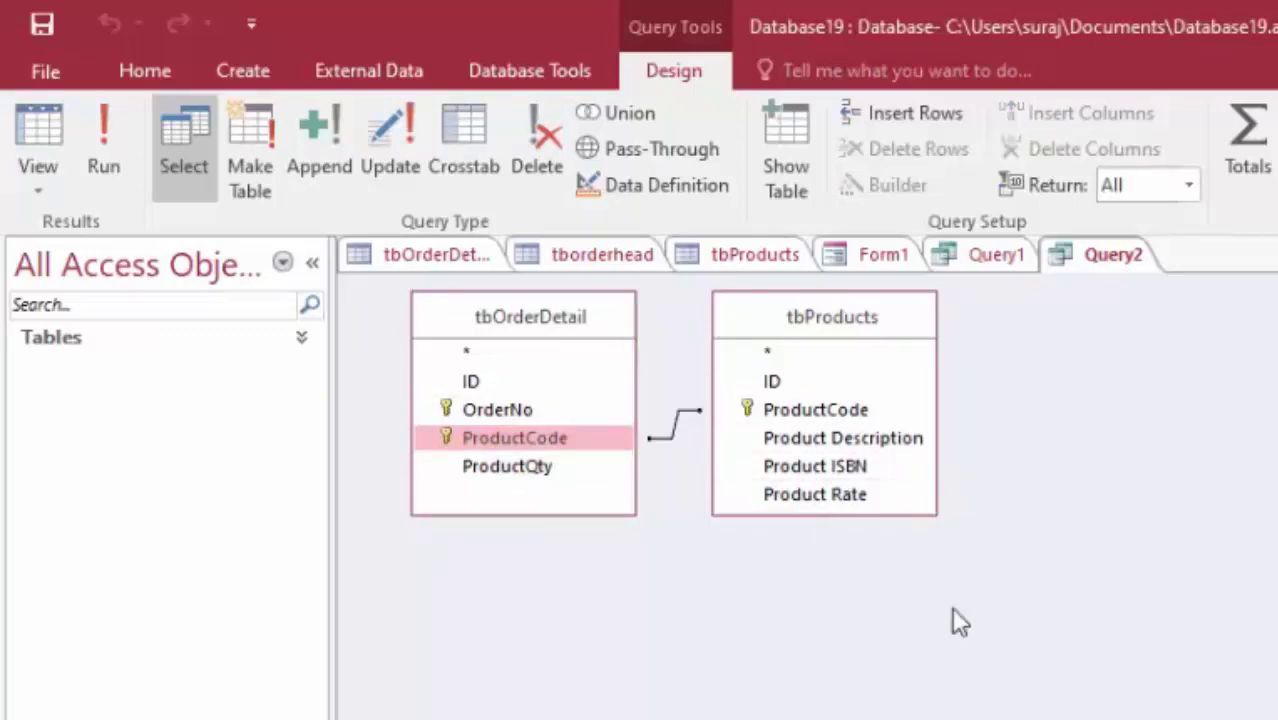
drag(530, 316, 1235, 366)
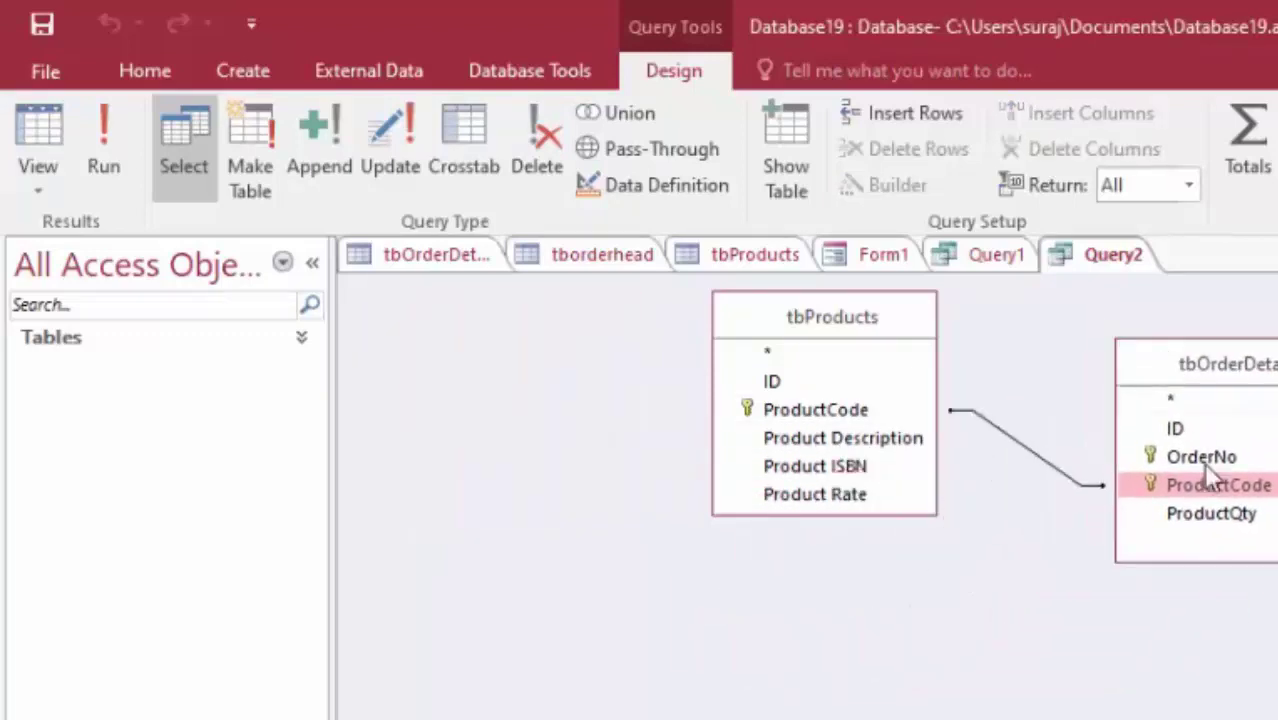
- Add tbOrderDetail.*, Product Description, Product ISBN and Product Rate to the grid and run the query
double_click(1051, 351)
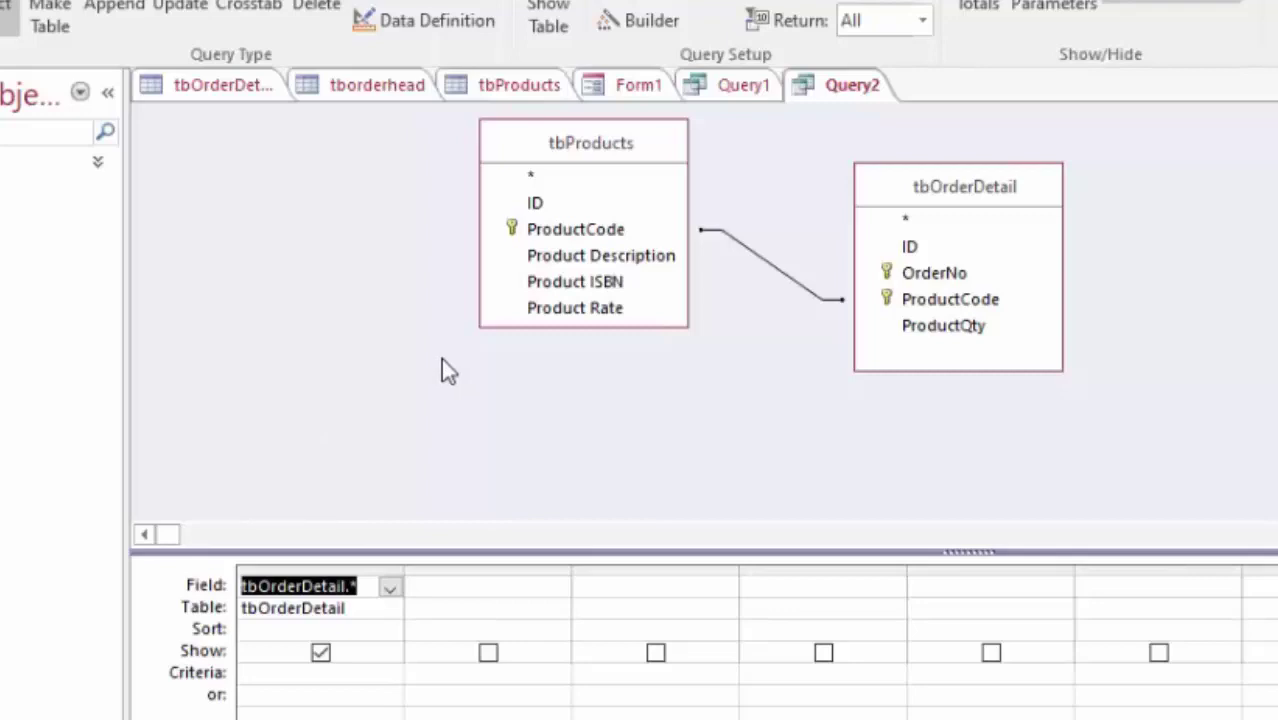
double_click(577, 258)
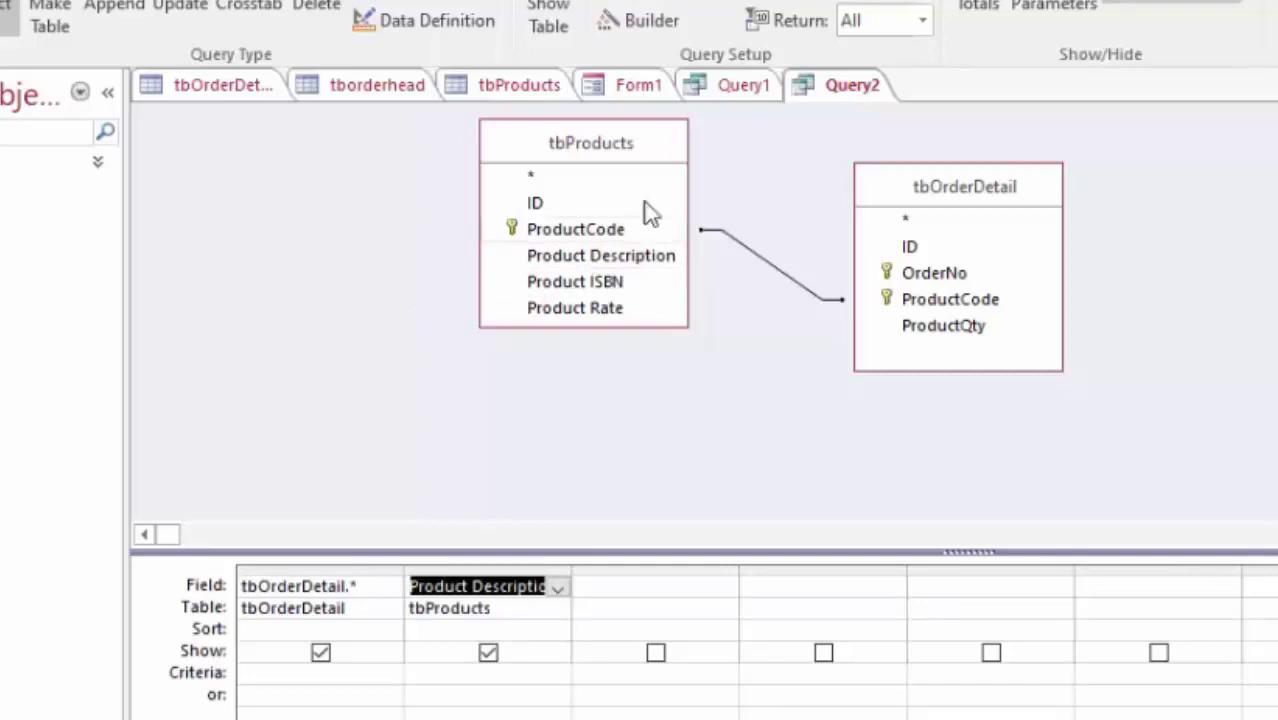
click(612, 283)
double_click(612, 283)
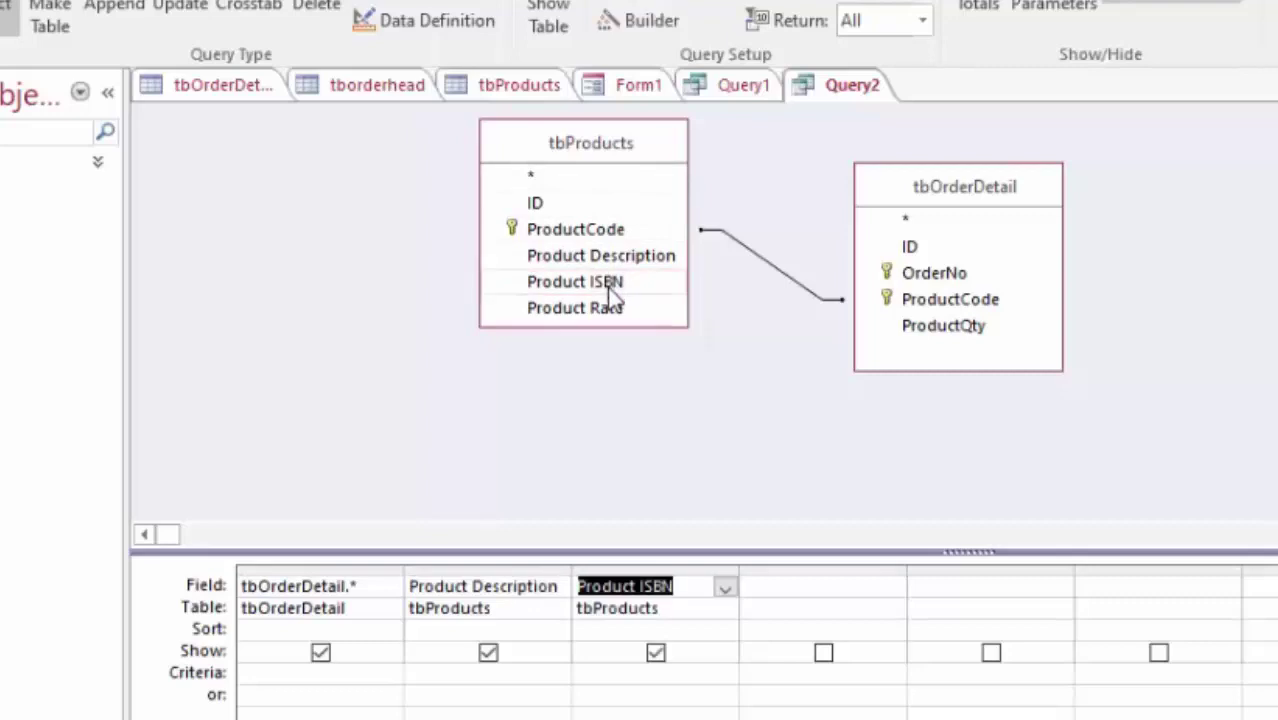
double_click(610, 308)
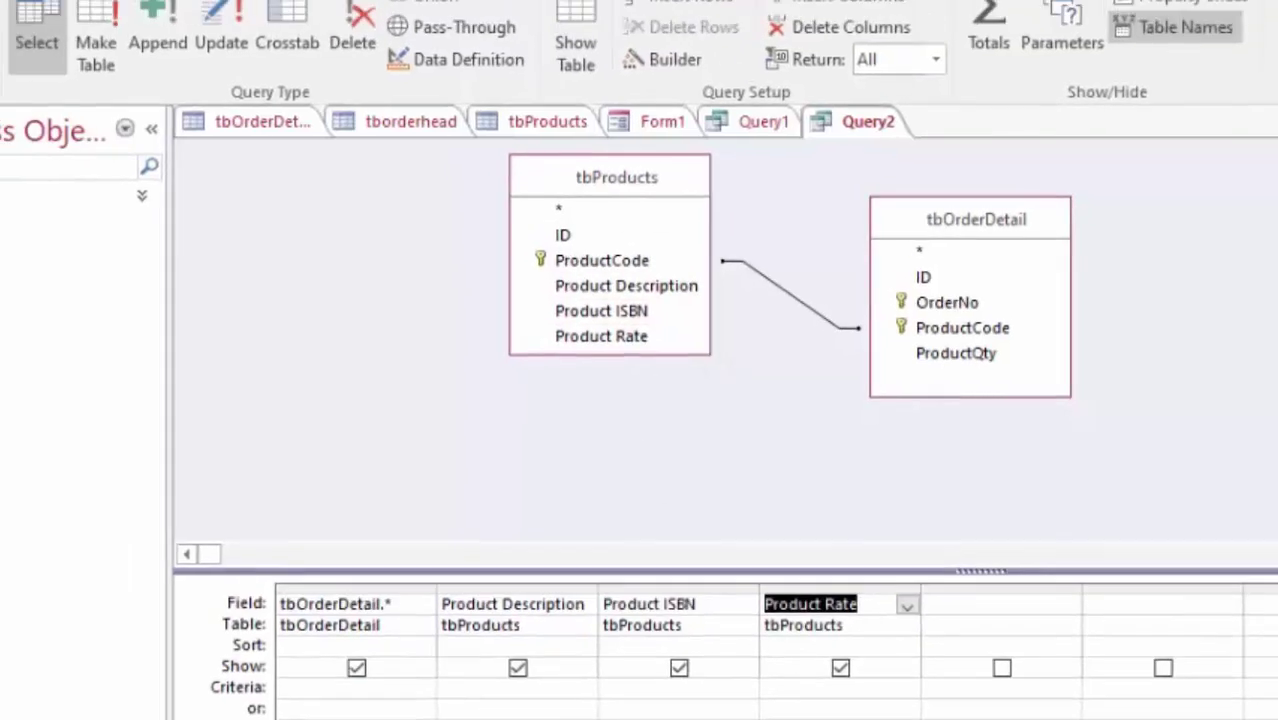
click(51, 84)
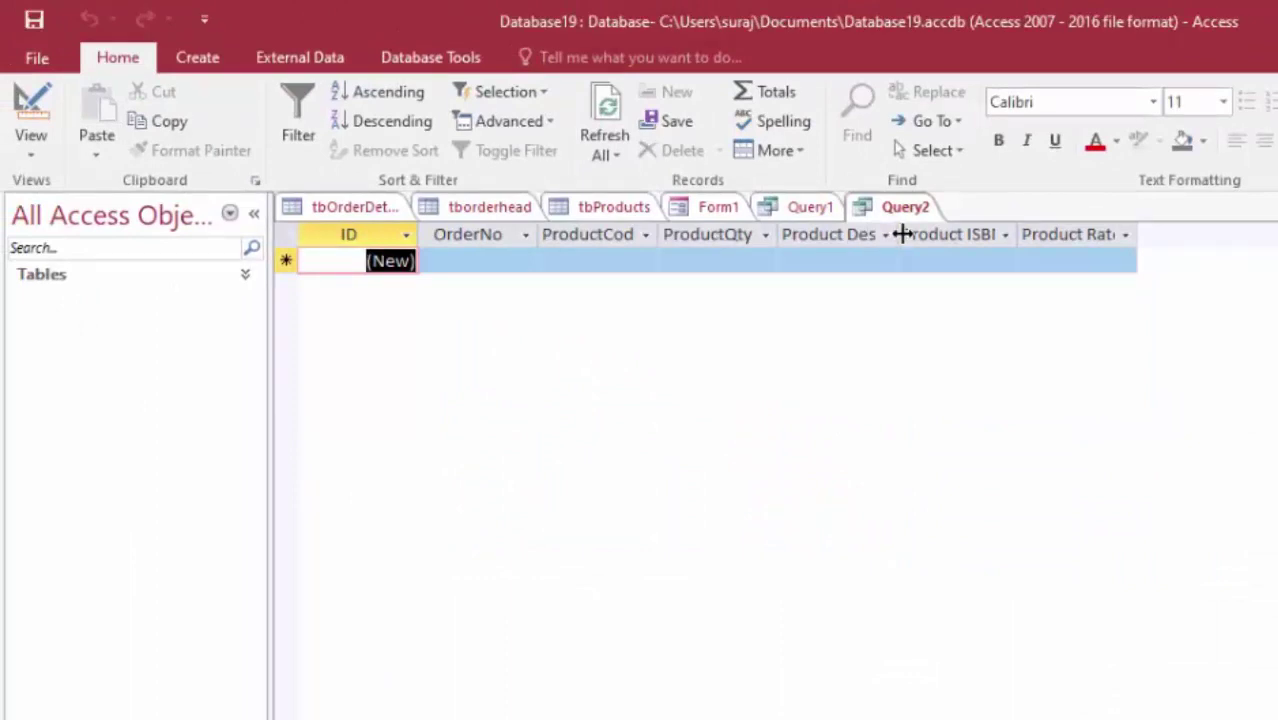
- Save the new query under the name qryOrderdetailproducts
click(390, 261)
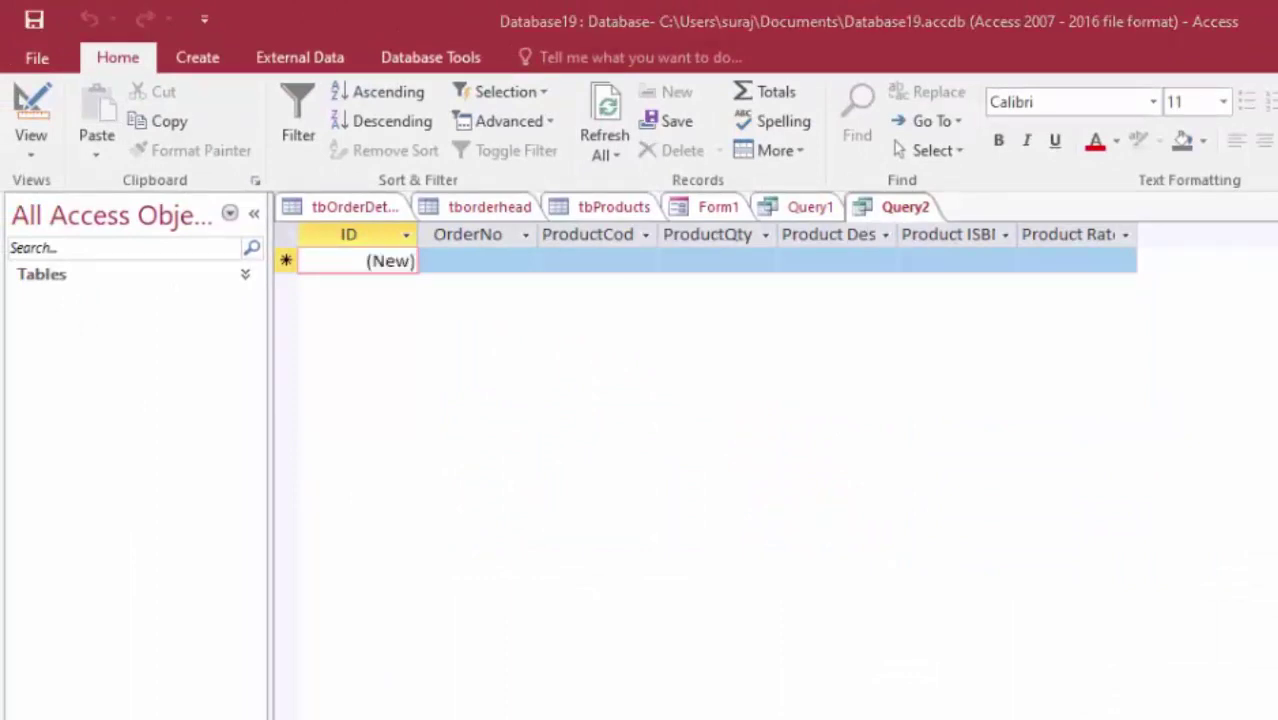
double_click(390, 261)
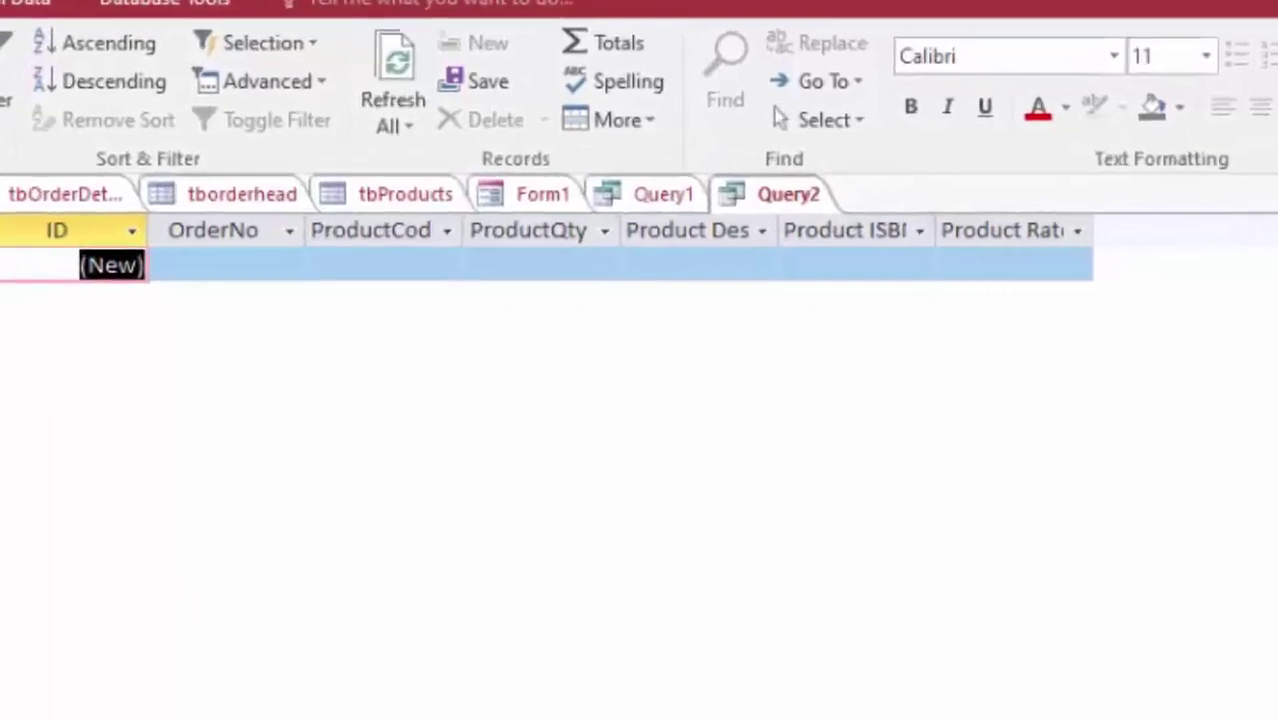
key(ctrl+s)
key(BackSpace)
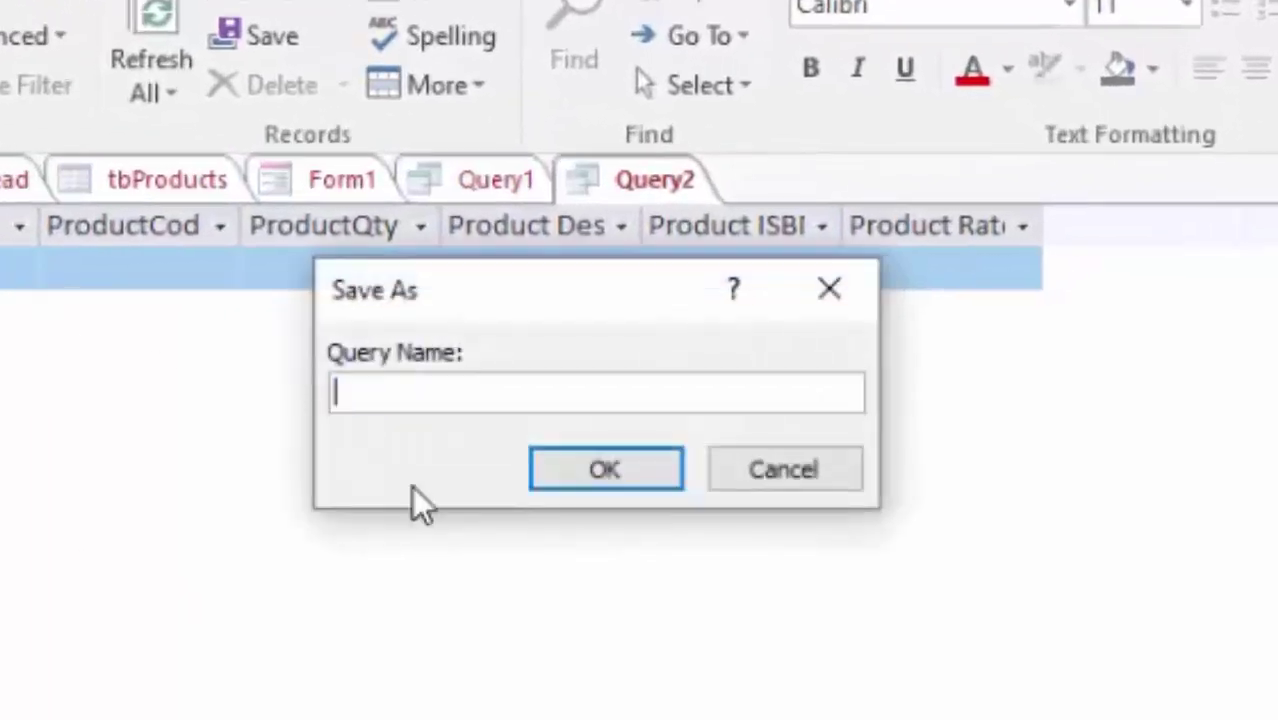
text(qry)
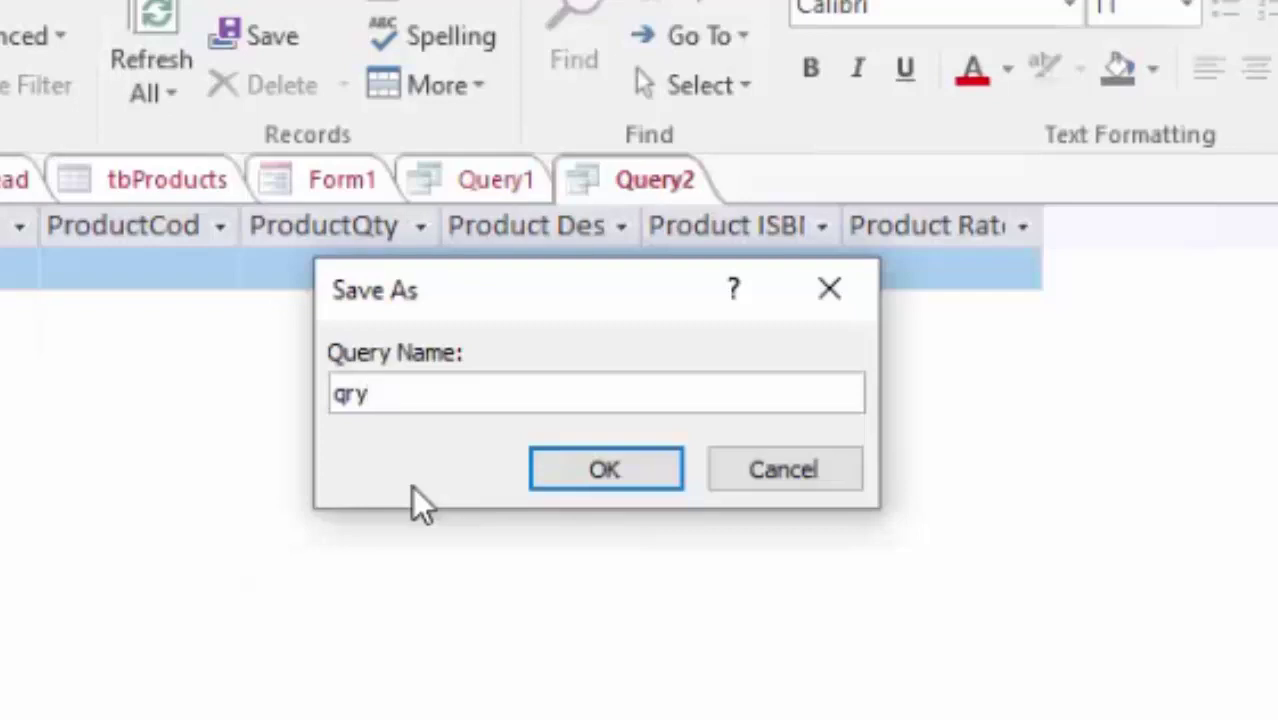
text(Order)
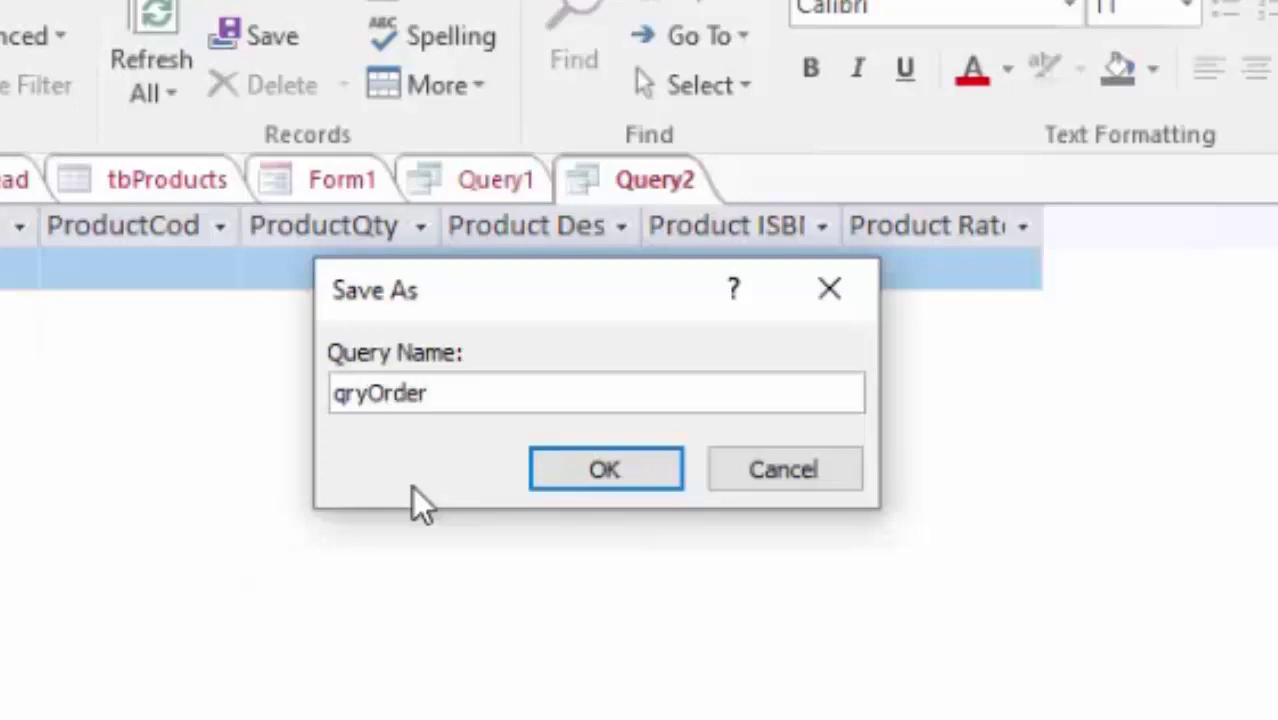
text(detail)
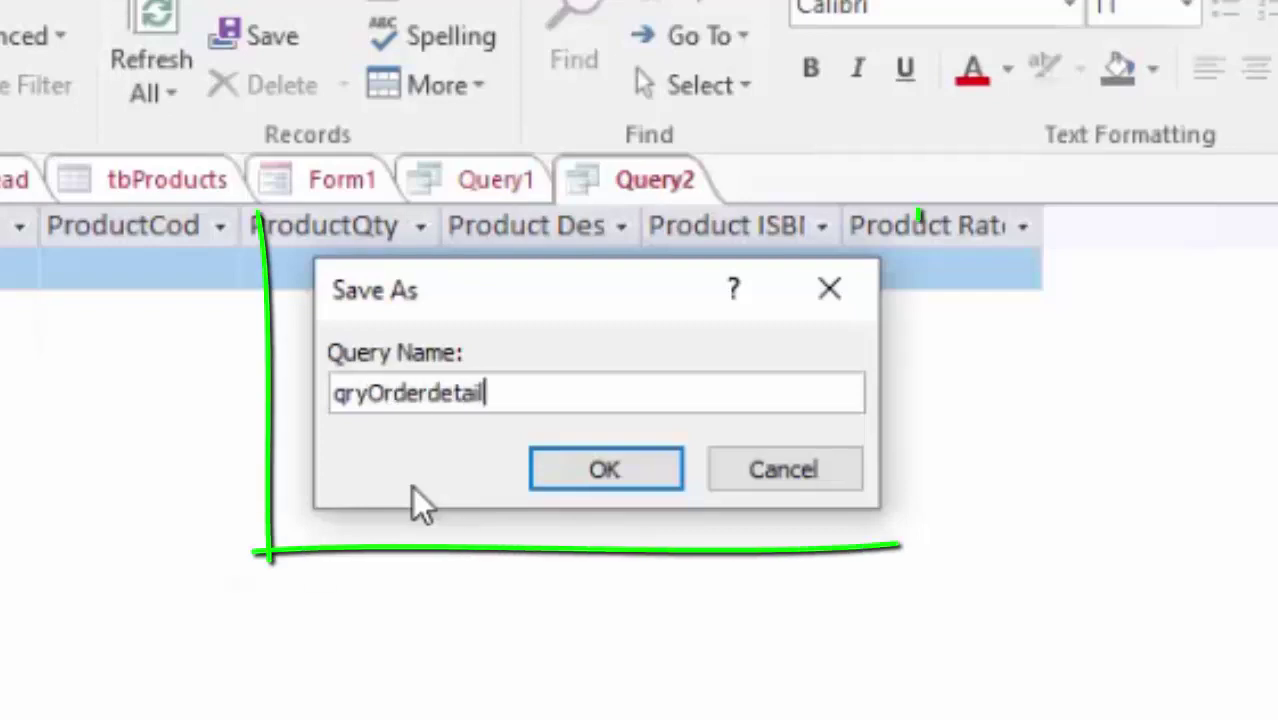
text(pr)
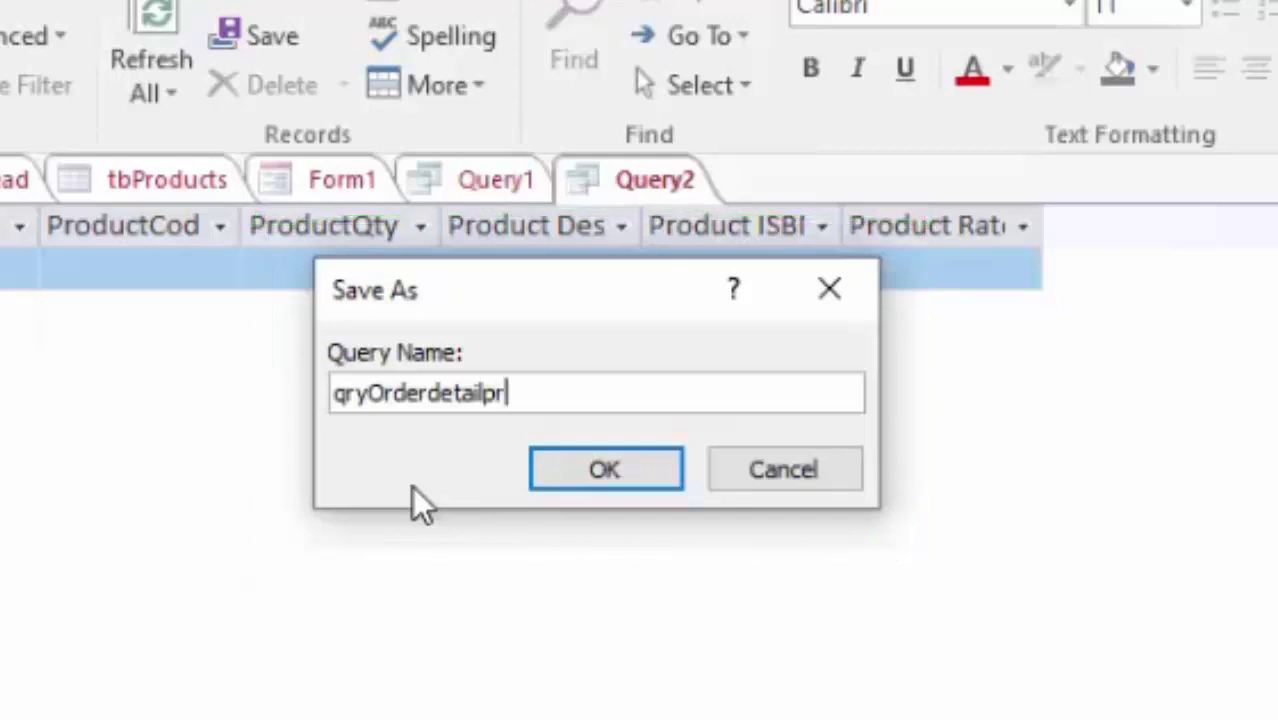
text(oduct)
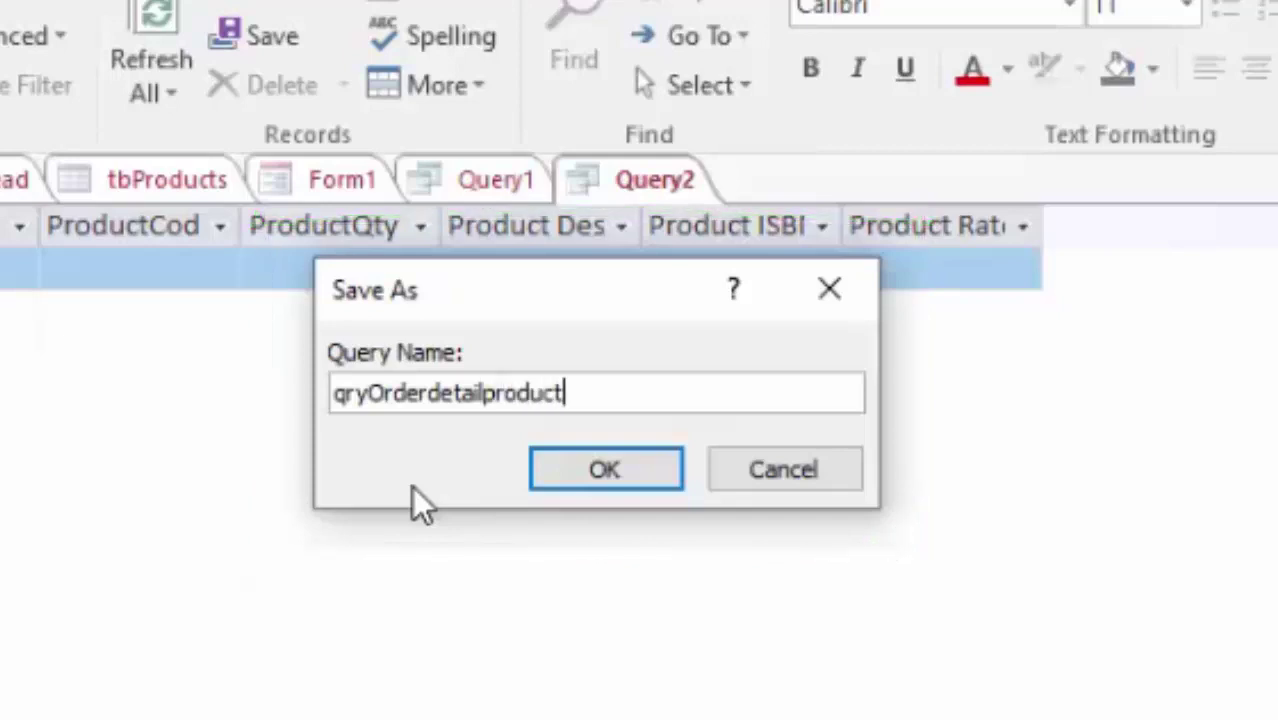
text(s)
key(Return)
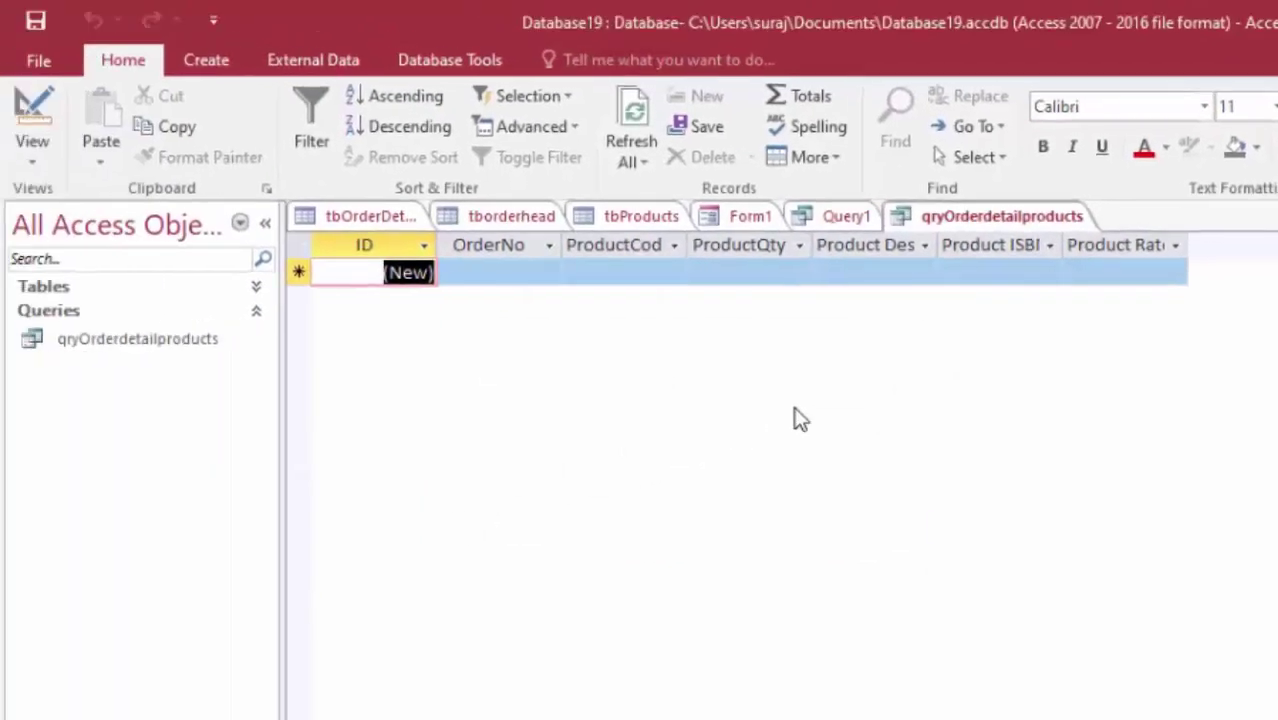
- Switch between the tbOrderDetail, tborderhead and tbProducts table tabs, leaving the query untouched
right_click(333, 228)
click(370, 242)
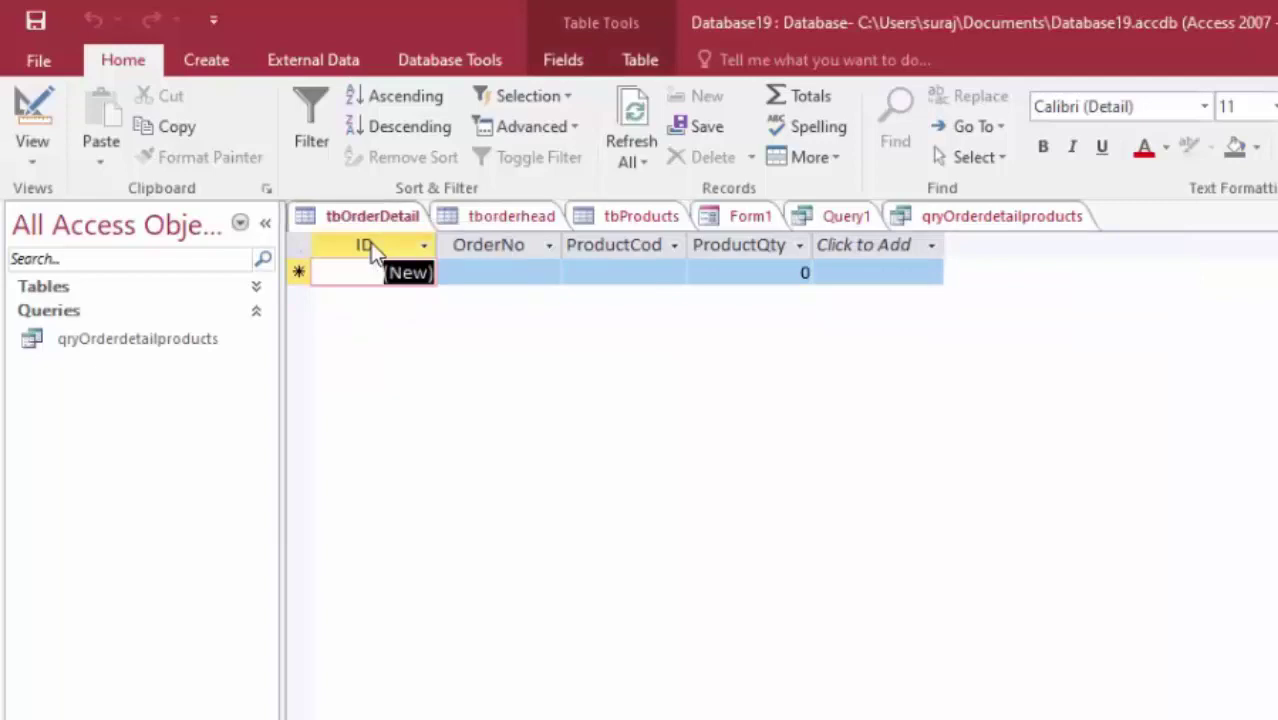
right_click(503, 218)
click(545, 238)
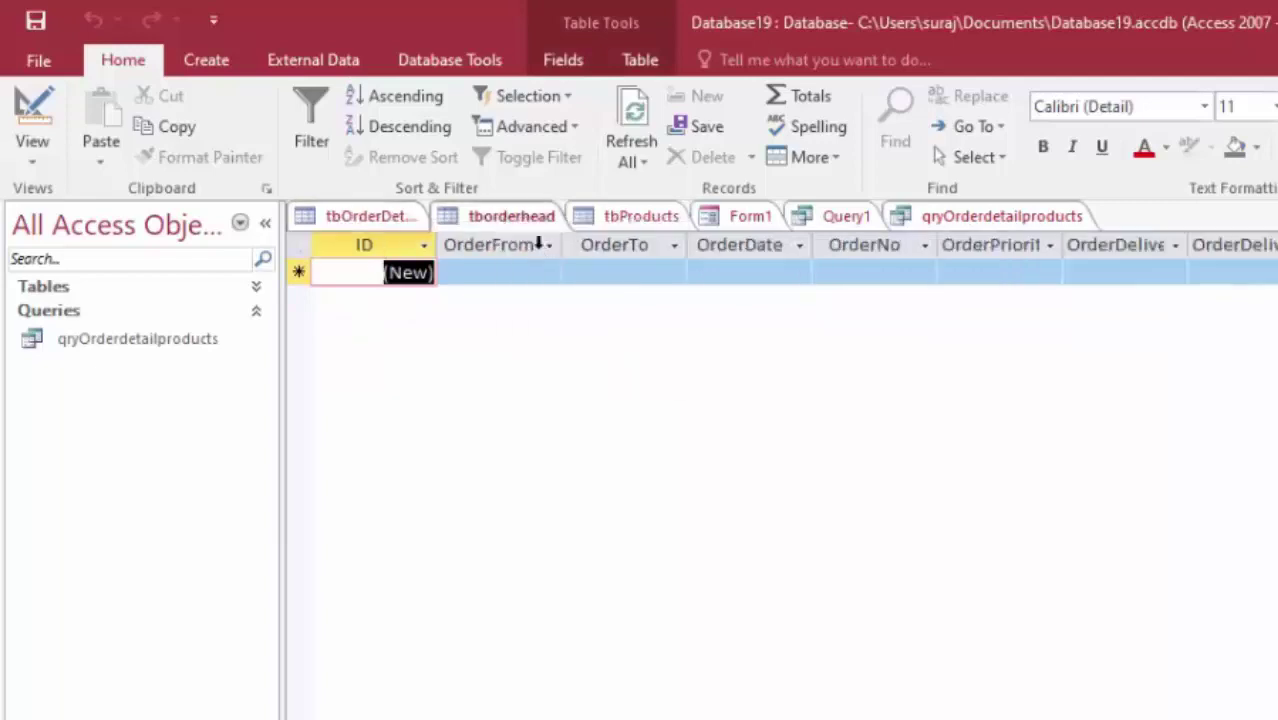
right_click(599, 215)
click(645, 232)
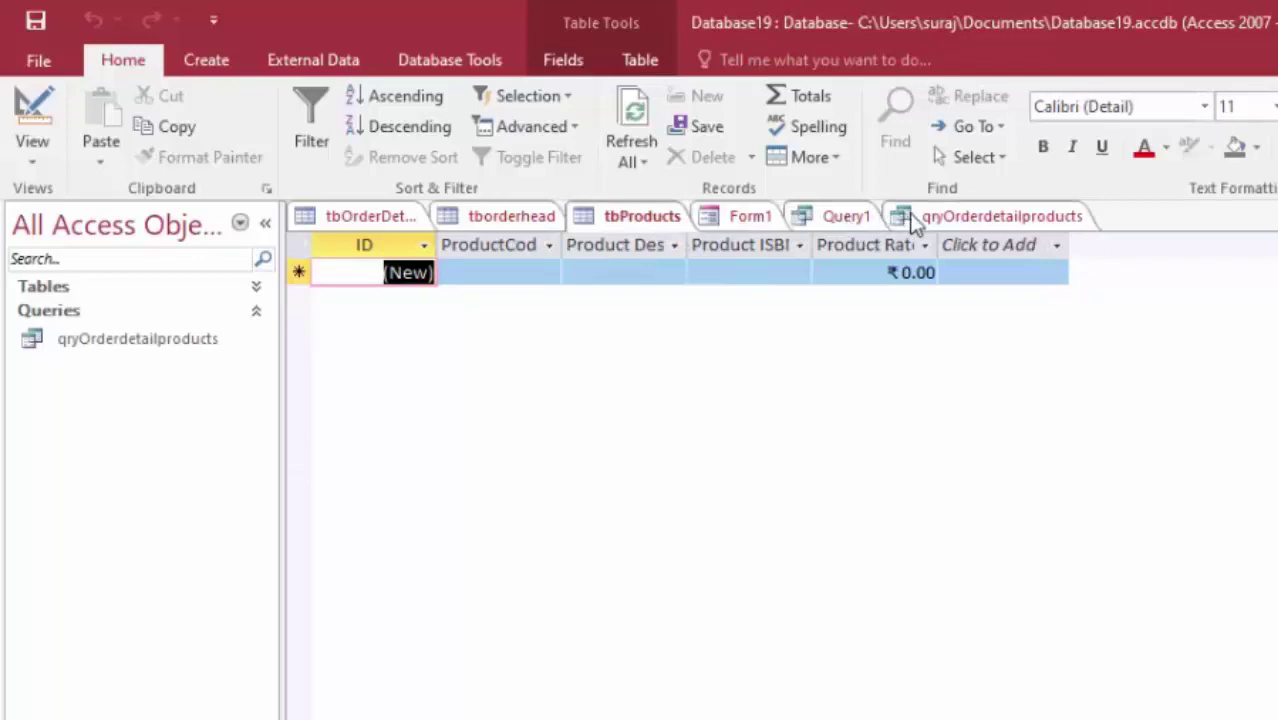
right_click(942, 217)
click(982, 232)
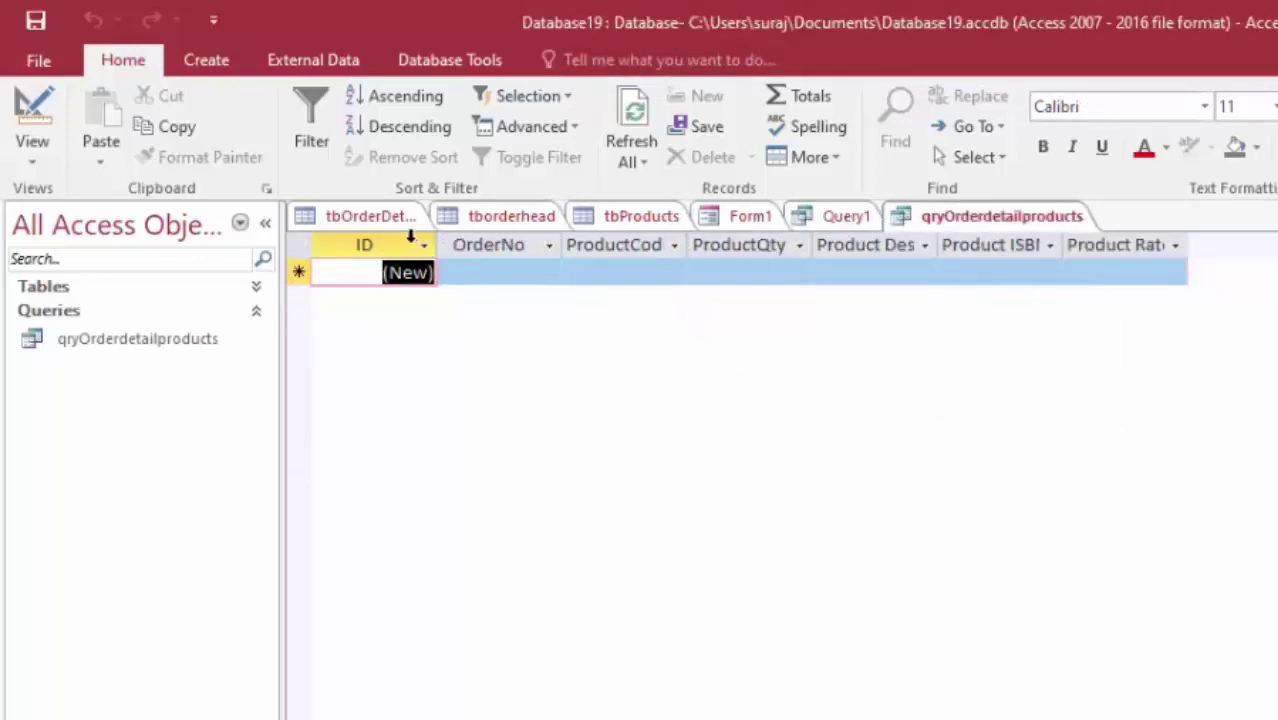
- Close the tbOrderDetail, tbProducts and tborderhead tables, keeping the query open
right_click(378, 222)
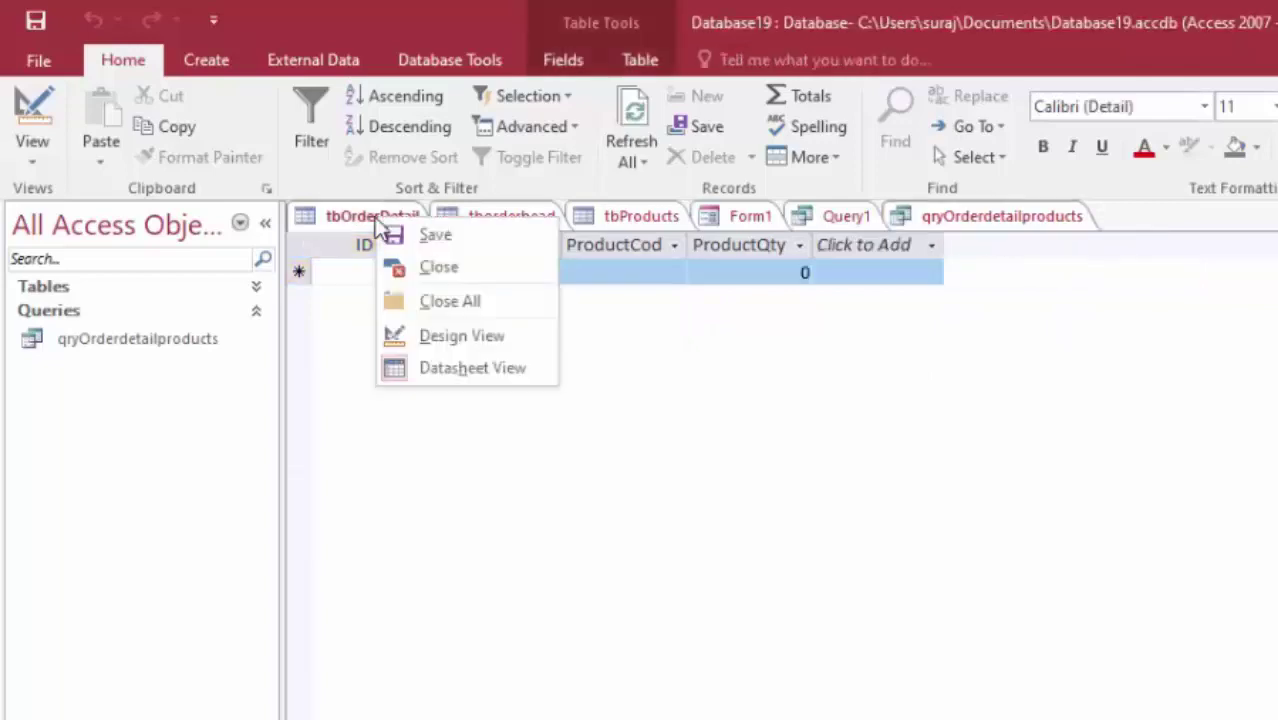
click(420, 267)
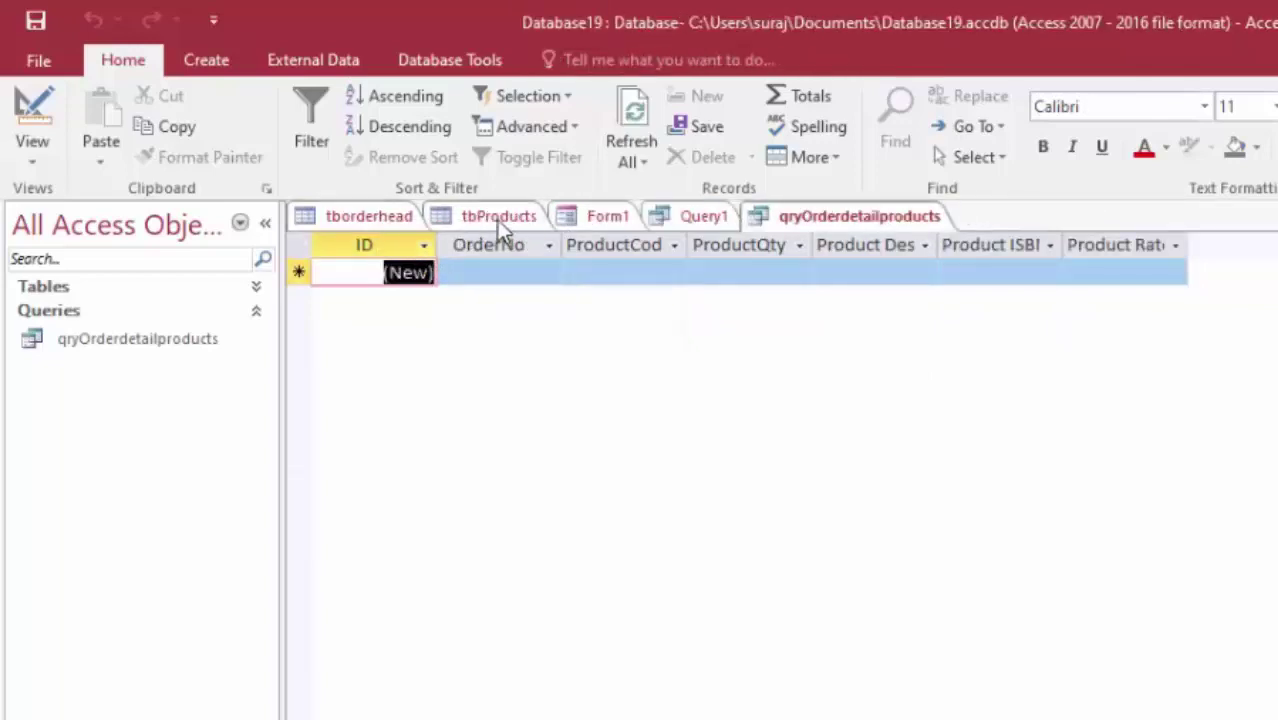
right_click(497, 220)
click(525, 233)
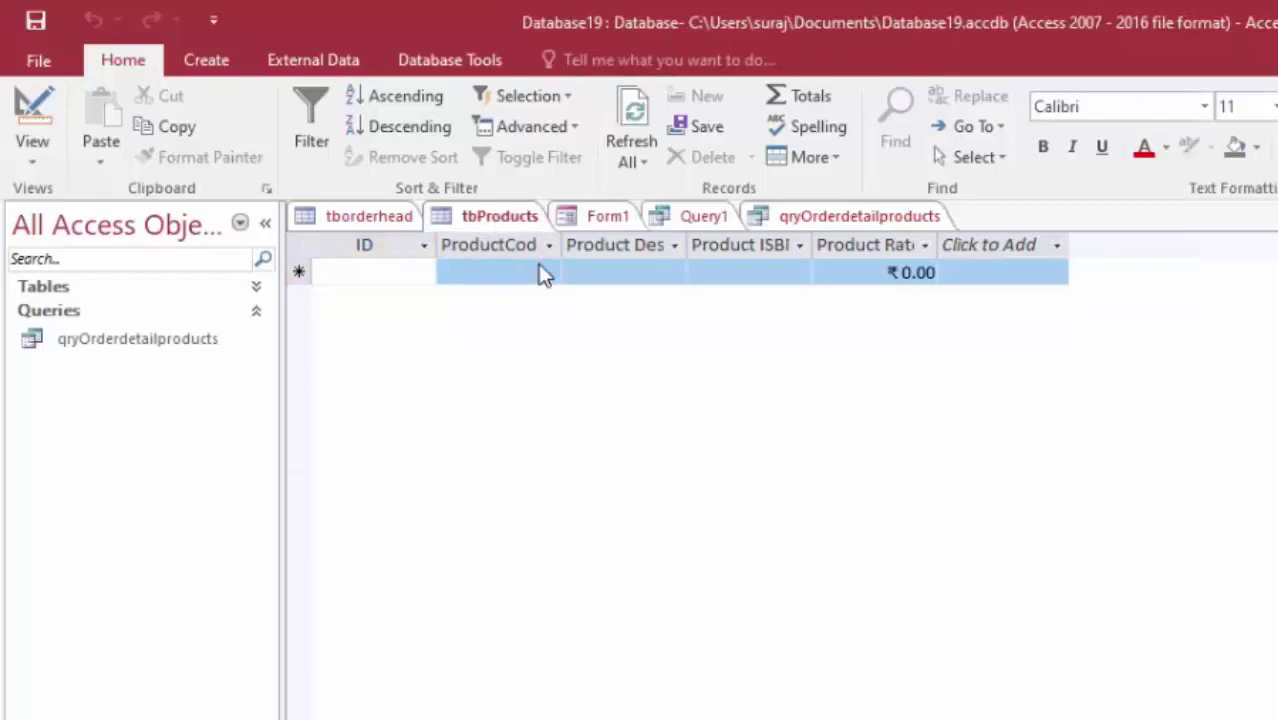
right_click(350, 218)
click(395, 269)
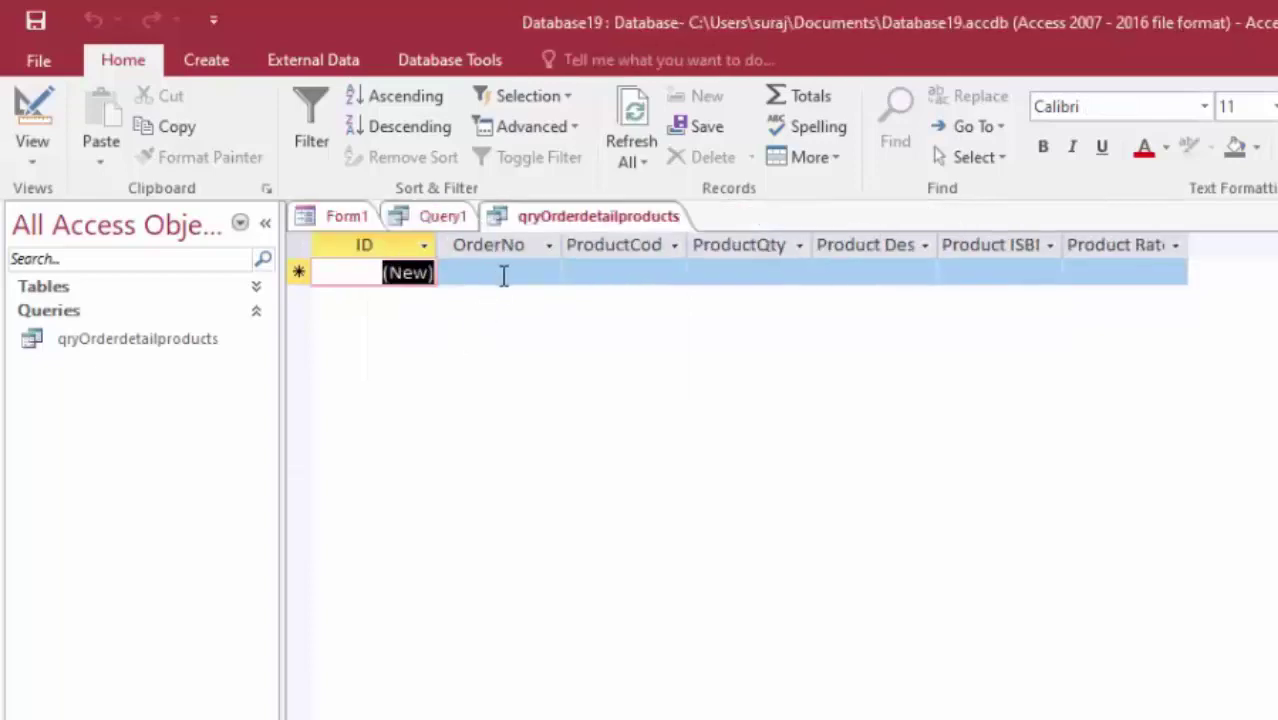
right_click(556, 222)
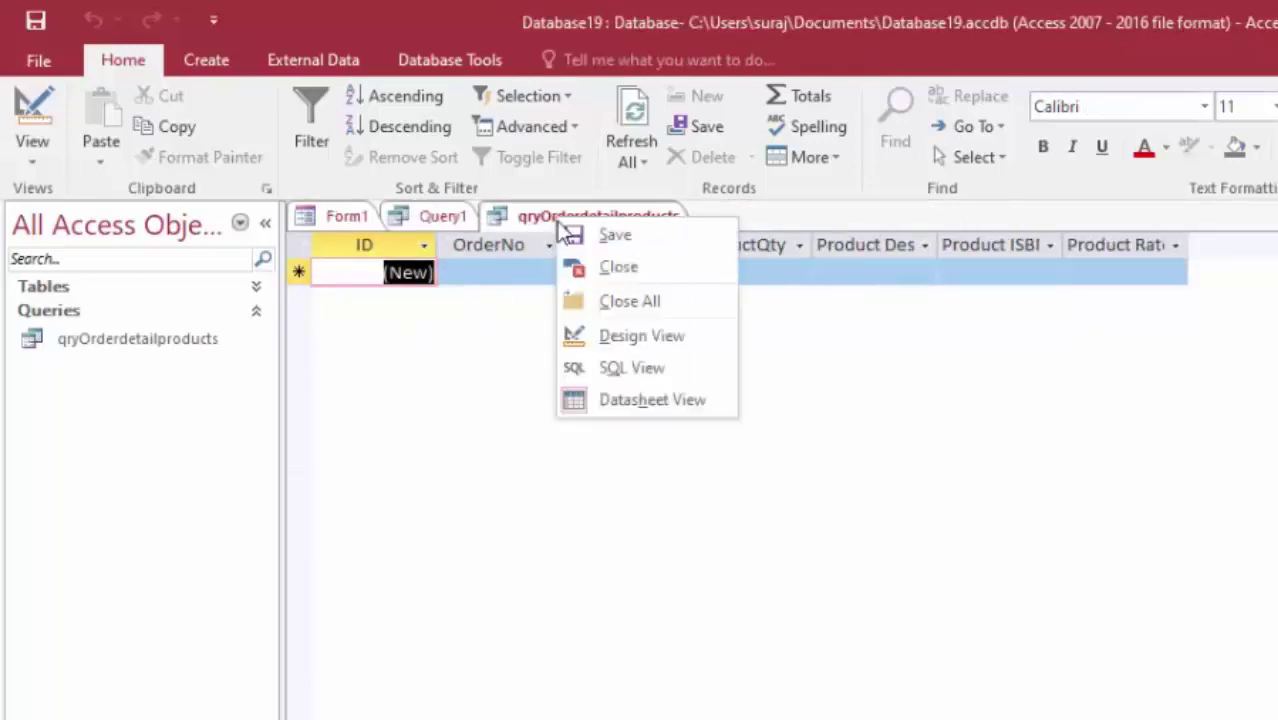
click(519, 506)
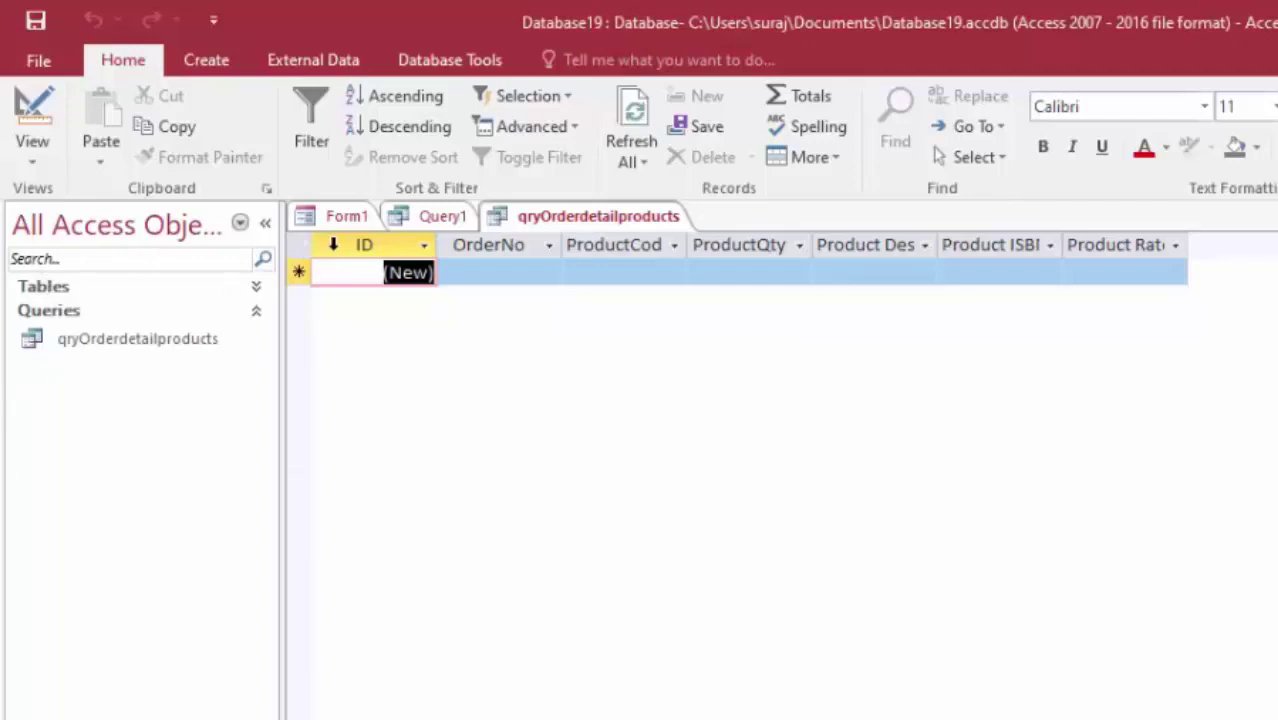
- Open tbProducts and enter product PR00001, Primary Item, ISBN 5578588, rate 67.90
click(45, 290)
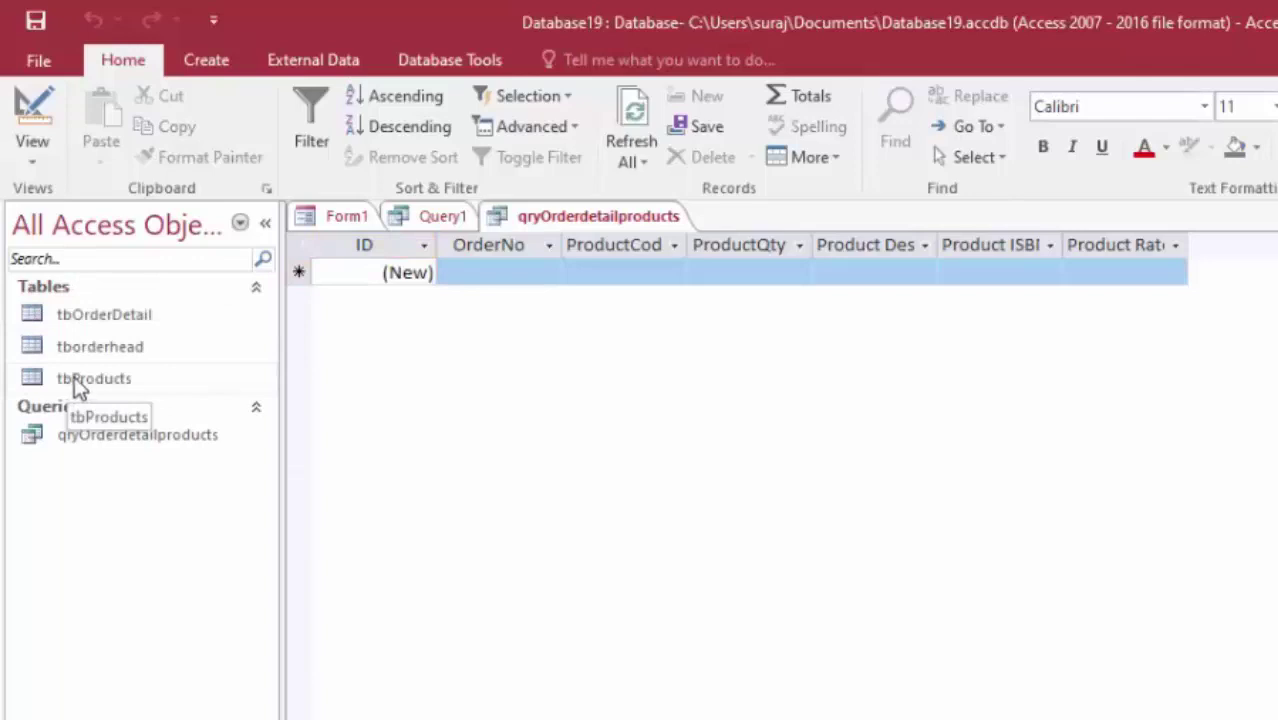
double_click(83, 377)
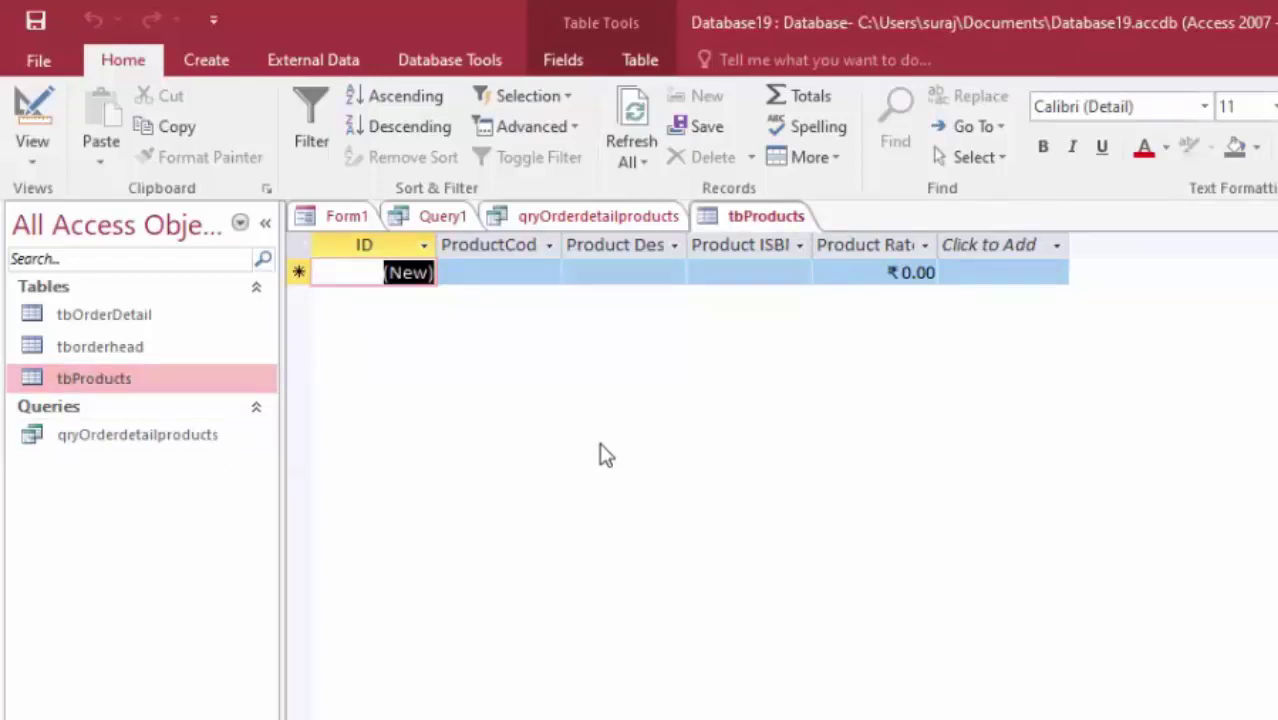
key(Tab)
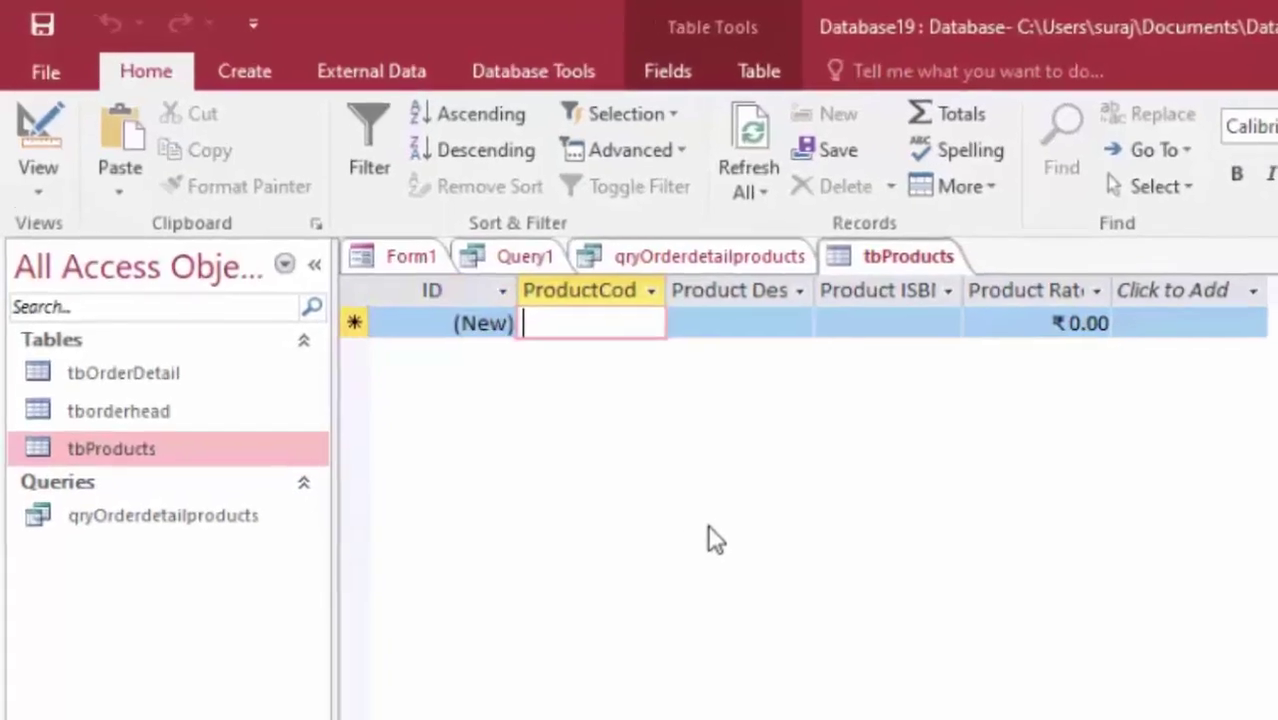
text(P)
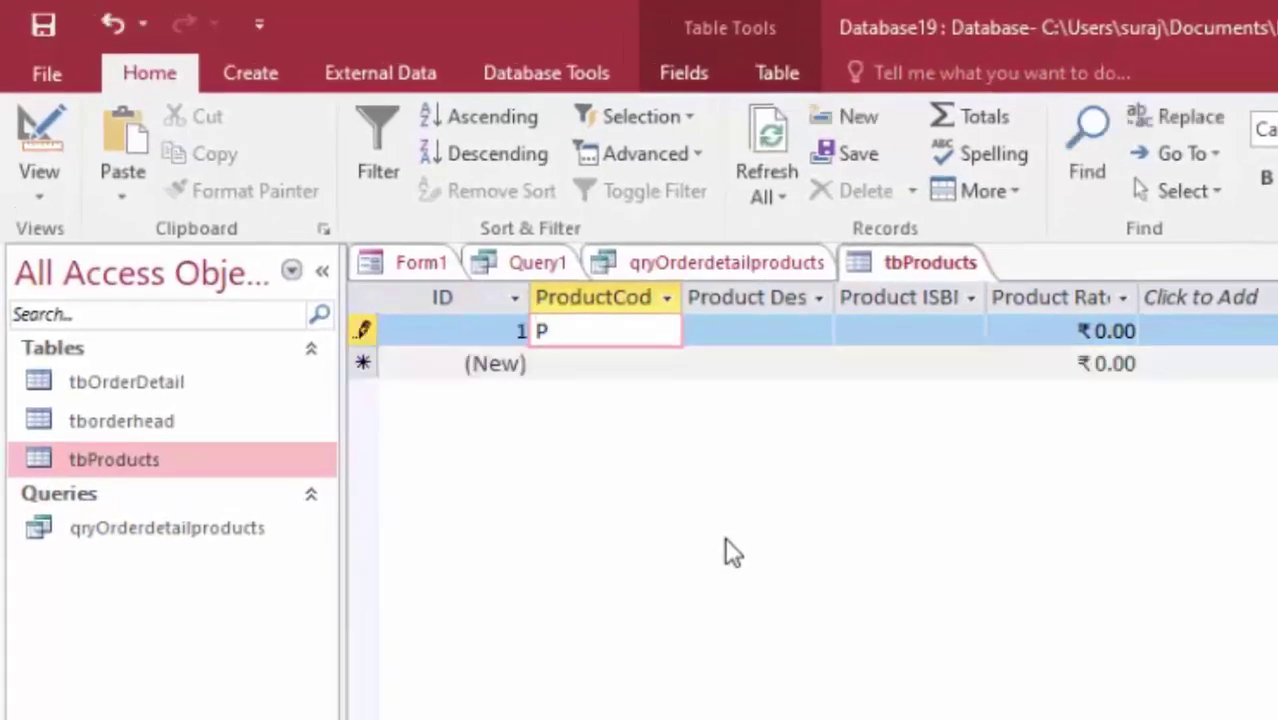
text(R000)
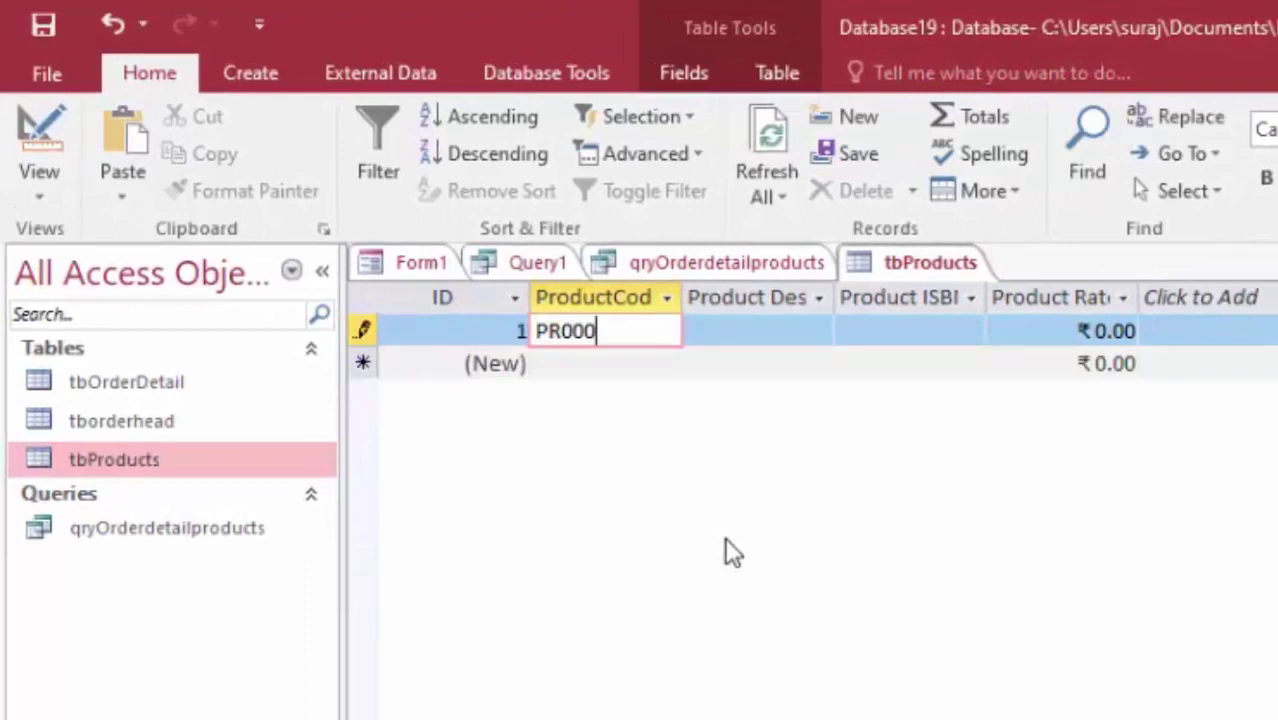
text(01)
key(Tab)
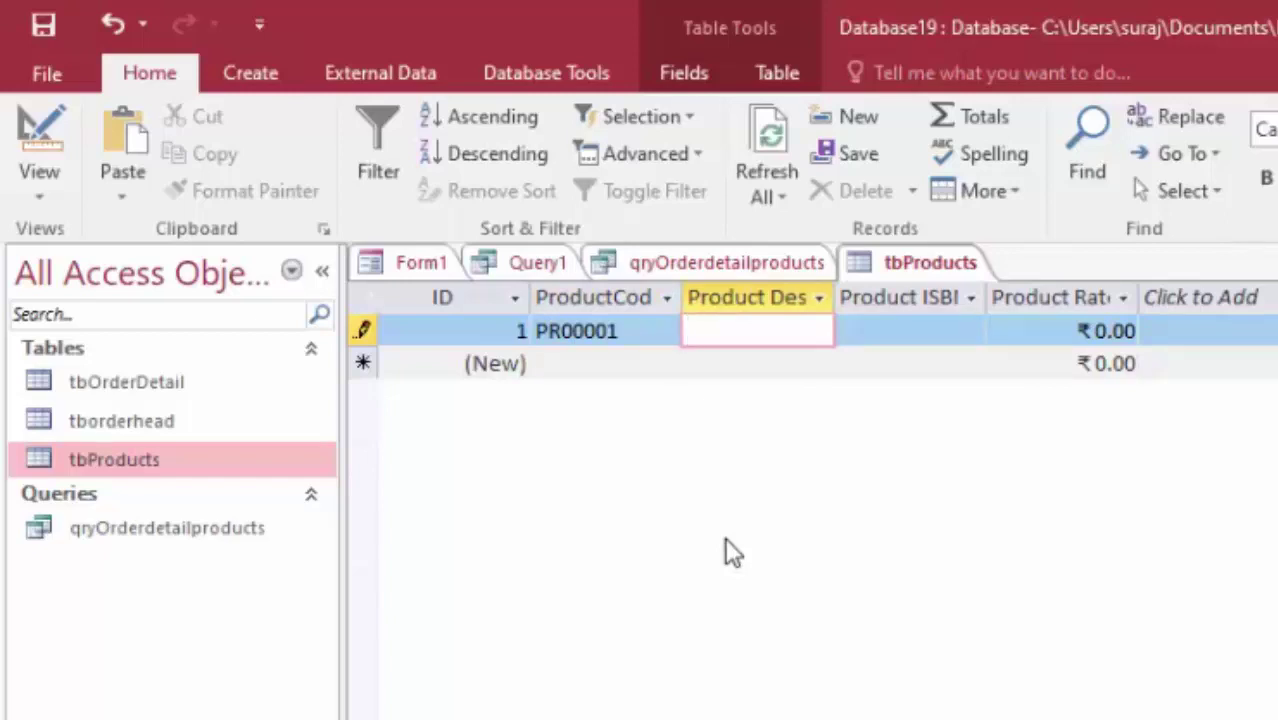
text(Primary Item)
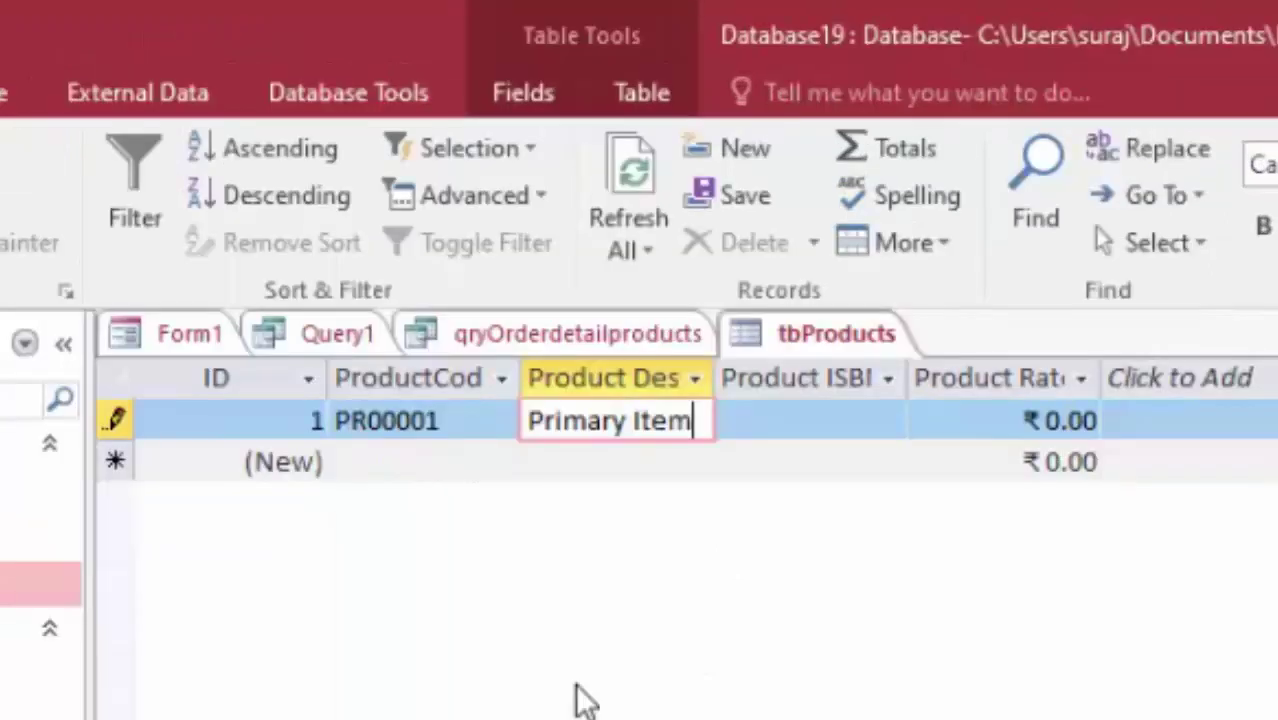
key(Tab)
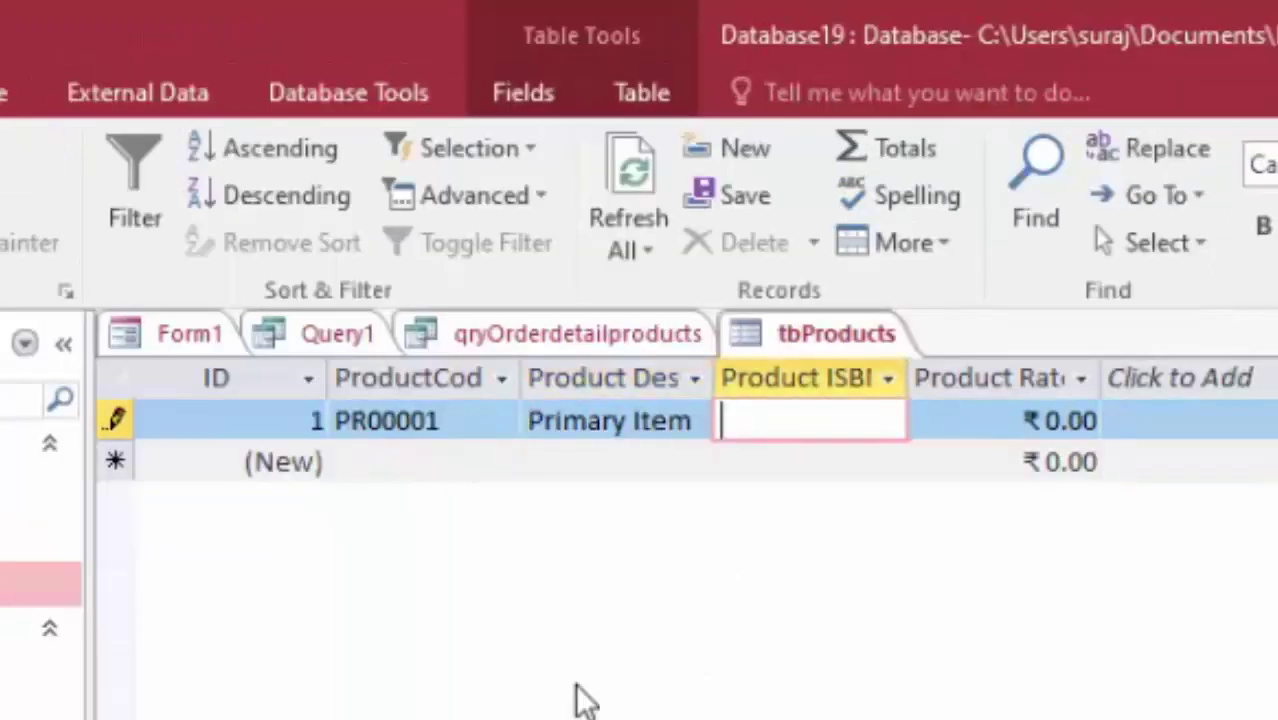
text(5)
text(578588)
key(Tab)
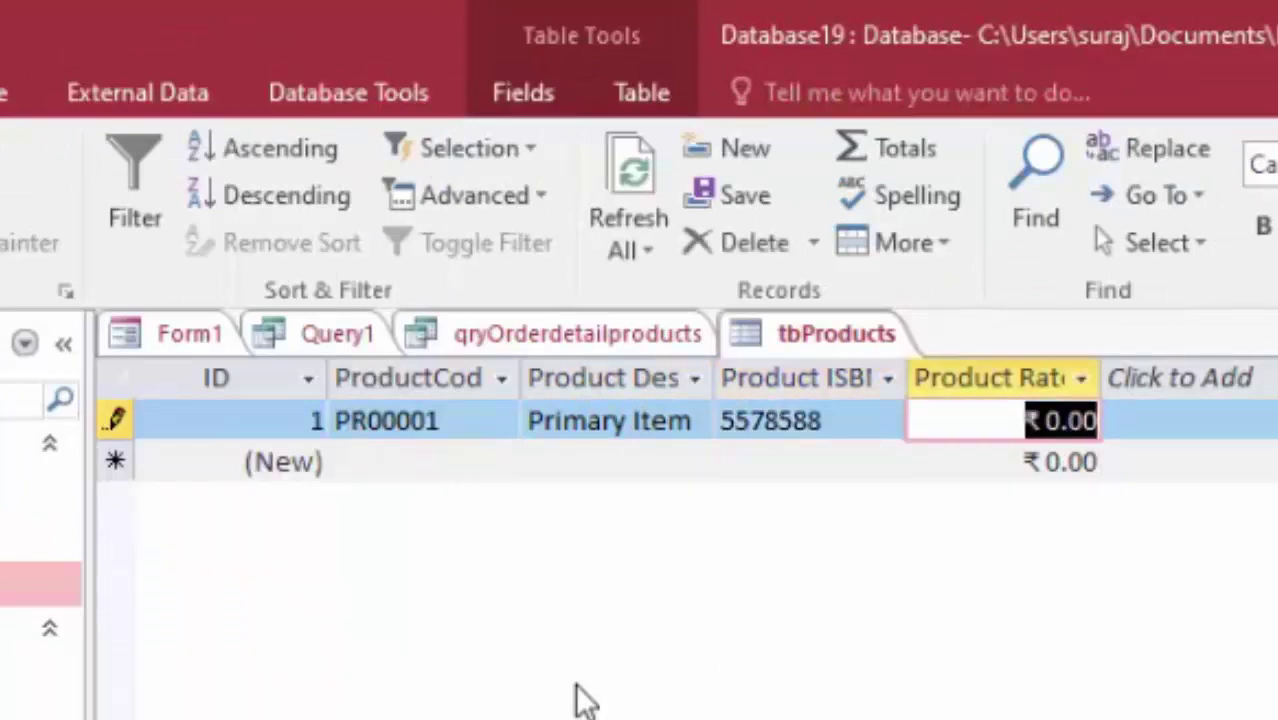
text(67)
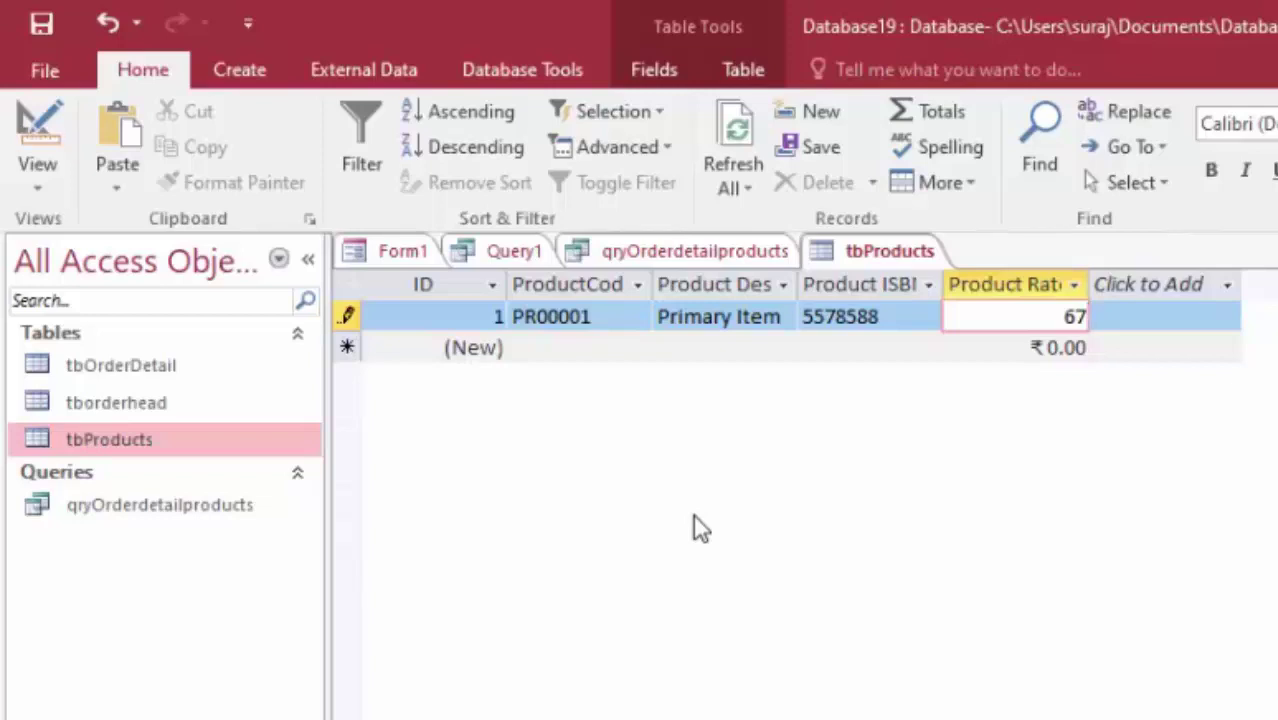
text(.90)
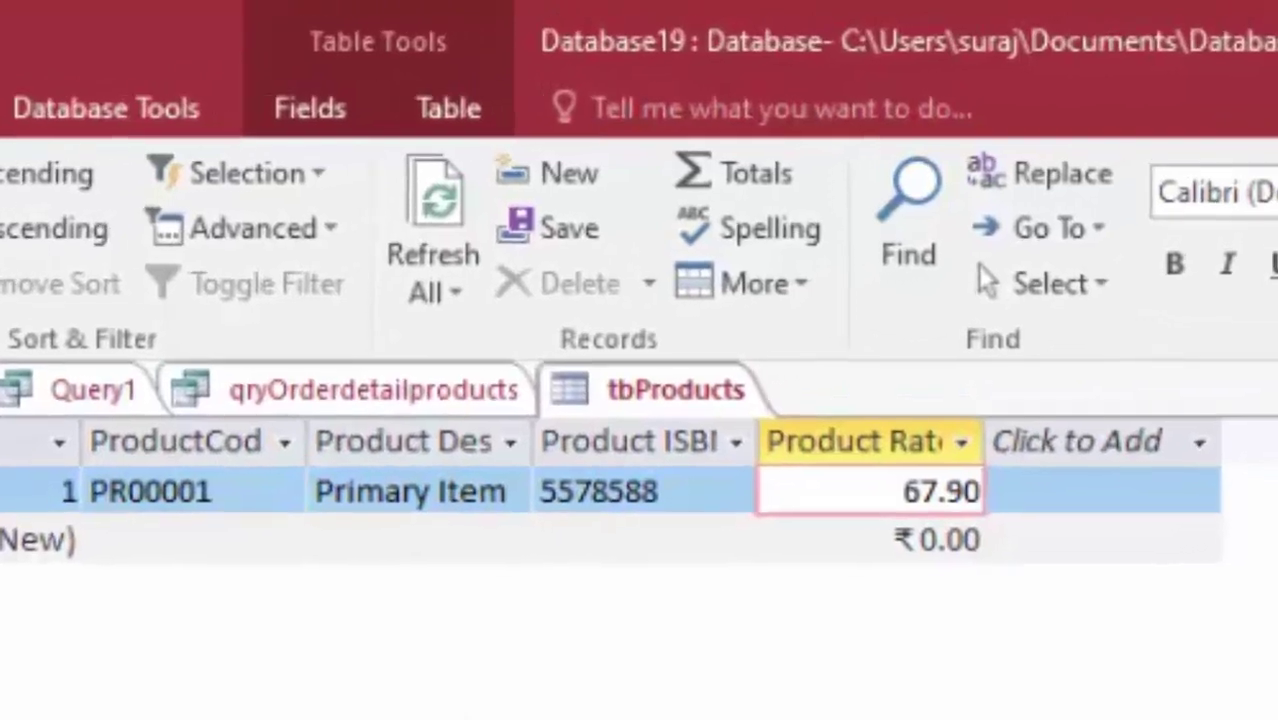
key(Tab)
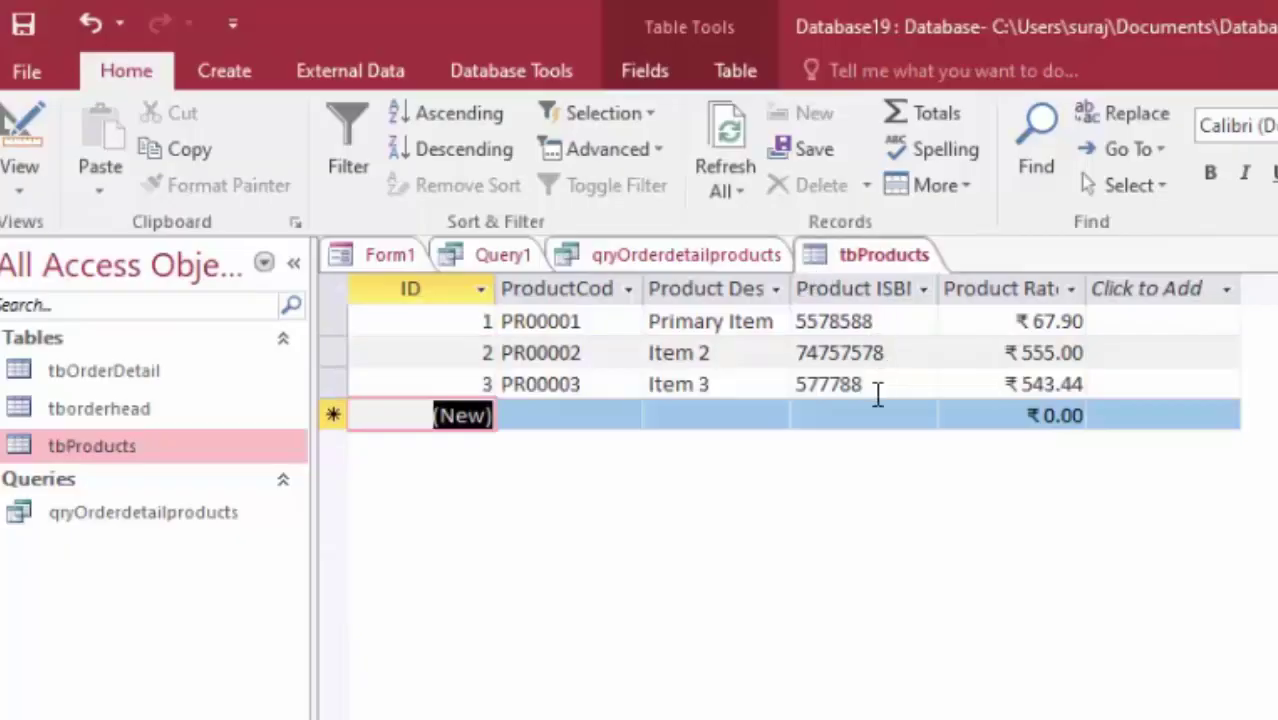
- Enter PR00001 in qryOrderdetailproducts so Primary Item, 5578588 and ₹67.90 fill in automatically
click(665, 256)
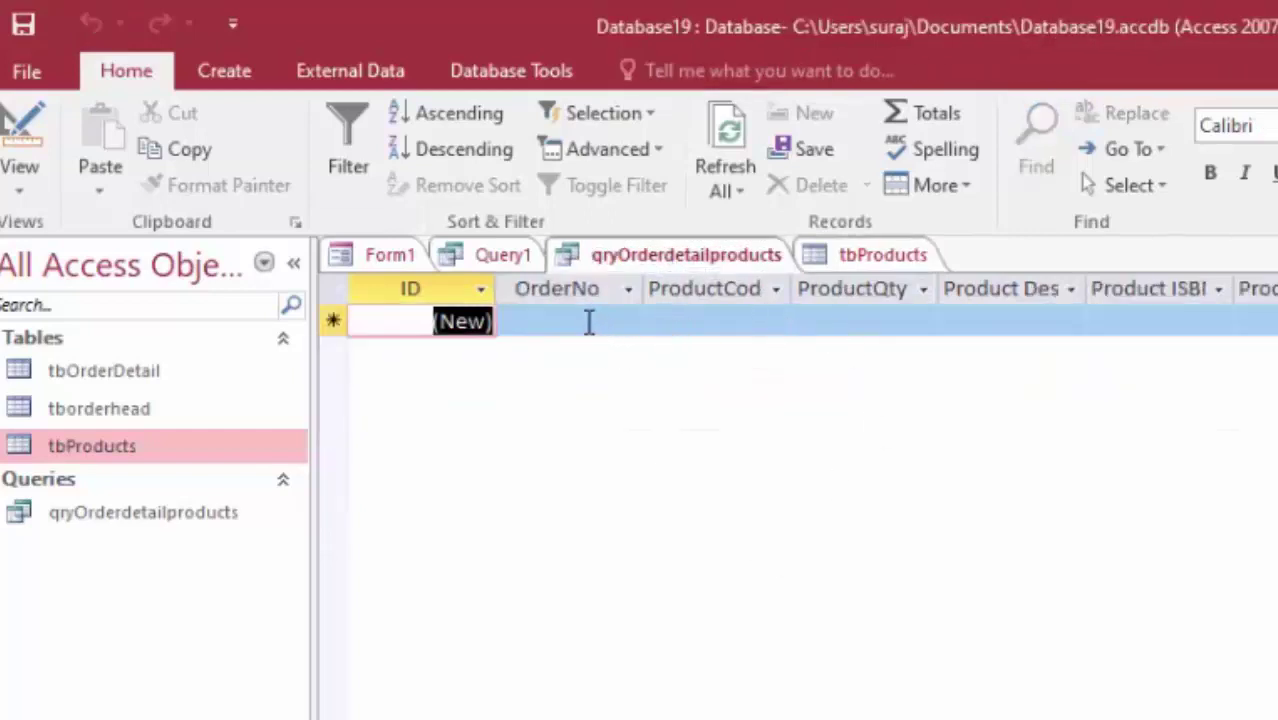
click(726, 322)
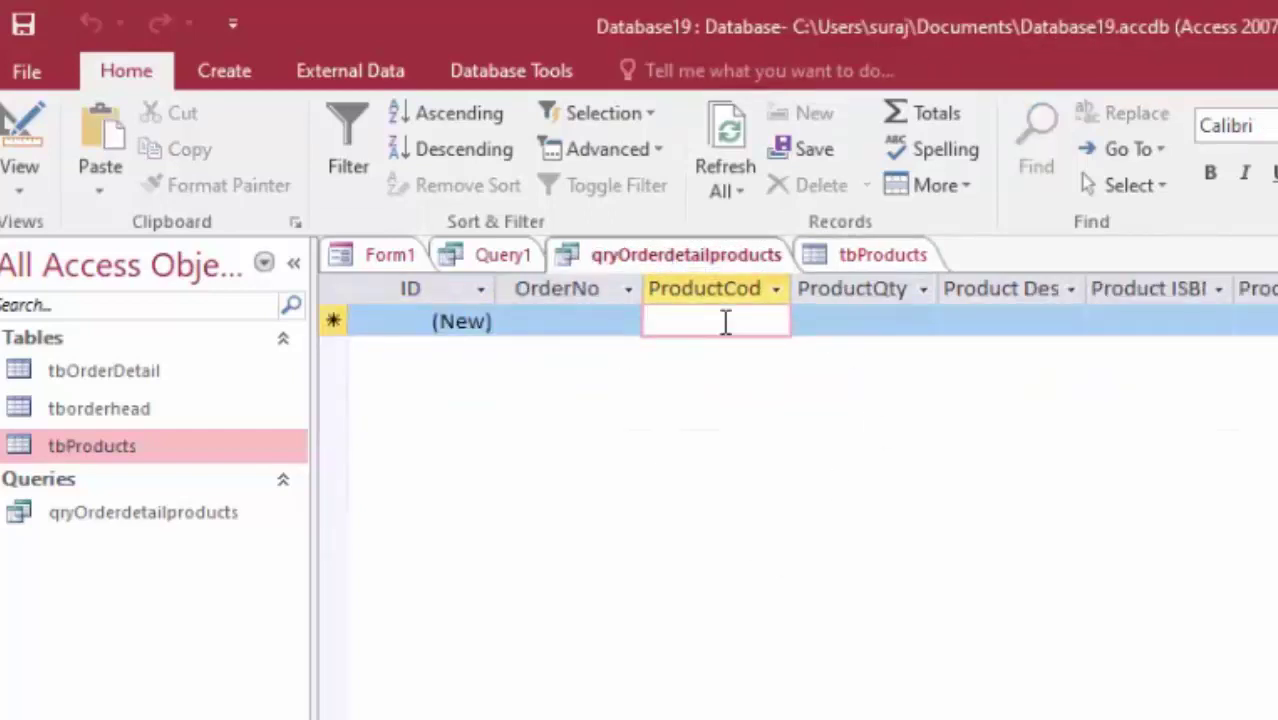
double_click(234, 446)
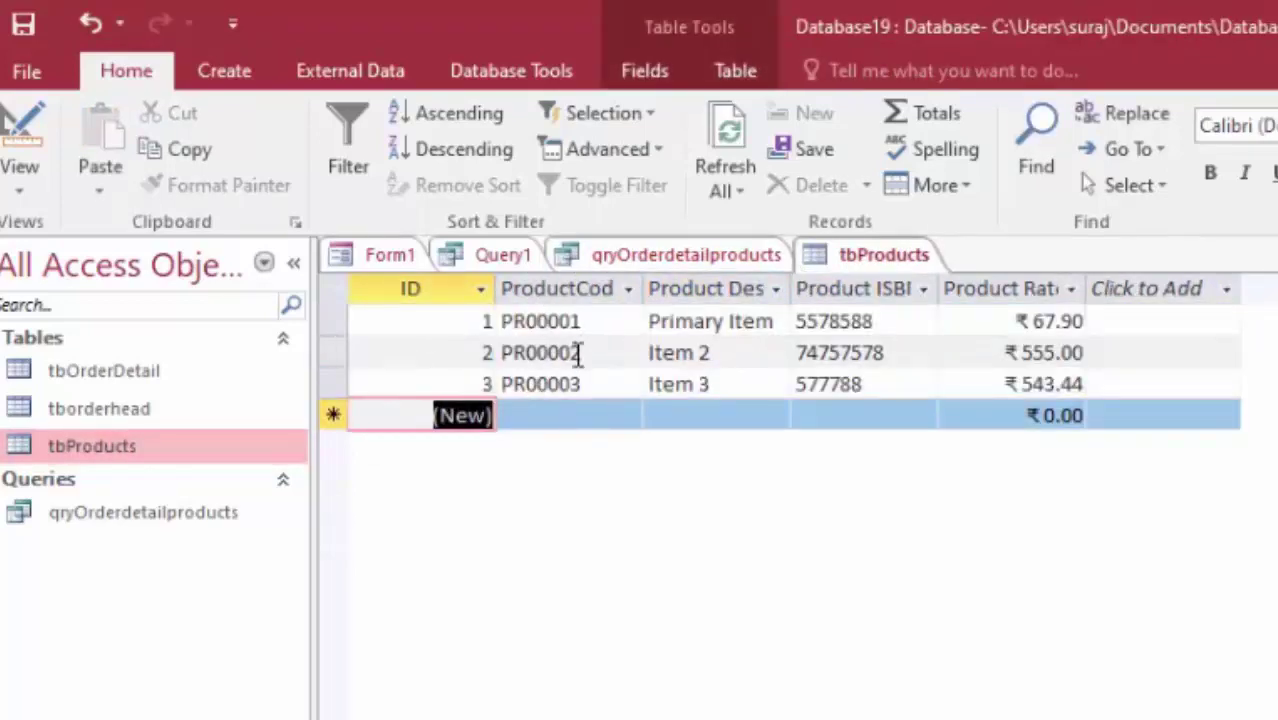
click(697, 262)
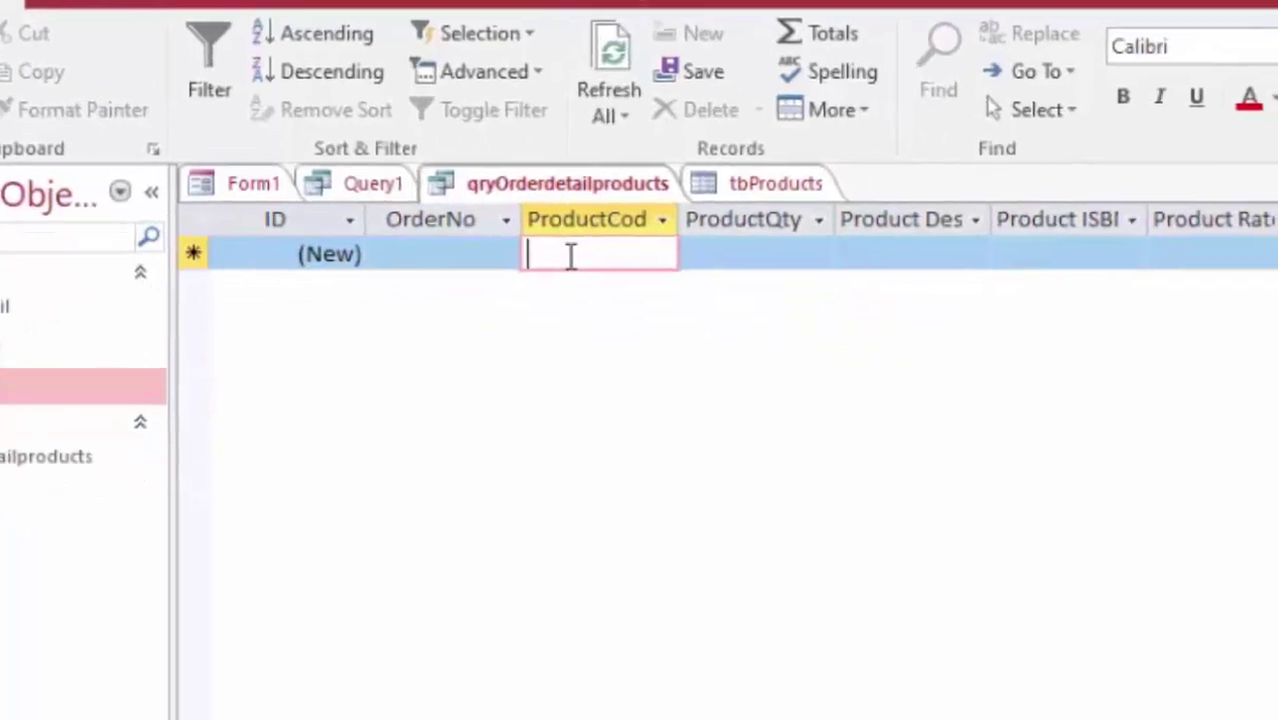
text(PR)
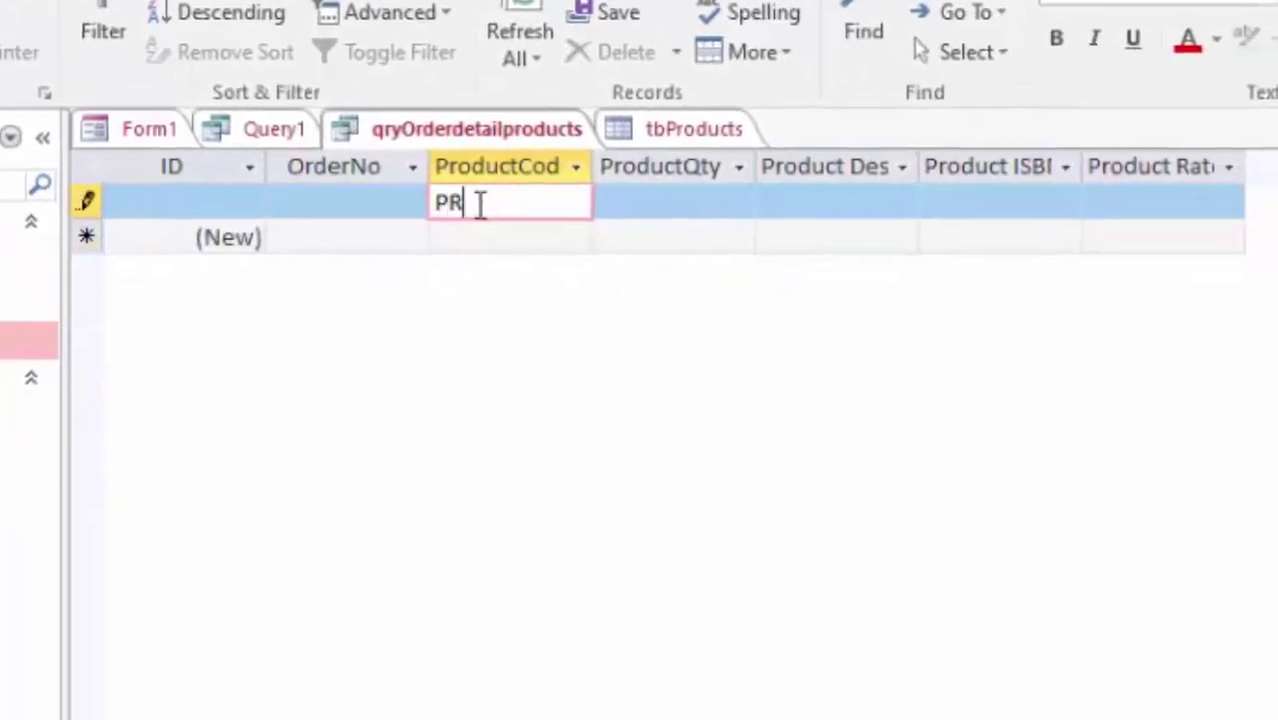
text(0000)
text(1)
key(Tab)
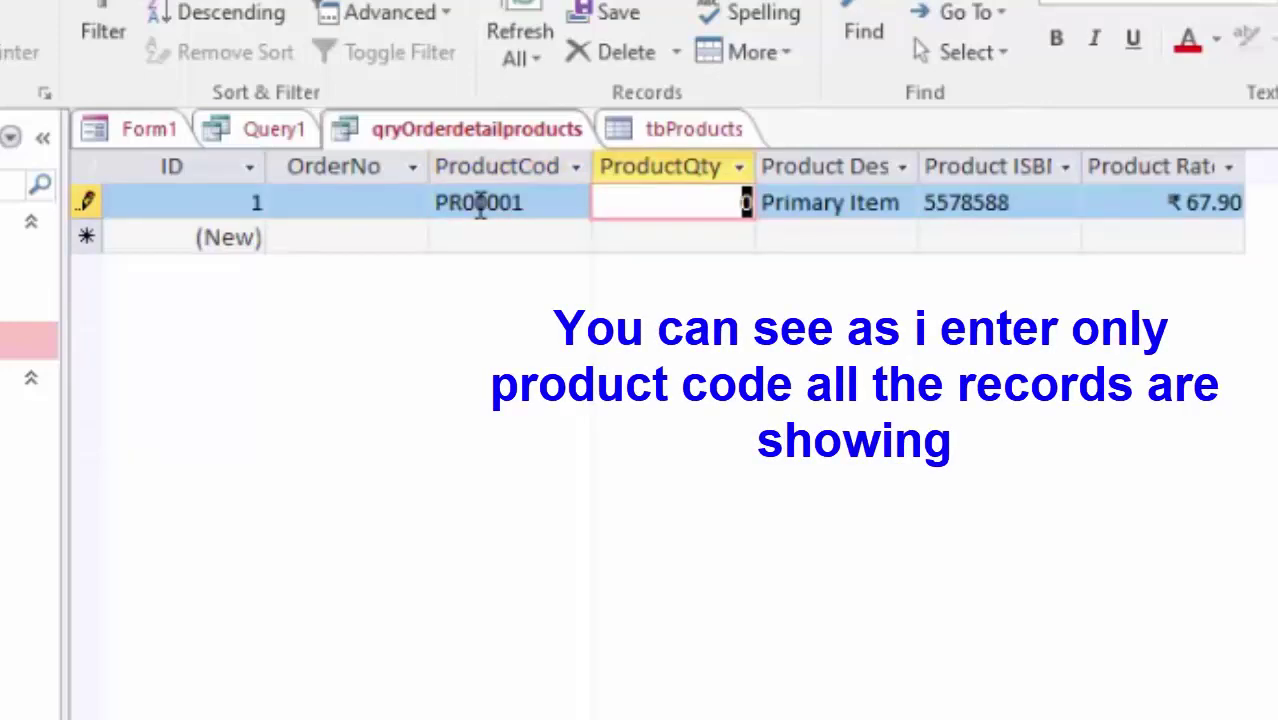
key(Tab)
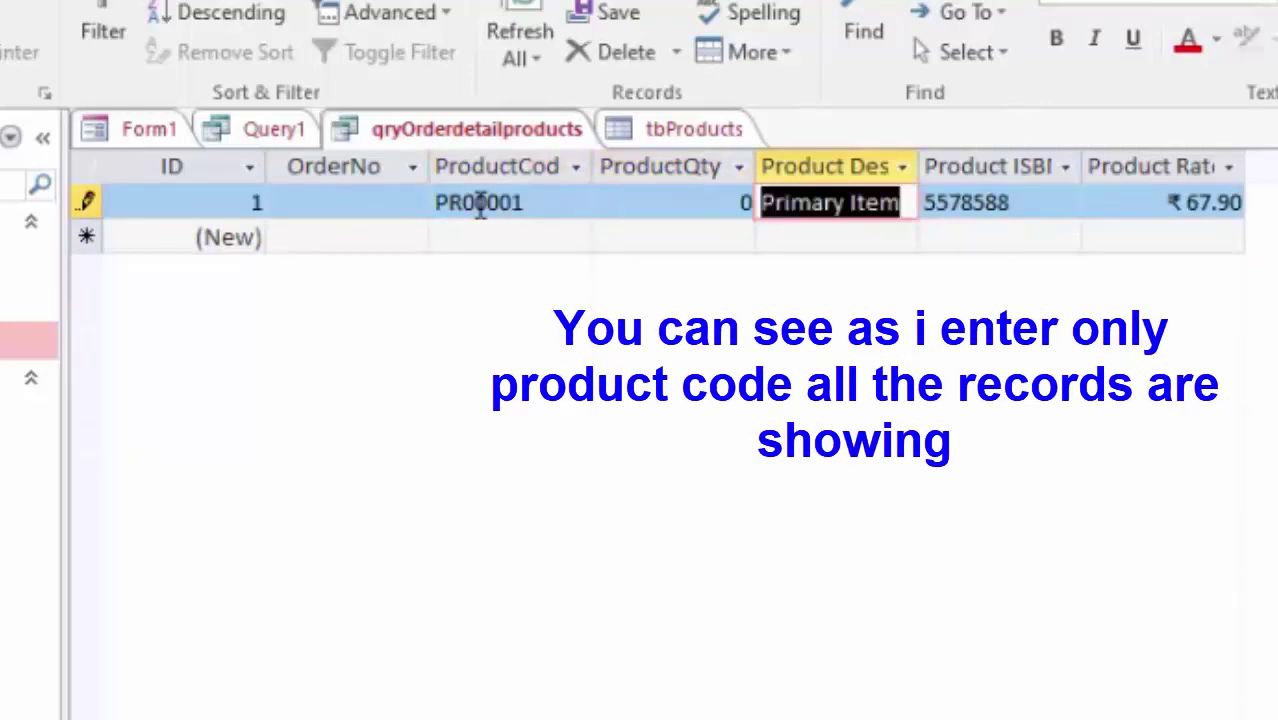
key(Tab)
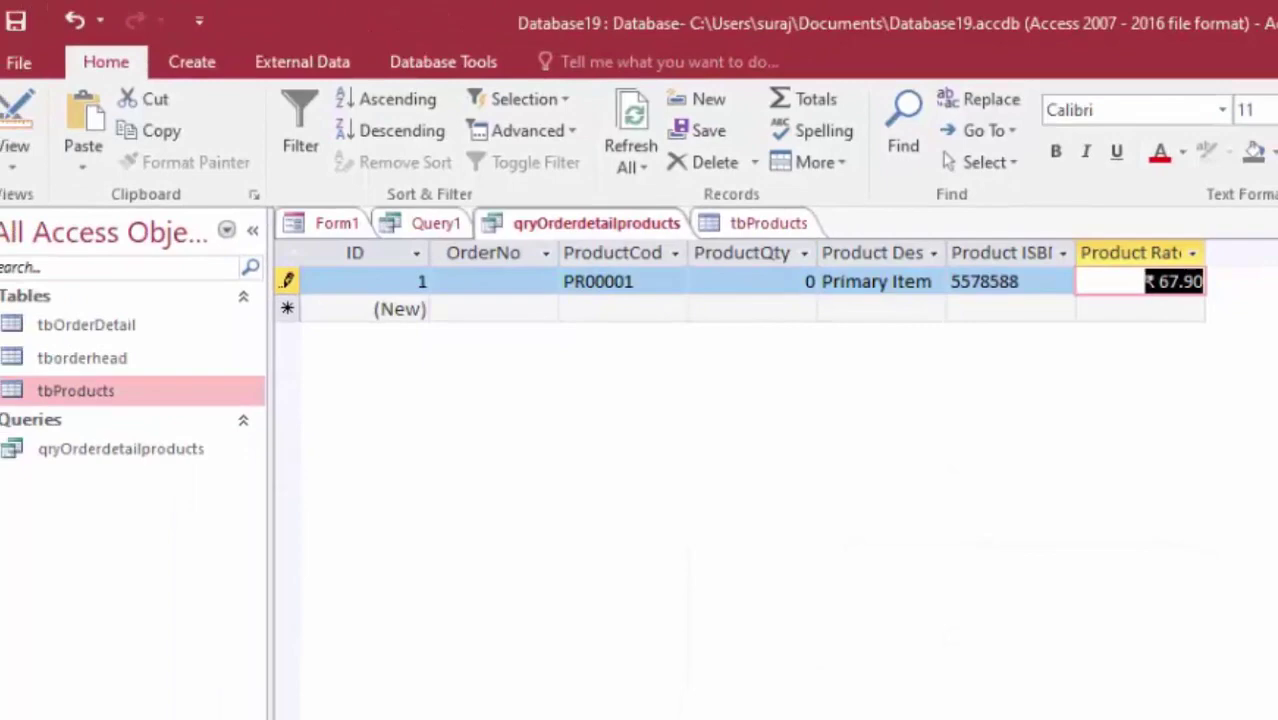
key(F2)
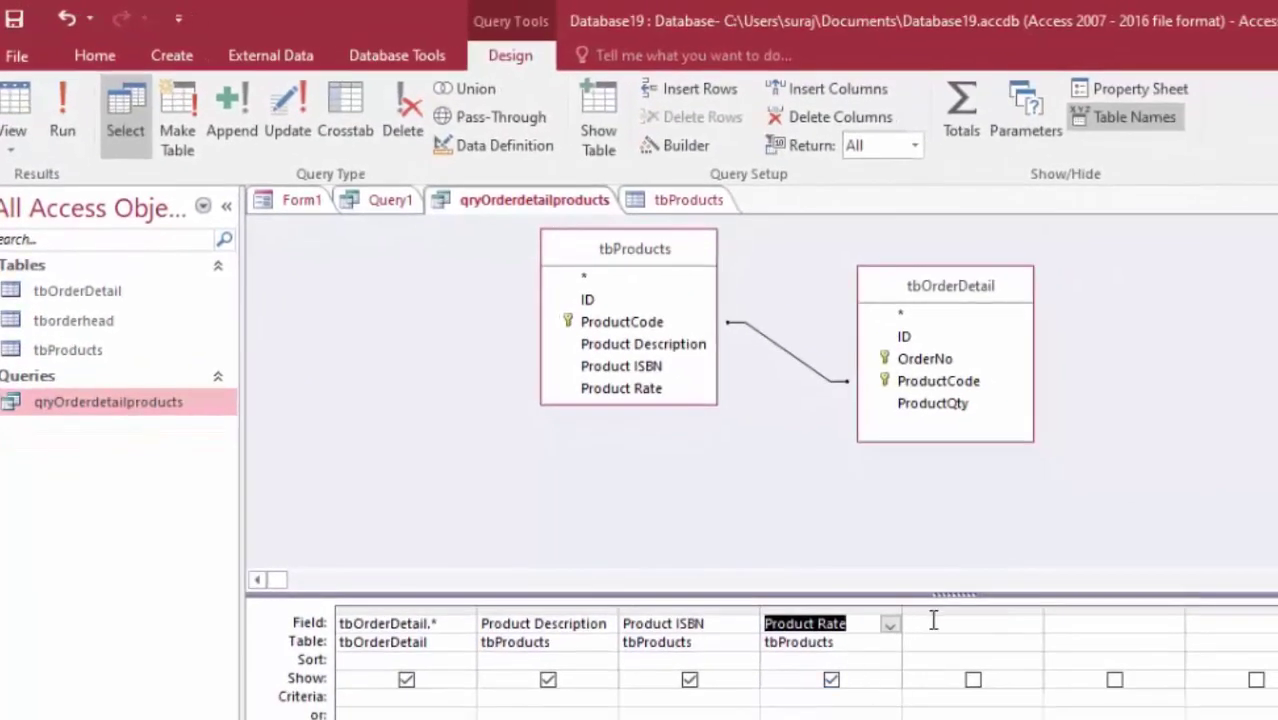
- In a new query column, build the Totalvalue expression [Product Rate]*[ProductQty] in Expression Builder
click(930, 620)
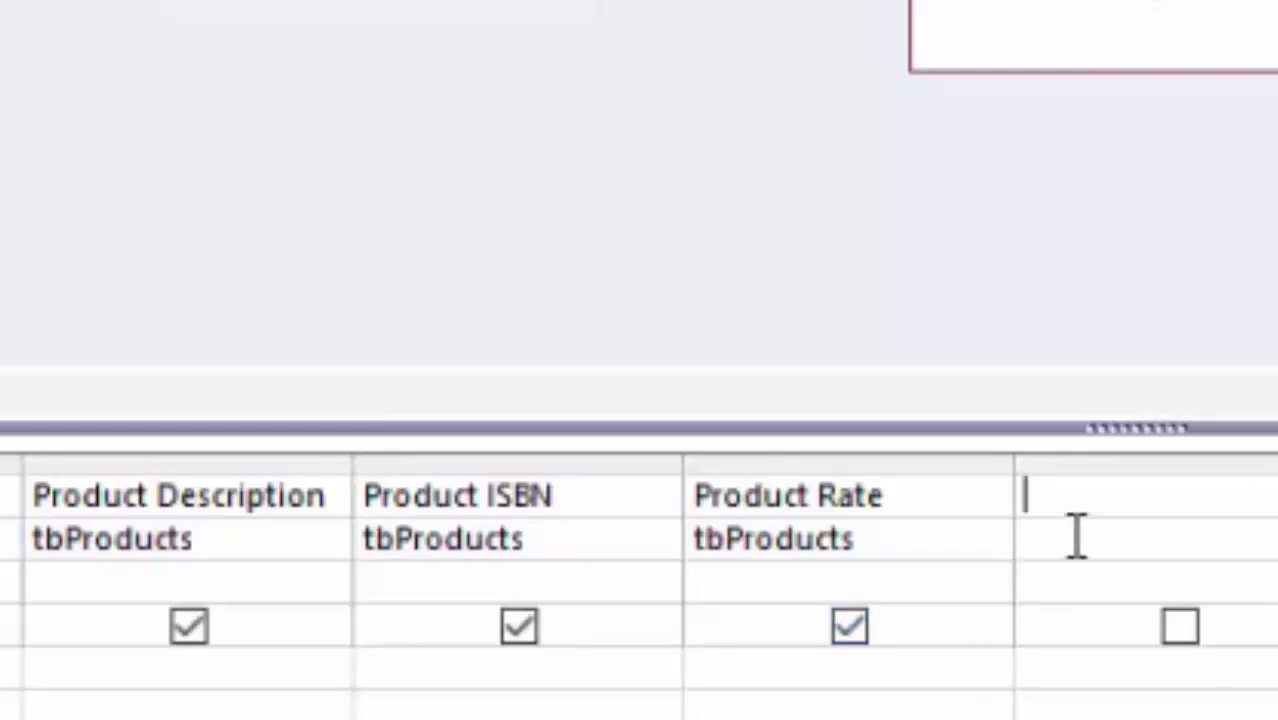
right_click(1098, 500)
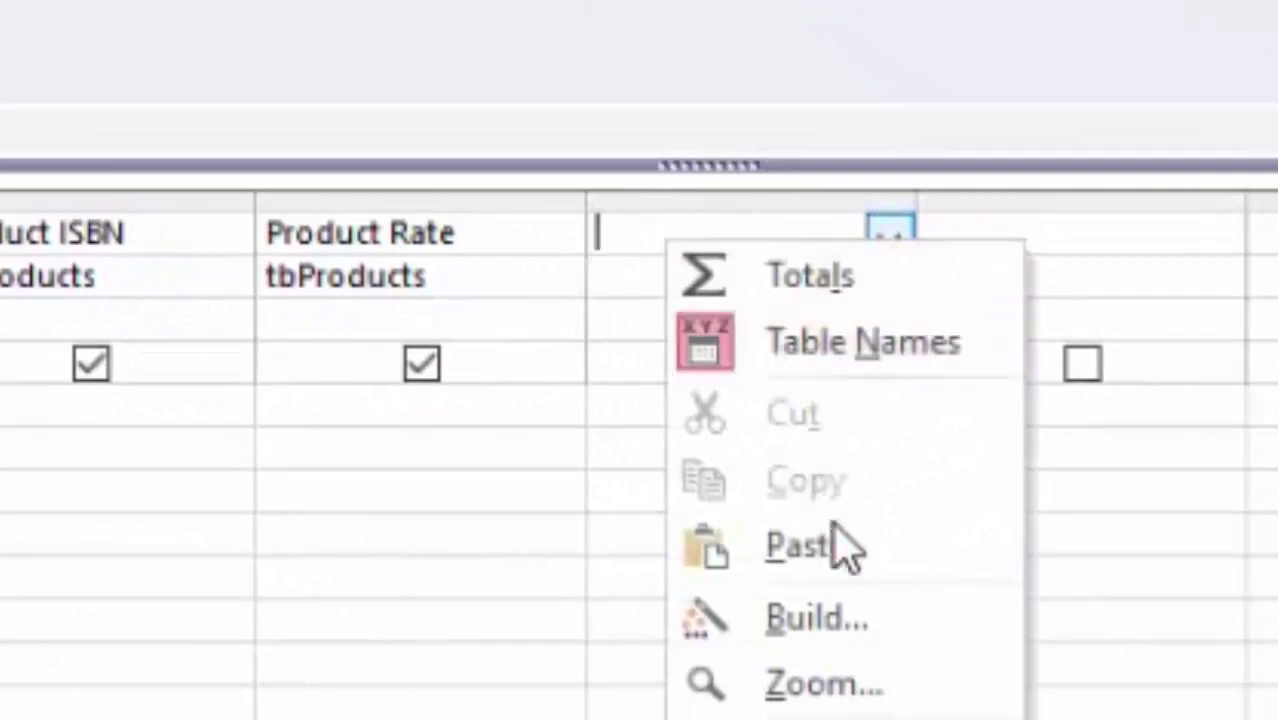
click(850, 638)
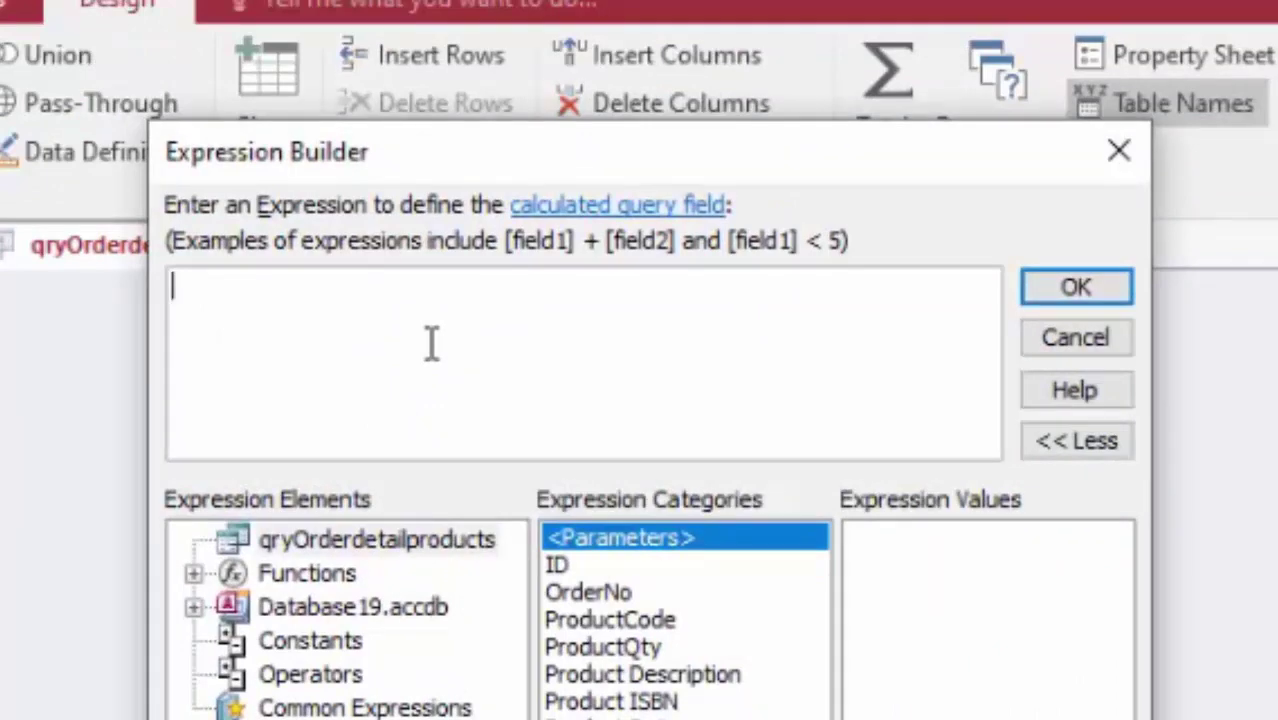
text(Total)
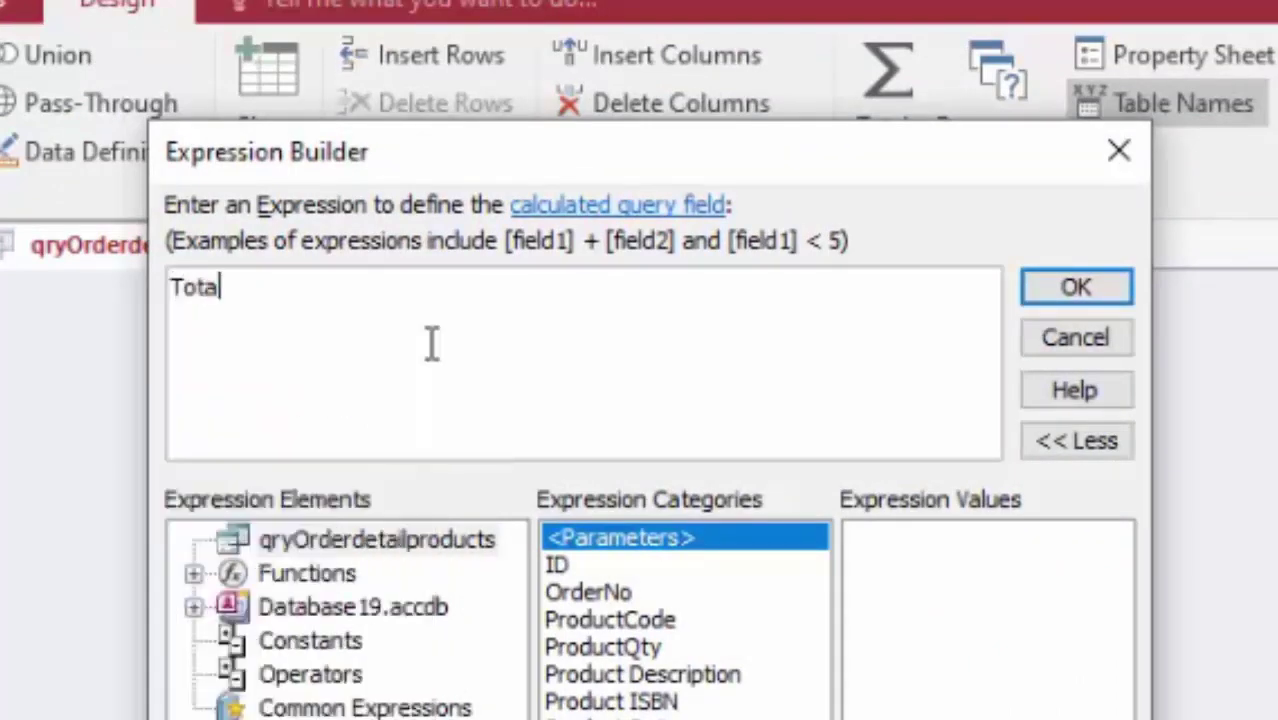
text(lvalueL)
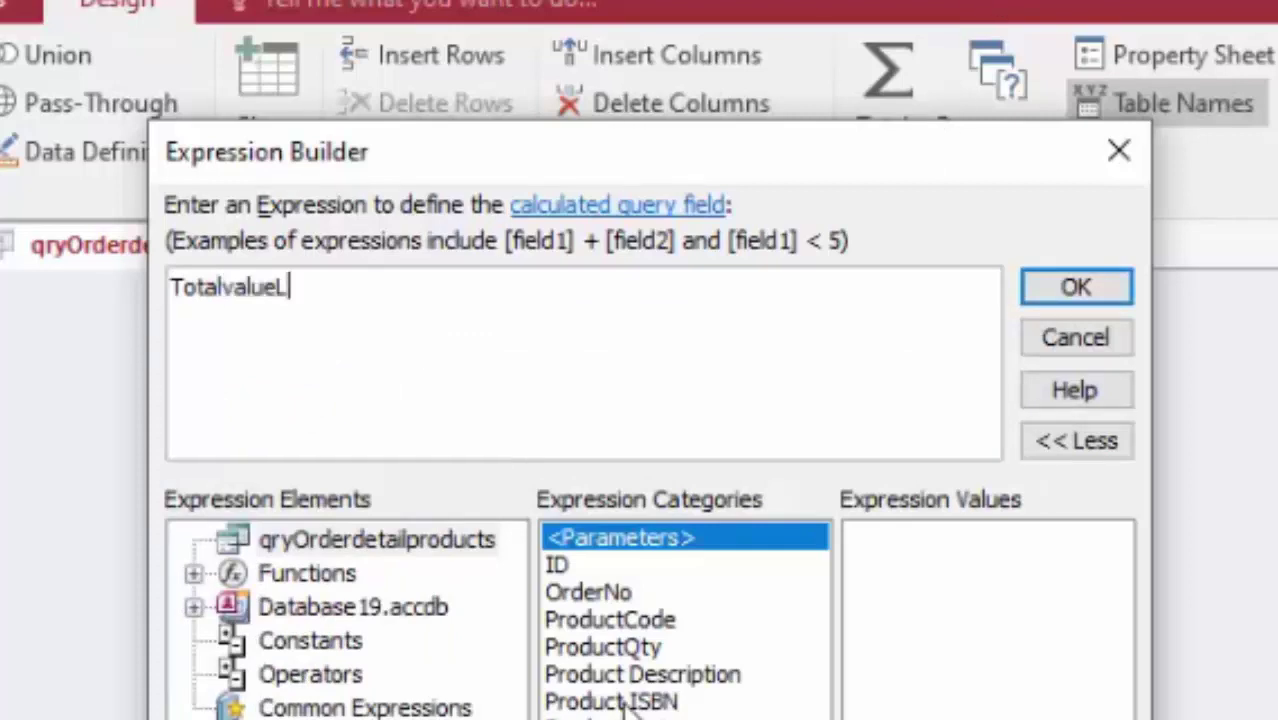
double_click(610, 719)
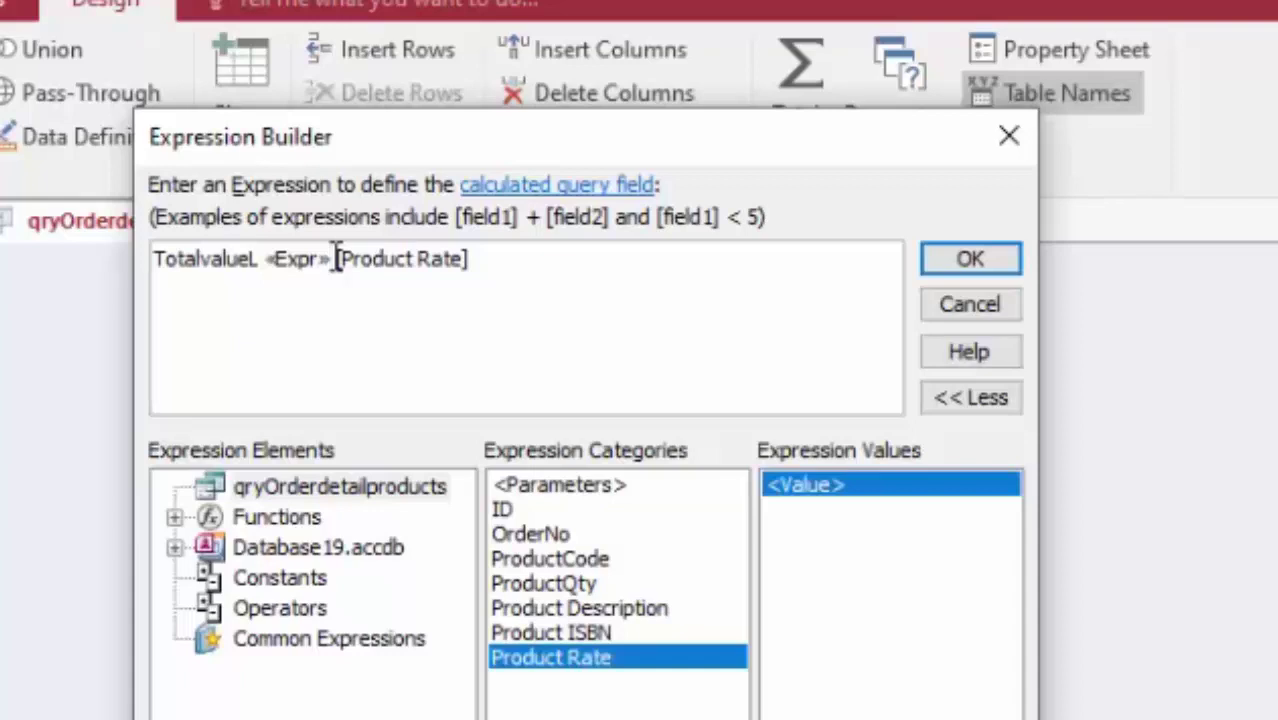
key(BackSpace)
key(BackSpace)
key(BackSpace)
key(BackSpace)
key(BackSpace)
key(BackSpace)
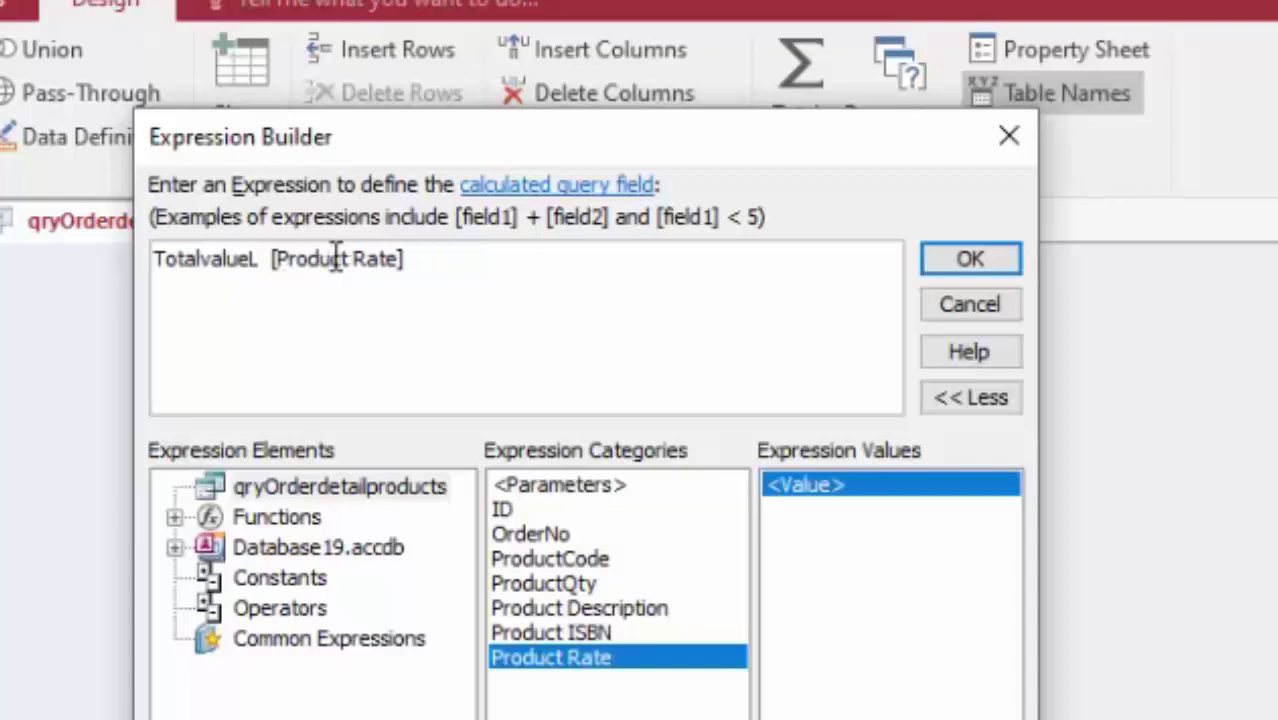
key(Right)
key(Right)
key(Right)
key(Right)
key(Right)
key(Right)
key(Right)
key(Right)
key(Right)
key(Right)
key(Right)
key(Right)
key(Right)
key(Right)
text(*)
click(572, 585)
double_click(570, 588)
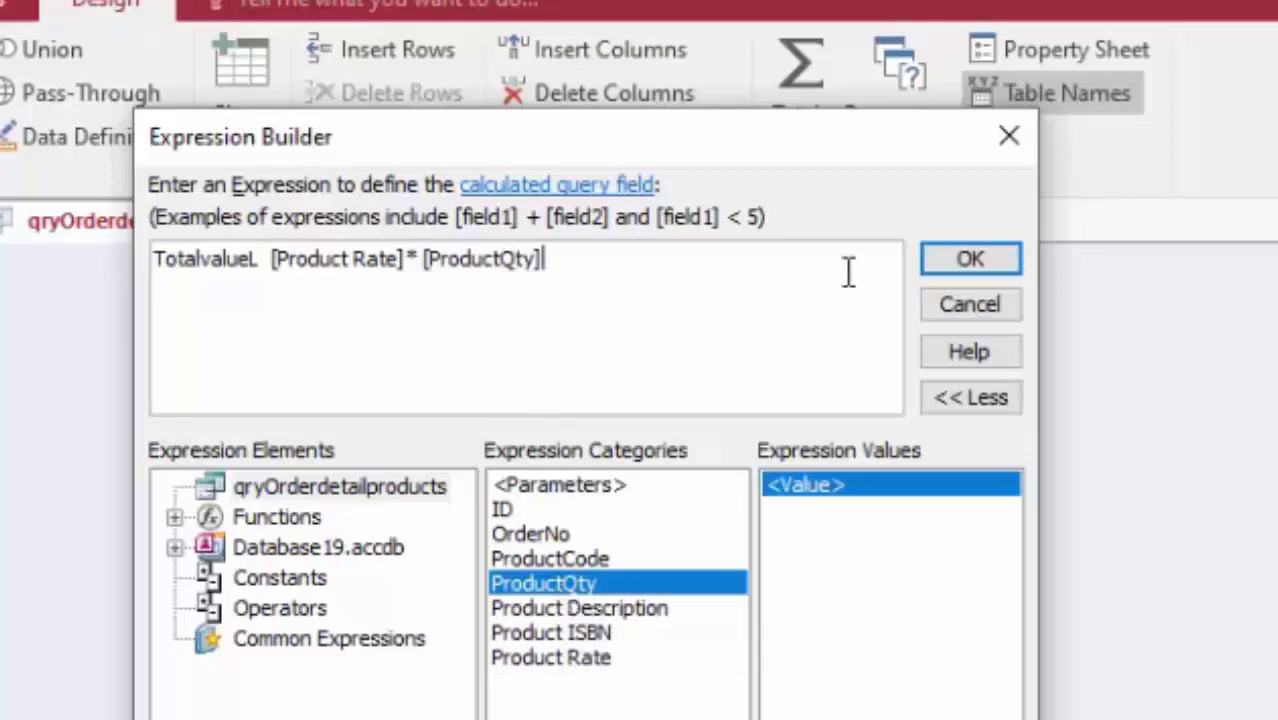
click(965, 258)
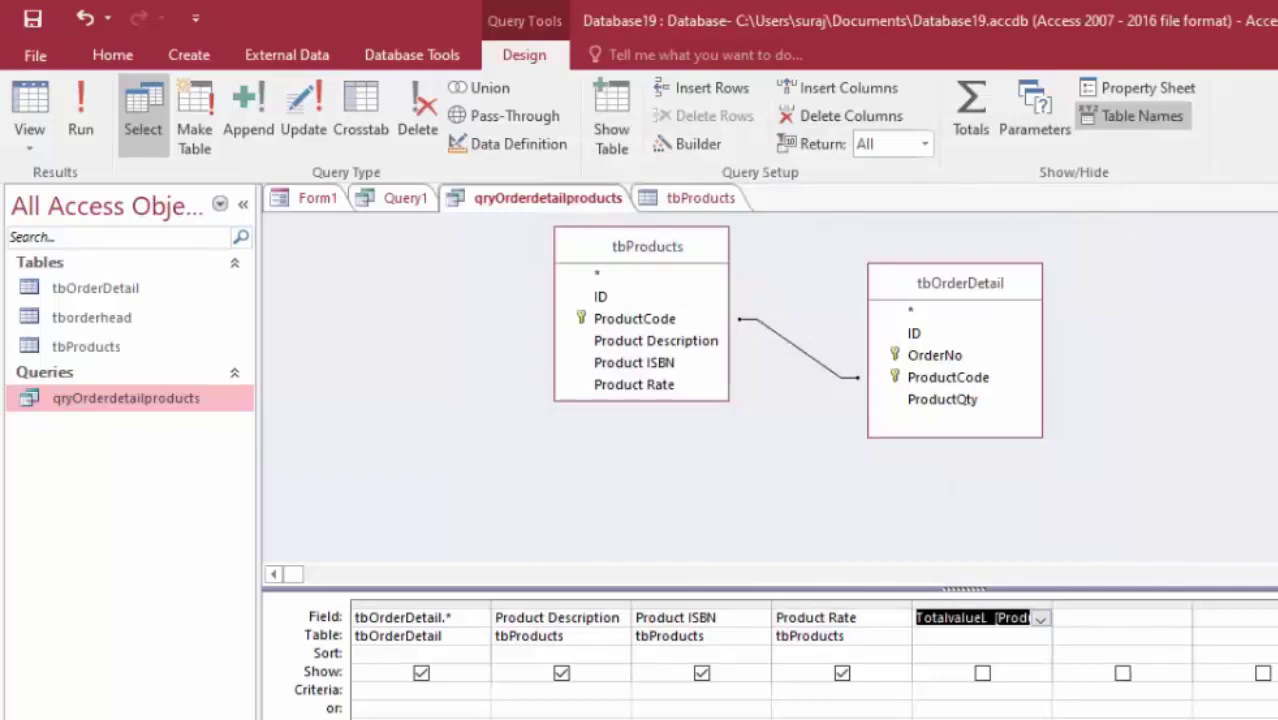
- Correct the field label to 'Totalvalue:' and run the query, showing a Totalvalue of 135.8
click(997, 617)
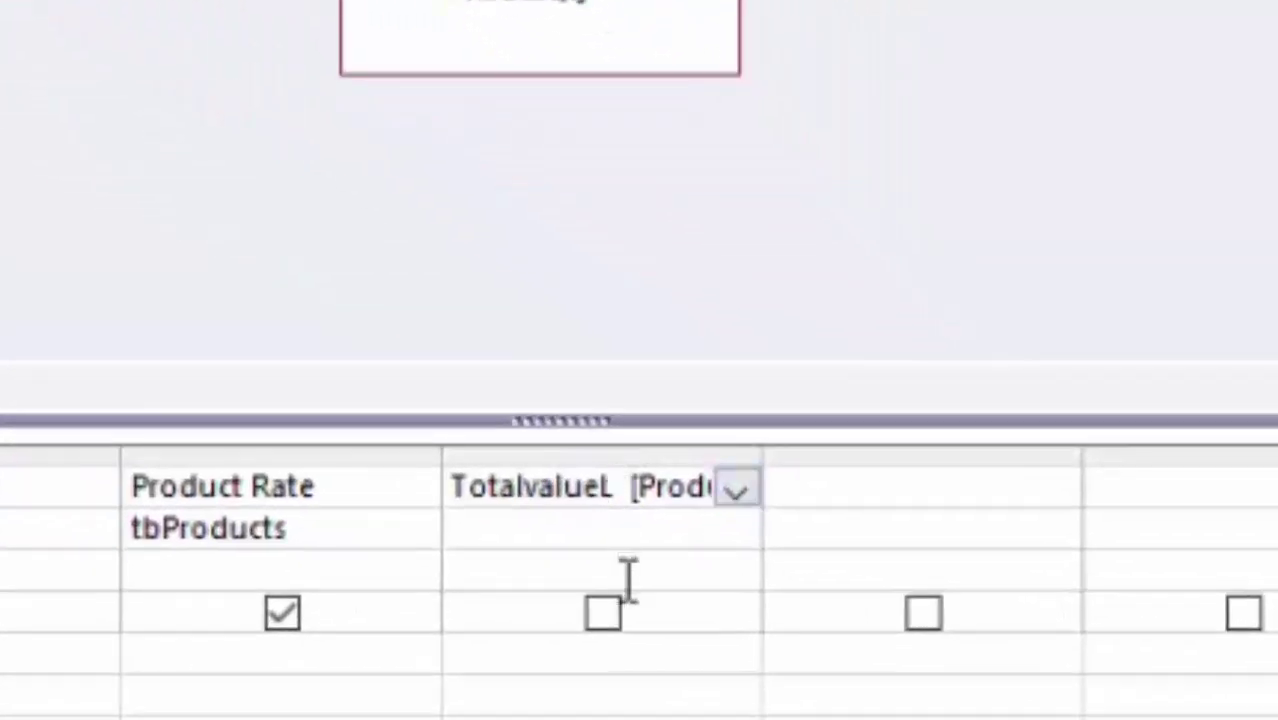
key(BackSpace)
text(:)
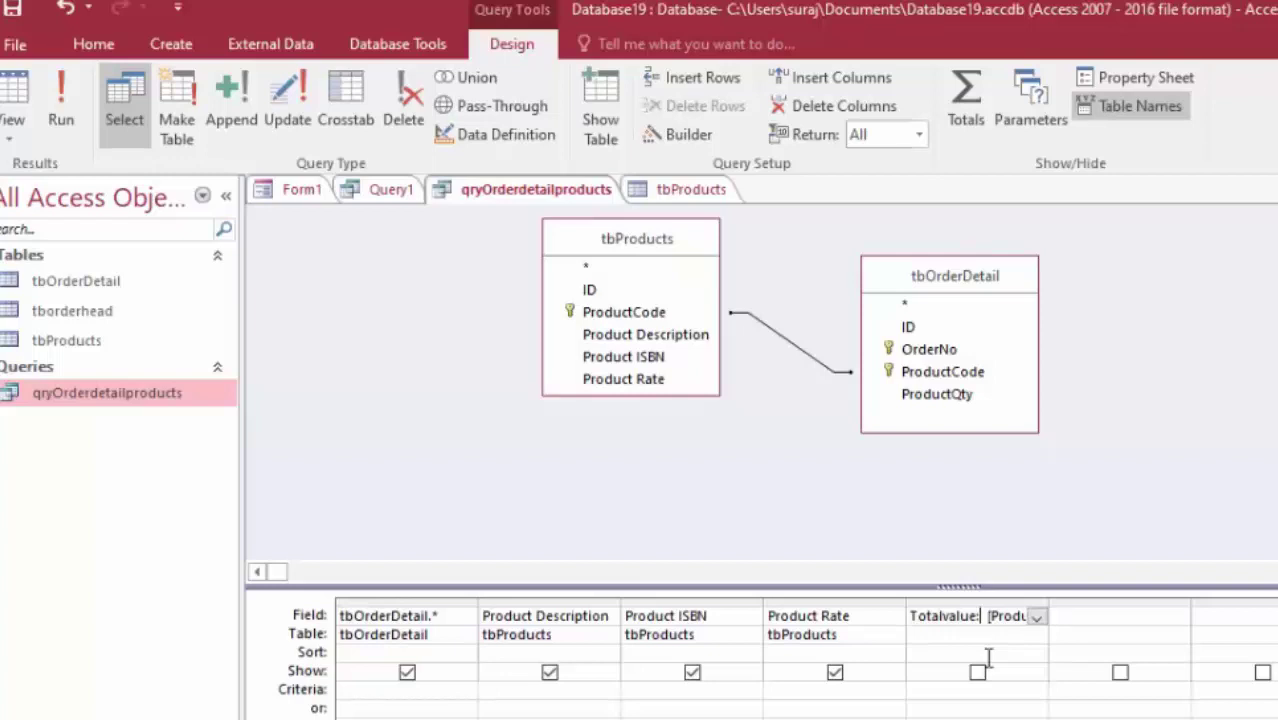
click(61, 105)
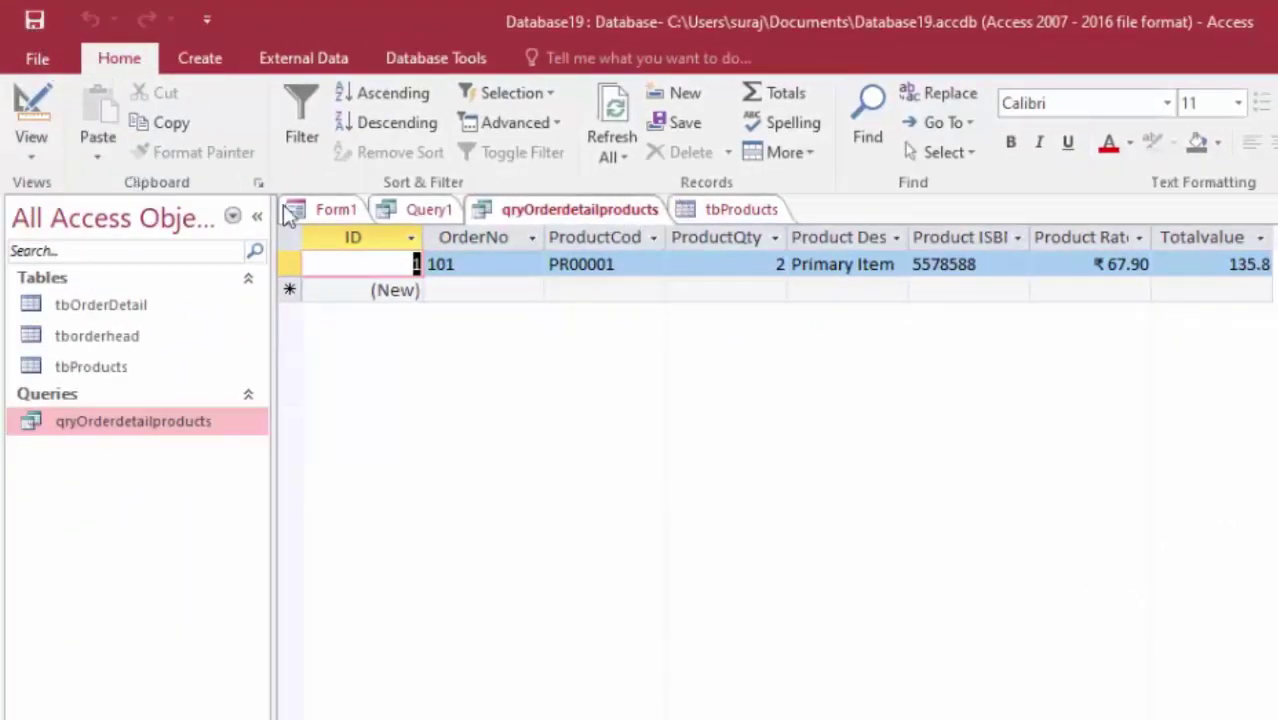
- Close the Query1 tab without saving its changes
click(400, 211)
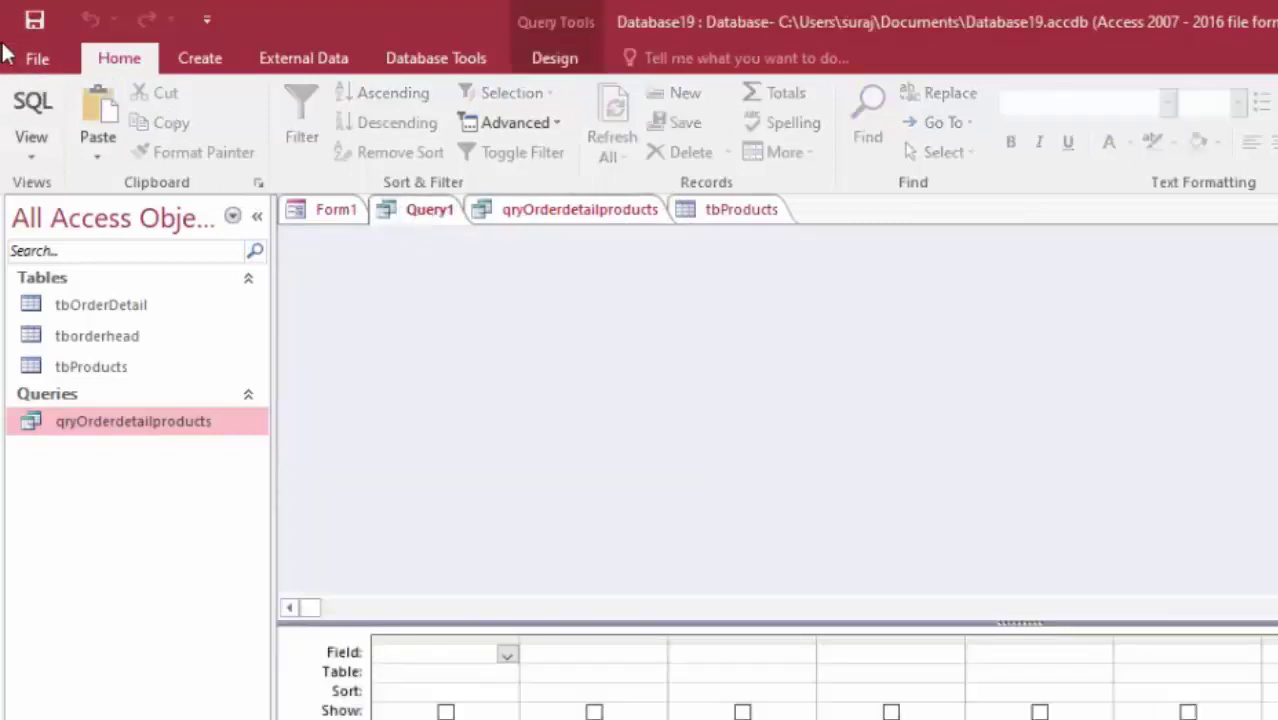
click(405, 215)
right_click(405, 215)
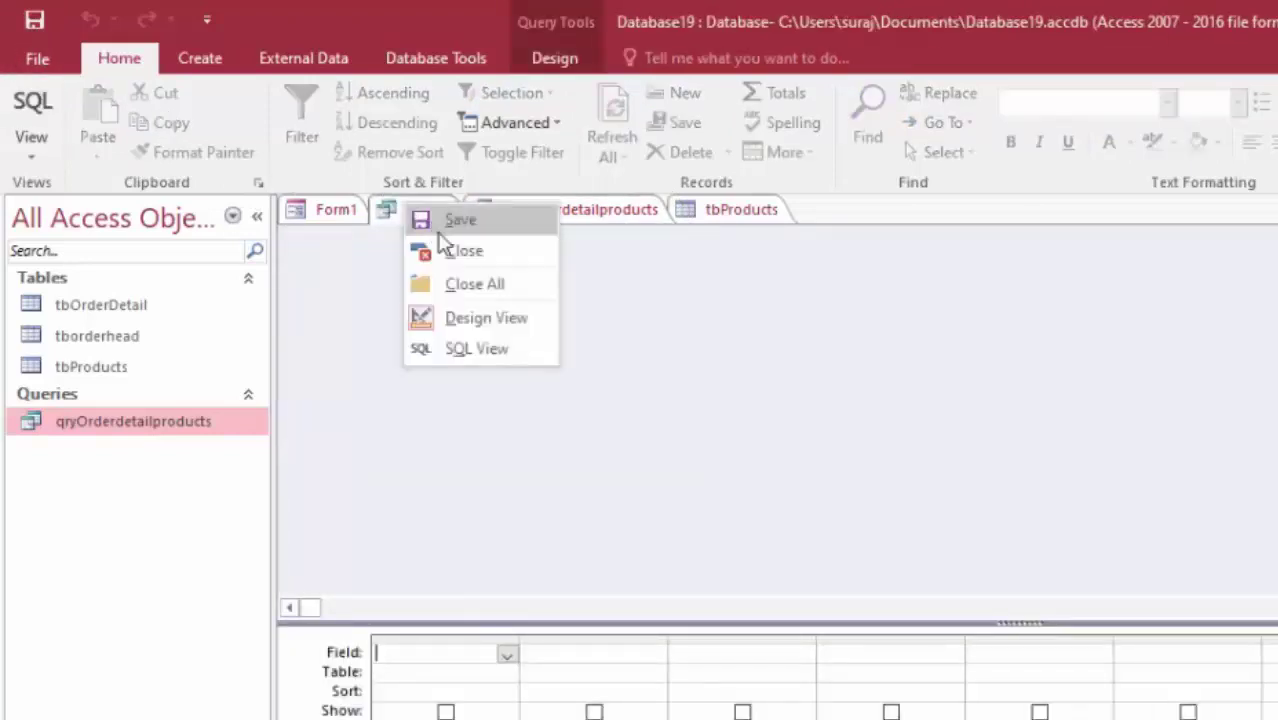
click(454, 250)
click(866, 558)
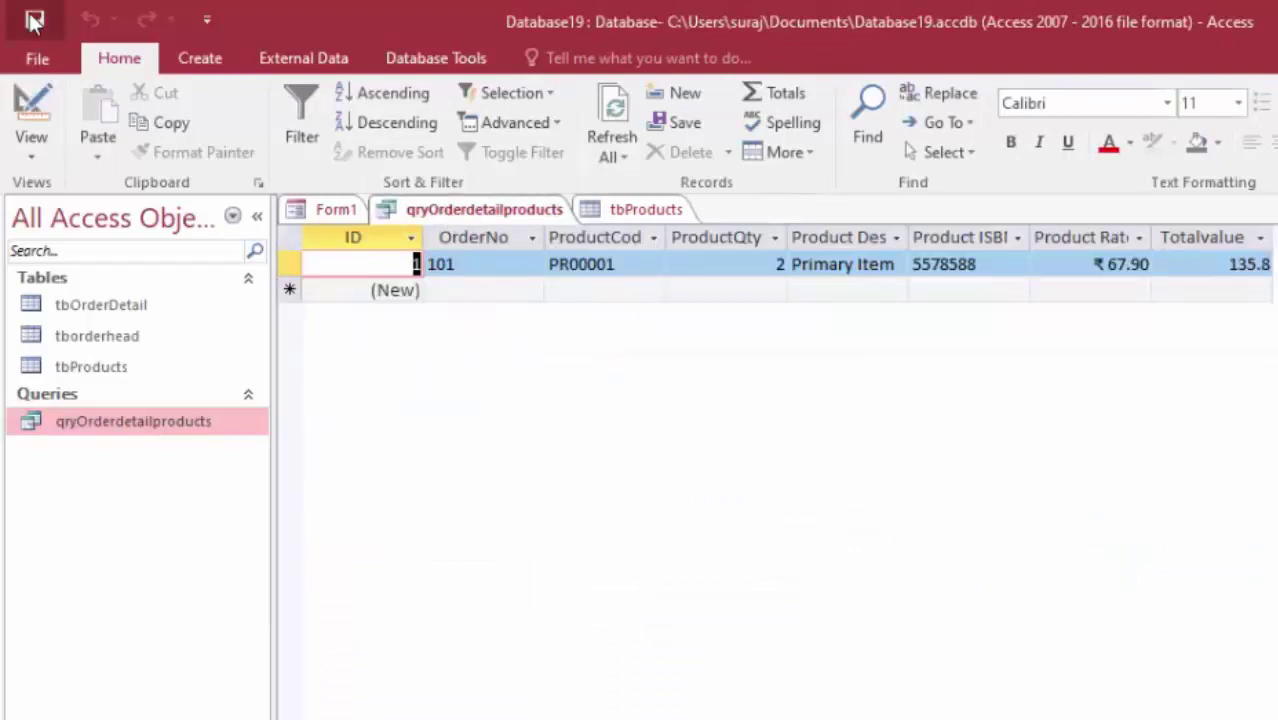
- Close the qryOrderdetailproducts results and tbProducts table tabs, leaving Form1 open
click(637, 210)
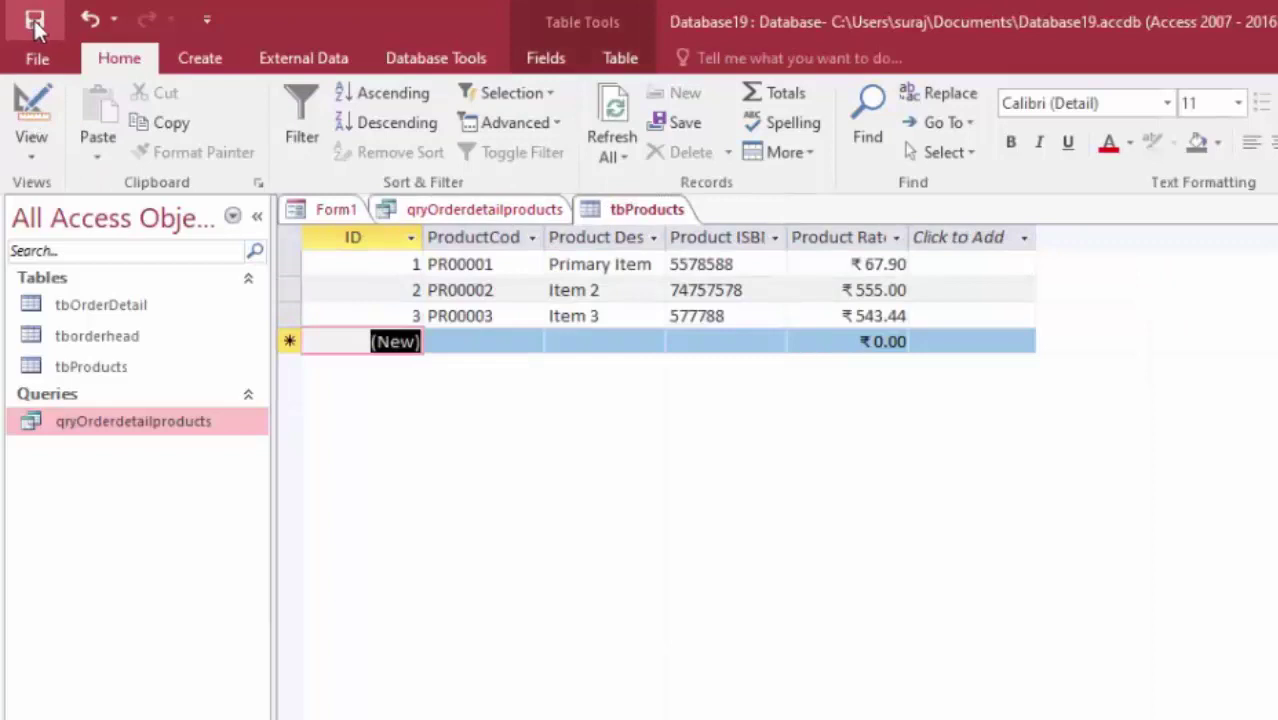
right_click(515, 218)
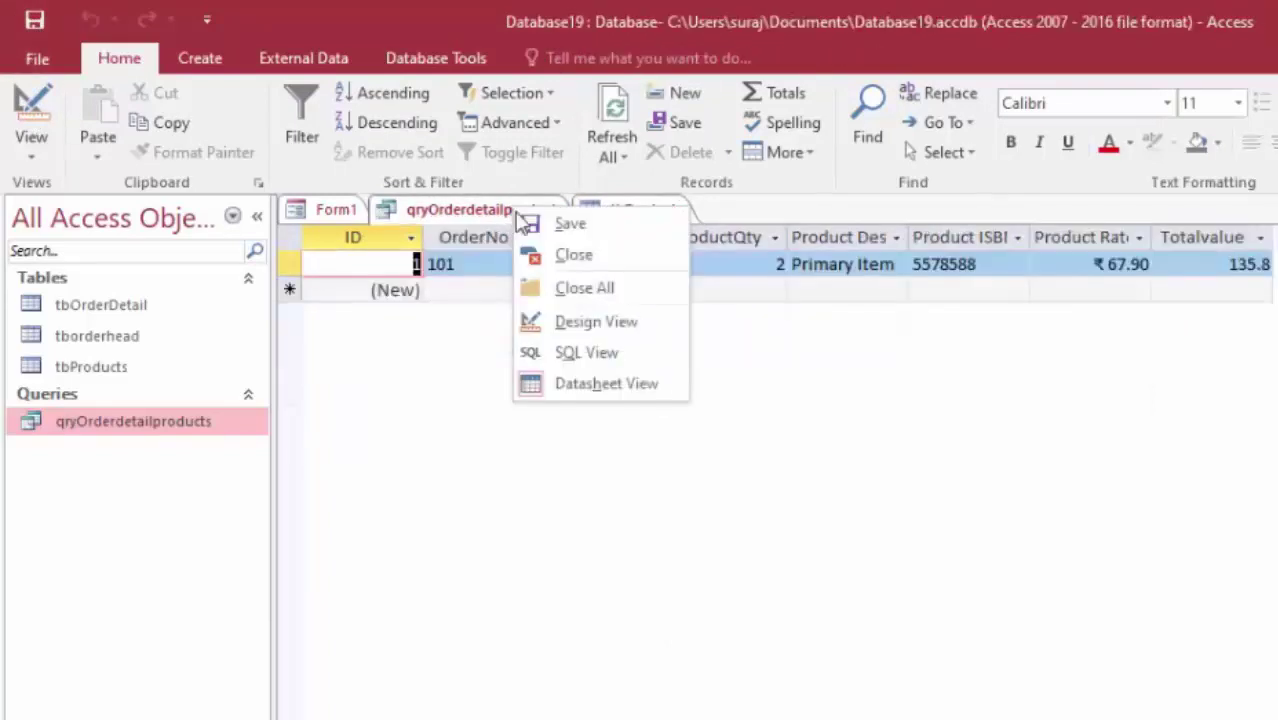
click(568, 174)
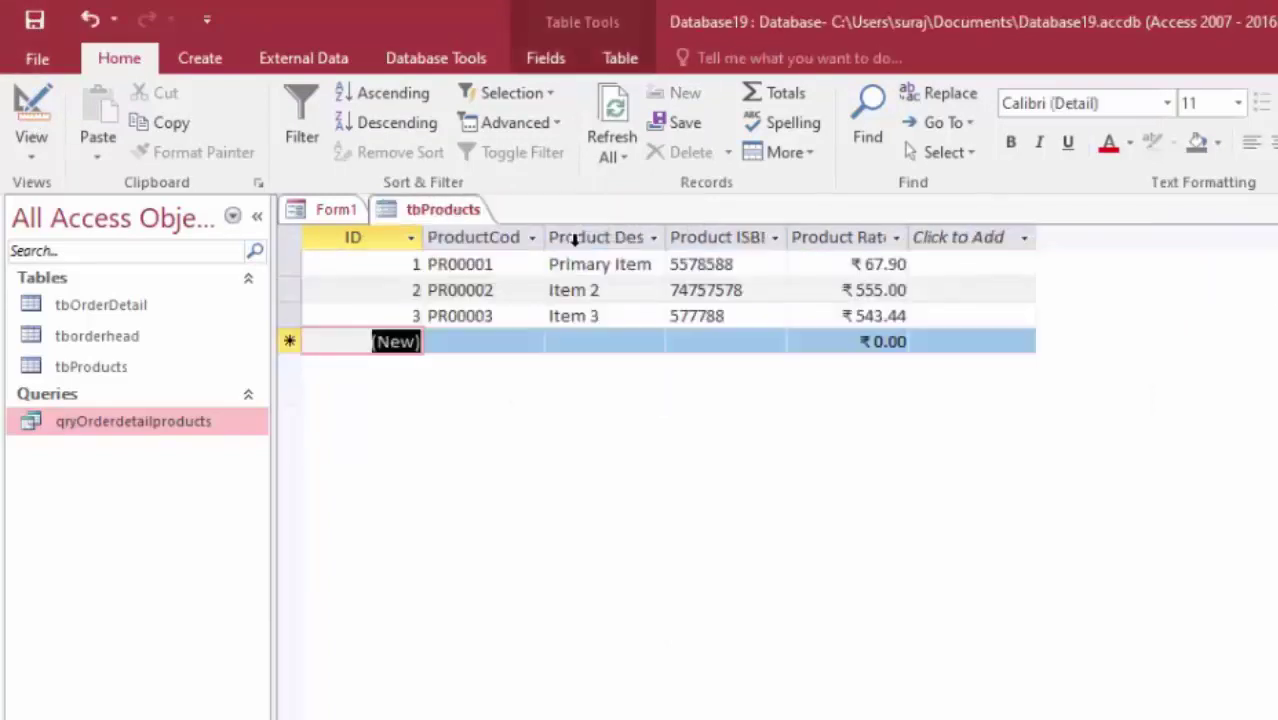
right_click(450, 214)
click(500, 254)
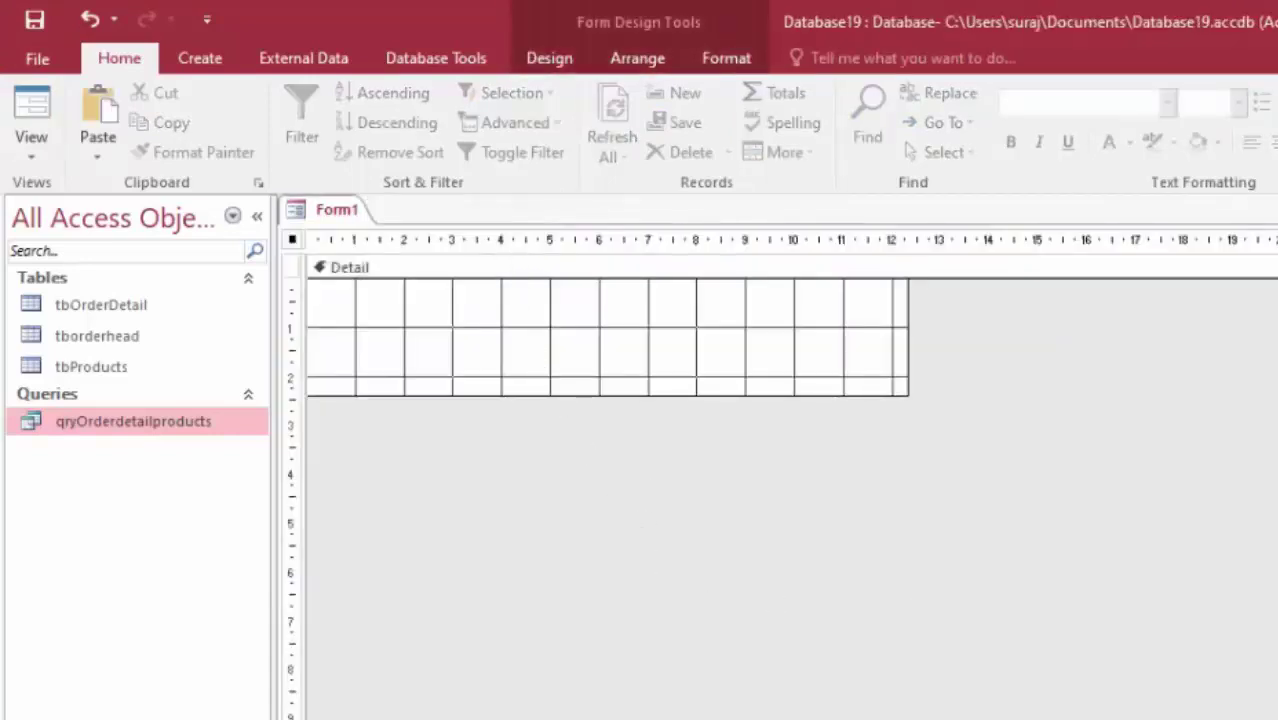
- Show Form1's field list from all tables and close the query results datasheet
click(549, 57)
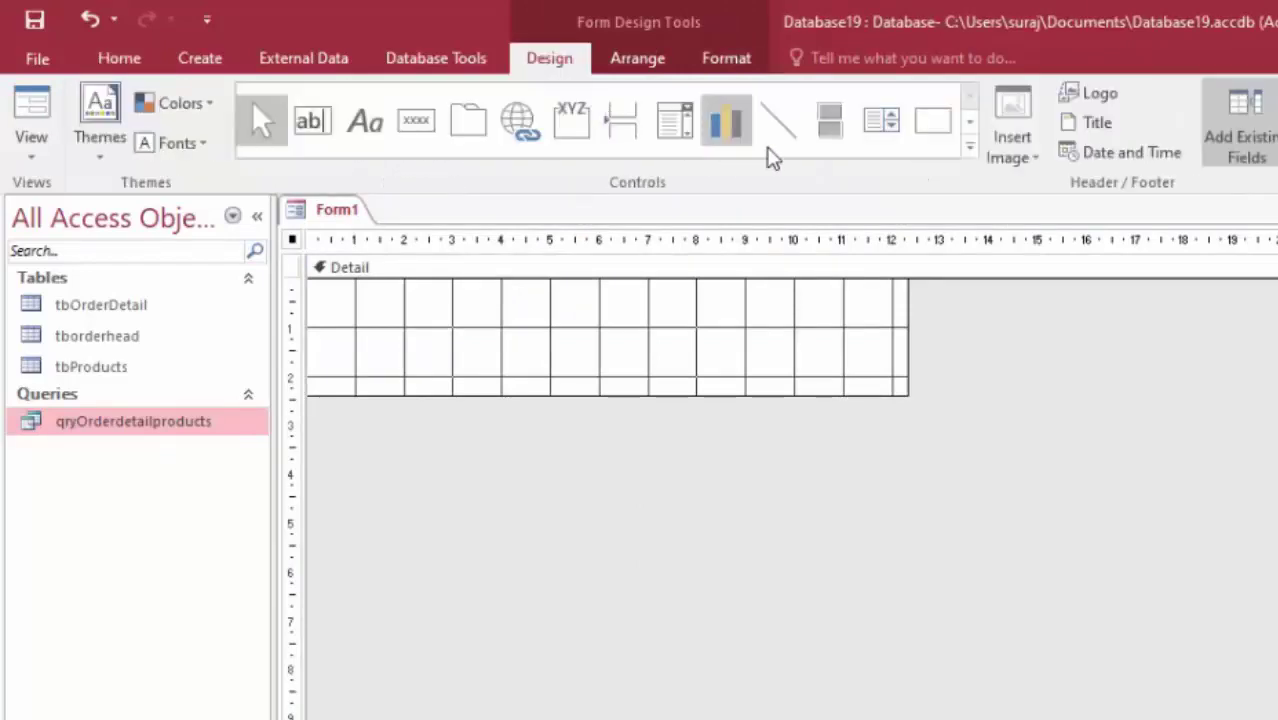
click(1120, 105)
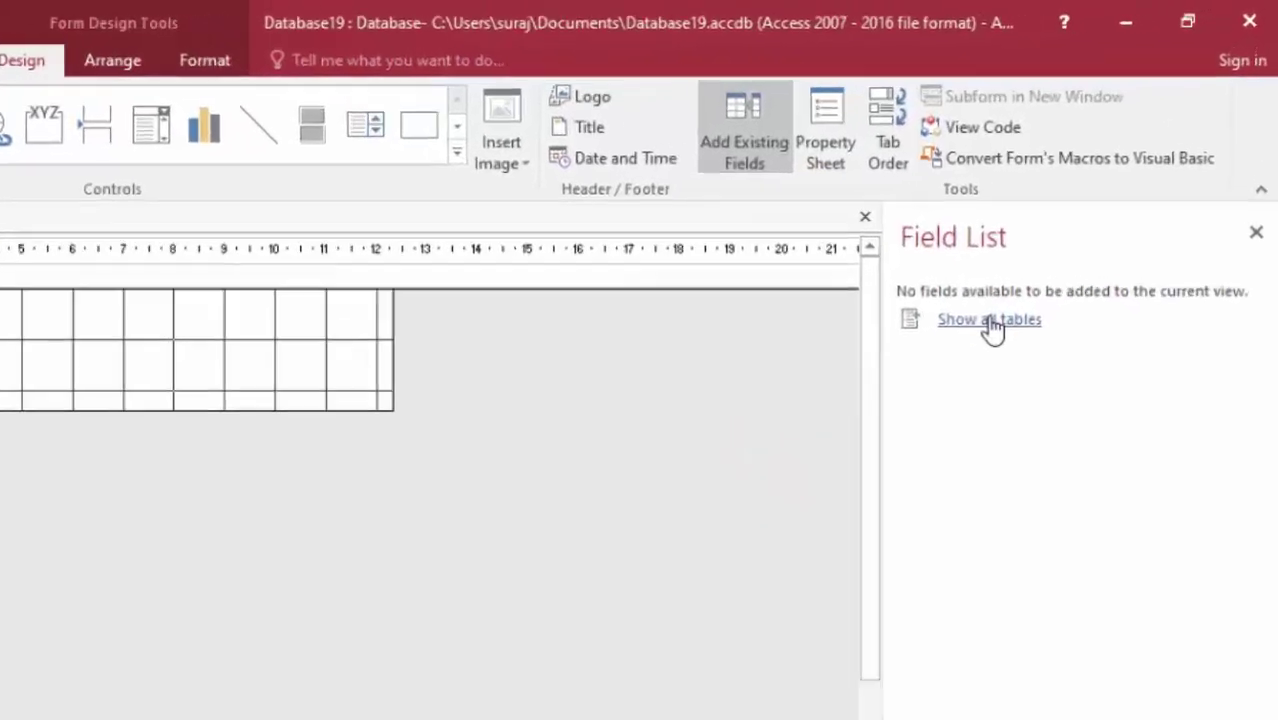
click(1076, 223)
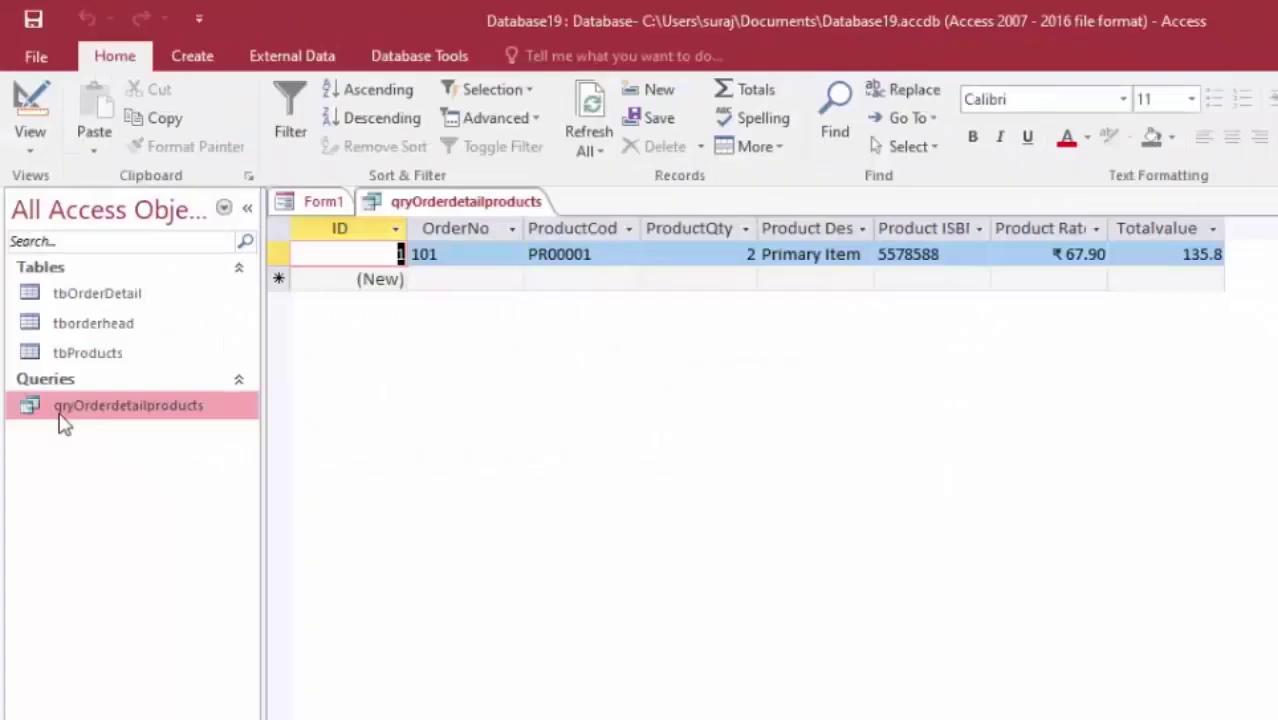
click(59, 412)
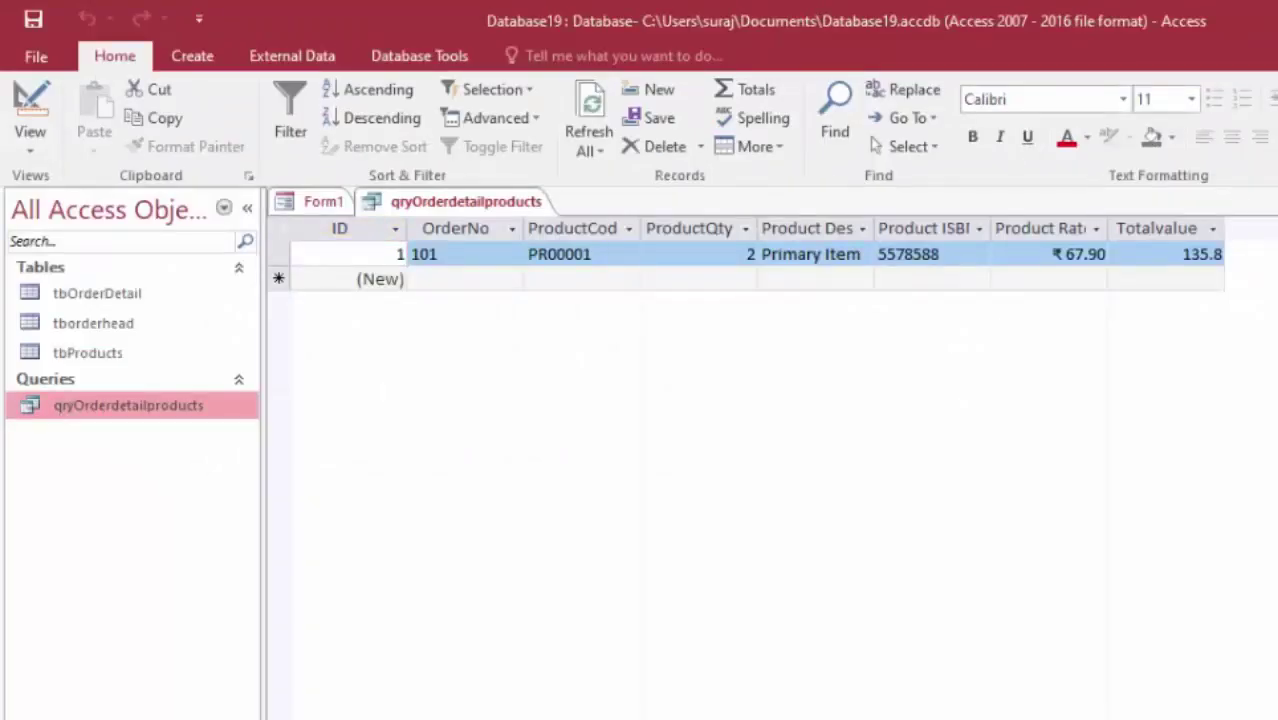
key(ctrl+F4)
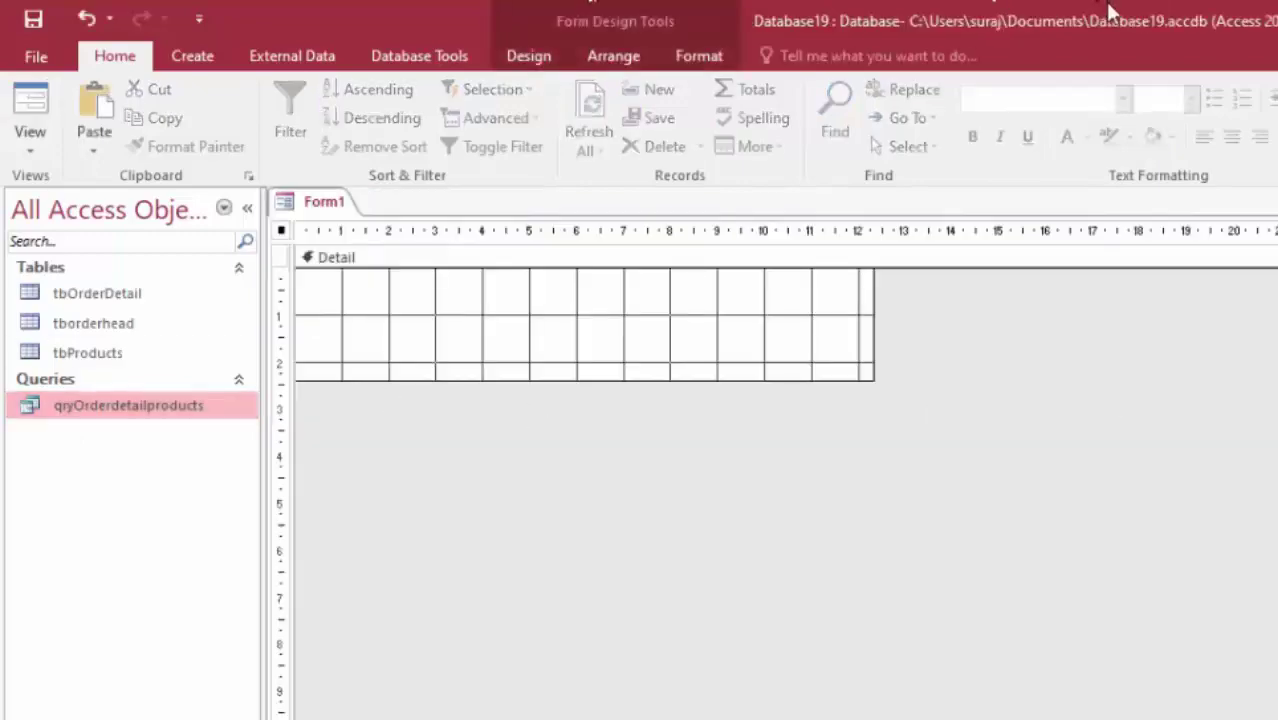
- Open Form1's Property Sheet on the All tab, with Record Source still empty
click(535, 64)
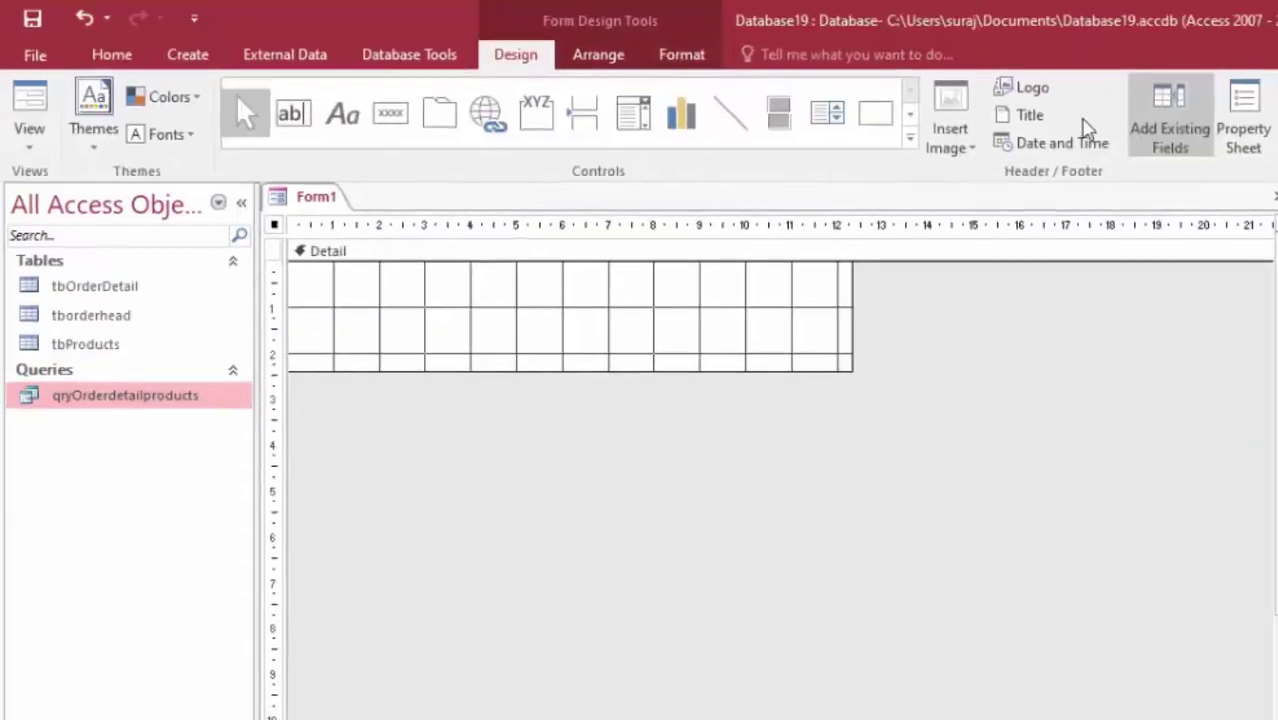
click(1095, 96)
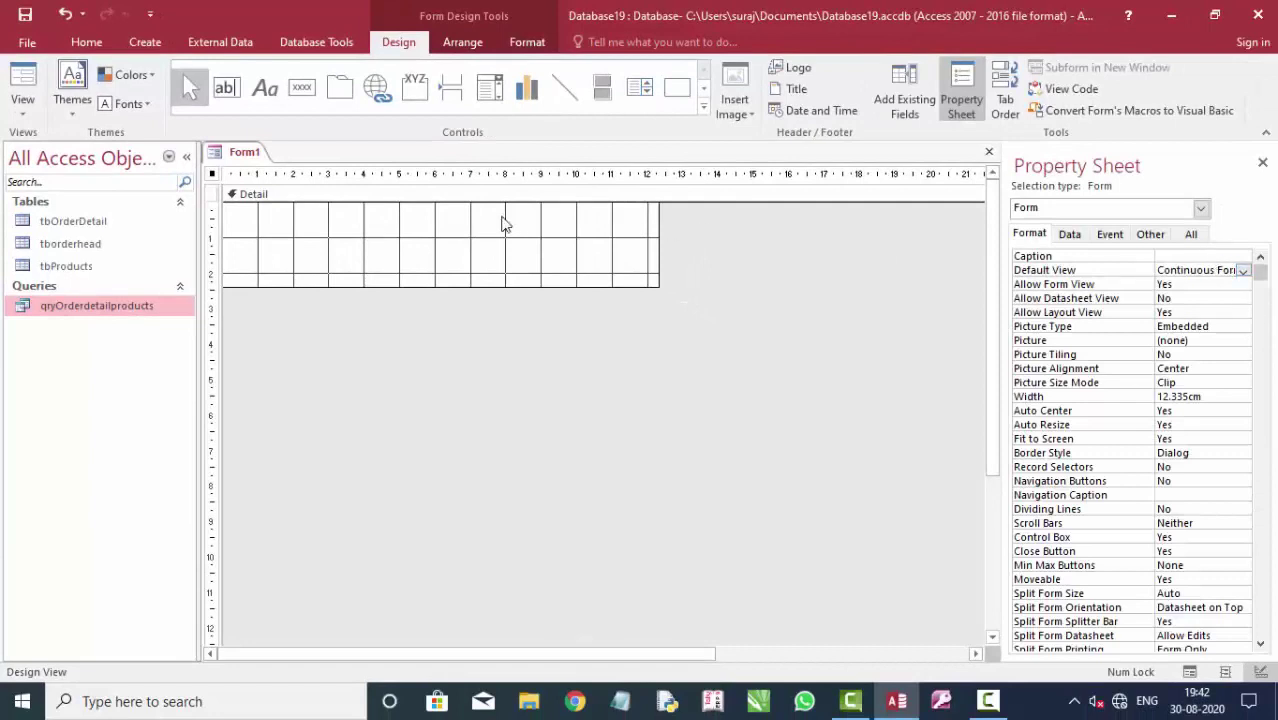
click(1191, 236)
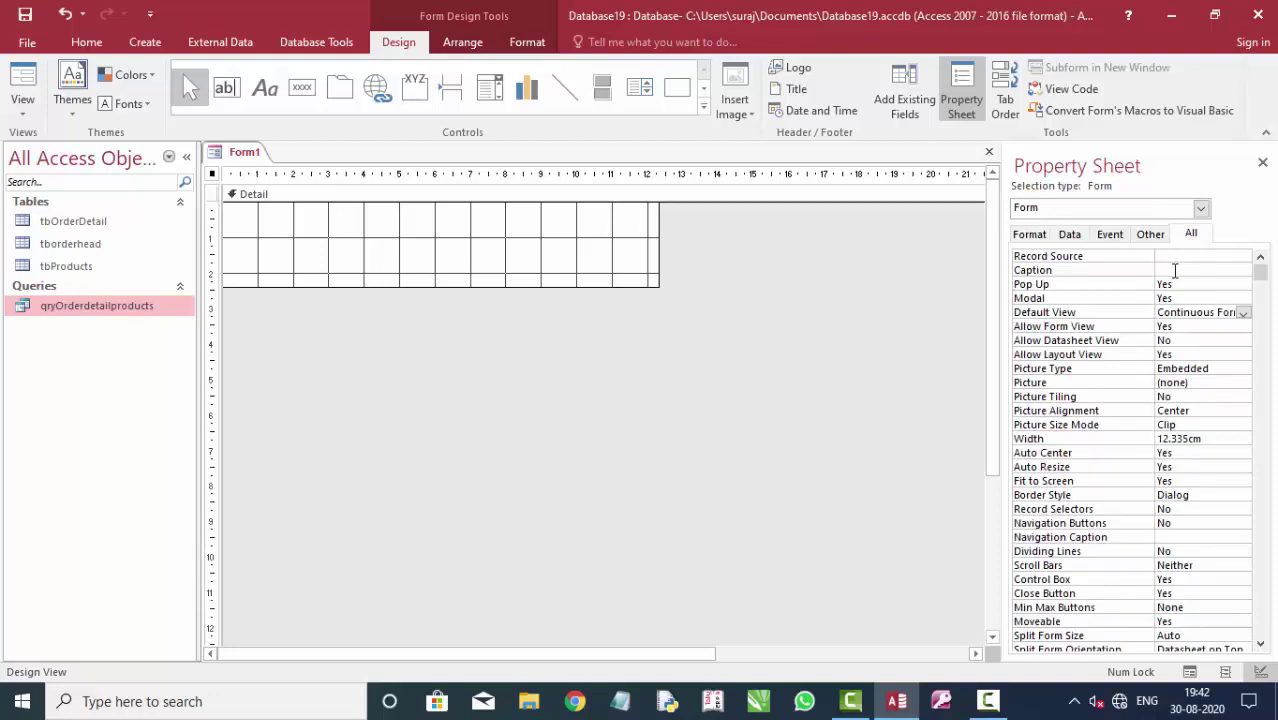
- Set Form1's Record Source to qryOrderdetailproducts and list its fields from all tables
click(1069, 234)
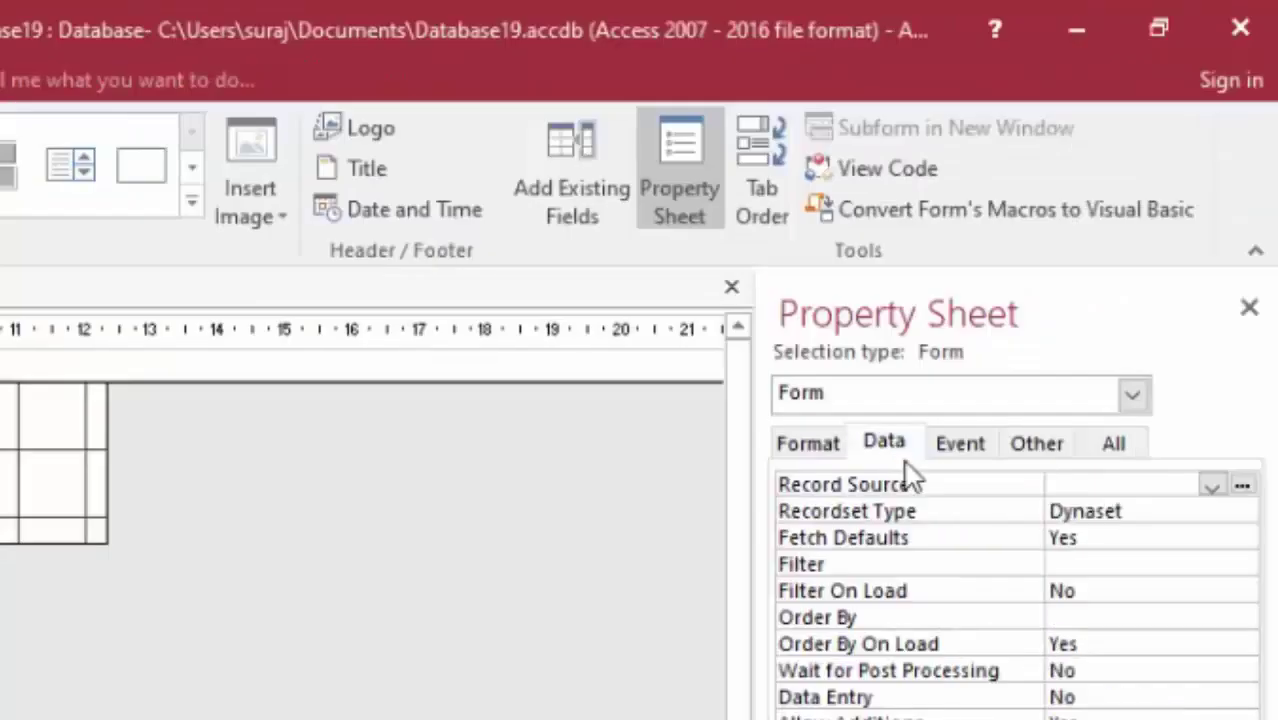
click(1241, 256)
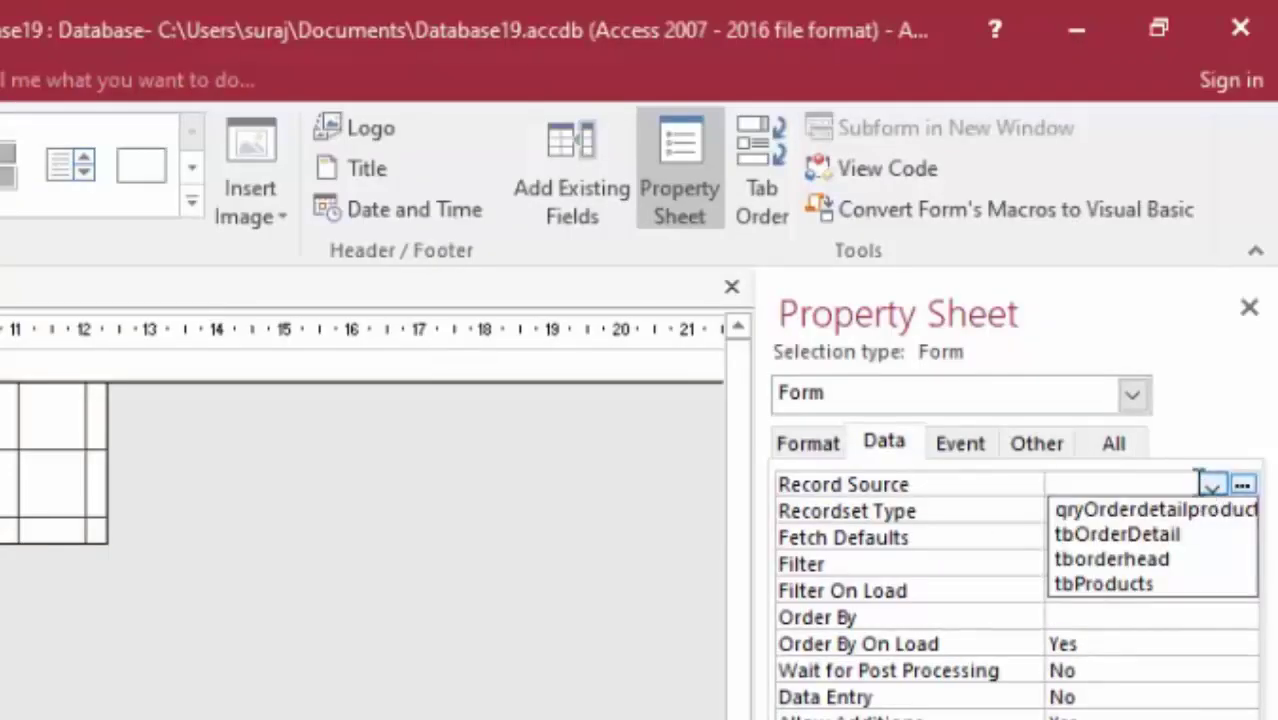
click(1146, 511)
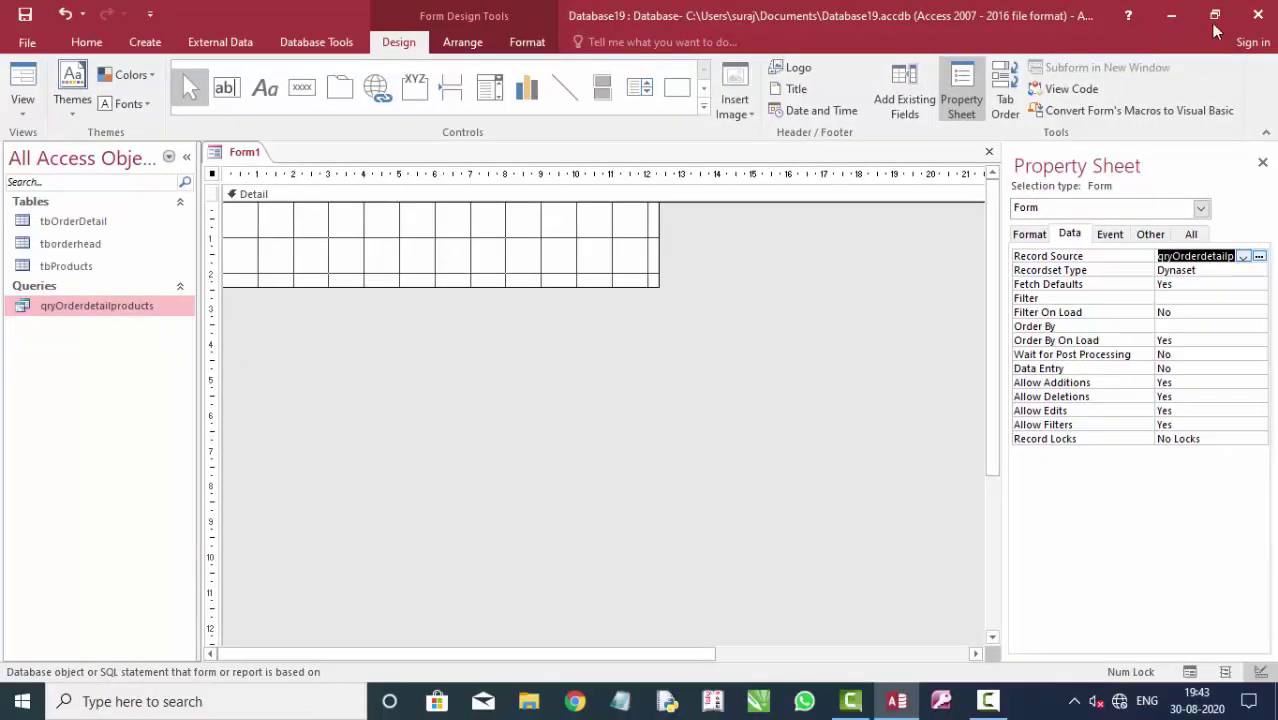
click(904, 92)
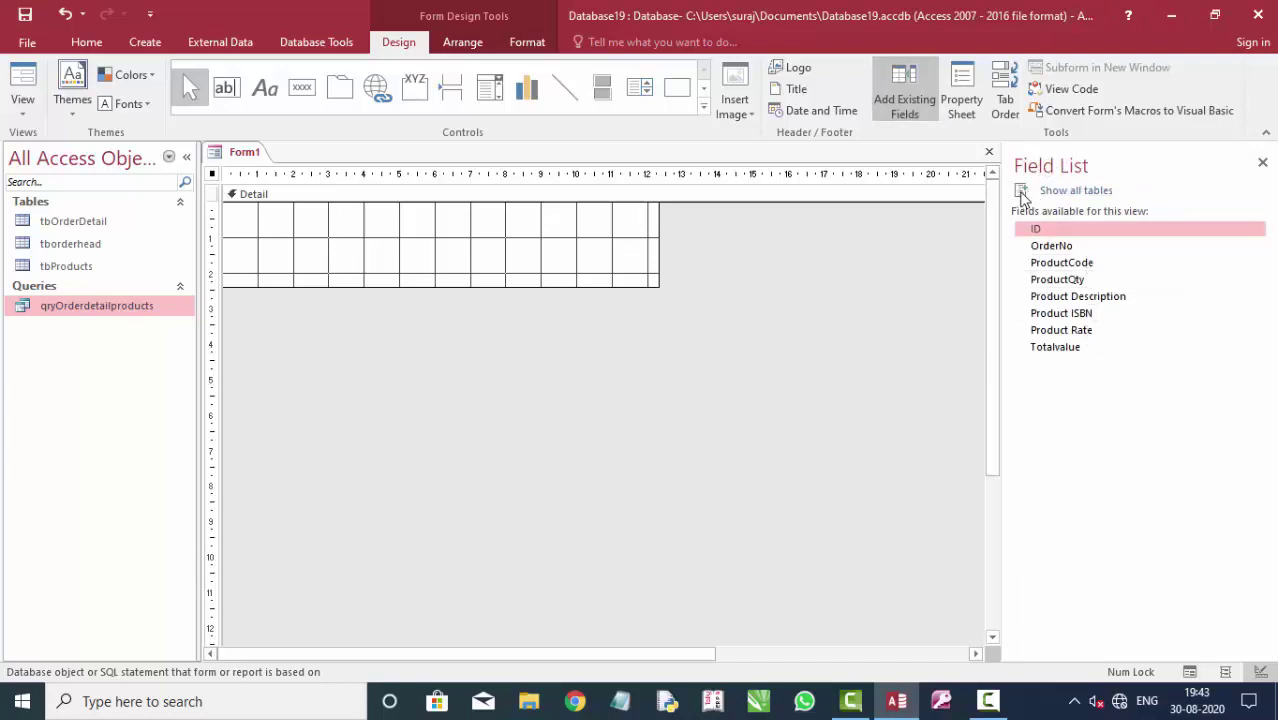
click(1055, 192)
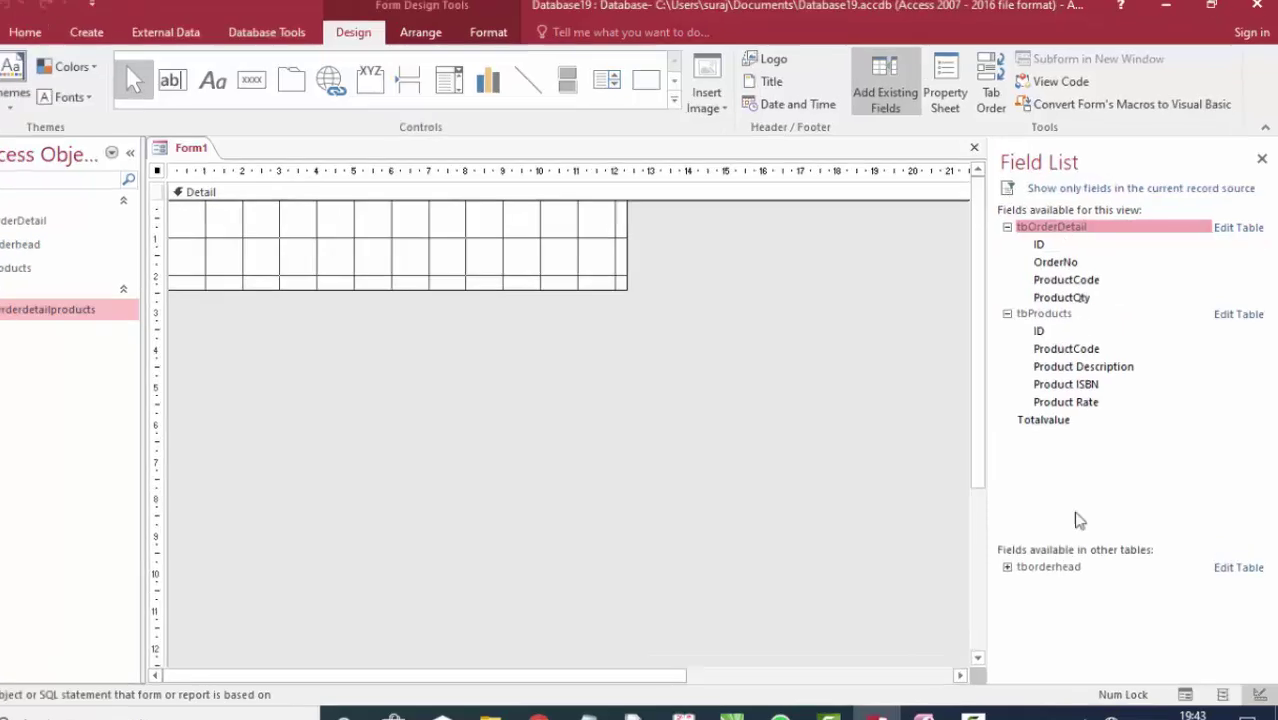
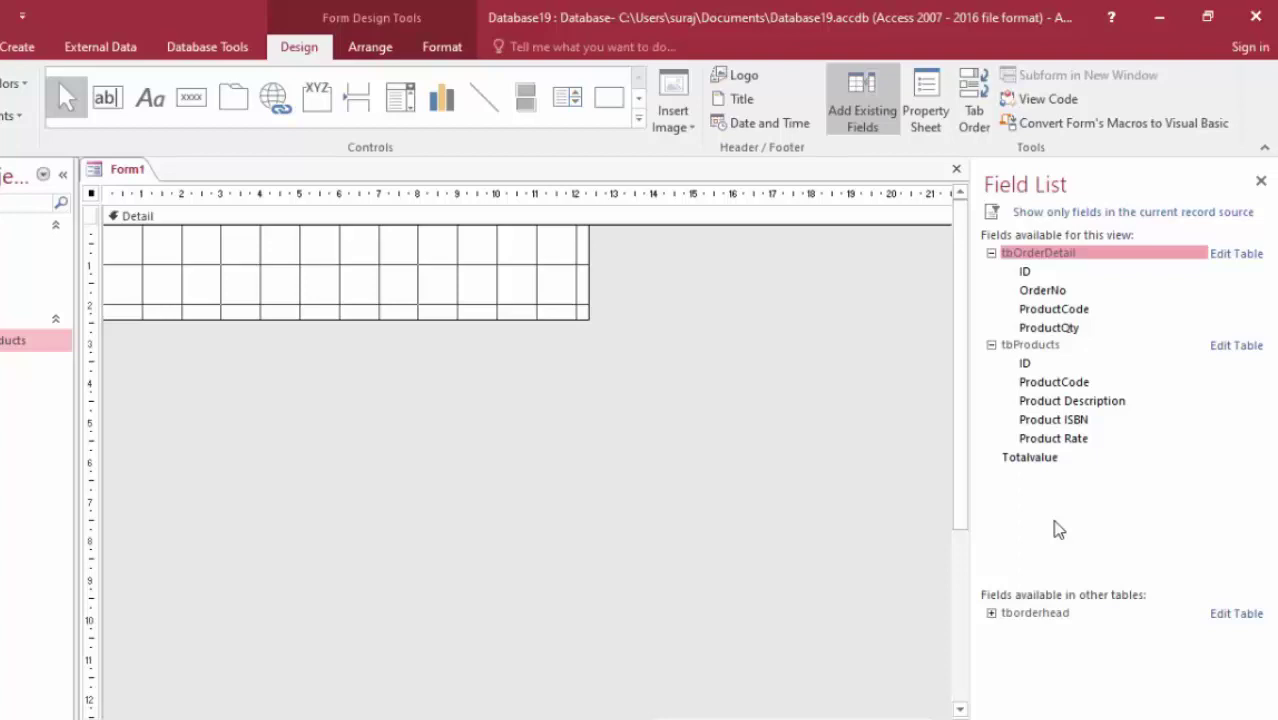
- Add ProductCode, Product Description, Product ISBN, Product Rate and ProductQty from the Field List
double_click(1062, 312)
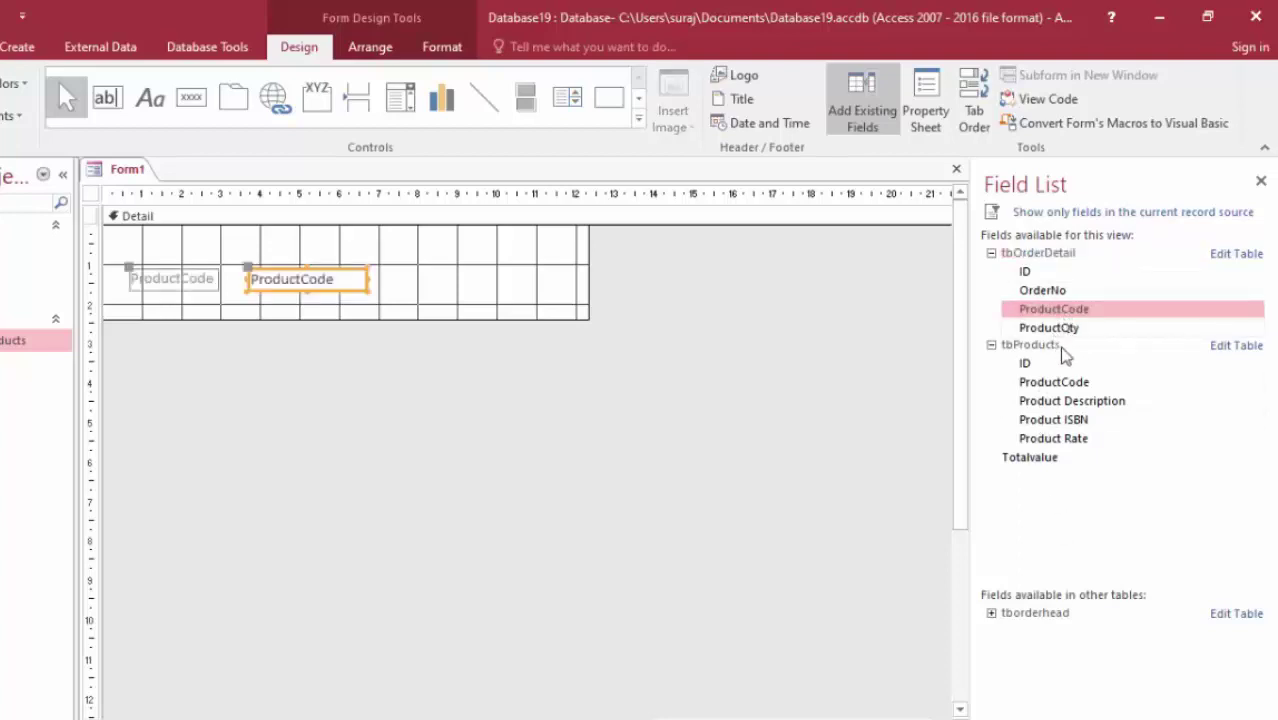
double_click(1077, 401)
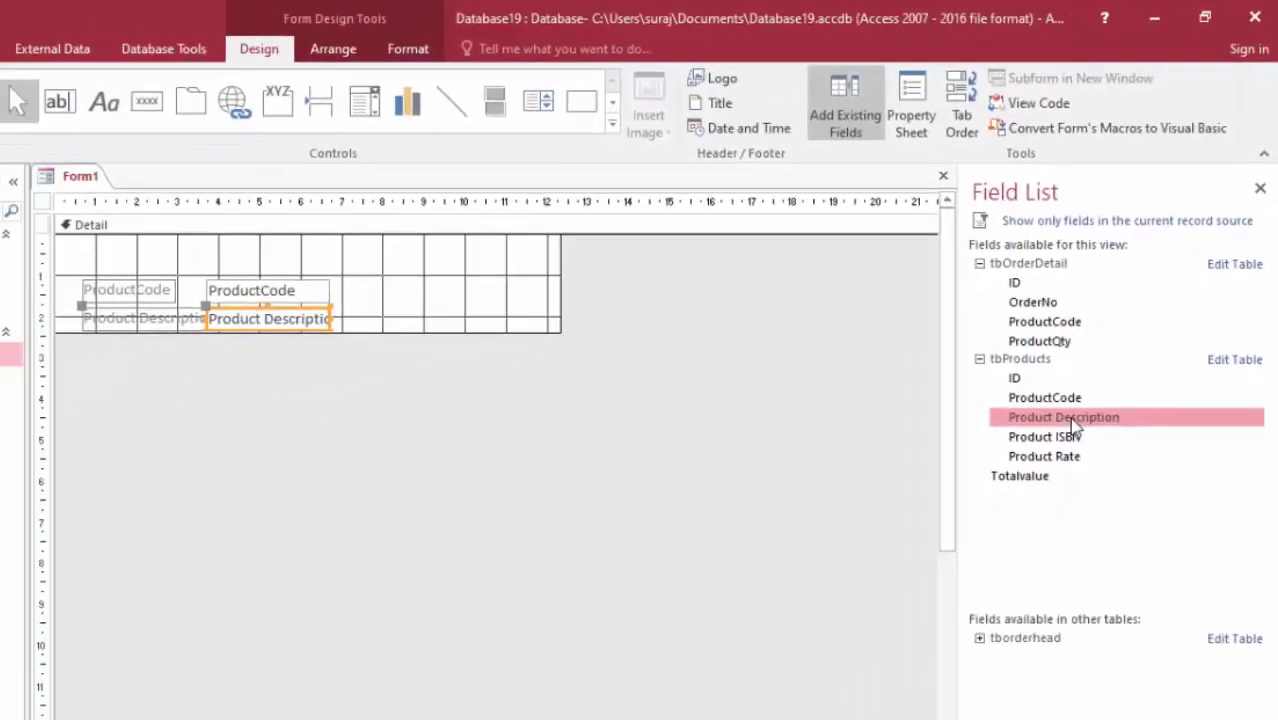
double_click(1044, 437)
double_click(1044, 456)
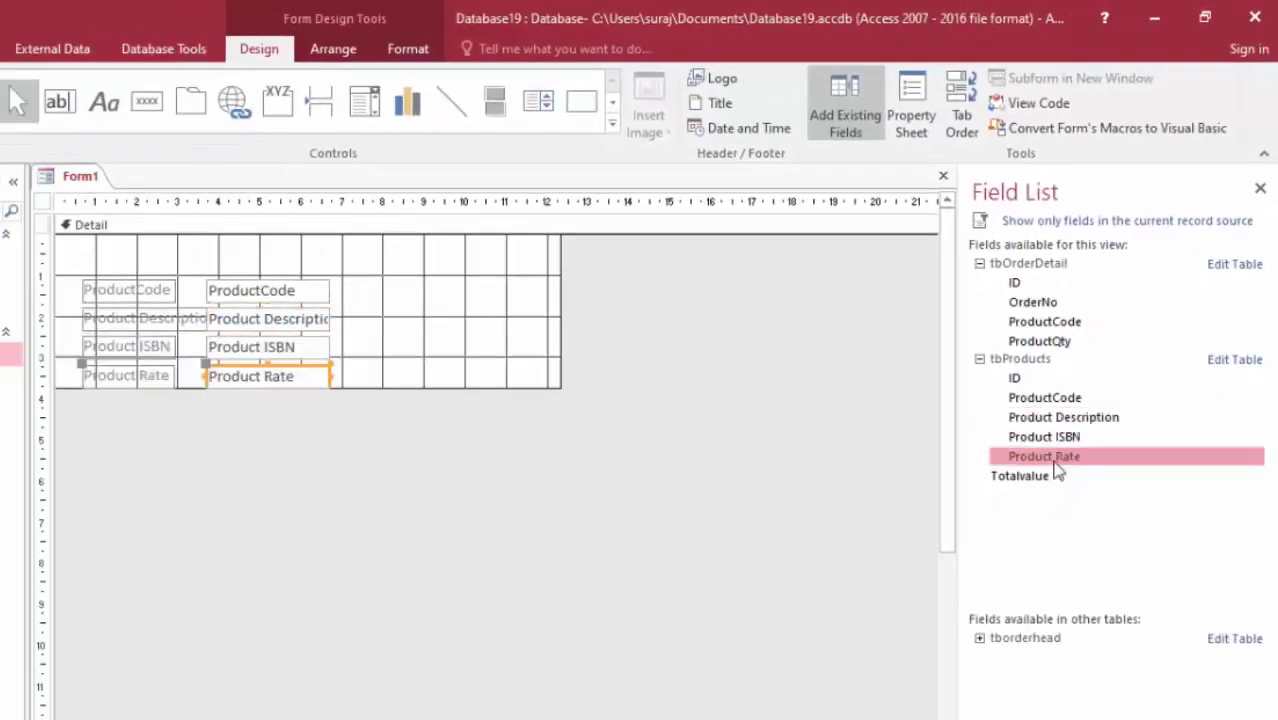
click(1045, 342)
double_click(1045, 342)
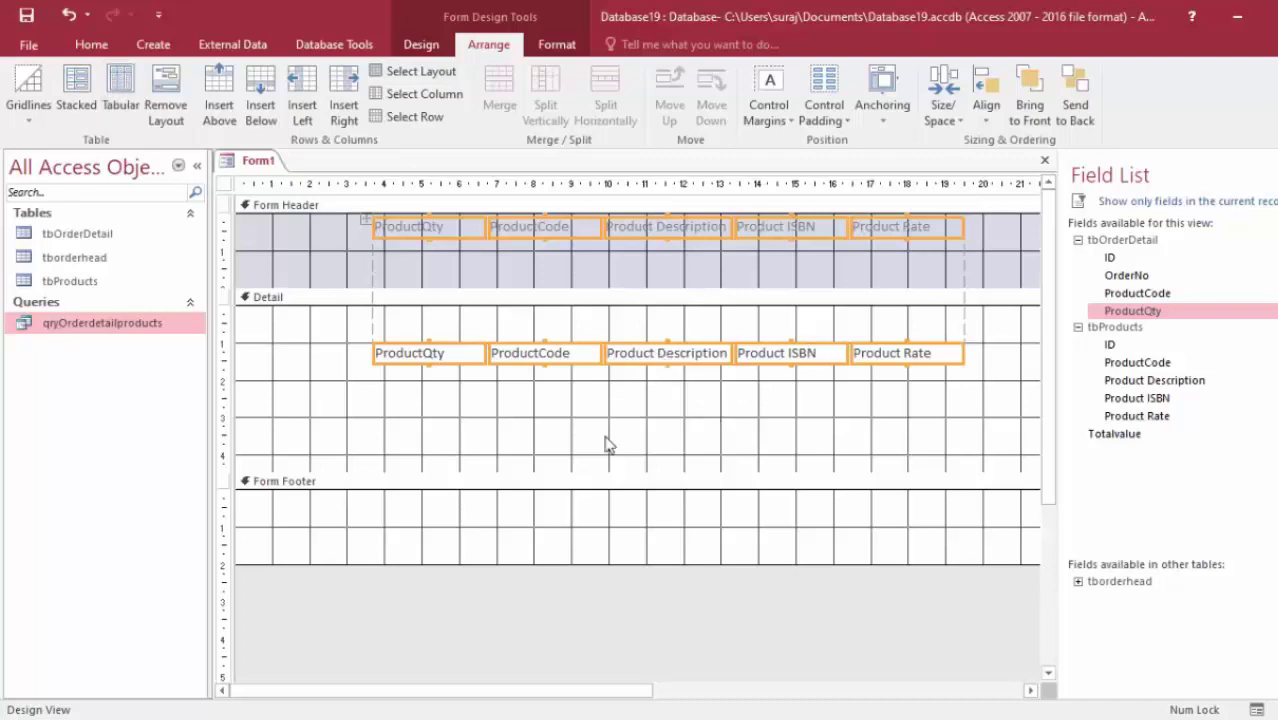
- Shorten the Detail, Form Header and Form Footer sections and shift the field layout to the left edge
drag(609, 472, 622, 402)
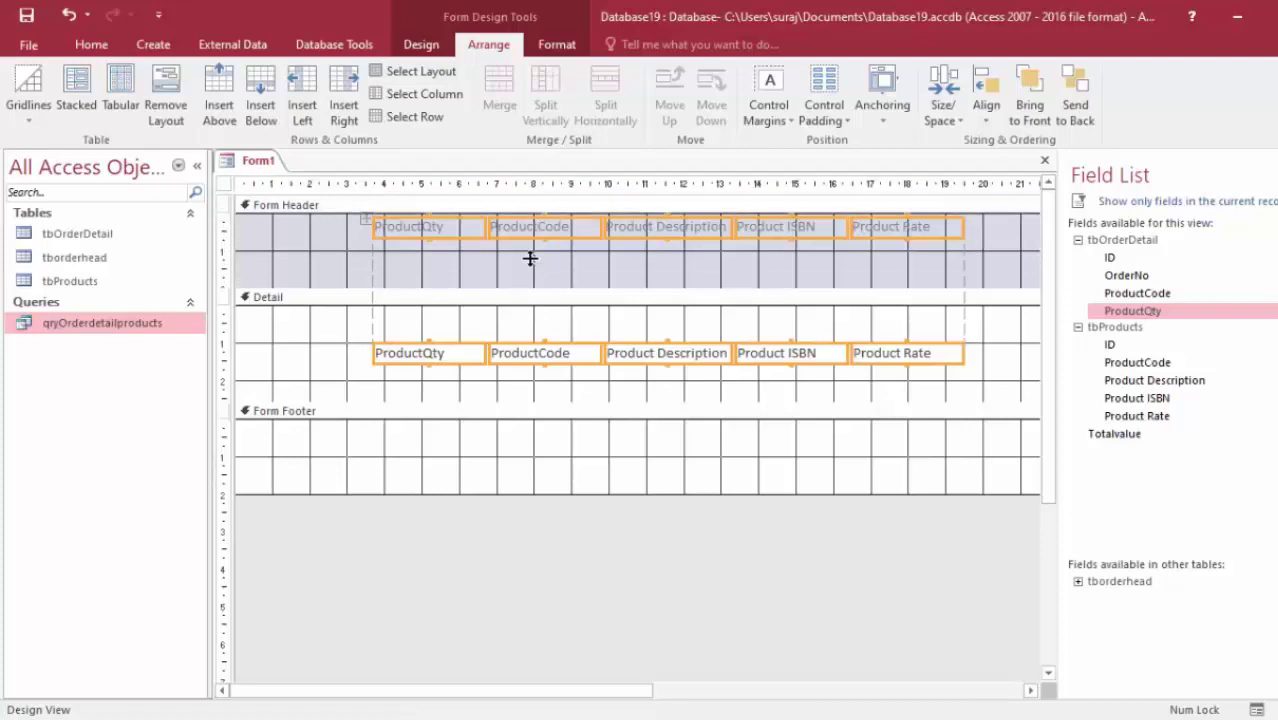
drag(528, 289, 528, 262)
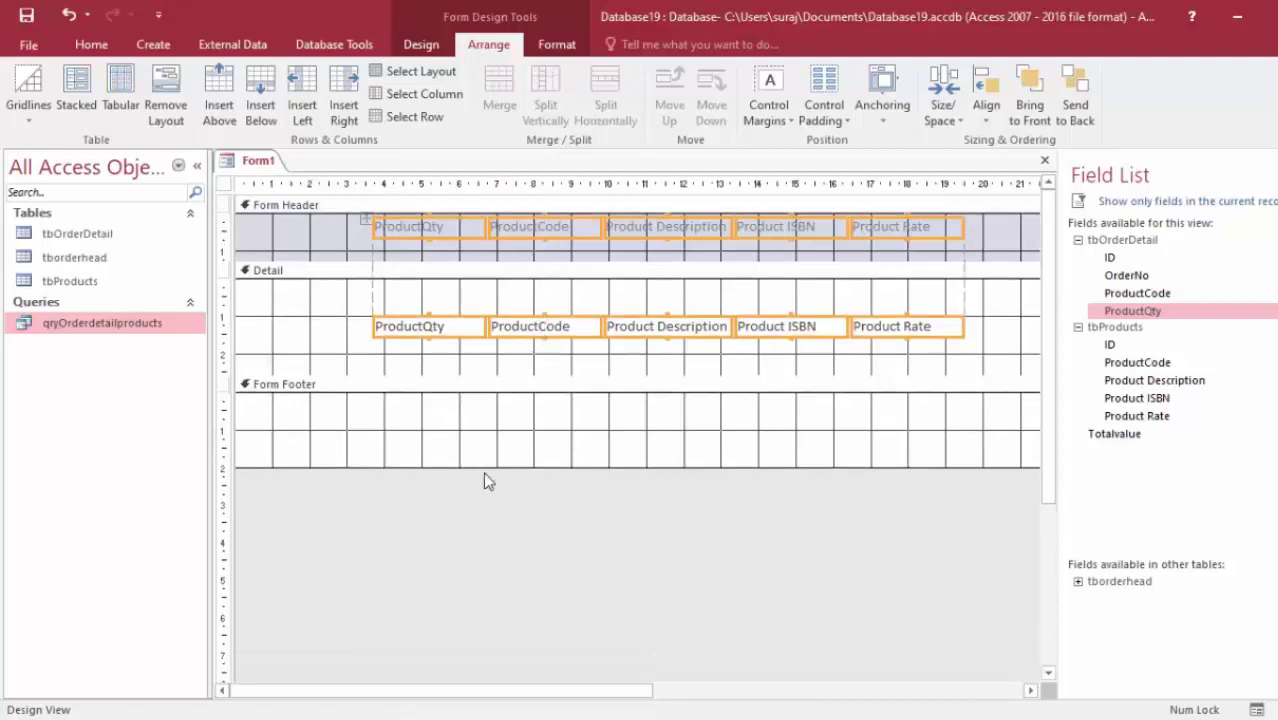
drag(486, 466, 488, 424)
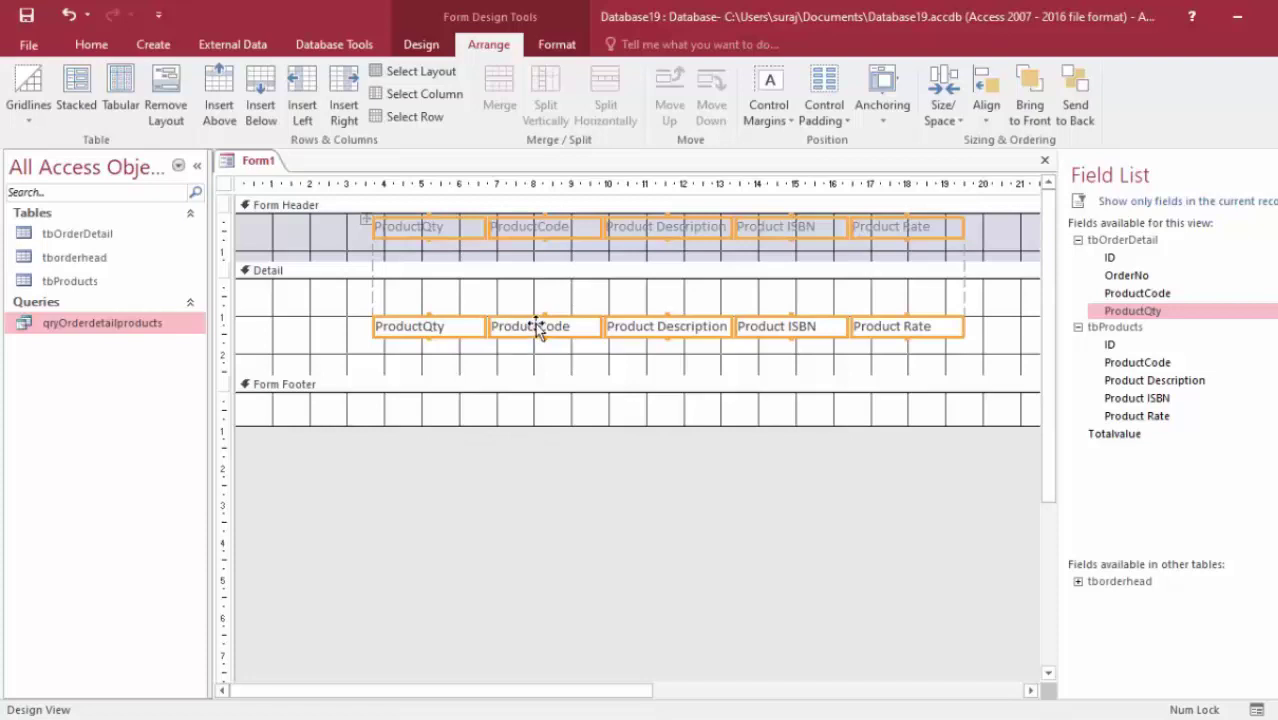
drag(537, 328, 399, 320)
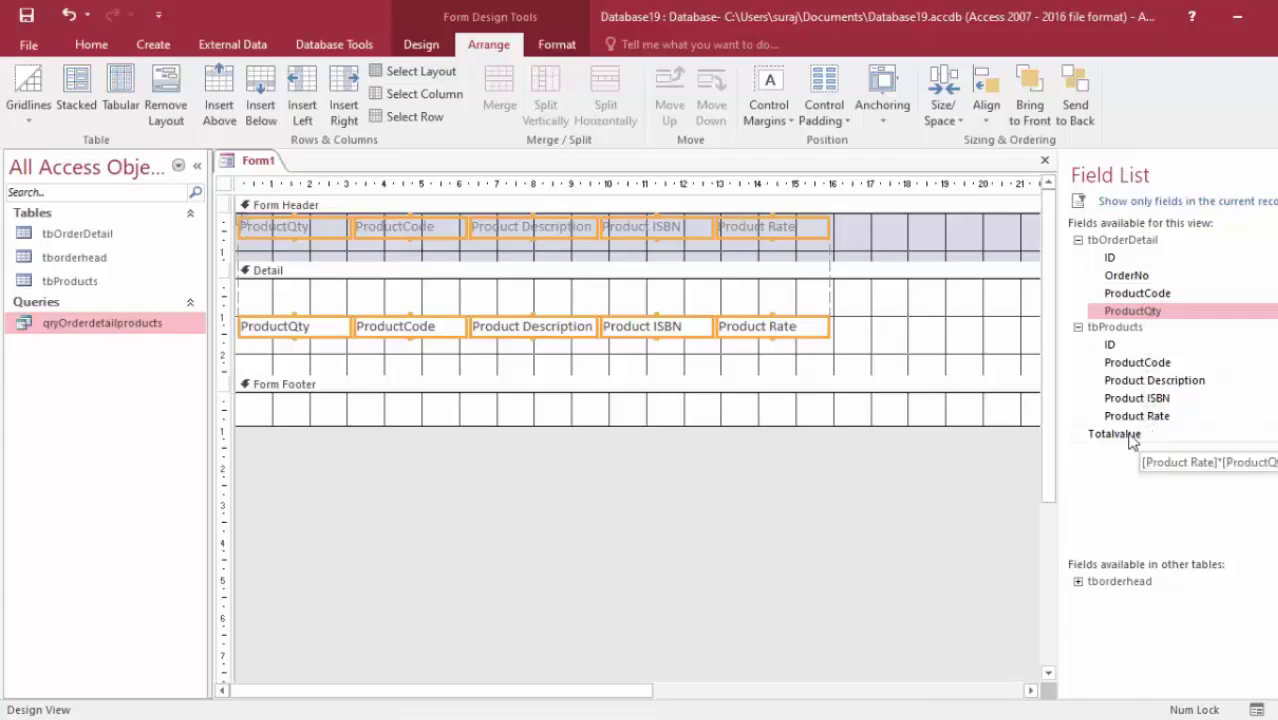
- Move Totalvalue into the Product Rate row and join the row's controls in a Tabular layout
mouse_move(1132, 441)
mouse_down()
mouse_move(1067, 522)
mouse_move(940, 371)
mouse_up()
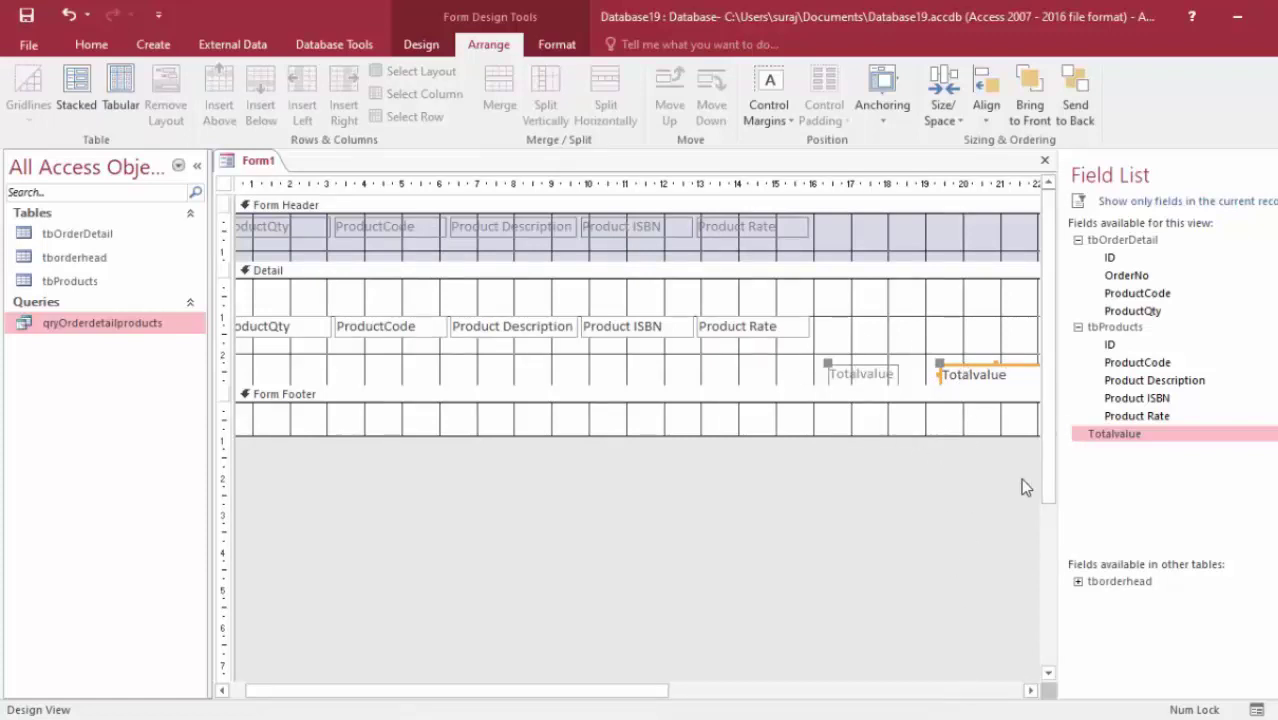
click(842, 373)
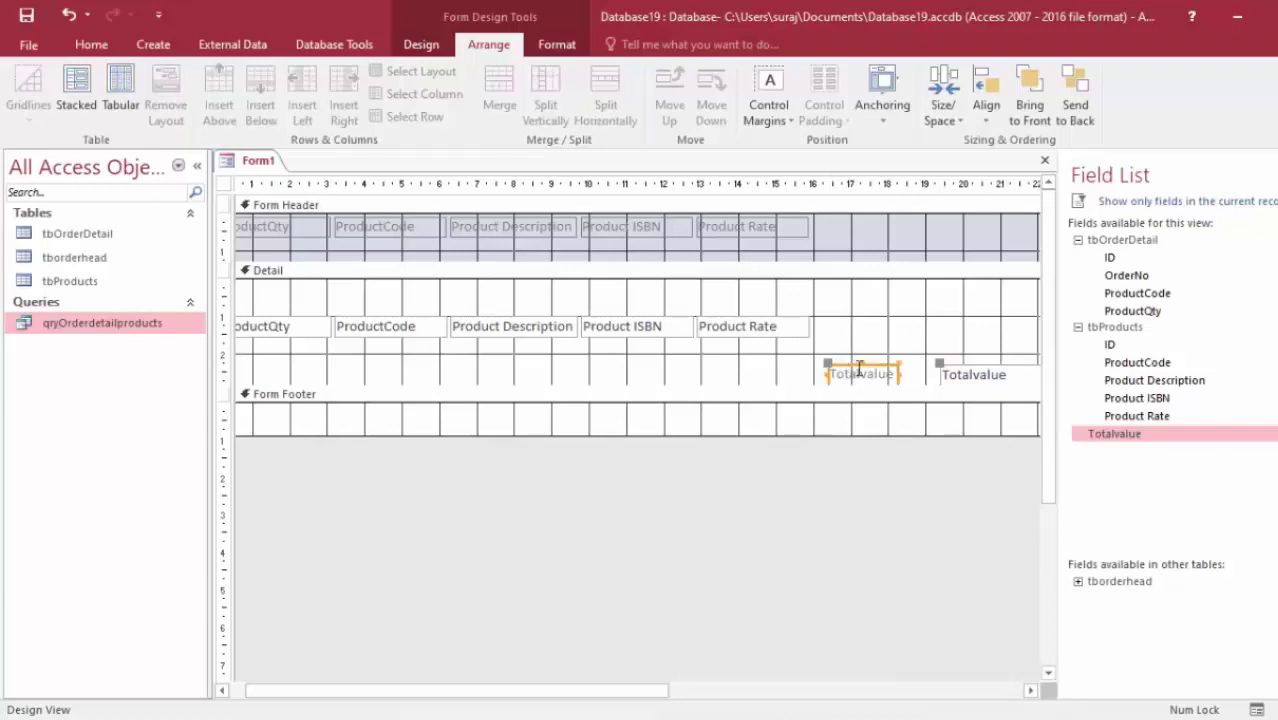
drag(850, 368, 844, 320)
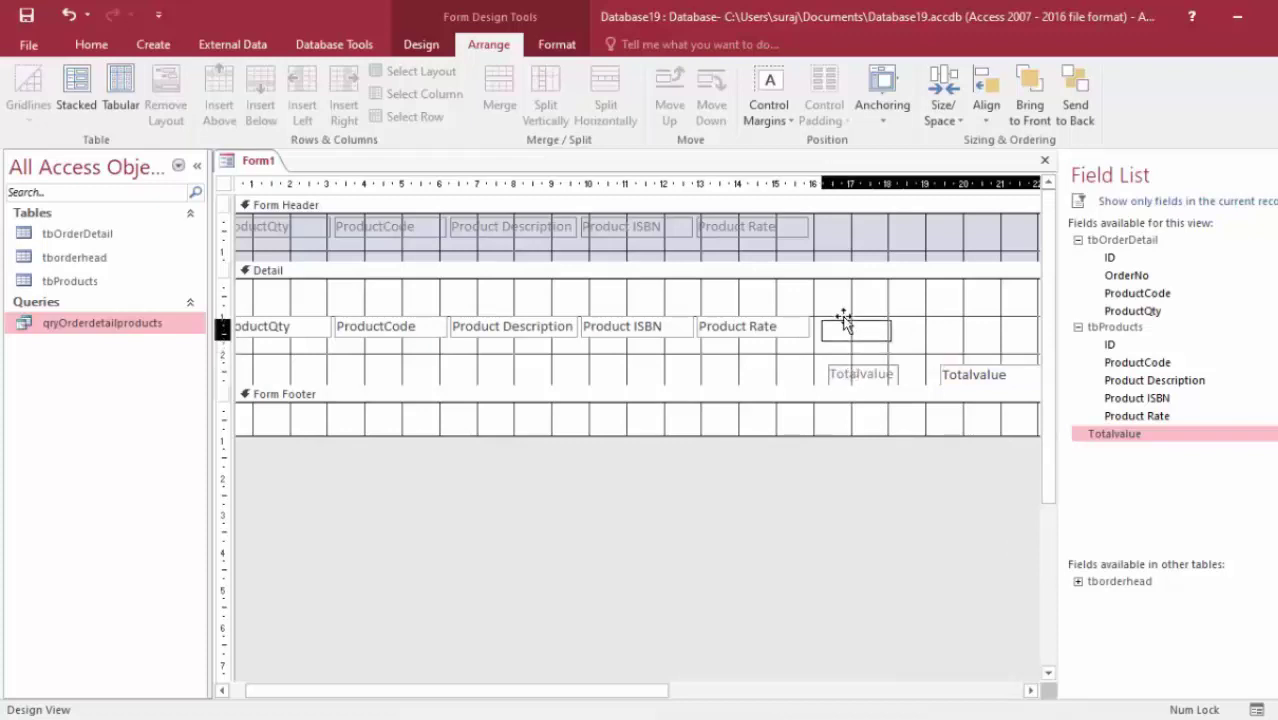
click(965, 336)
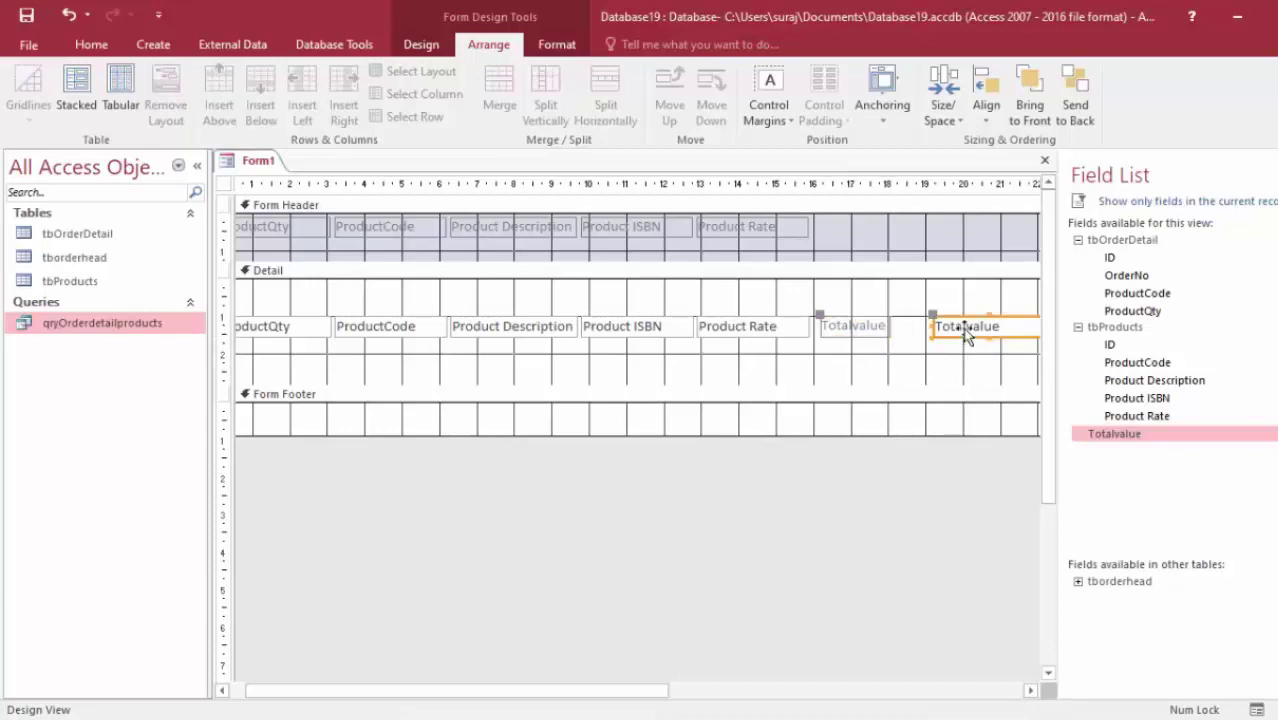
click(963, 378)
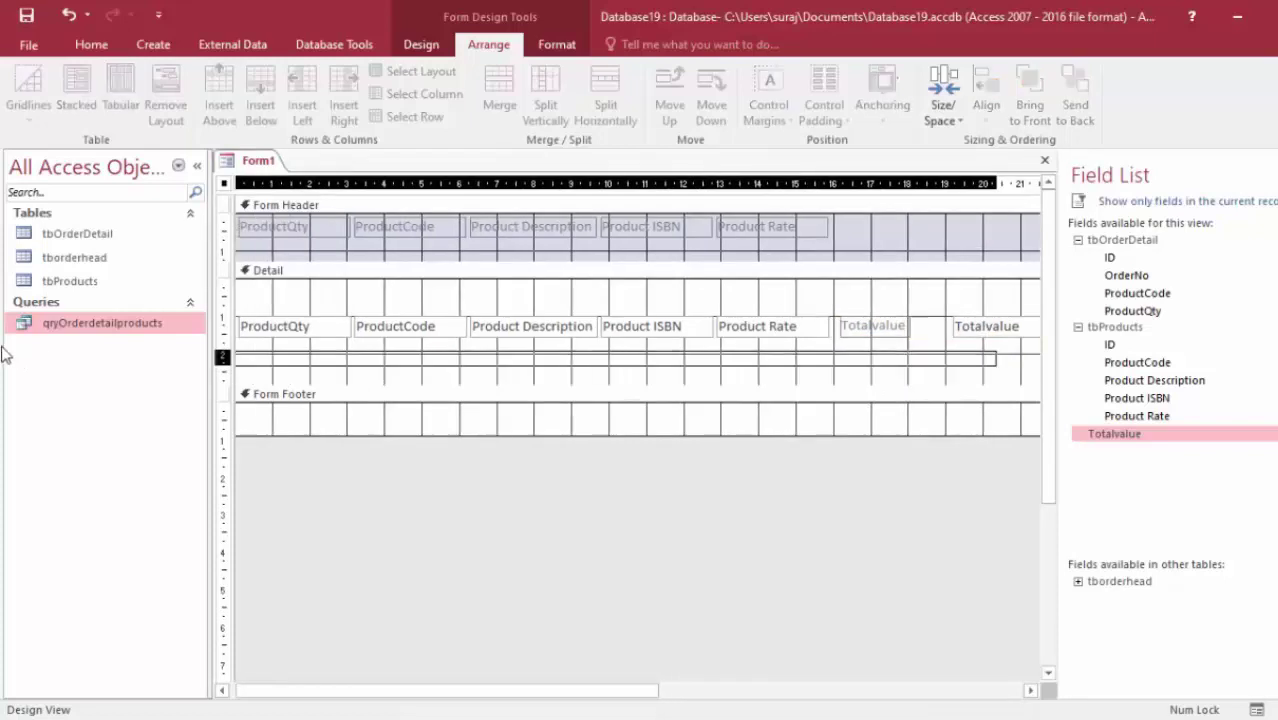
click(224, 326)
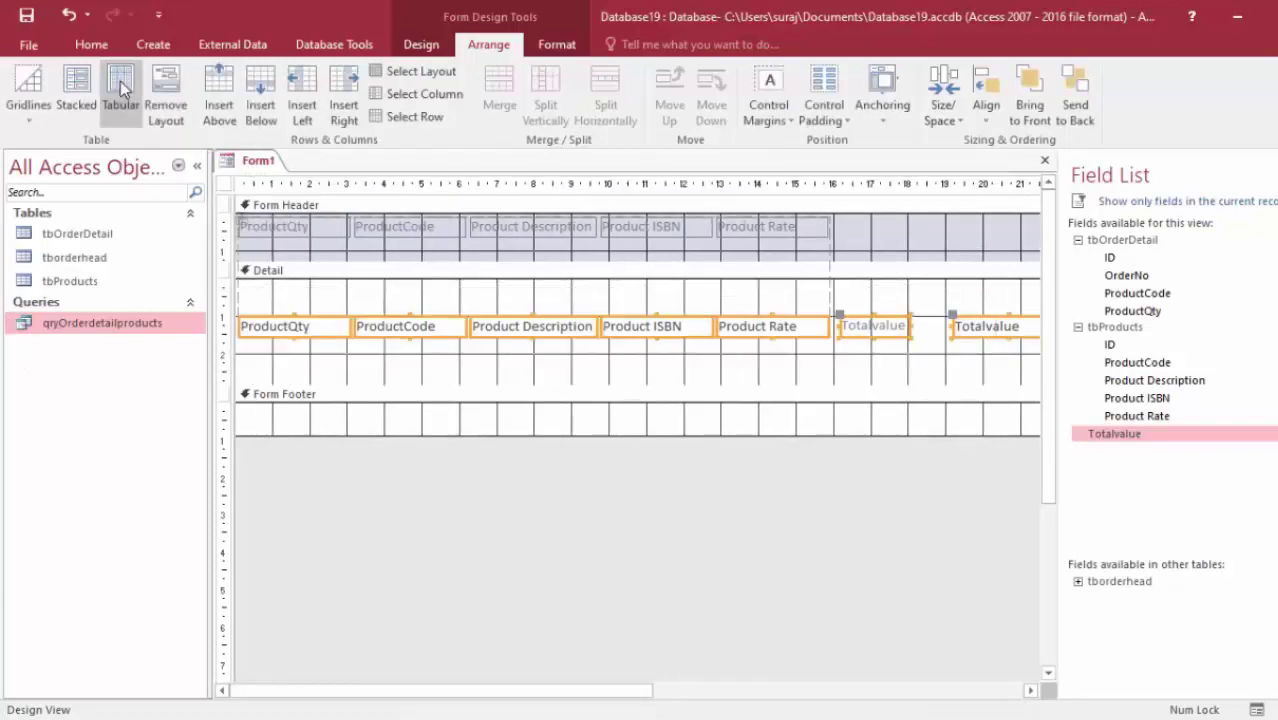
click(121, 90)
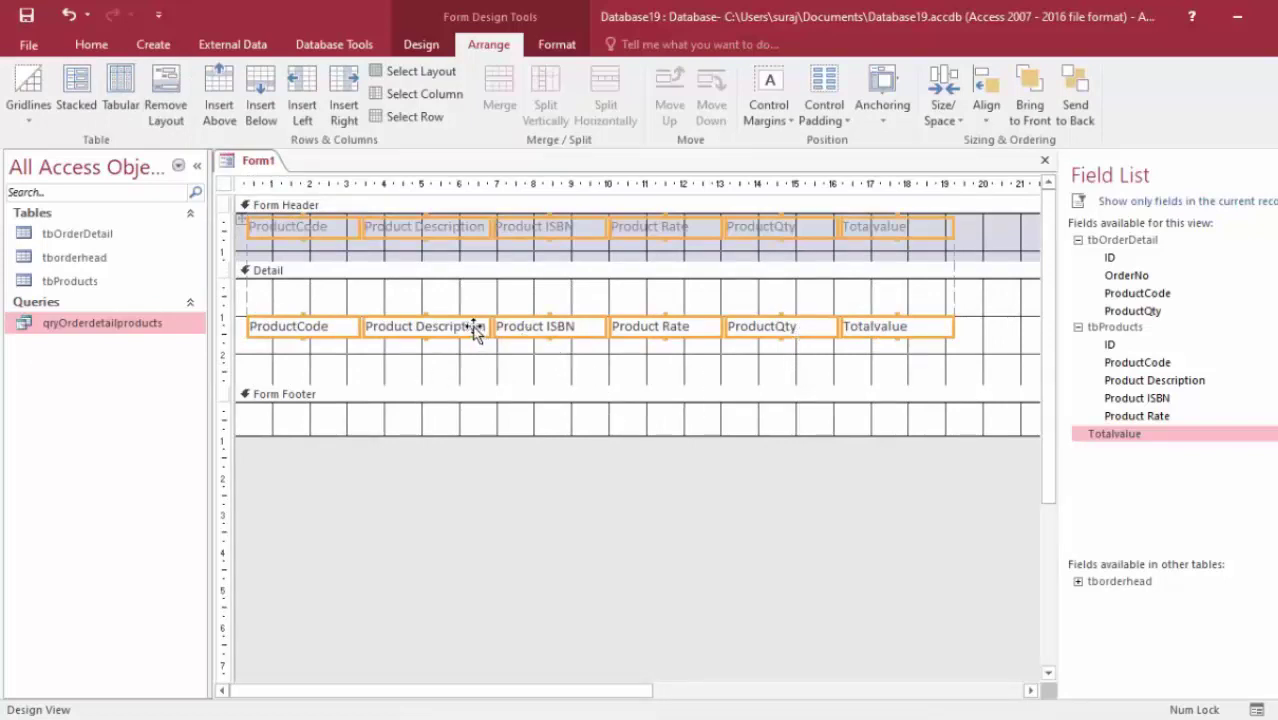
- Pull the Form Footer bar up to shorten Detail, undoing an accidental Form Header enlargement
drag(474, 328, 476, 305)
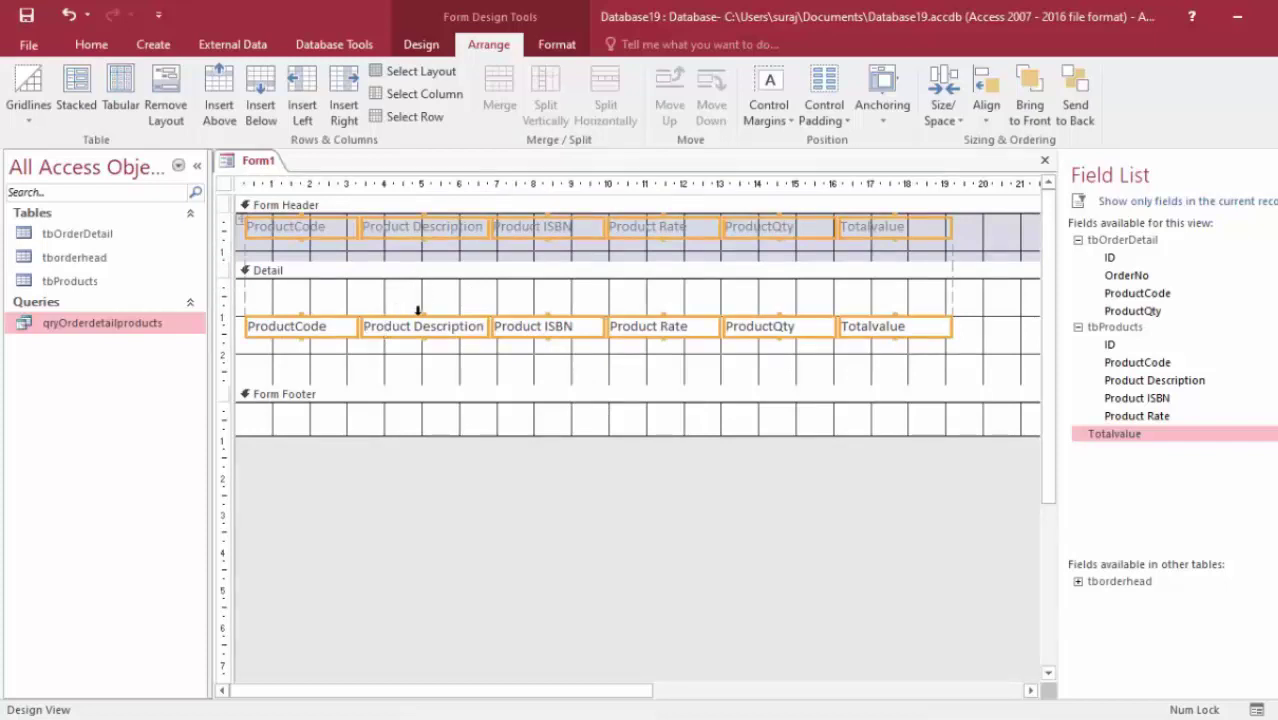
drag(422, 386, 423, 358)
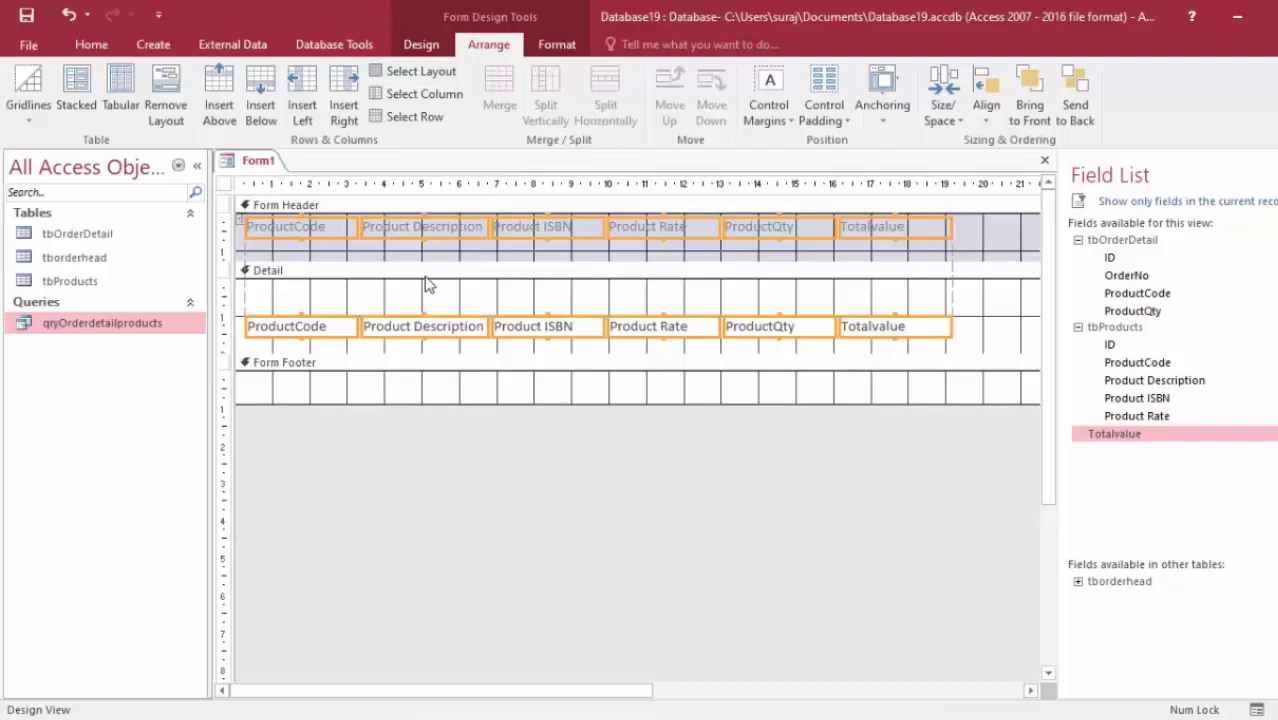
drag(428, 264, 428, 297)
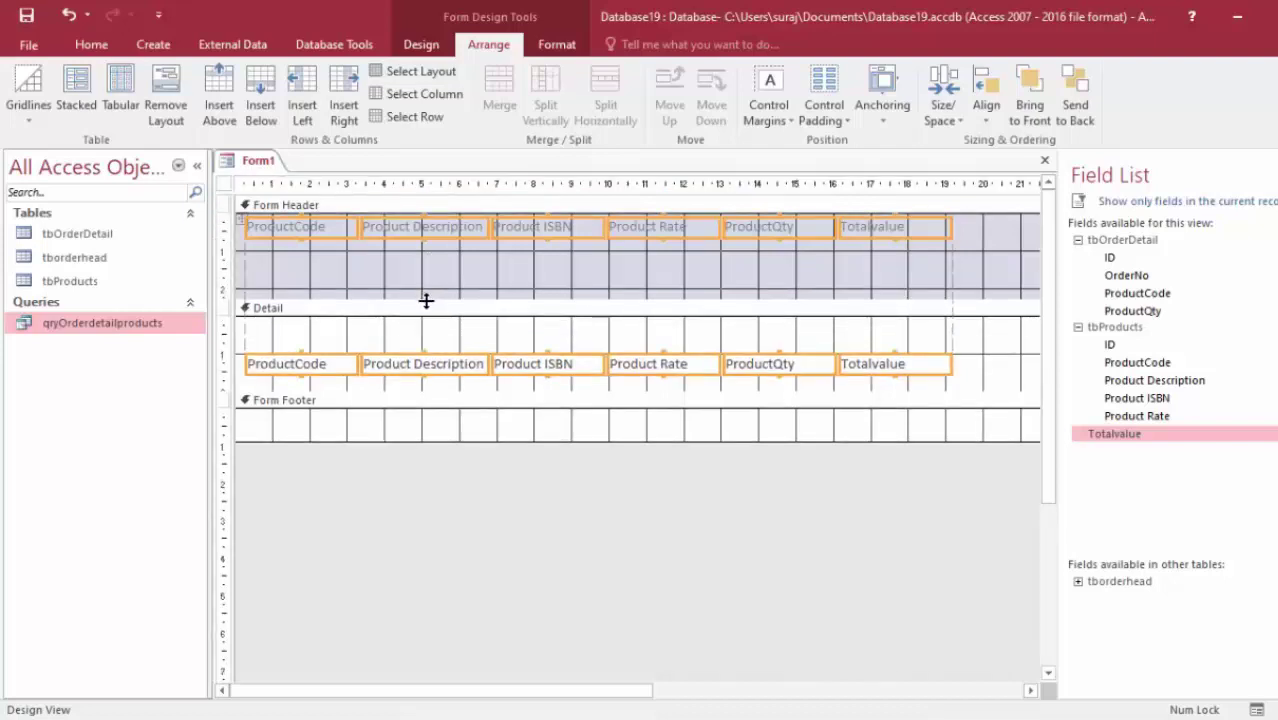
key(ctrl+z)
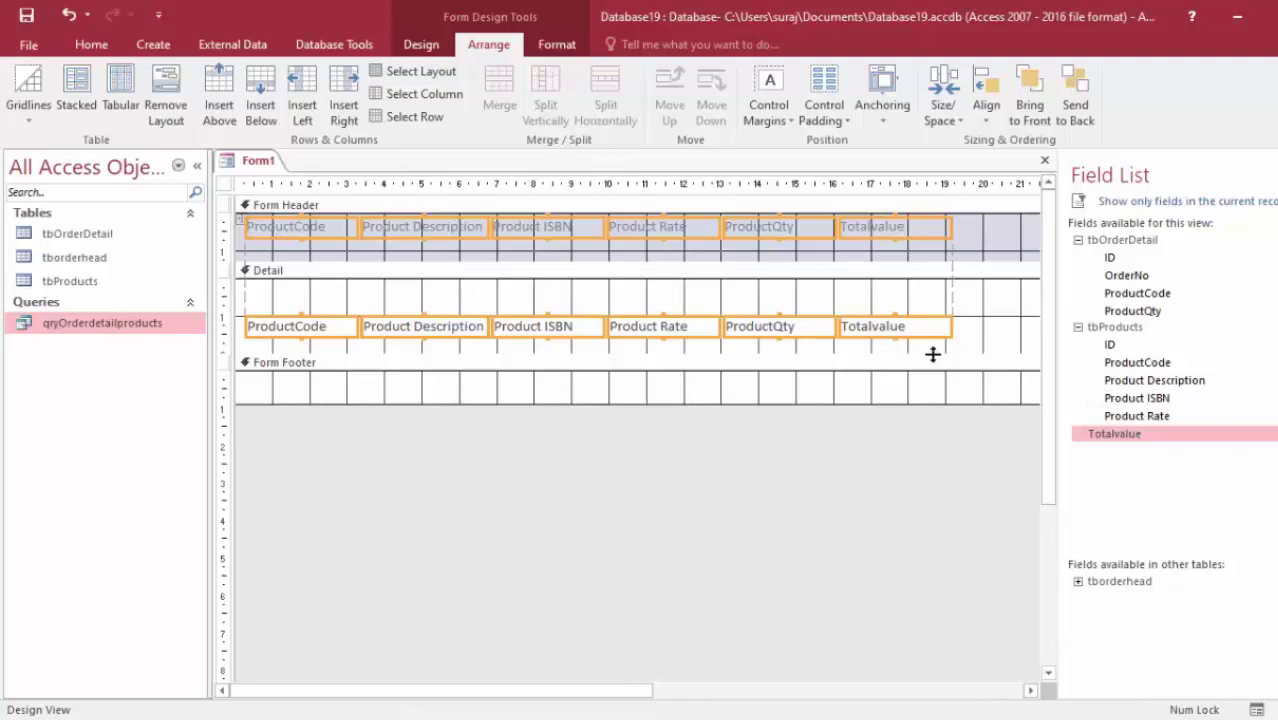
click(890, 385)
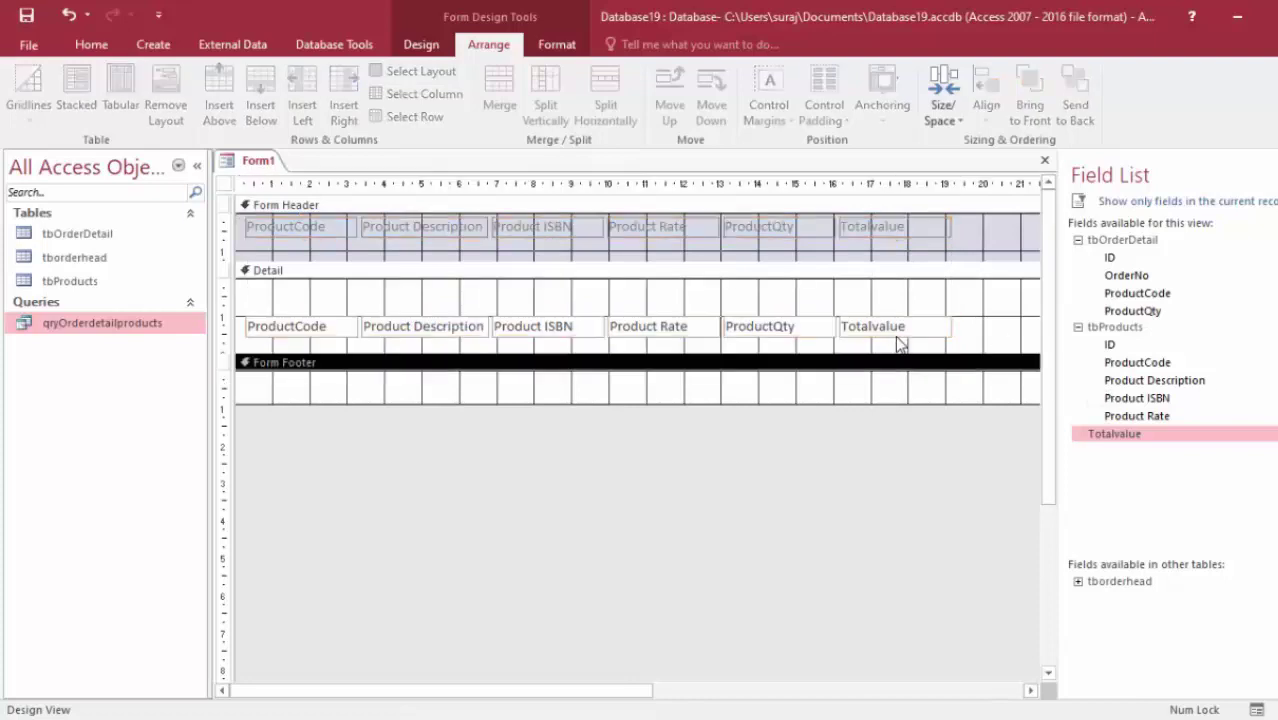
click(895, 343)
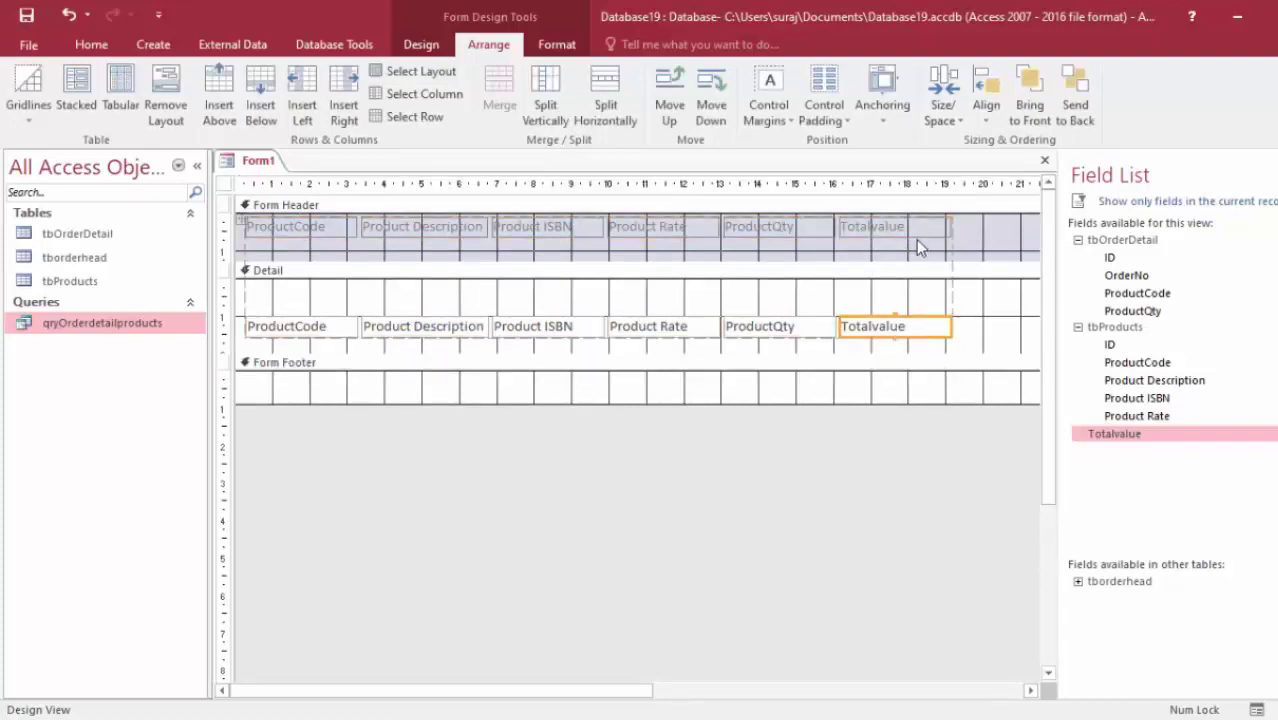
- Change the Totalvalue column heading's caption to 'Total' in the Property Sheet
click(916, 236)
key(F4)
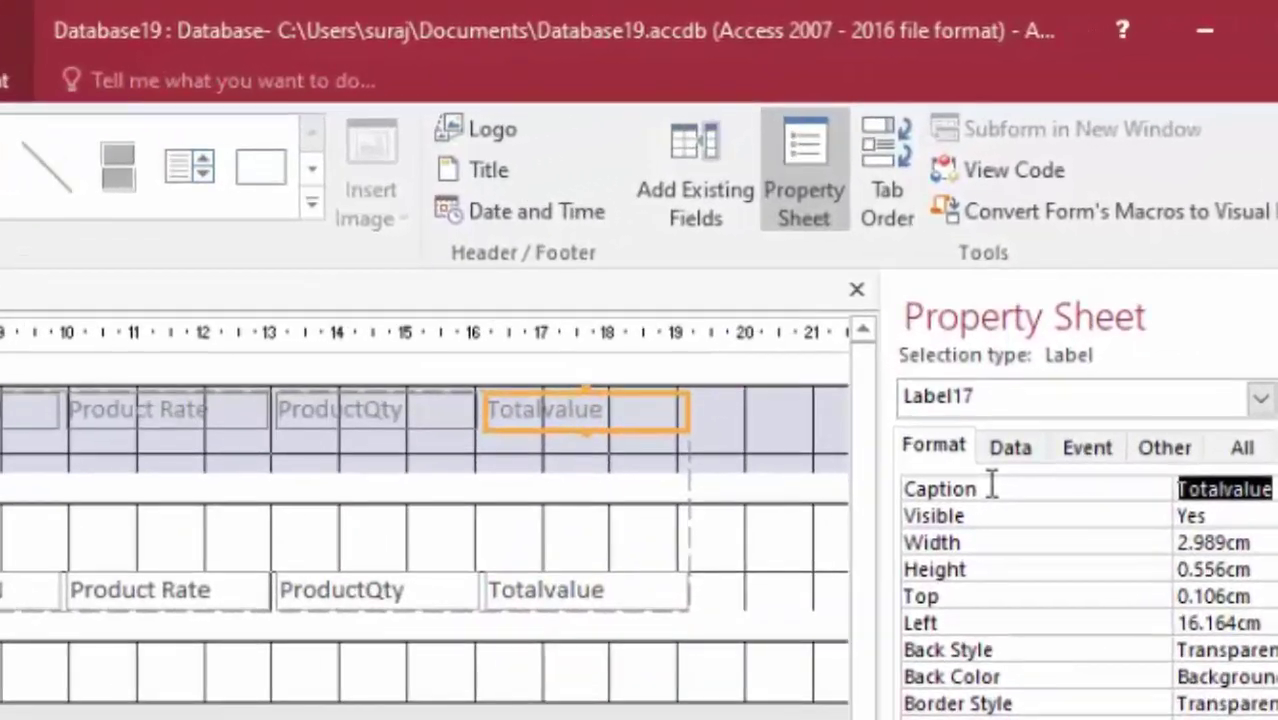
key(BackSpace)
text(T)
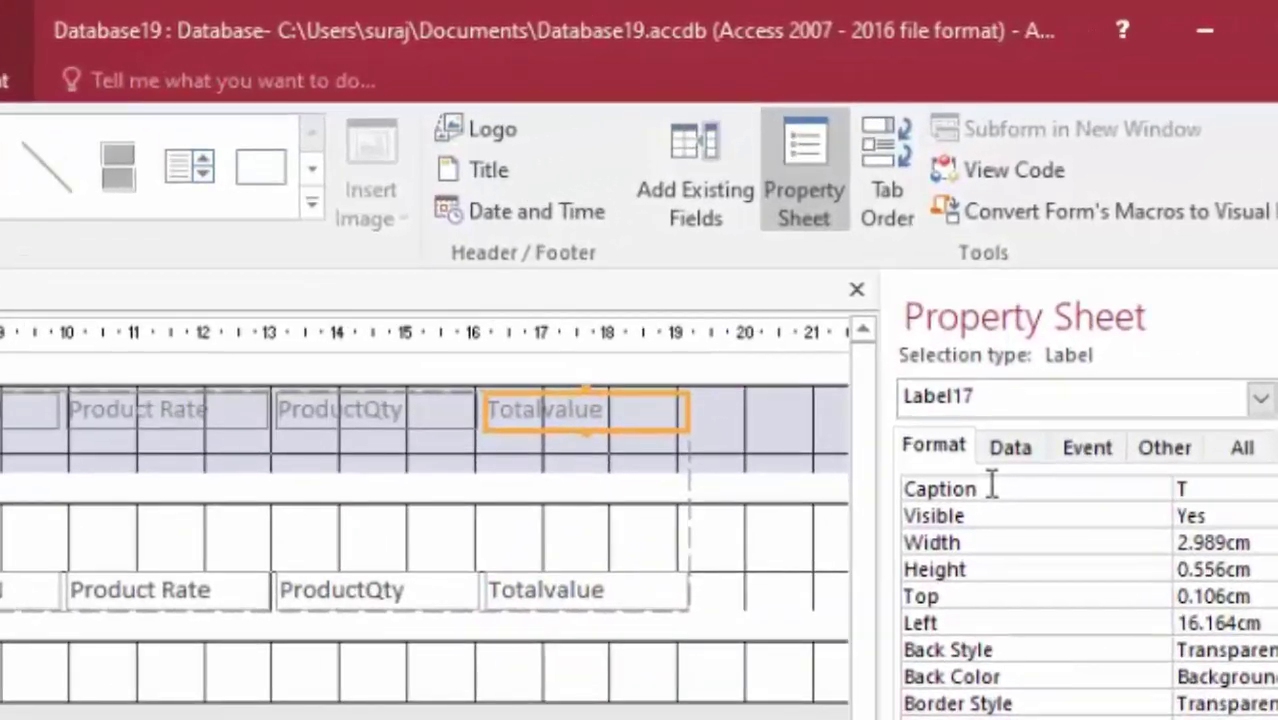
text(otA)
key(BackSpace)
text(AL)
key(BackSpace)
key(BackSpace)
text(al)
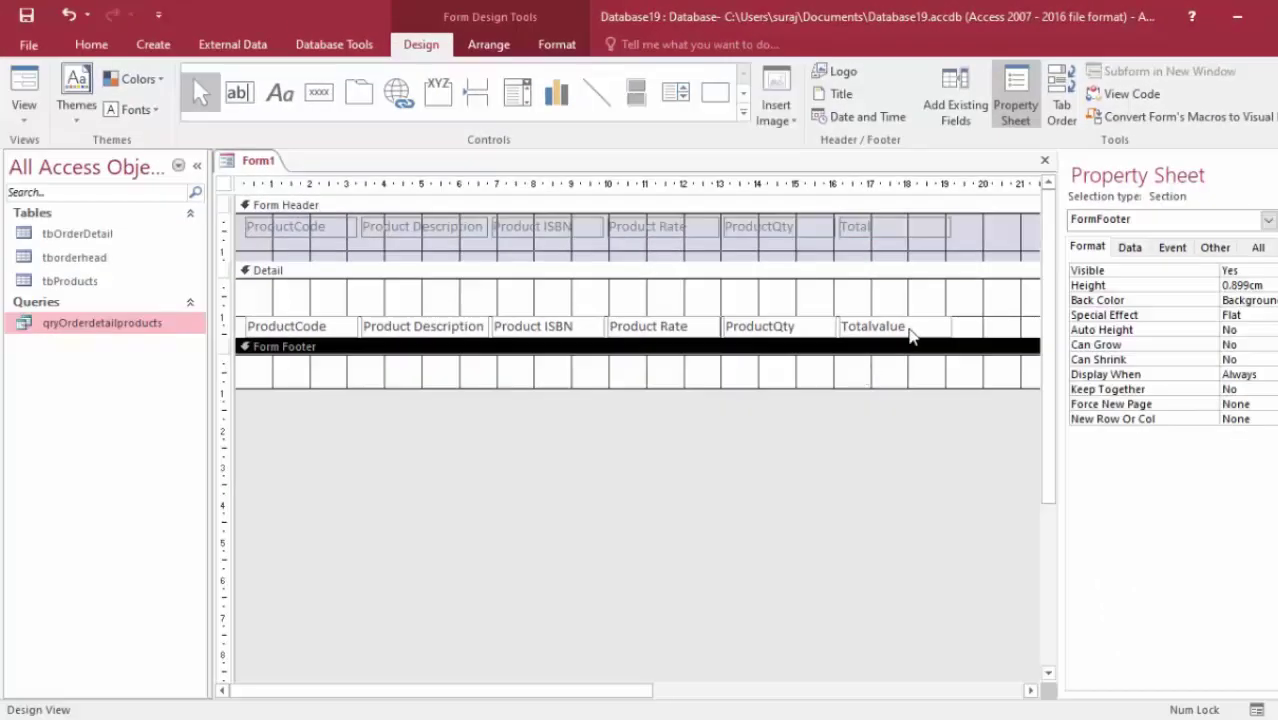
- Check the Totalvalue text box's properties, then select all six column headings
click(947, 327)
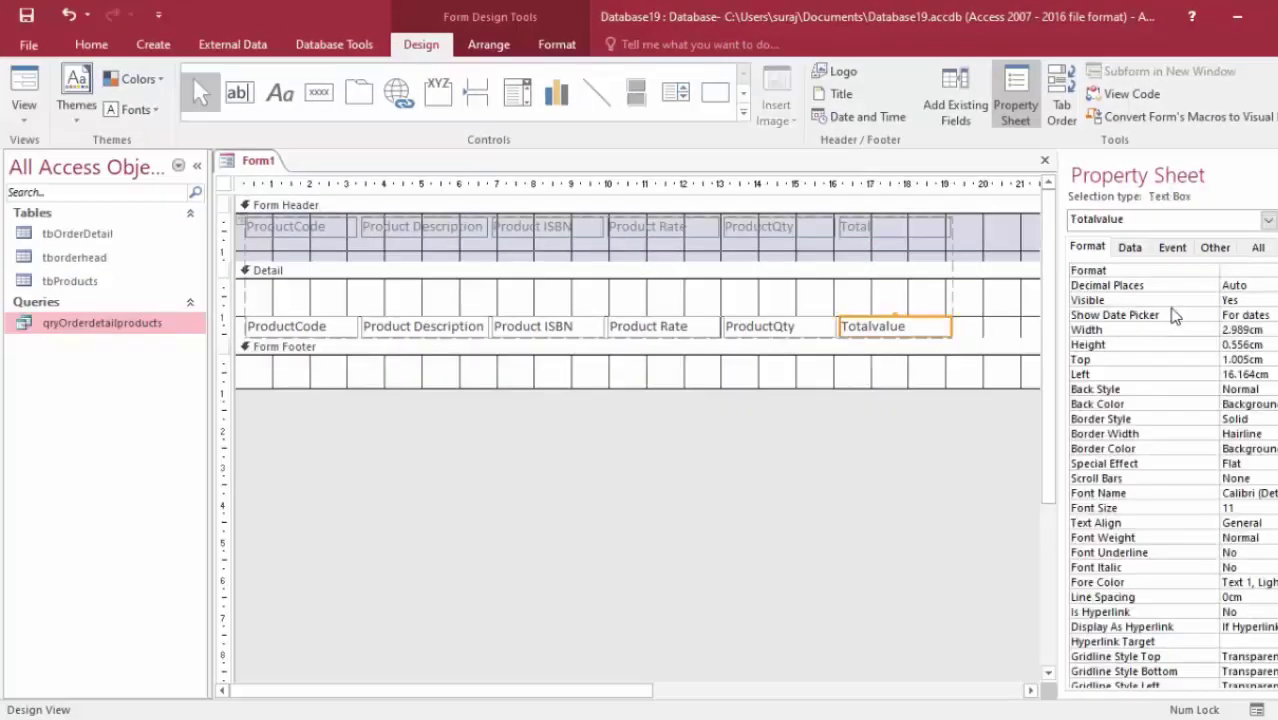
click(1257, 247)
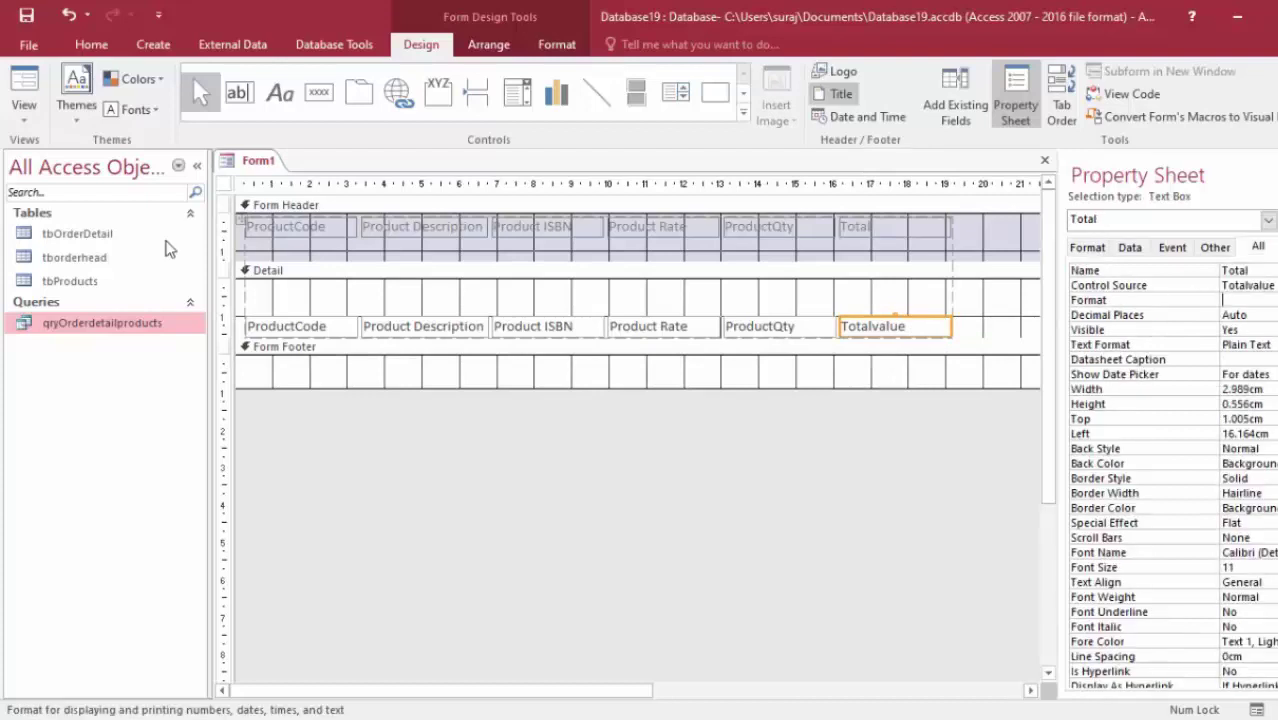
click(771, 380)
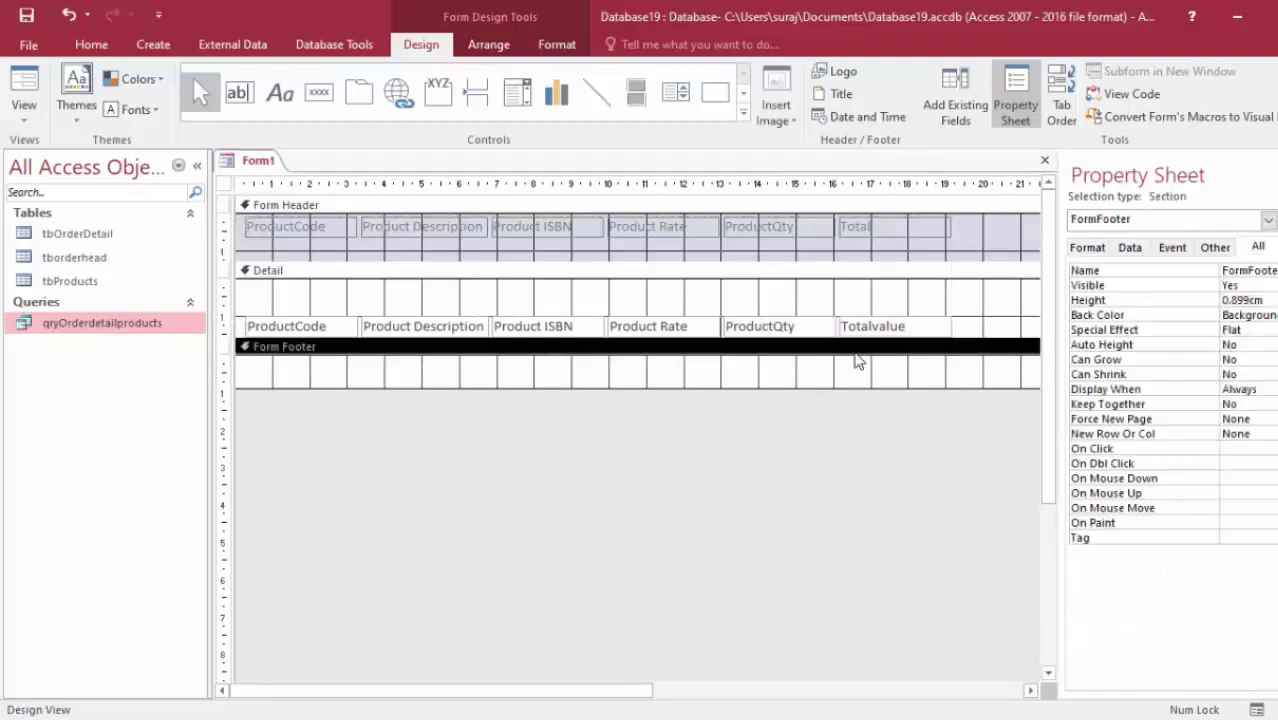
drag(978, 259, 236, 214)
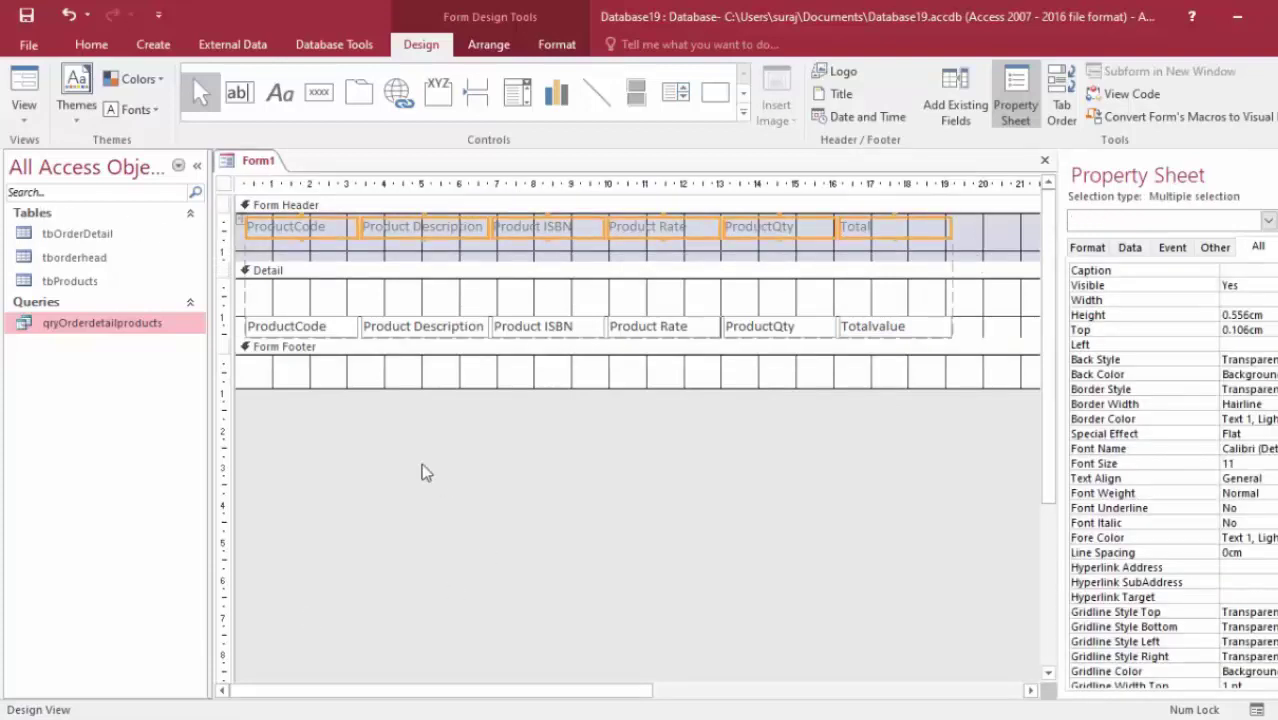
- Give the header labels a black background, replacing a trial orange, and white text
click(91, 44)
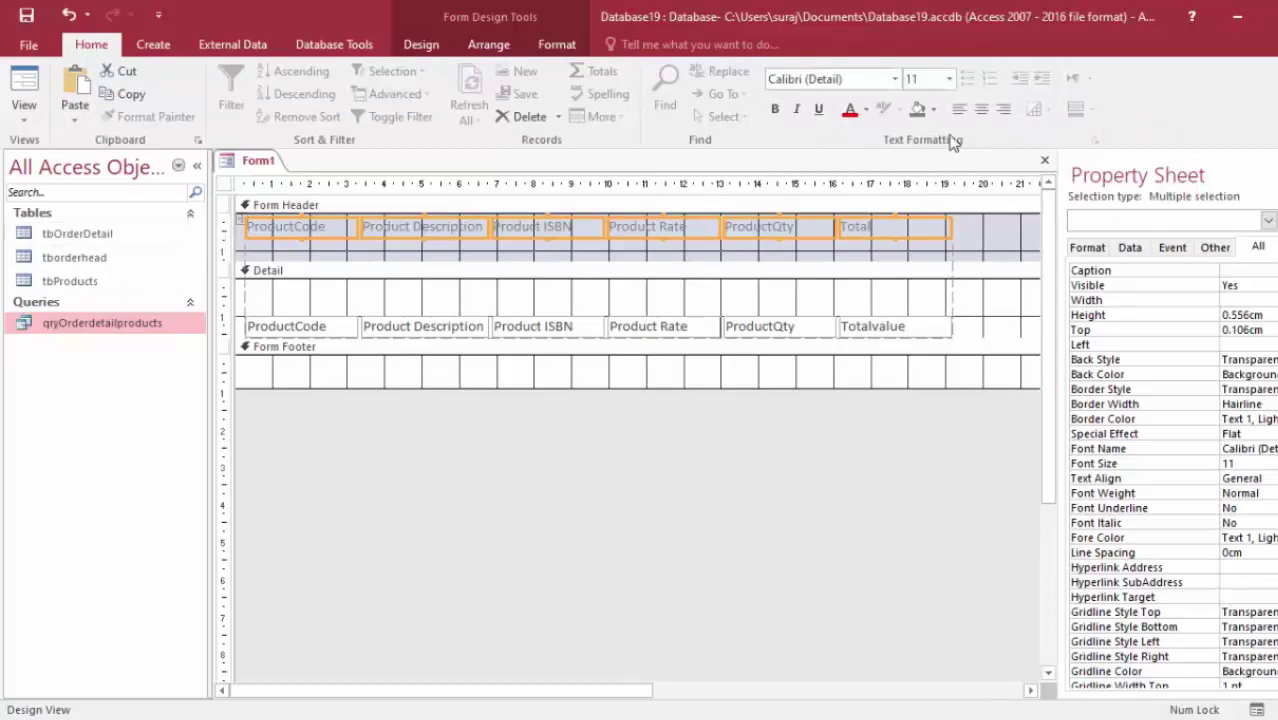
click(934, 110)
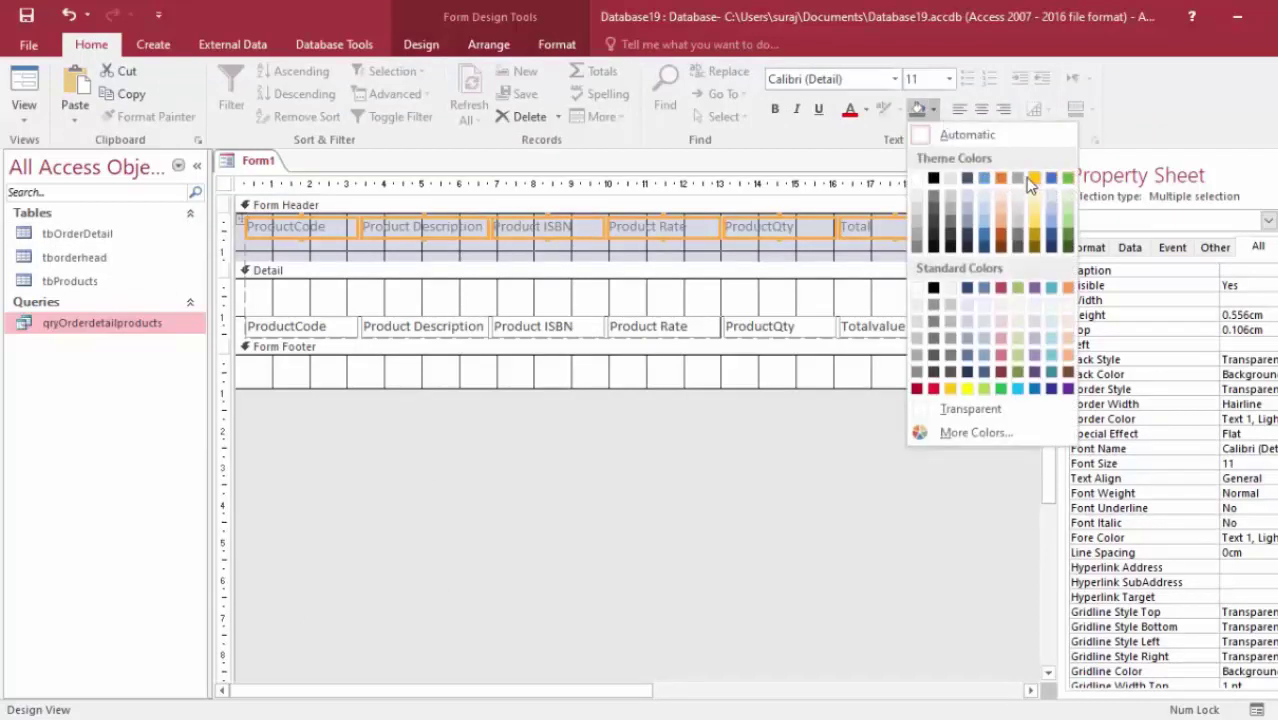
click(1000, 183)
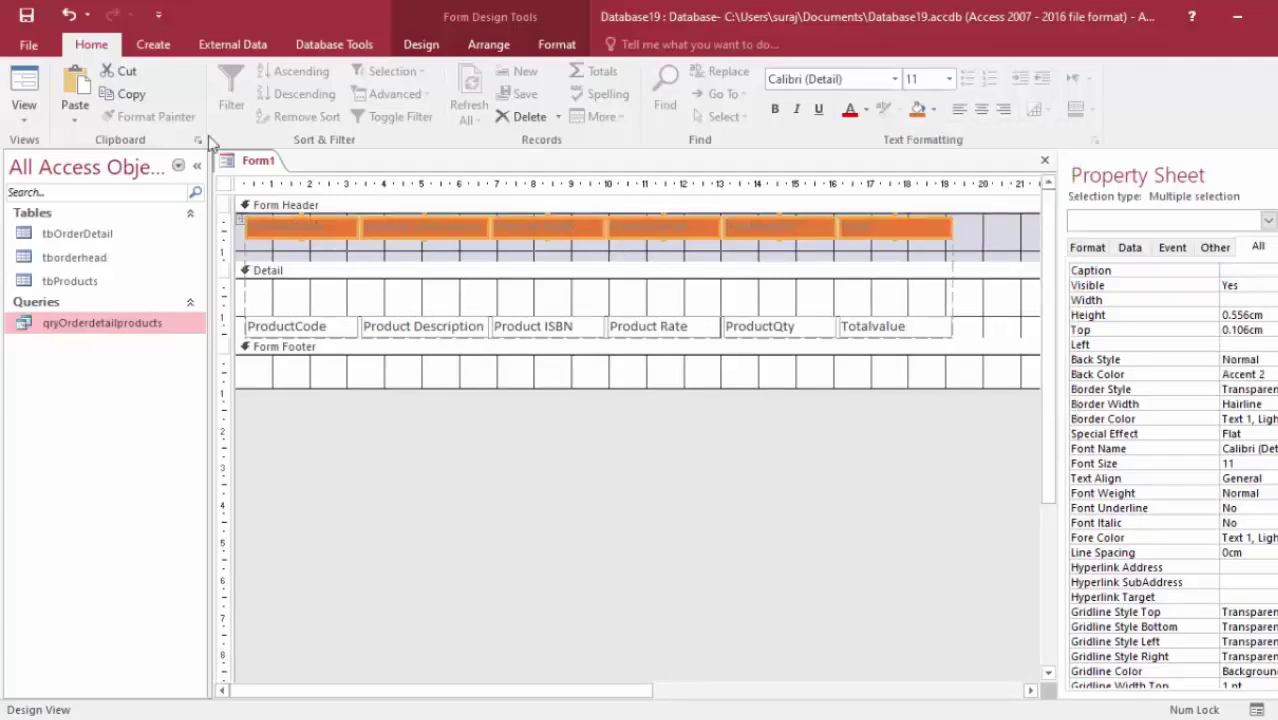
click(933, 109)
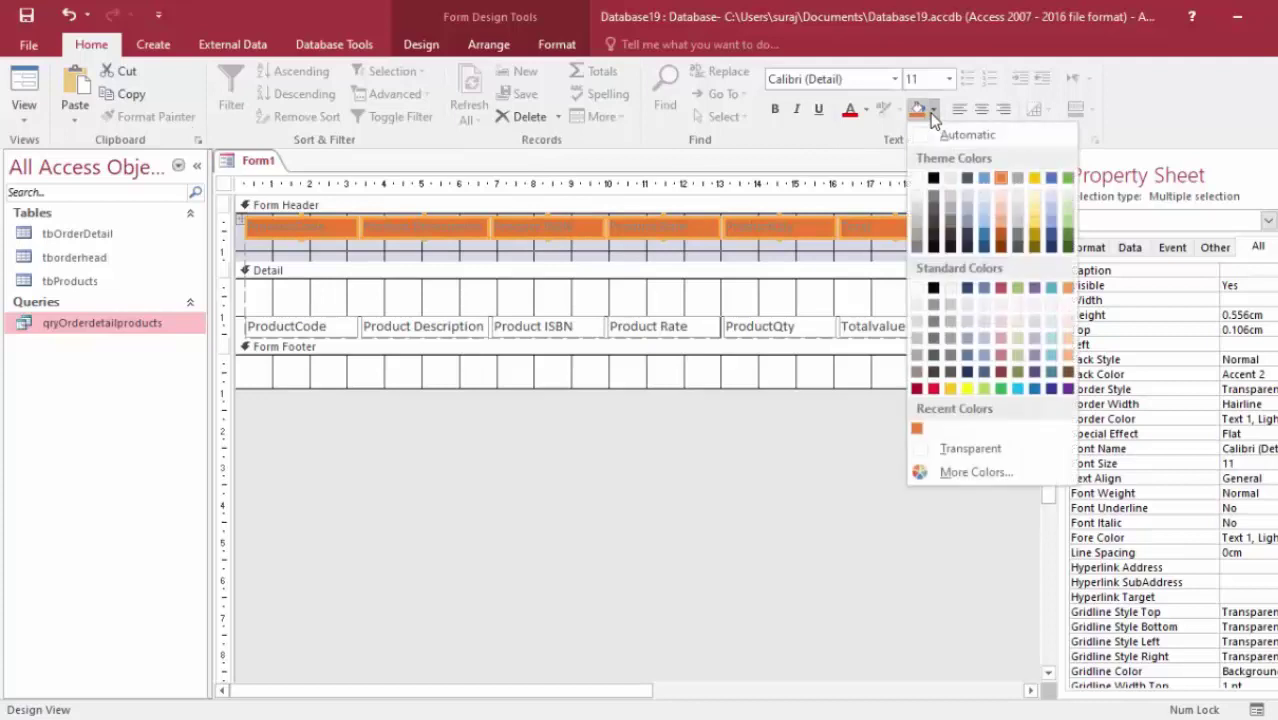
click(933, 179)
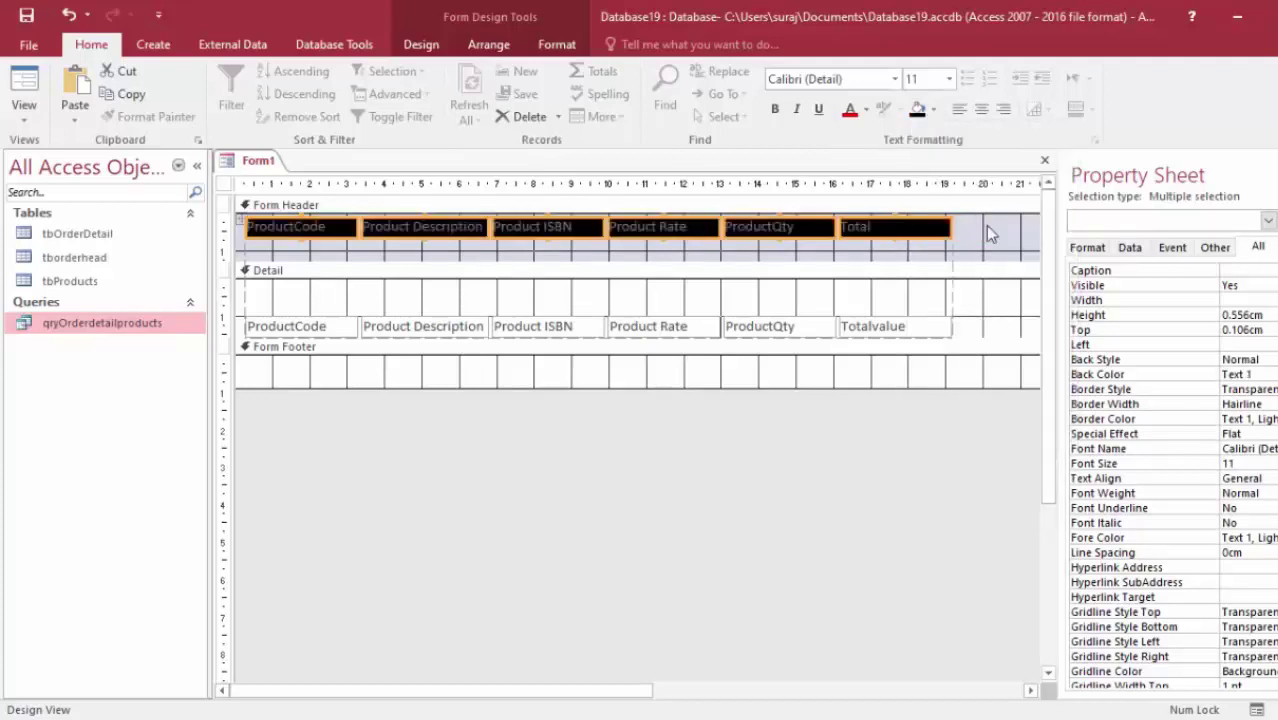
click(866, 109)
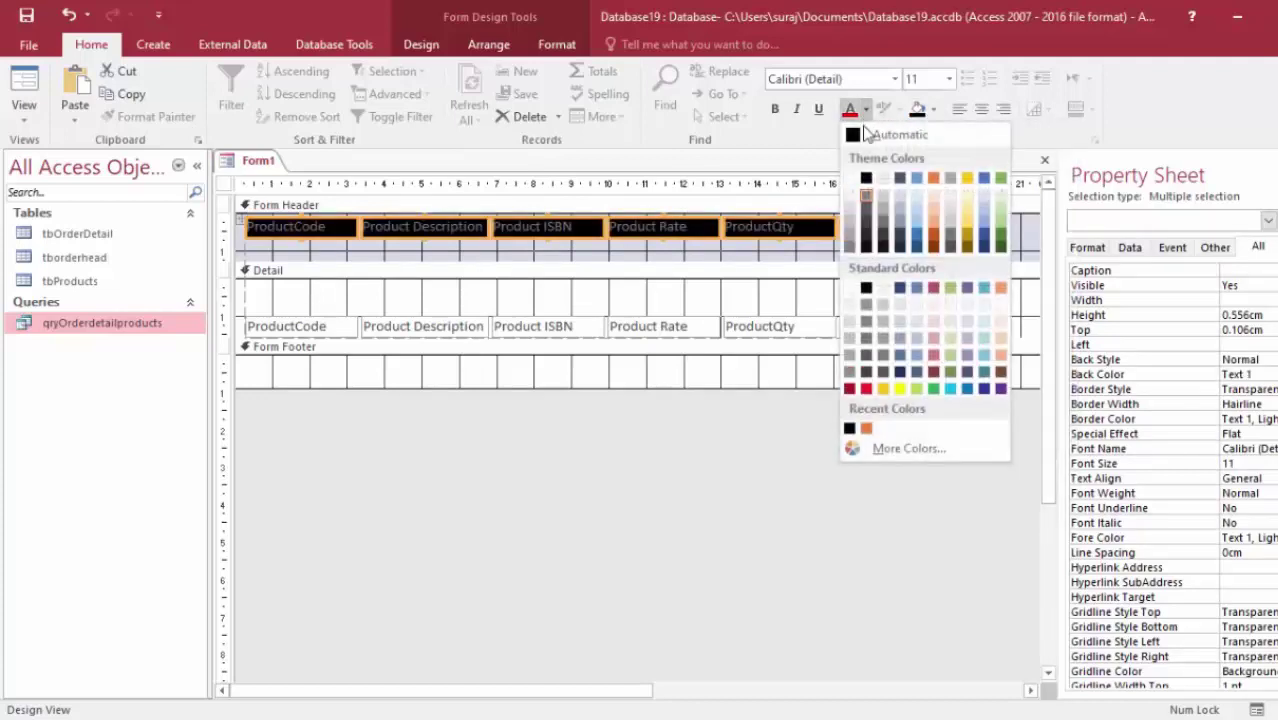
key(Escape)
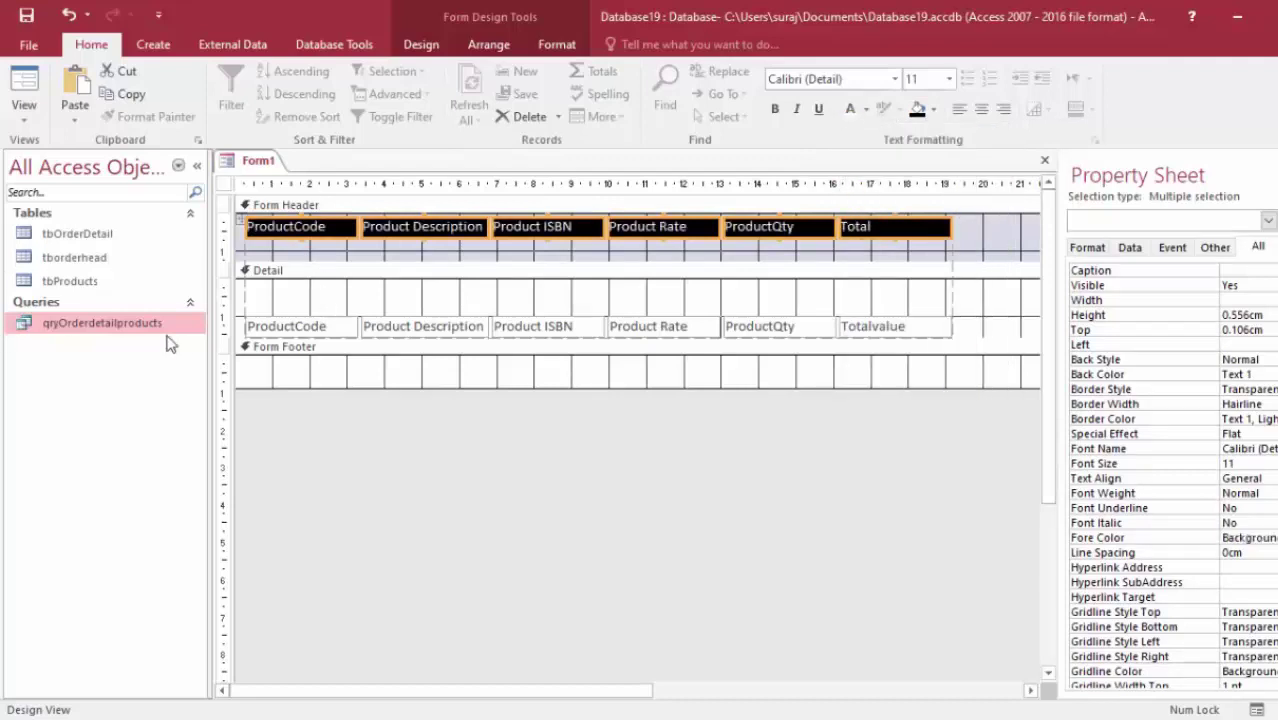
click(1011, 251)
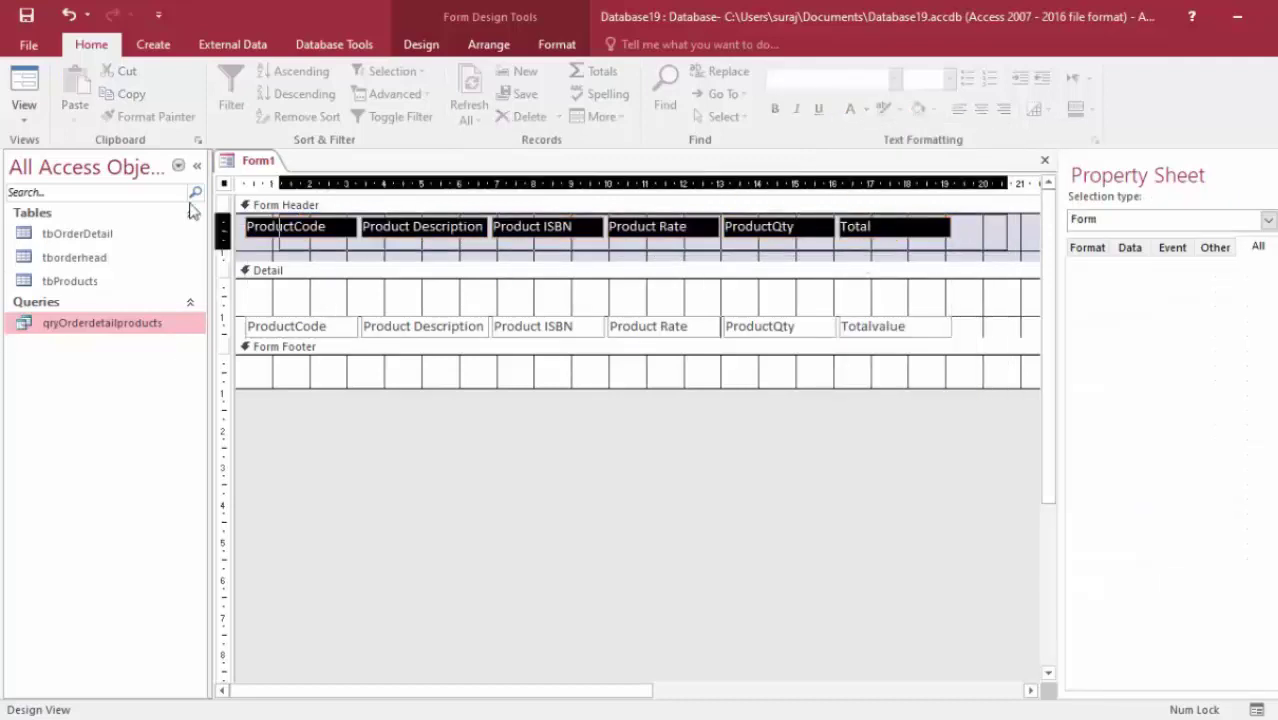
click(222, 228)
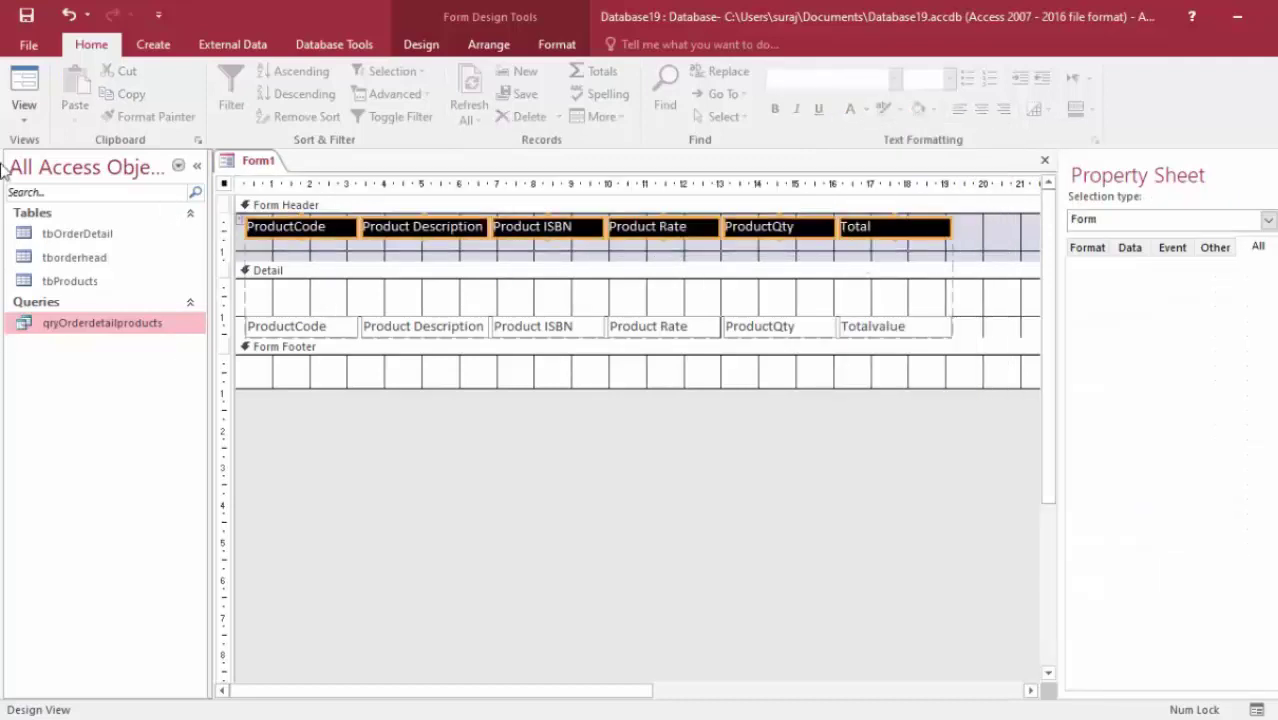
click(922, 306)
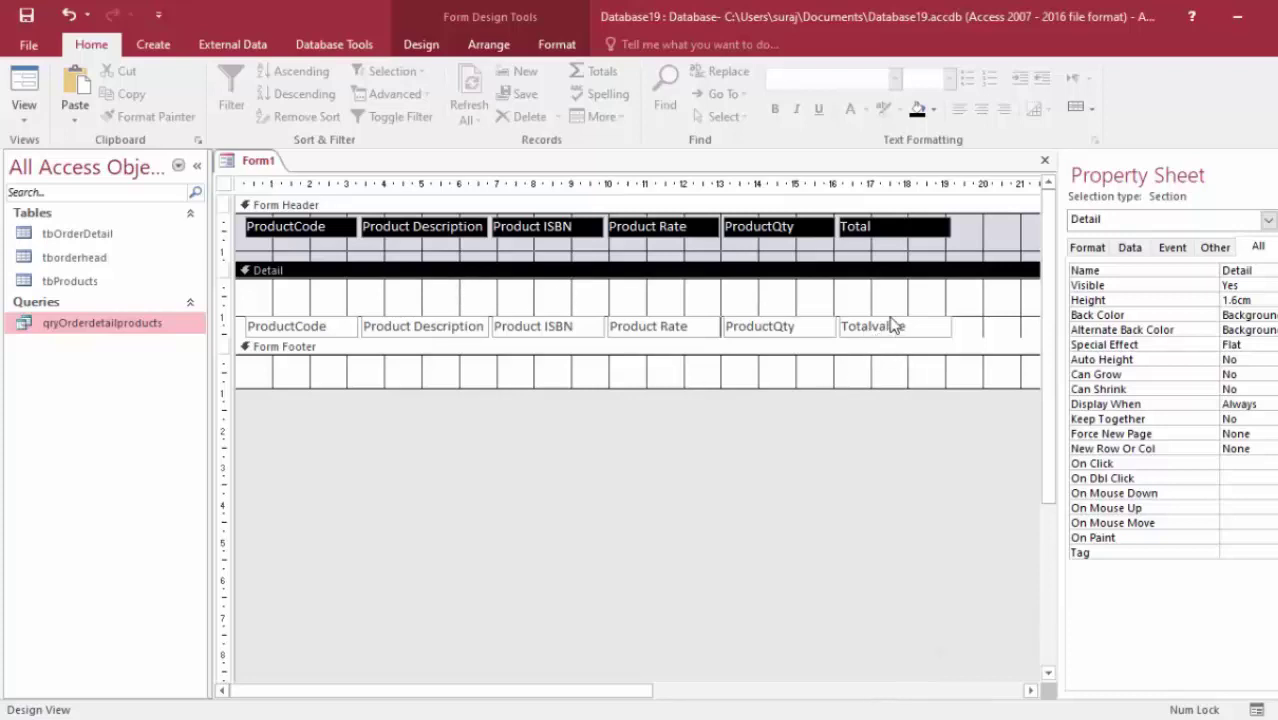
click(893, 325)
right_click(893, 322)
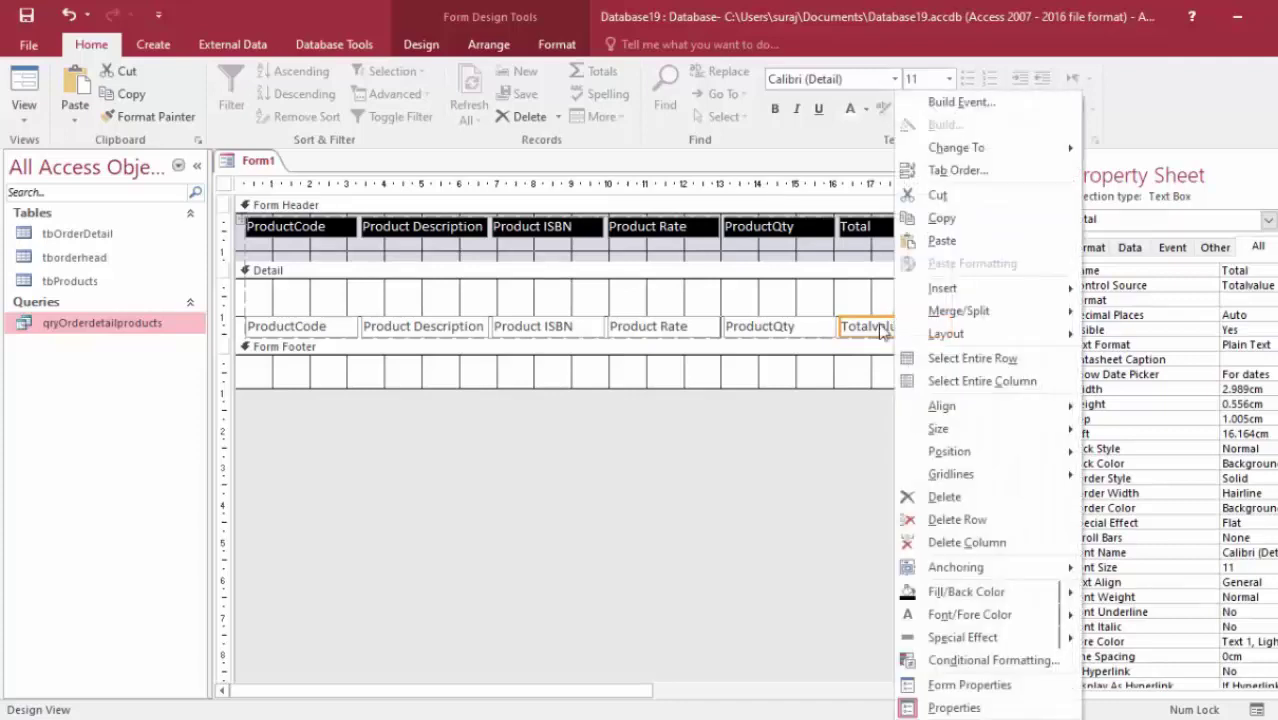
click(813, 446)
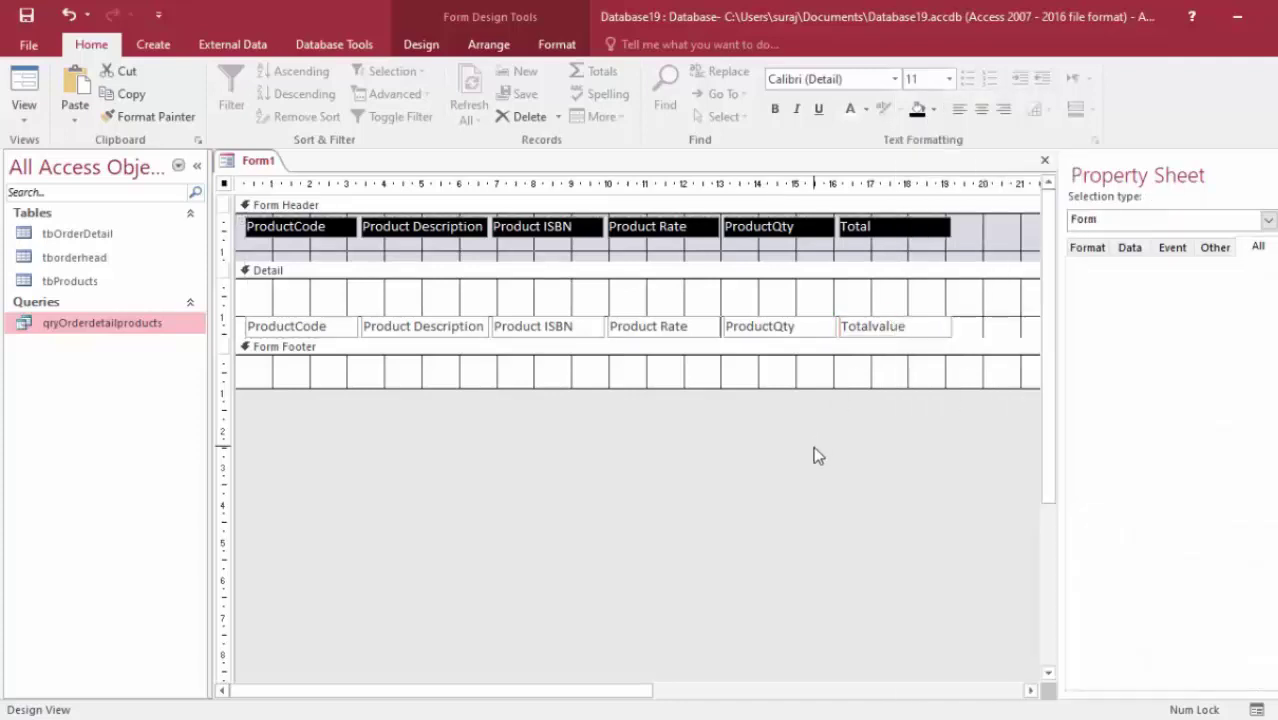
click(889, 326)
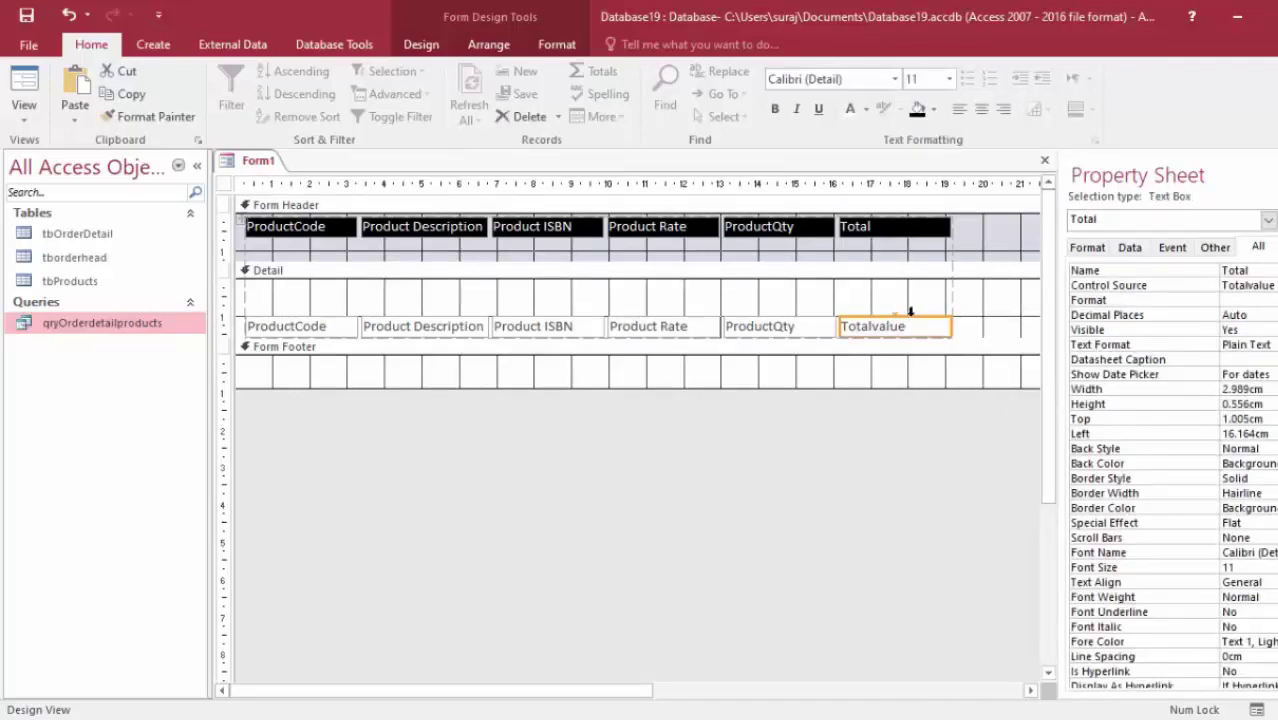
- Copy the Totalvalue text box into the Form Footer and align it under the Total column
right_click(905, 318)
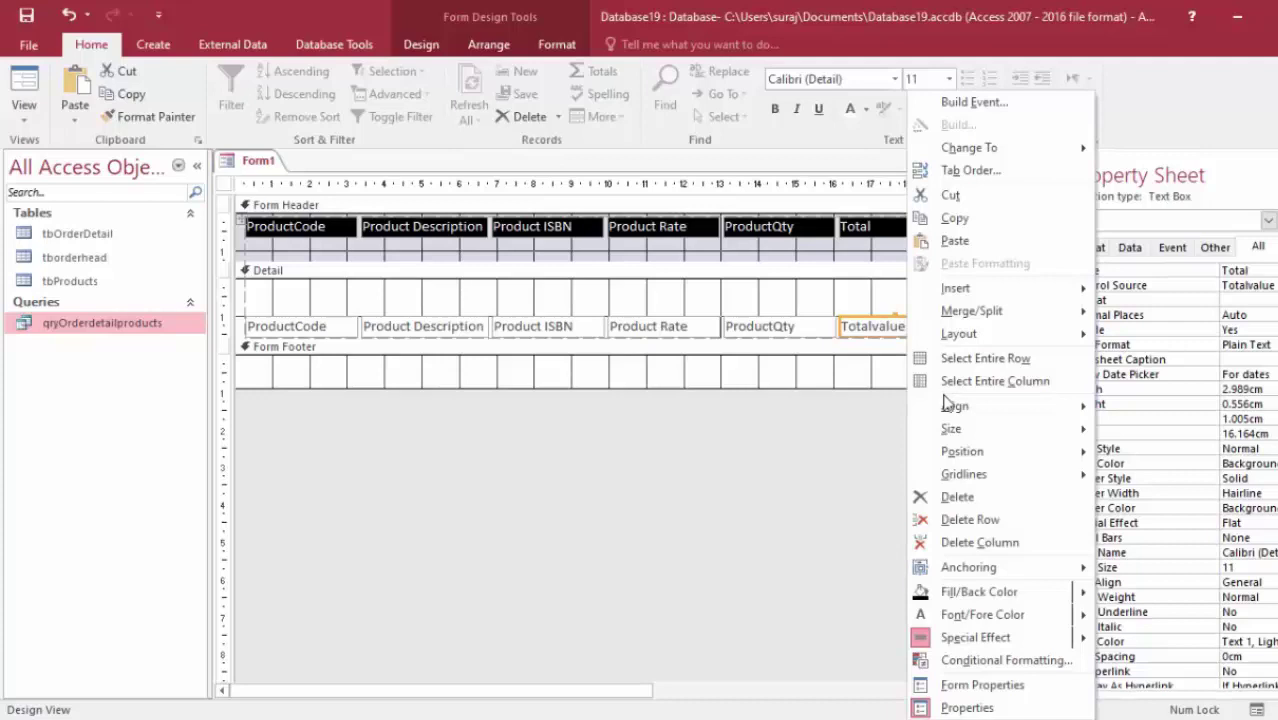
click(882, 332)
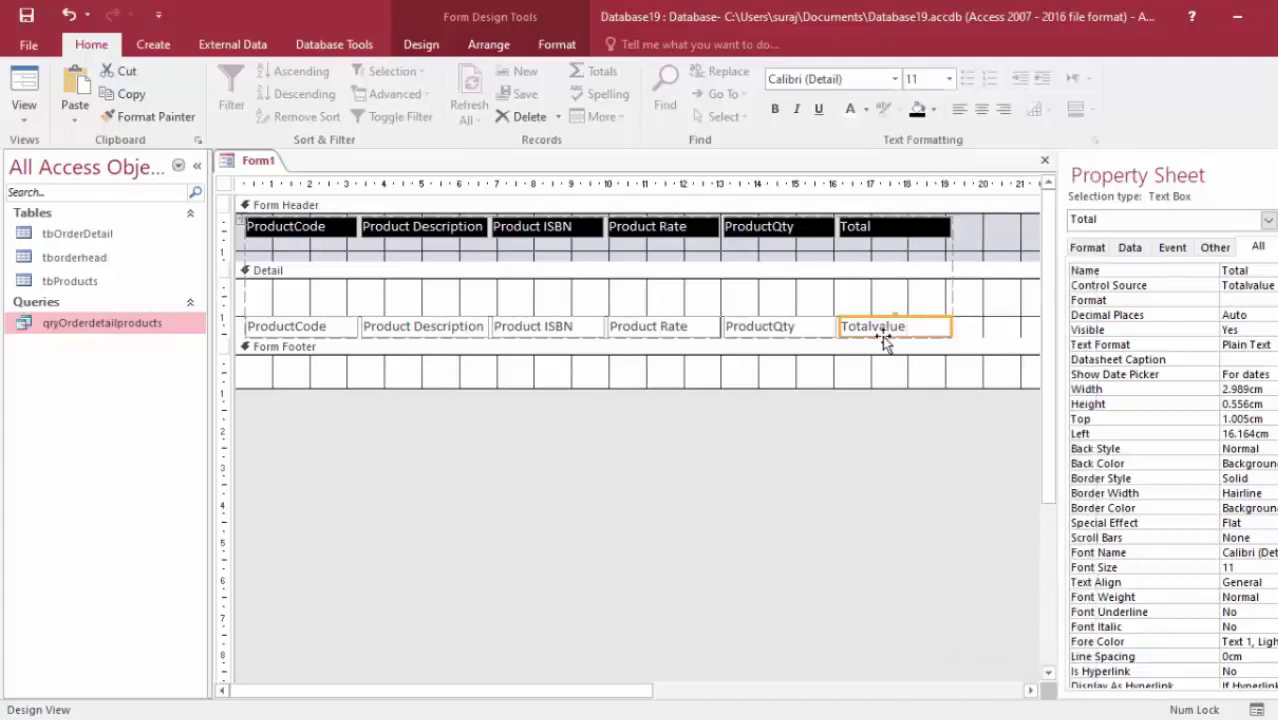
right_click(884, 340)
click(904, 218)
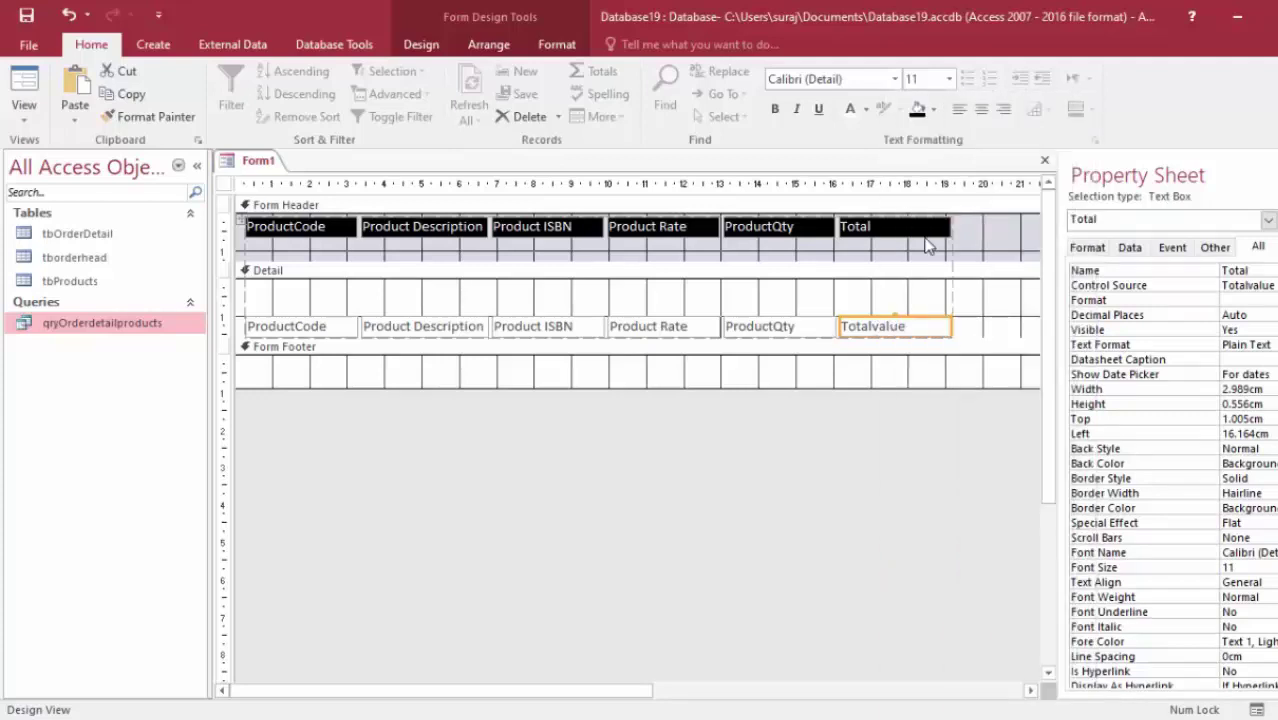
click(868, 378)
right_click(868, 378)
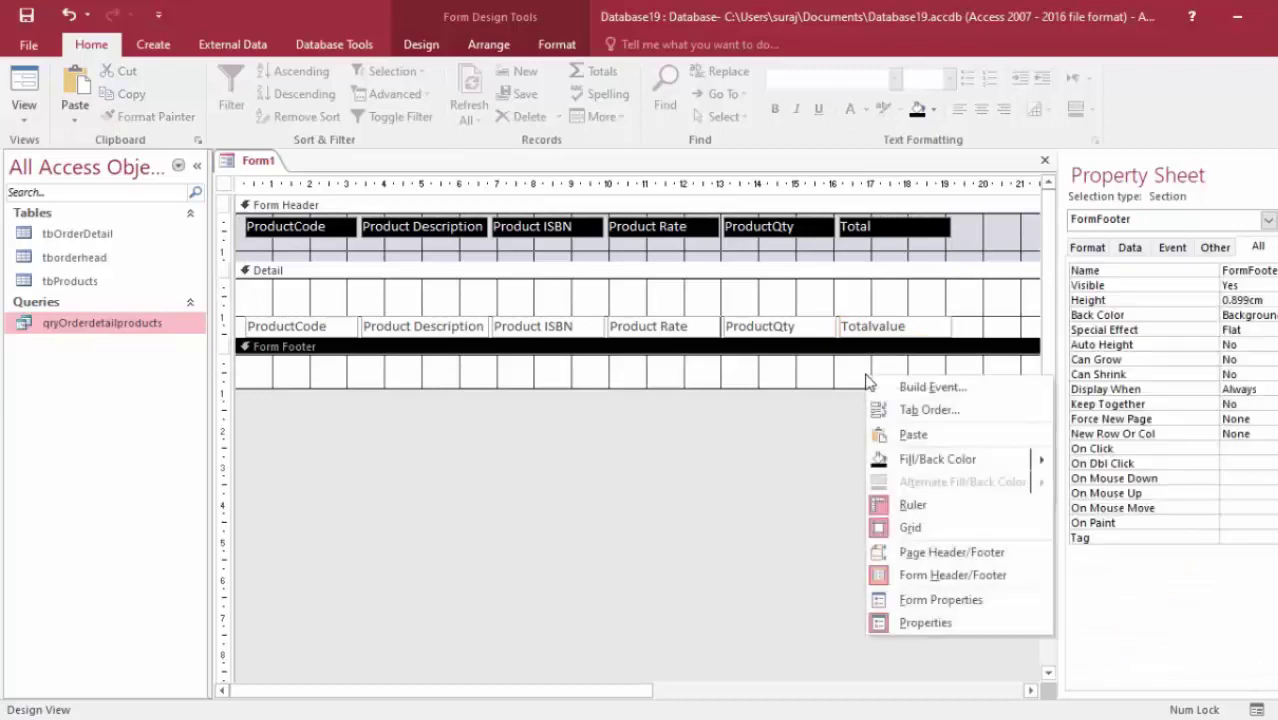
click(916, 434)
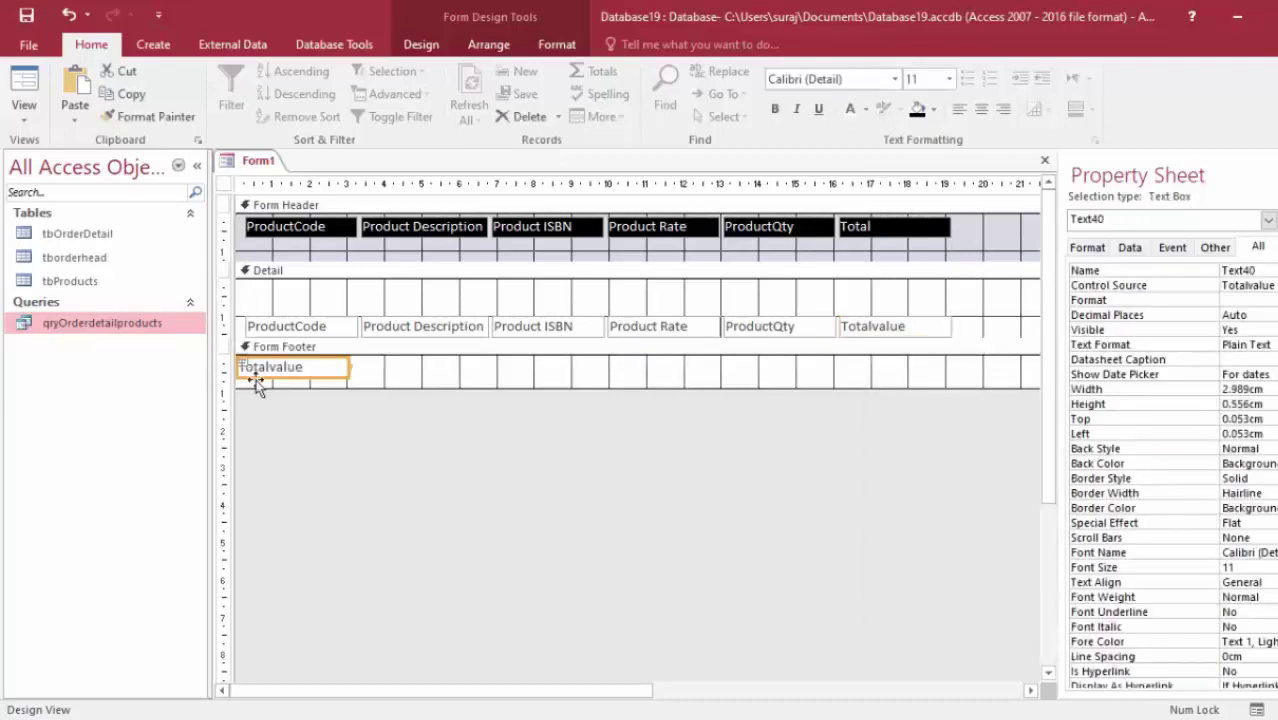
drag(285, 378, 889, 371)
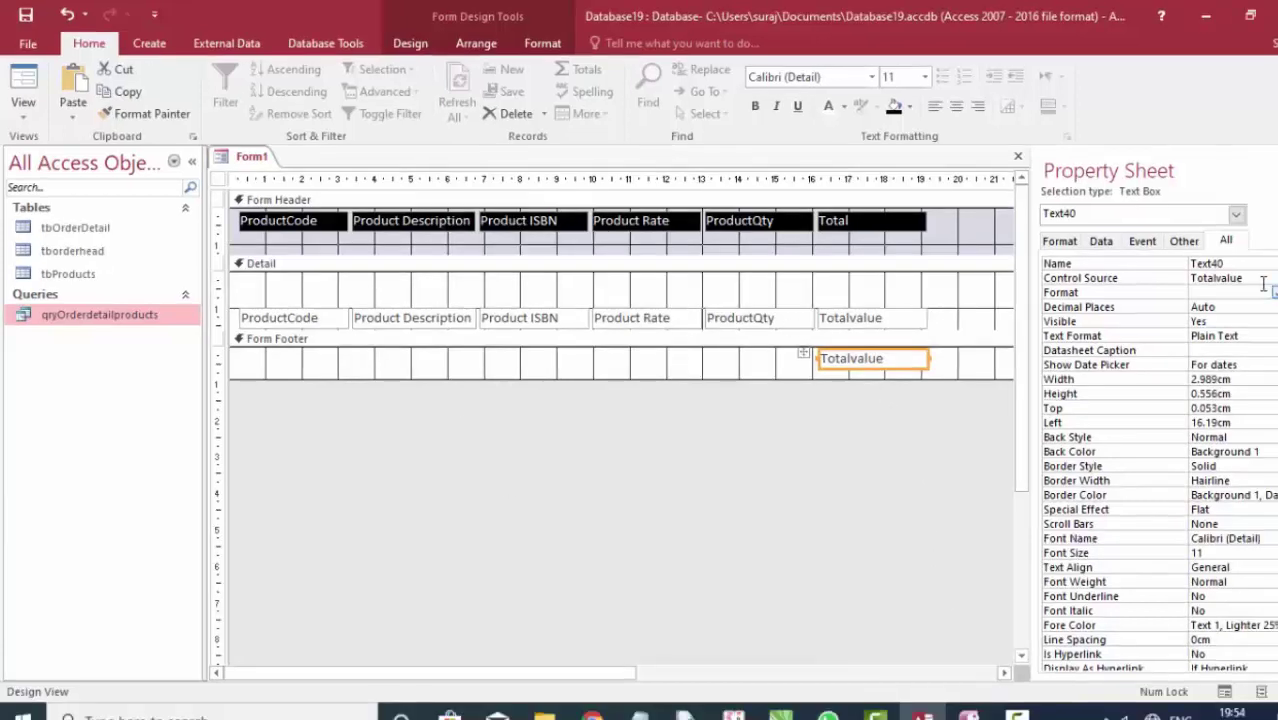
- Set the footer box's control source to =Nz(Sum([Totalvalue]),0) using Expression Builder
click(1260, 281)
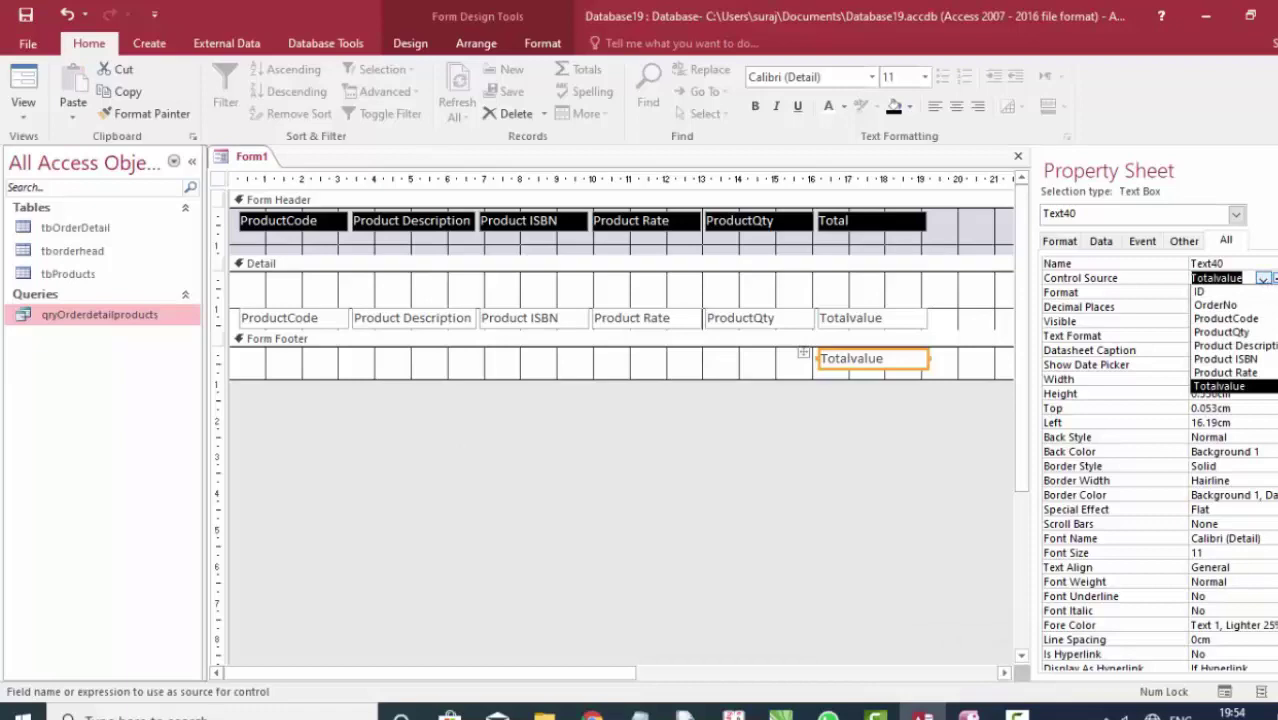
click(1274, 278)
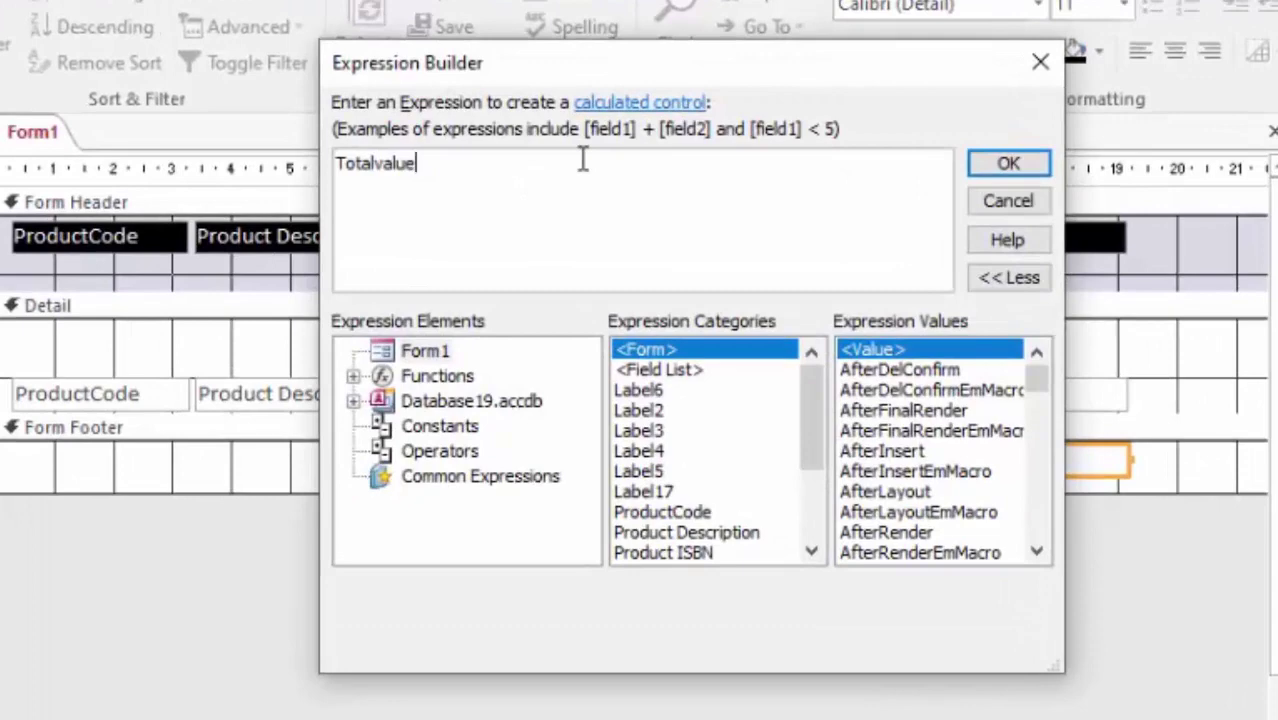
key(BackSpace)
key(BackSpace)
key(BackSpace)
key(BackSpace)
key(BackSpace)
key(BackSpace)
text(=)
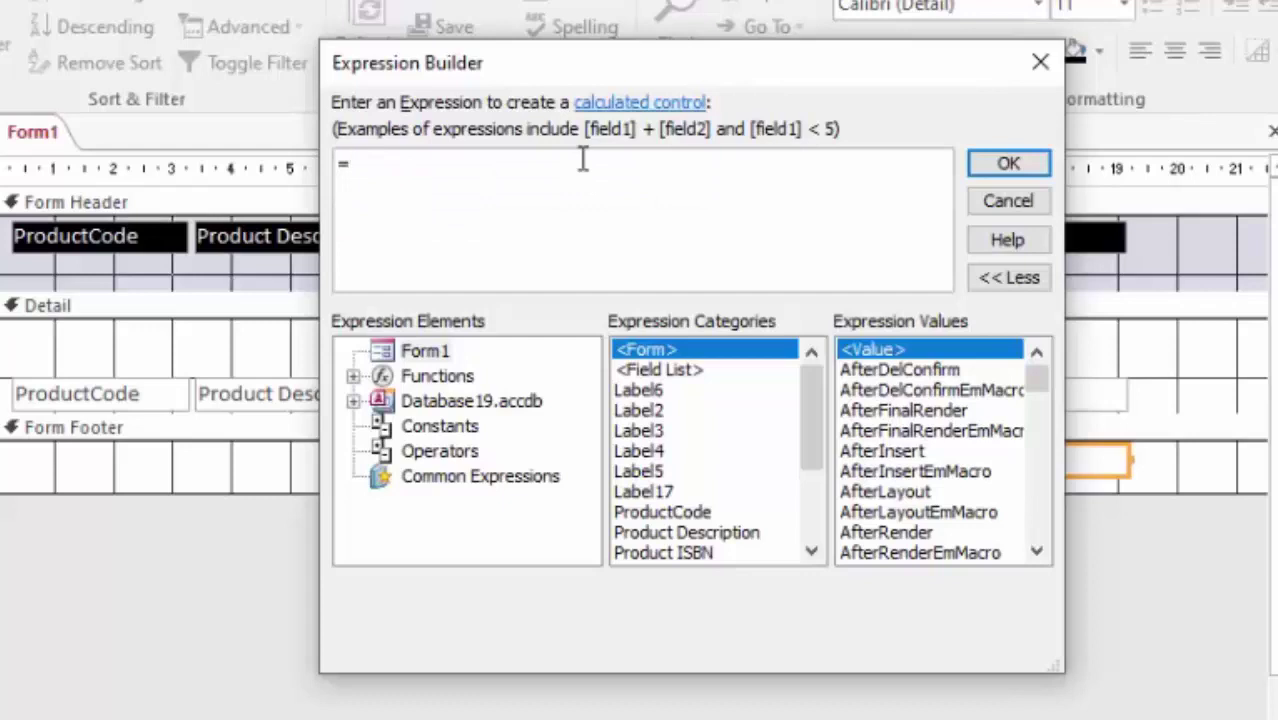
text(nz)
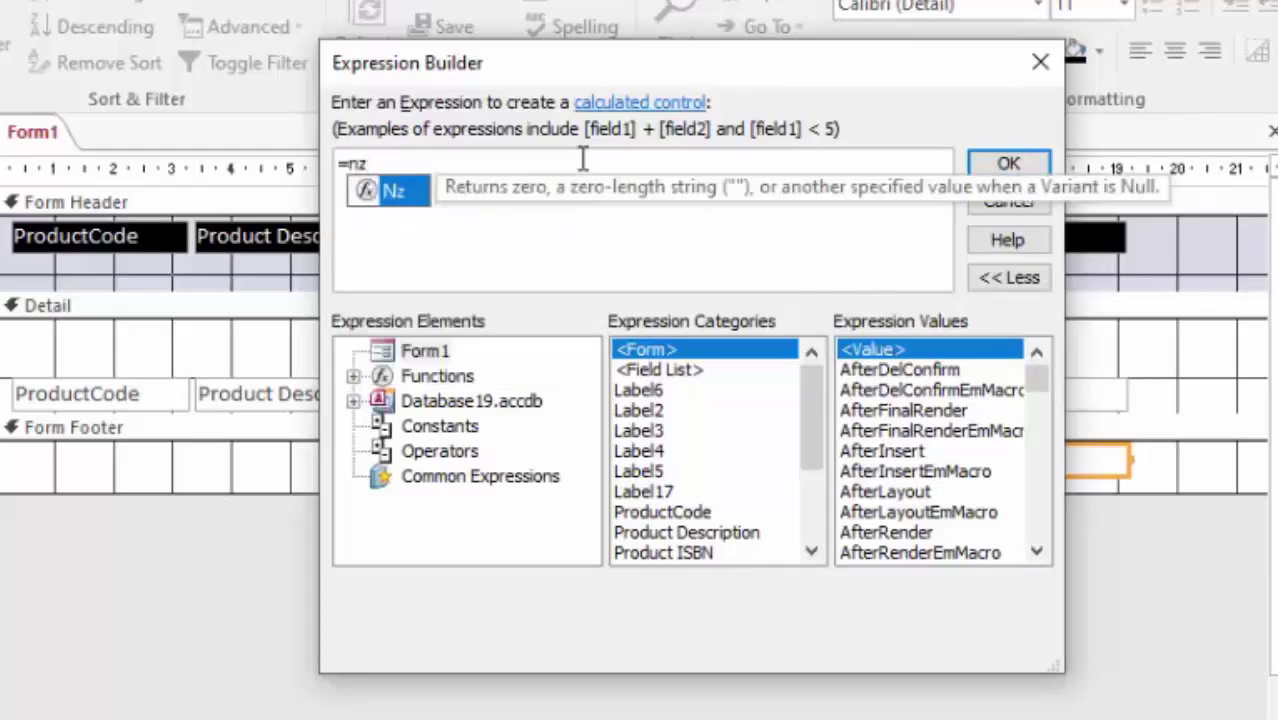
text(()
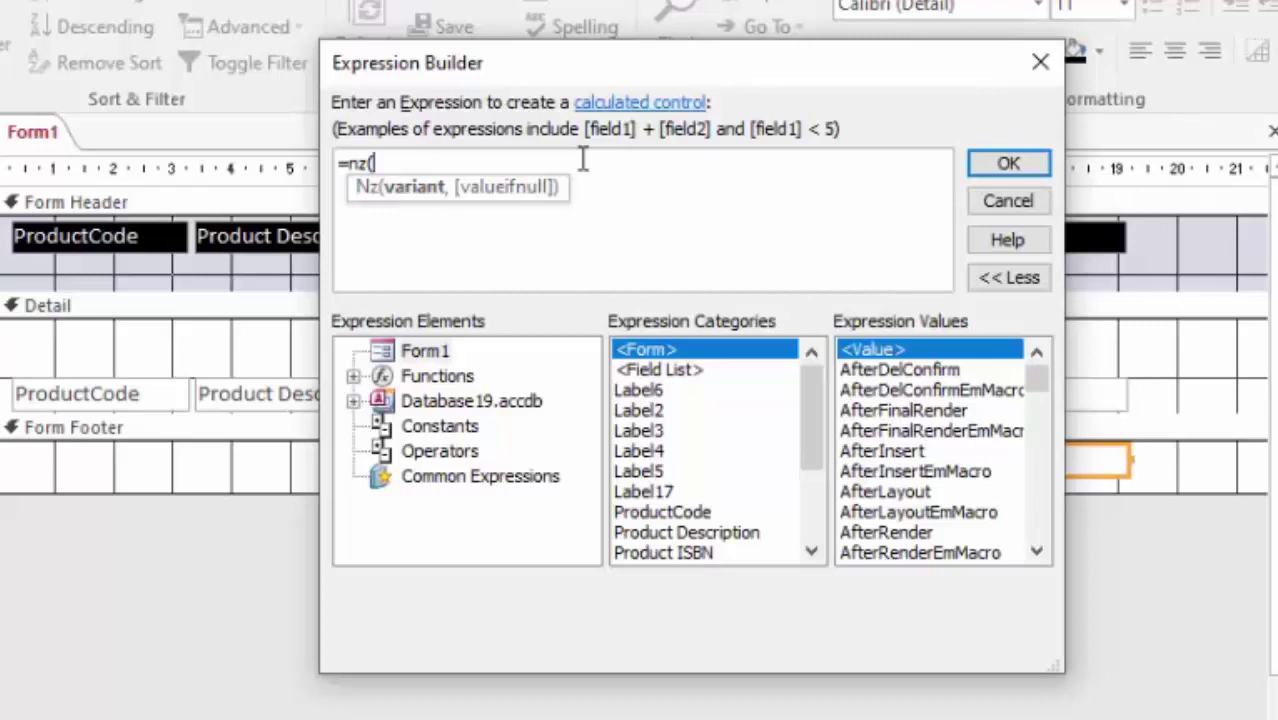
text(sum()
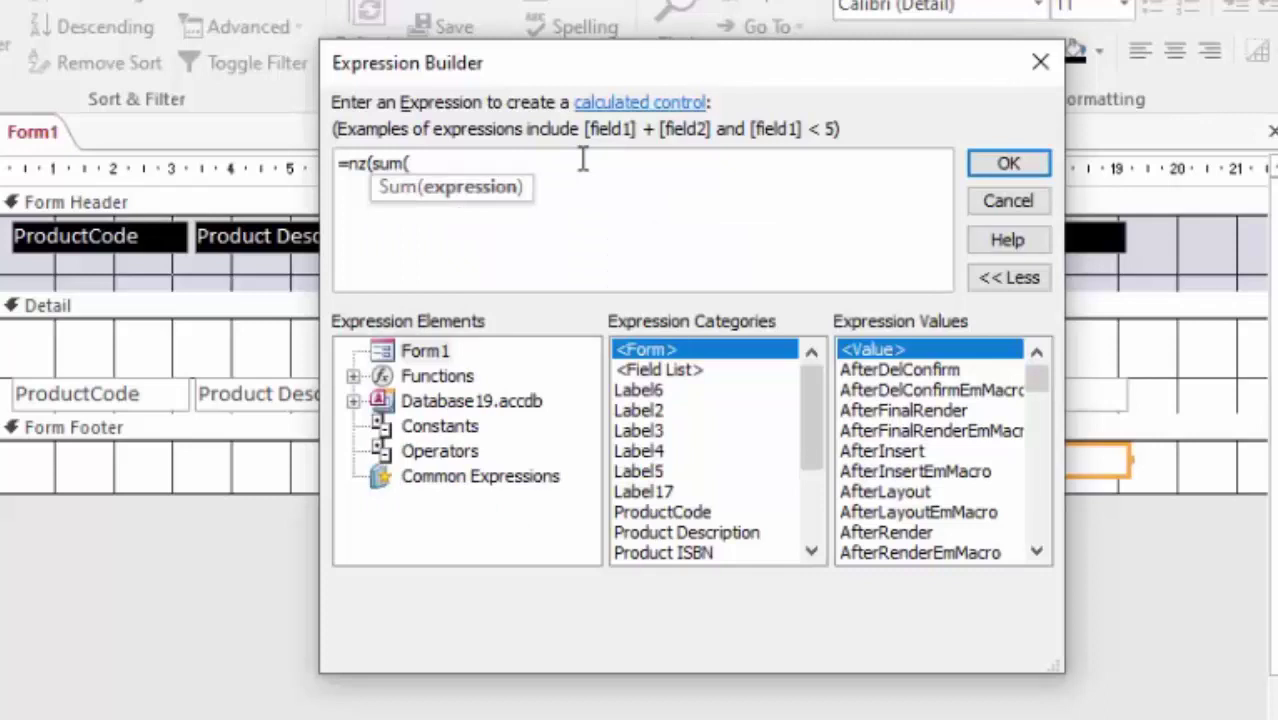
text(Tot)
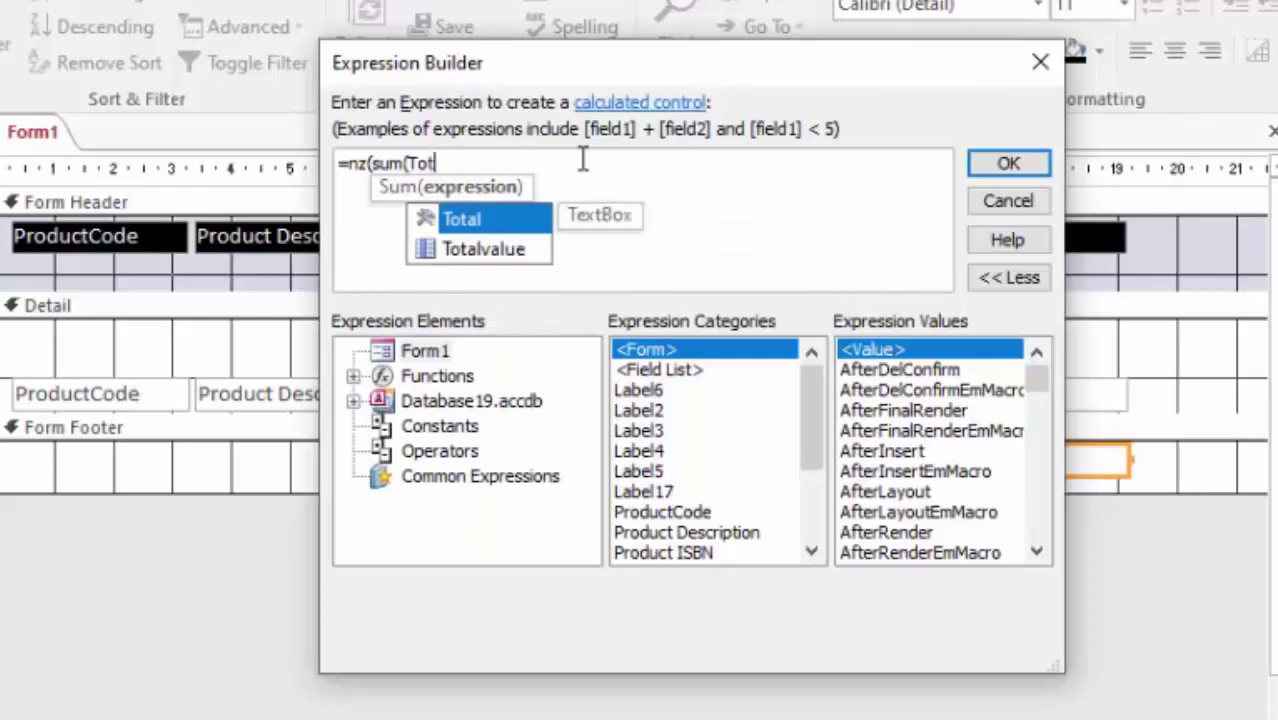
text(alva)
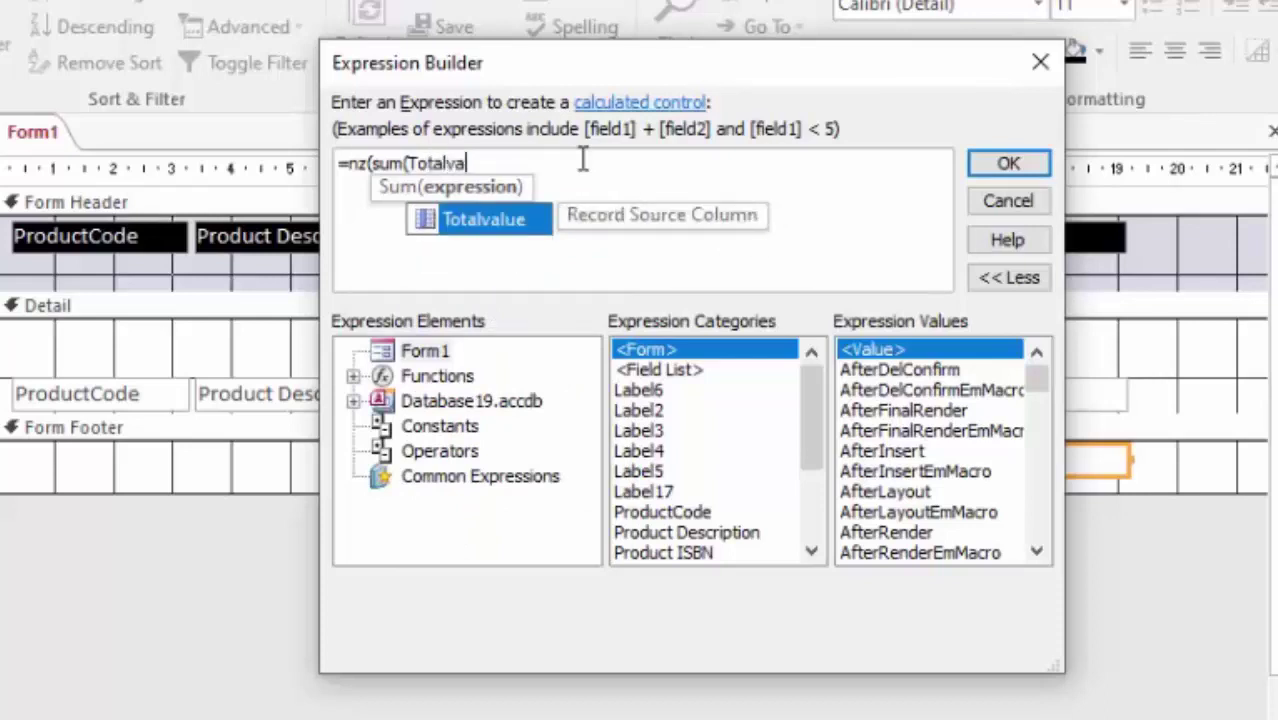
text(lue))
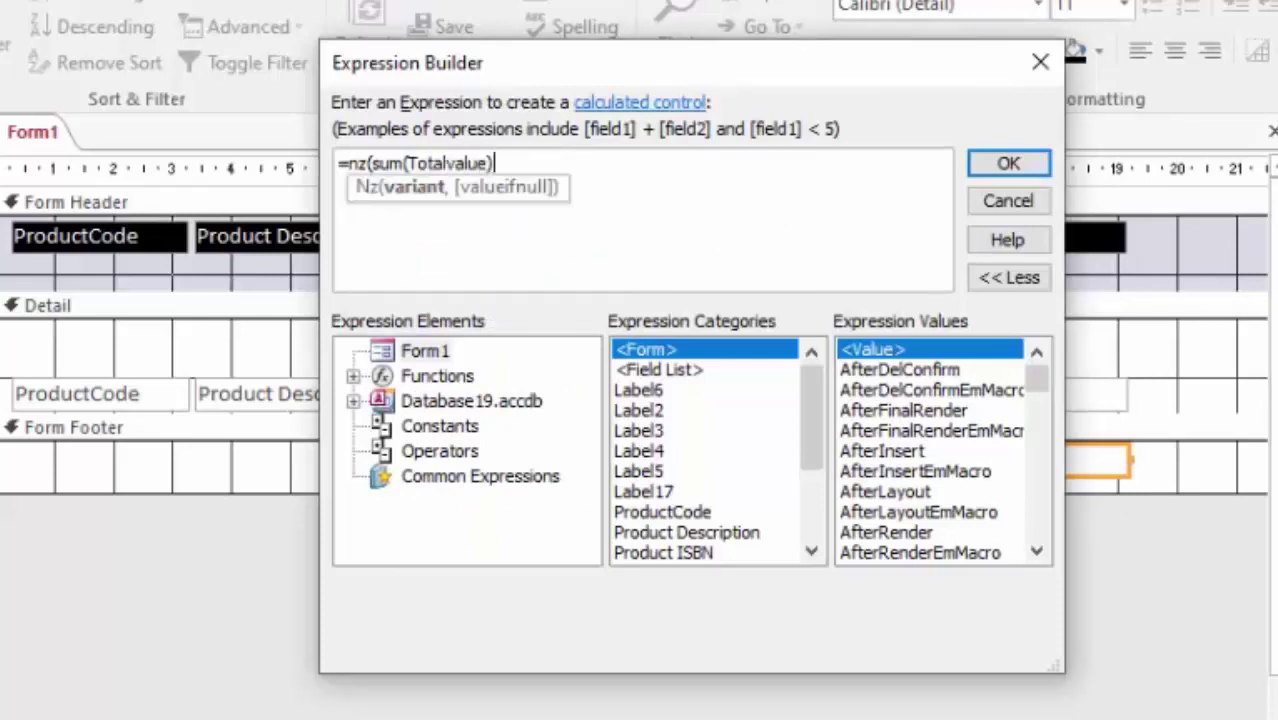
text(,0)
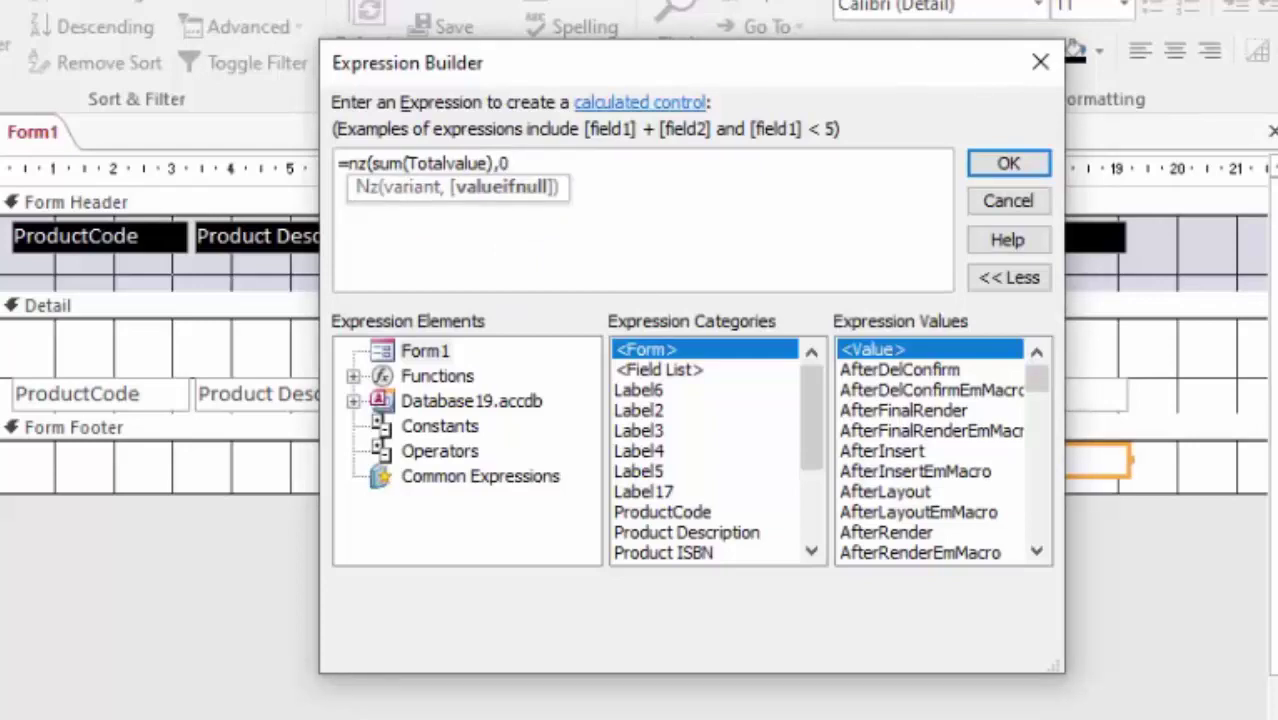
text())
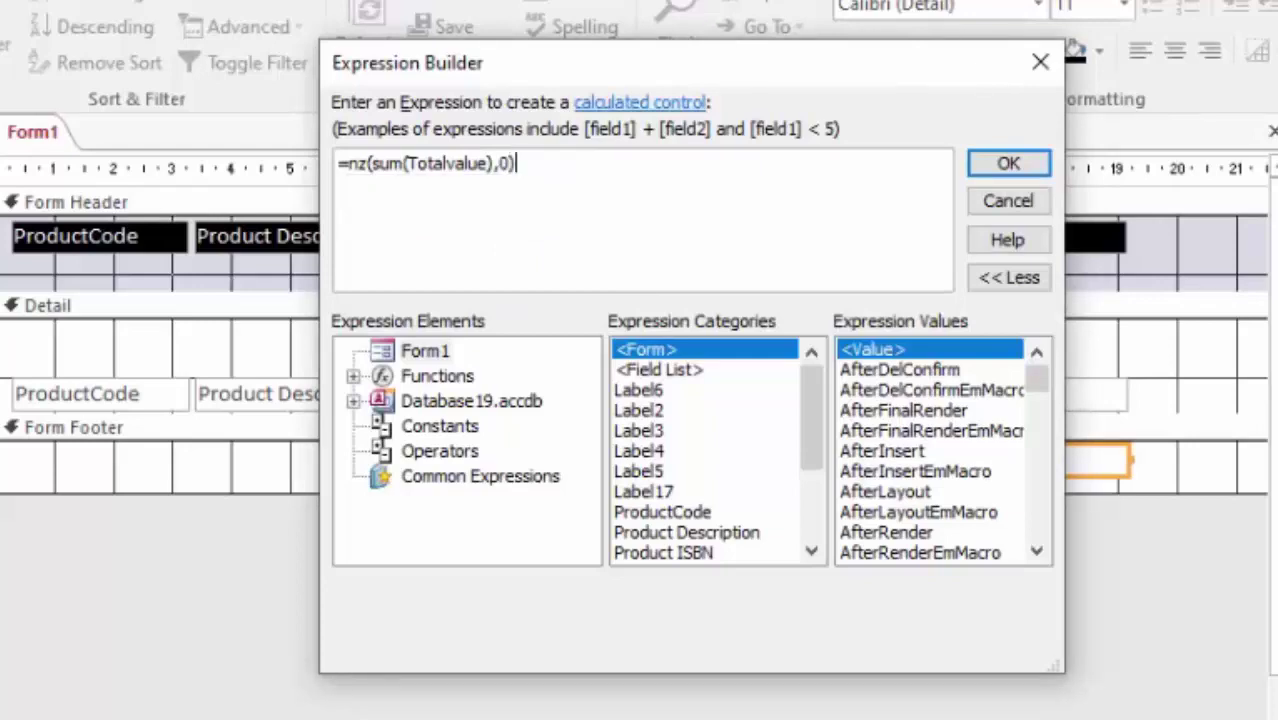
click(1006, 163)
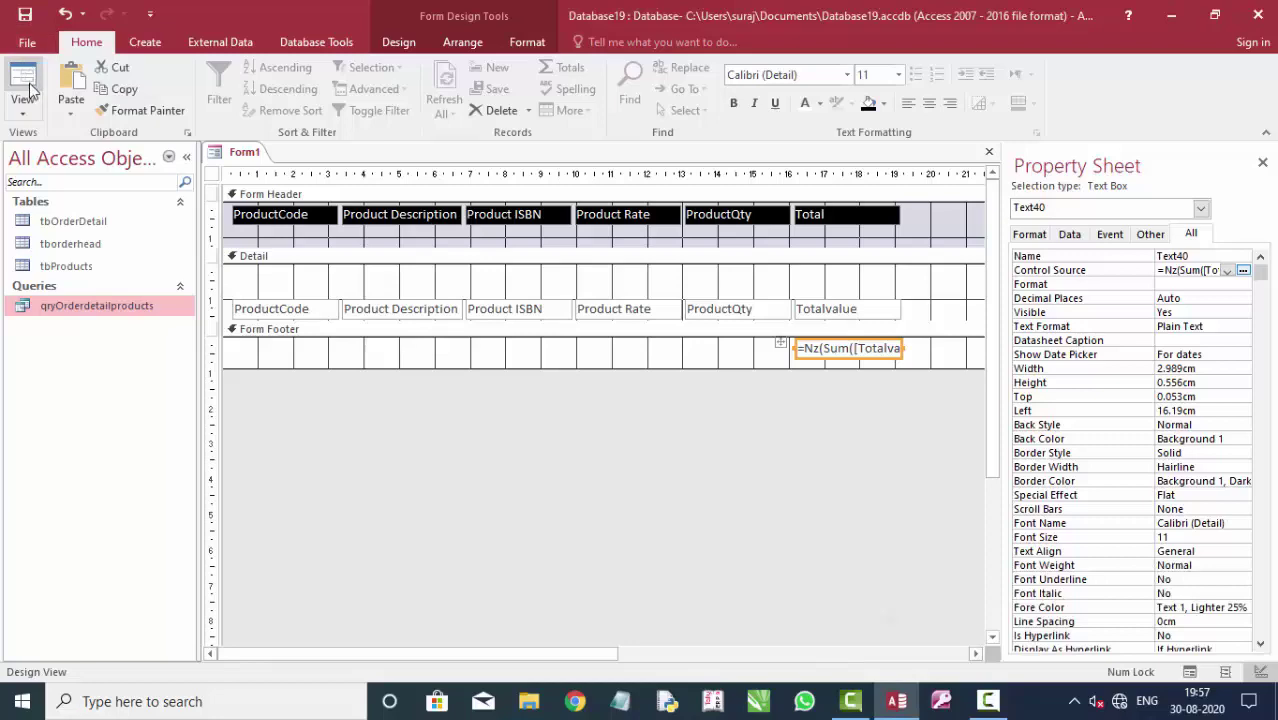
- Save Form1 under the name frmOrderdetails
click(24, 14)
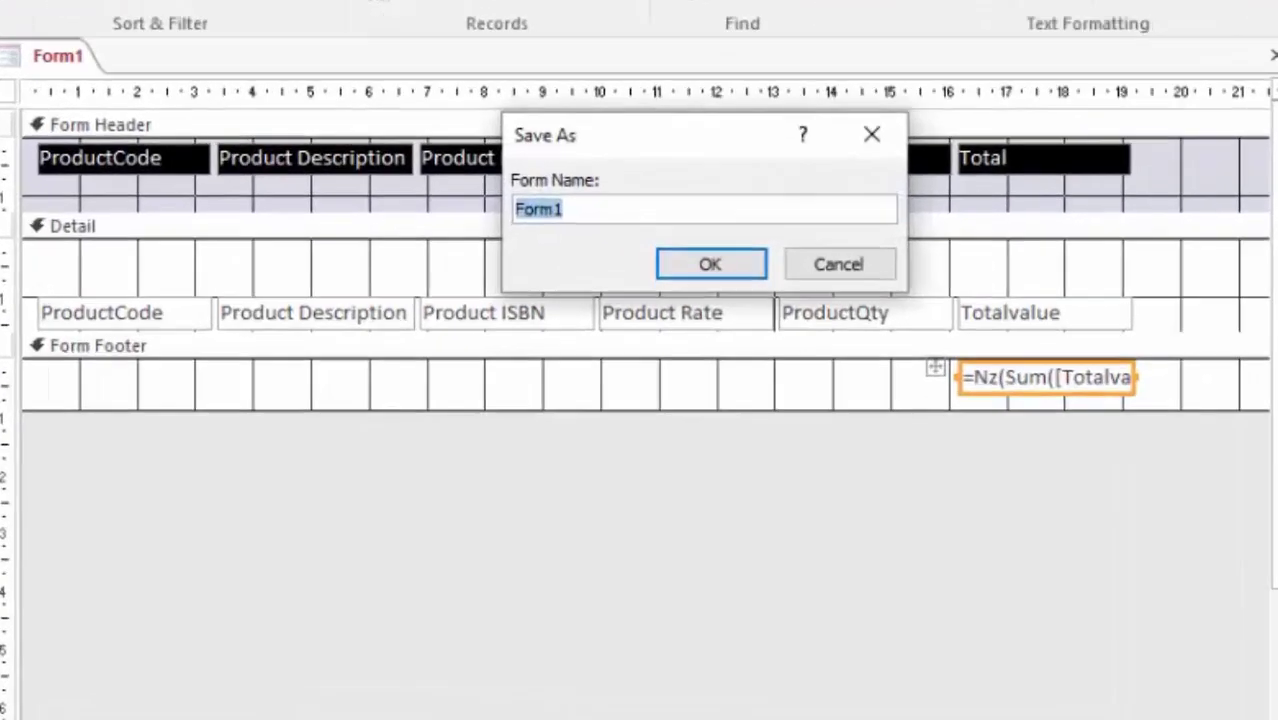
key(BackSpace)
text(fr)
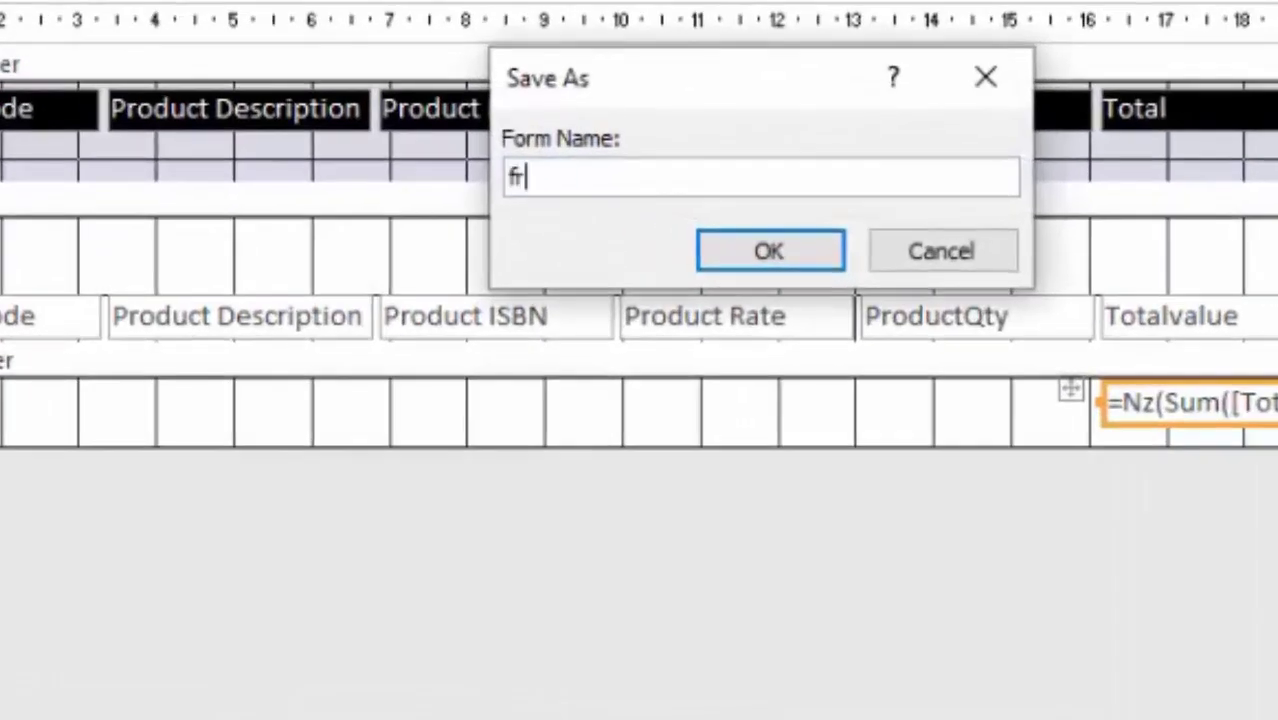
text(mO)
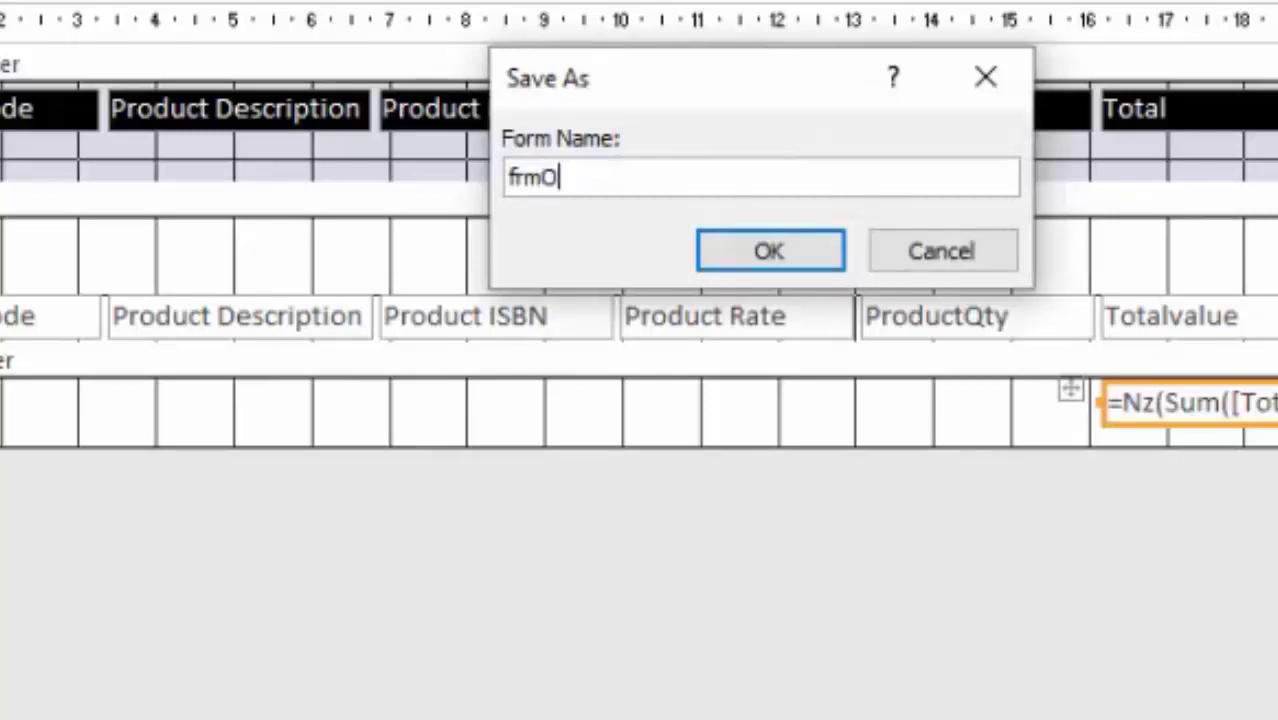
text(rder)
text(detail)
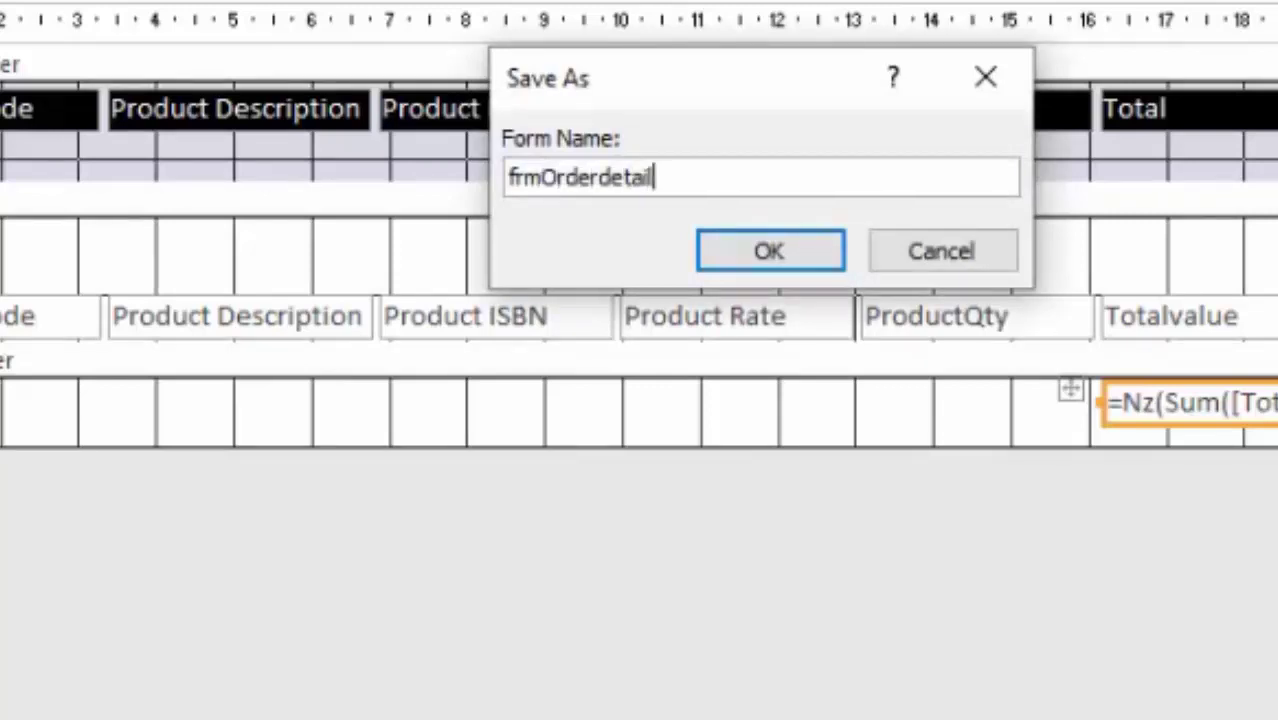
text(s)
key(Return)
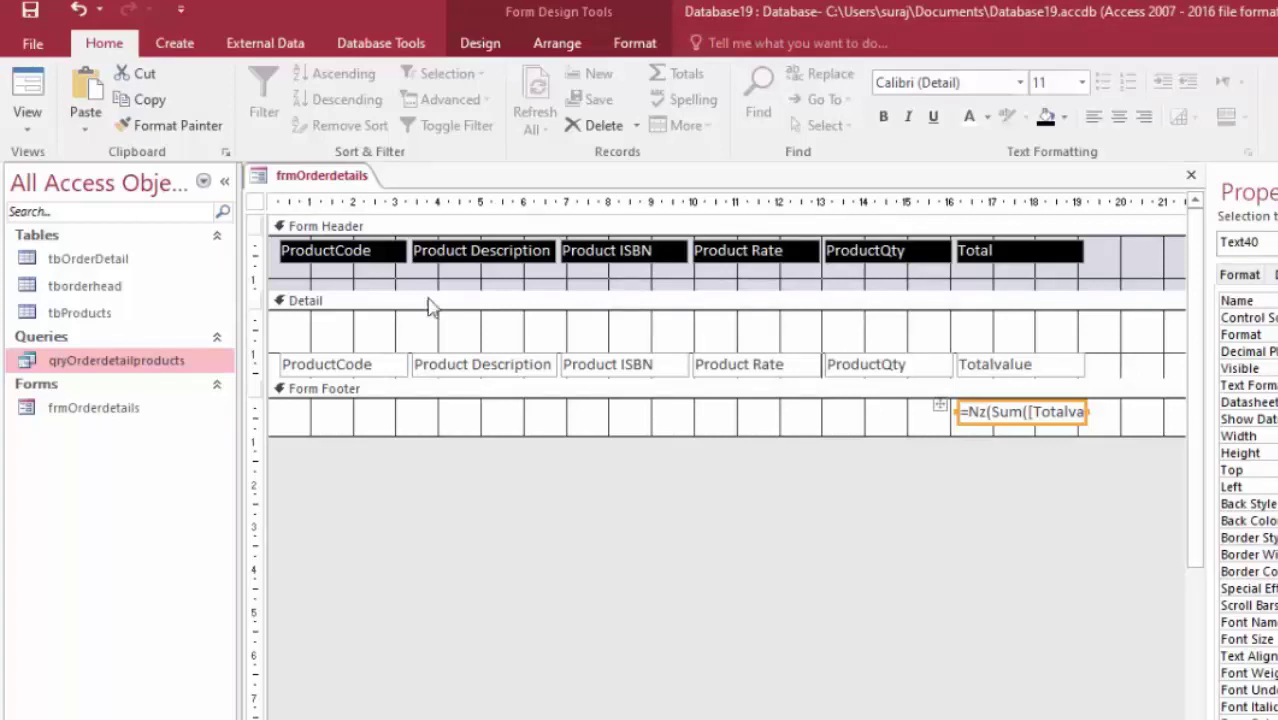
- Preview frmOrderdetails in Form View, checking the new order line, then recheck the design
click(27, 90)
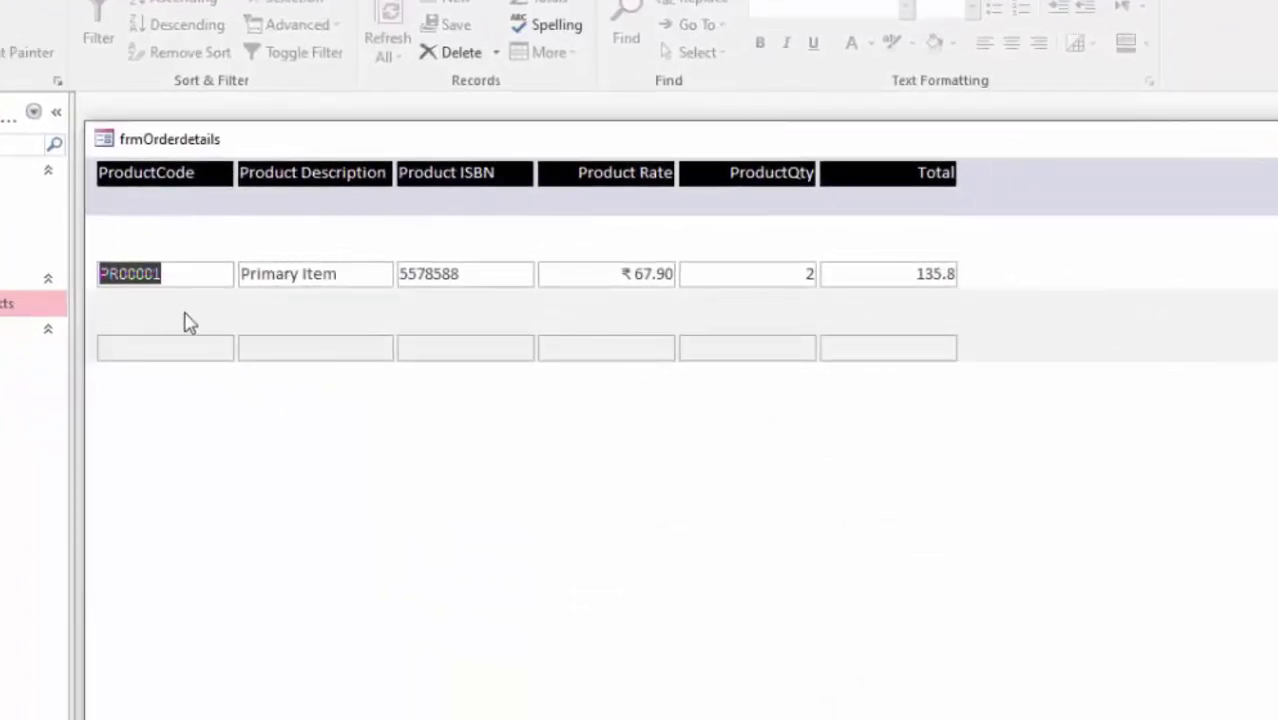
click(165, 349)
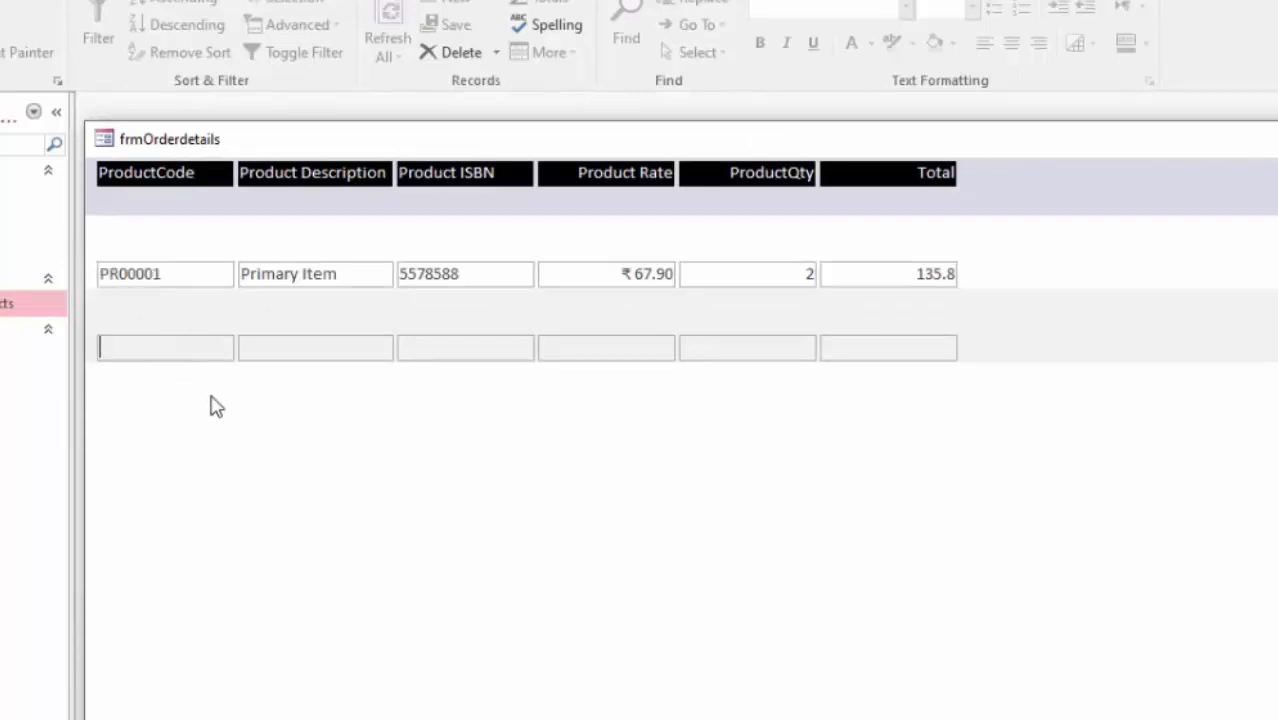
click(1100, 680)
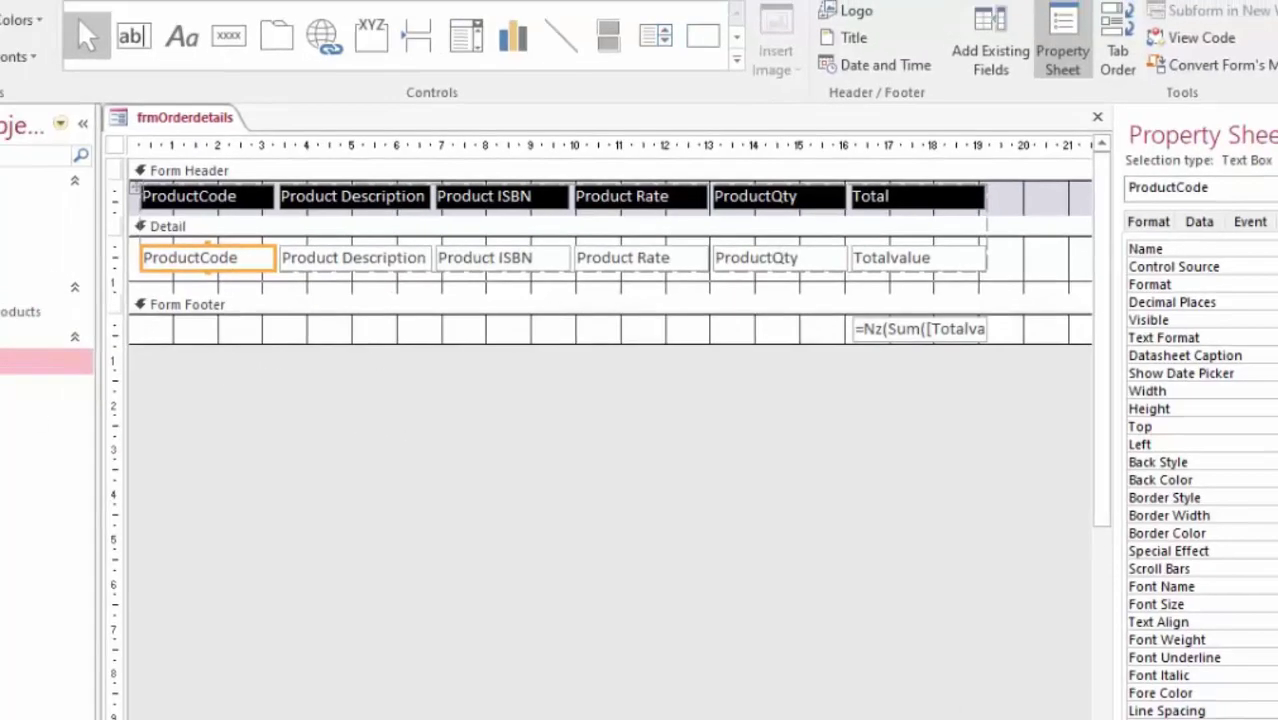
click(24, 60)
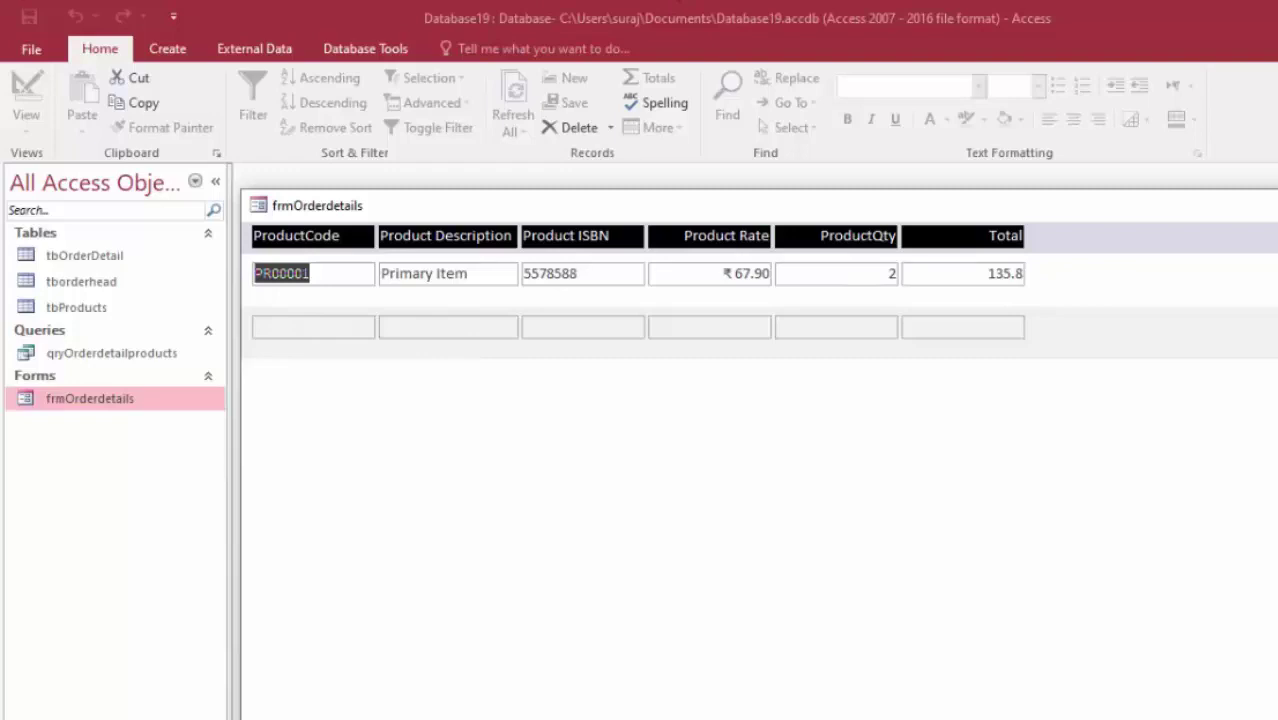
- Close frmOrderdetails without saving the latest design changes
key(ctrl+F4)
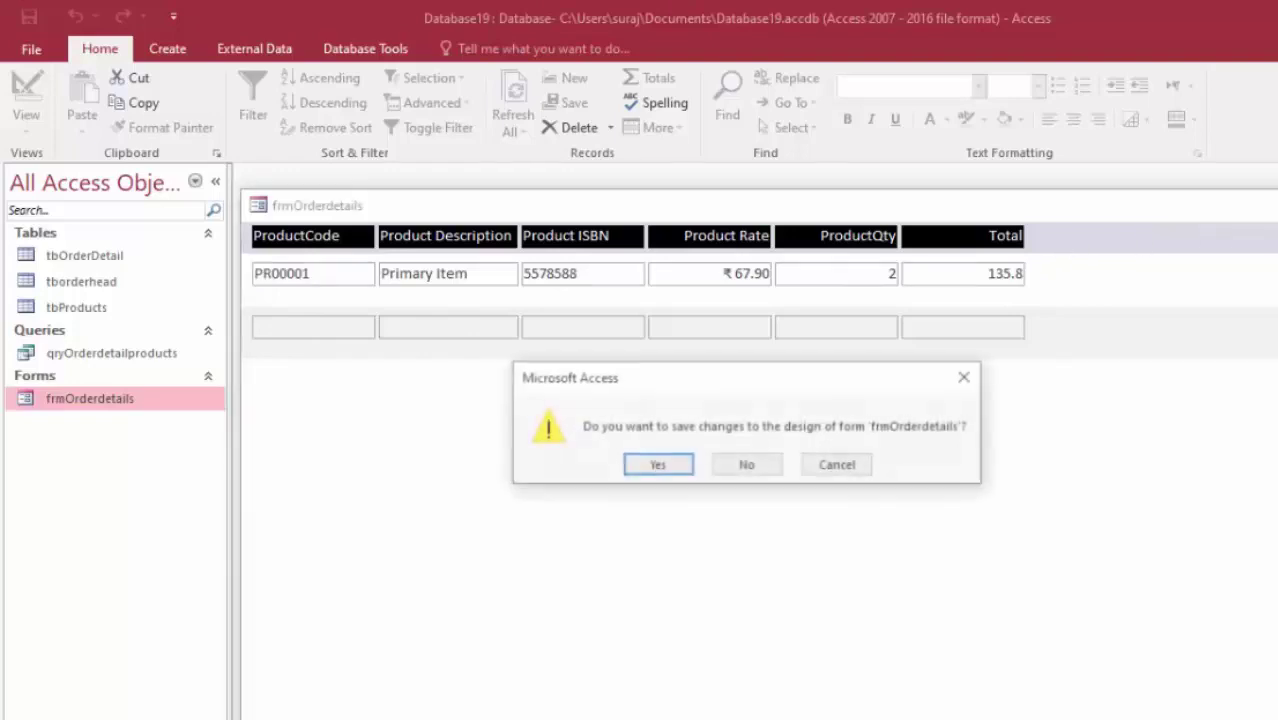
click(838, 465)
key(ctrl+F4)
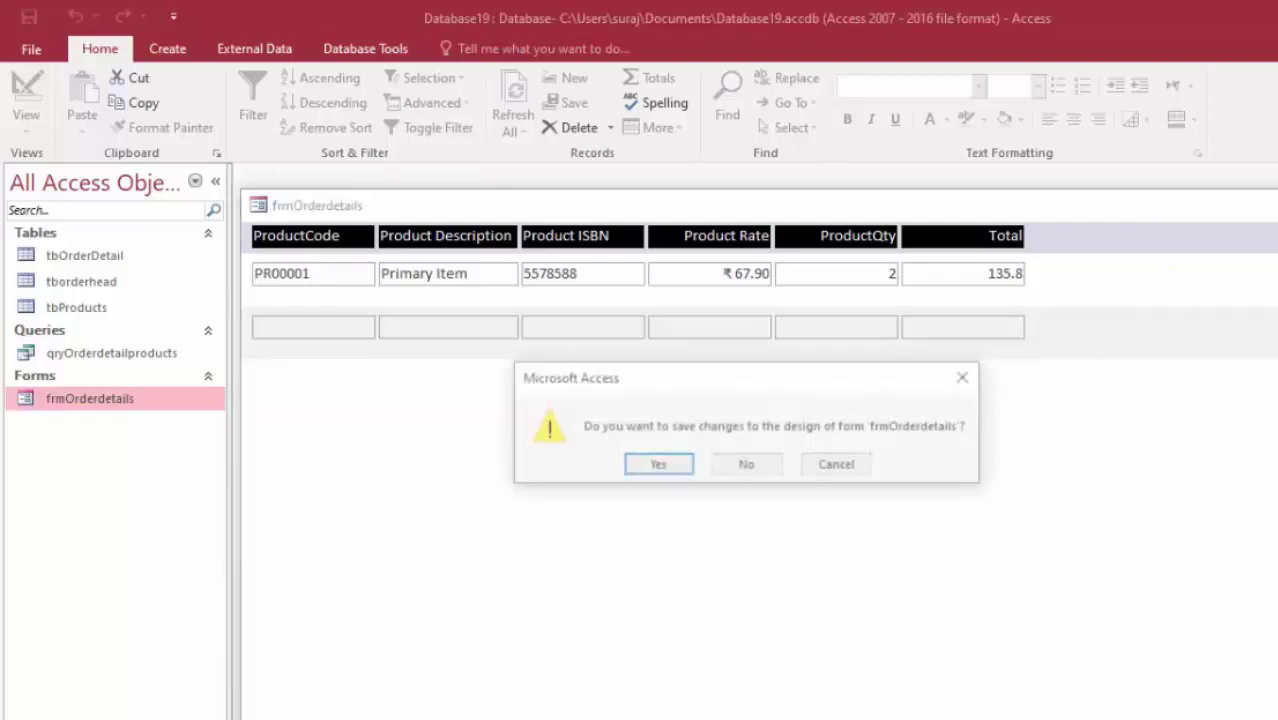
click(736, 465)
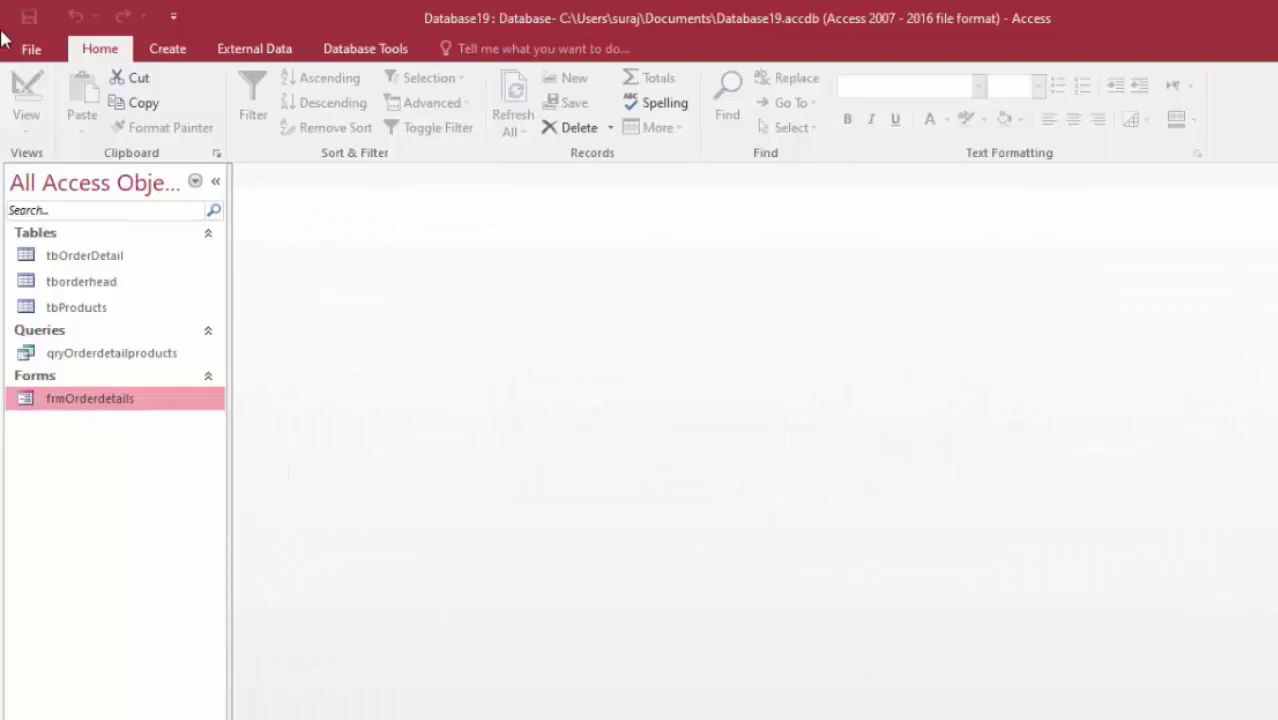
click(167, 48)
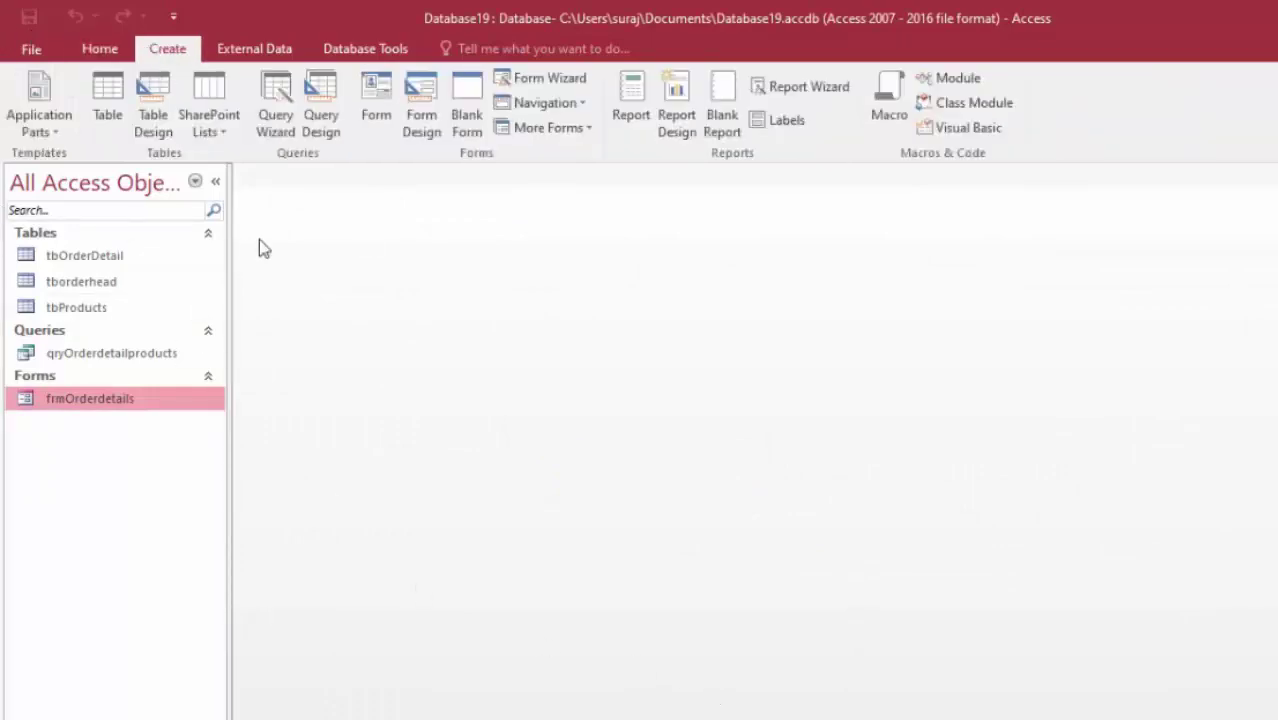
click(383, 88)
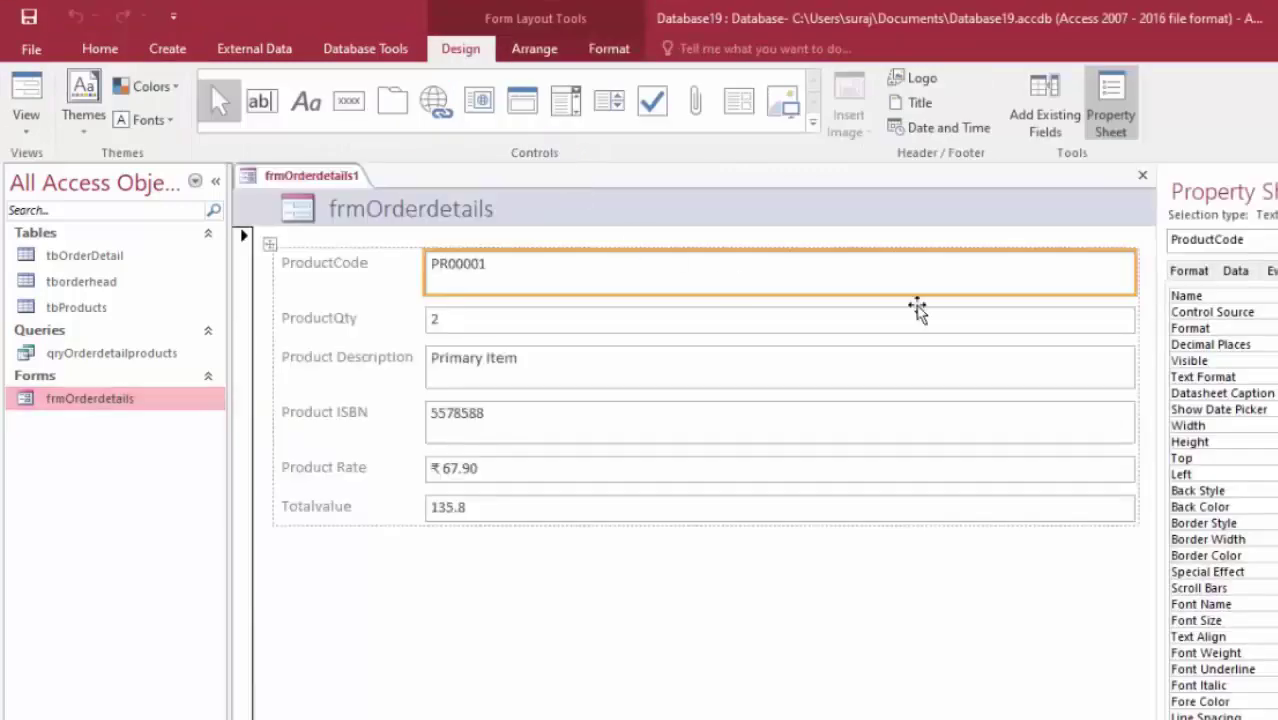
click(1142, 175)
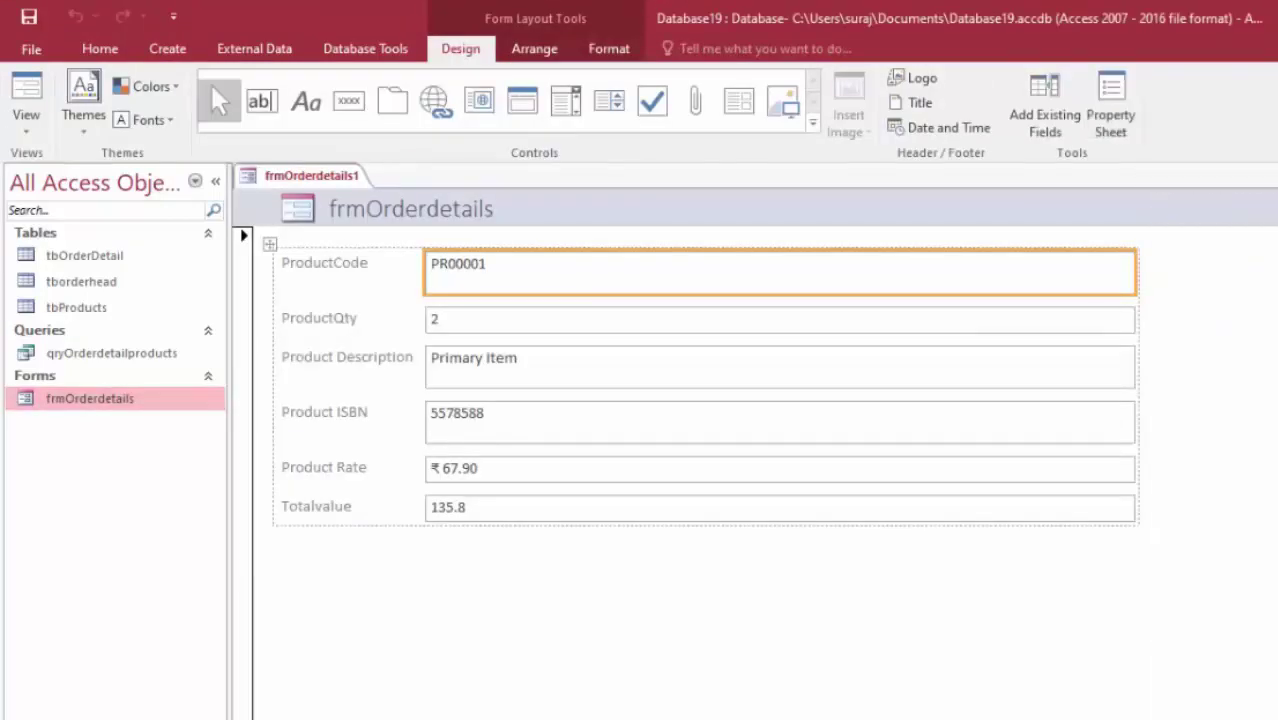
click(742, 466)
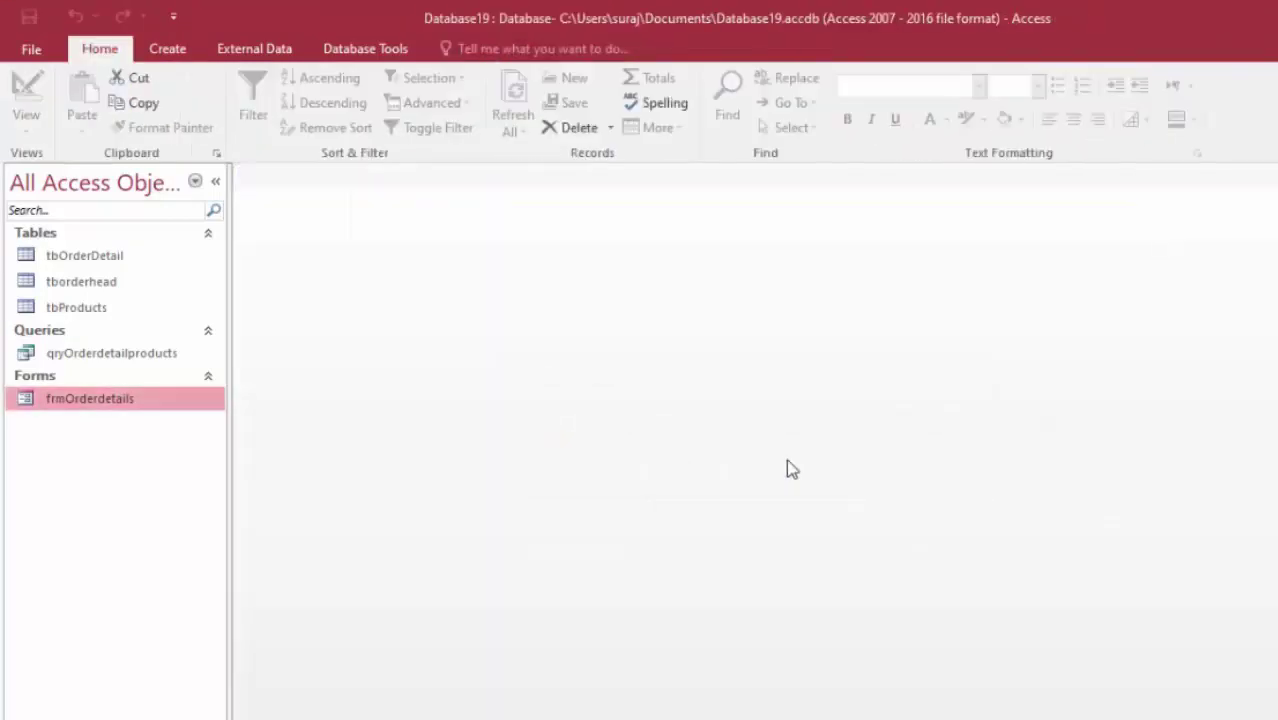
click(167, 48)
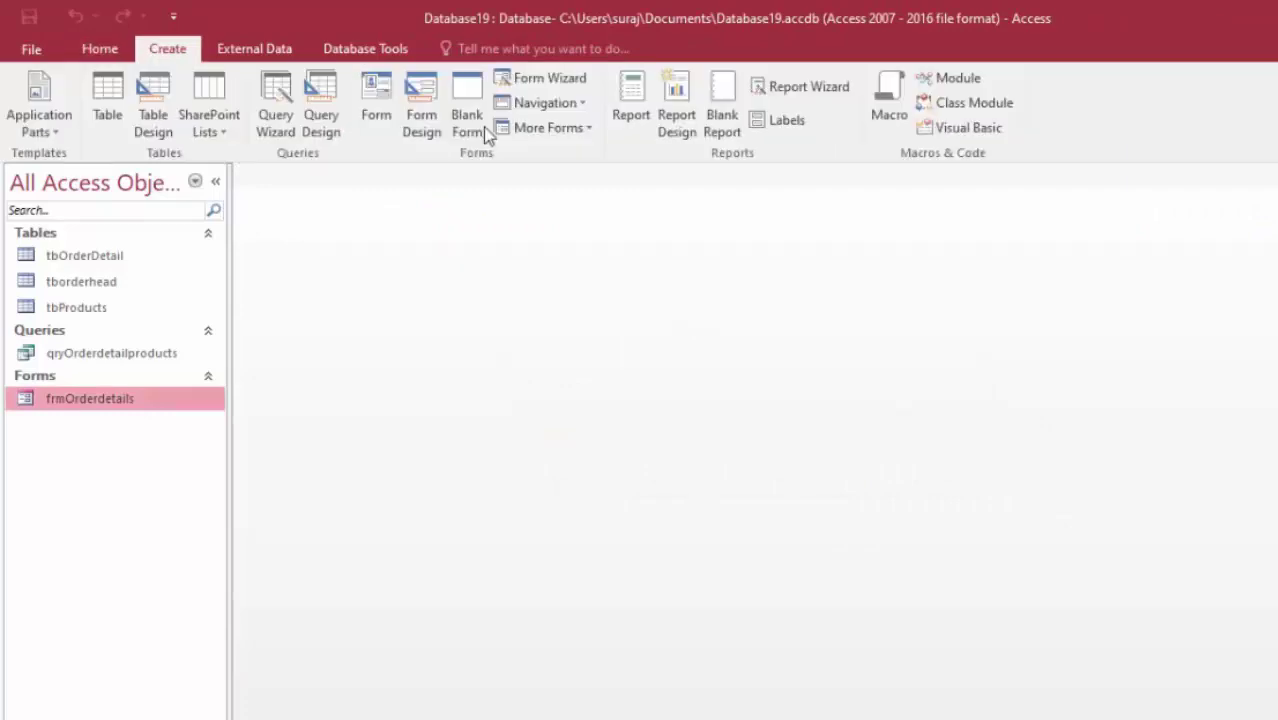
- Create a new Modal Dialog form and delete its OK and Cancel buttons
click(553, 128)
click(587, 310)
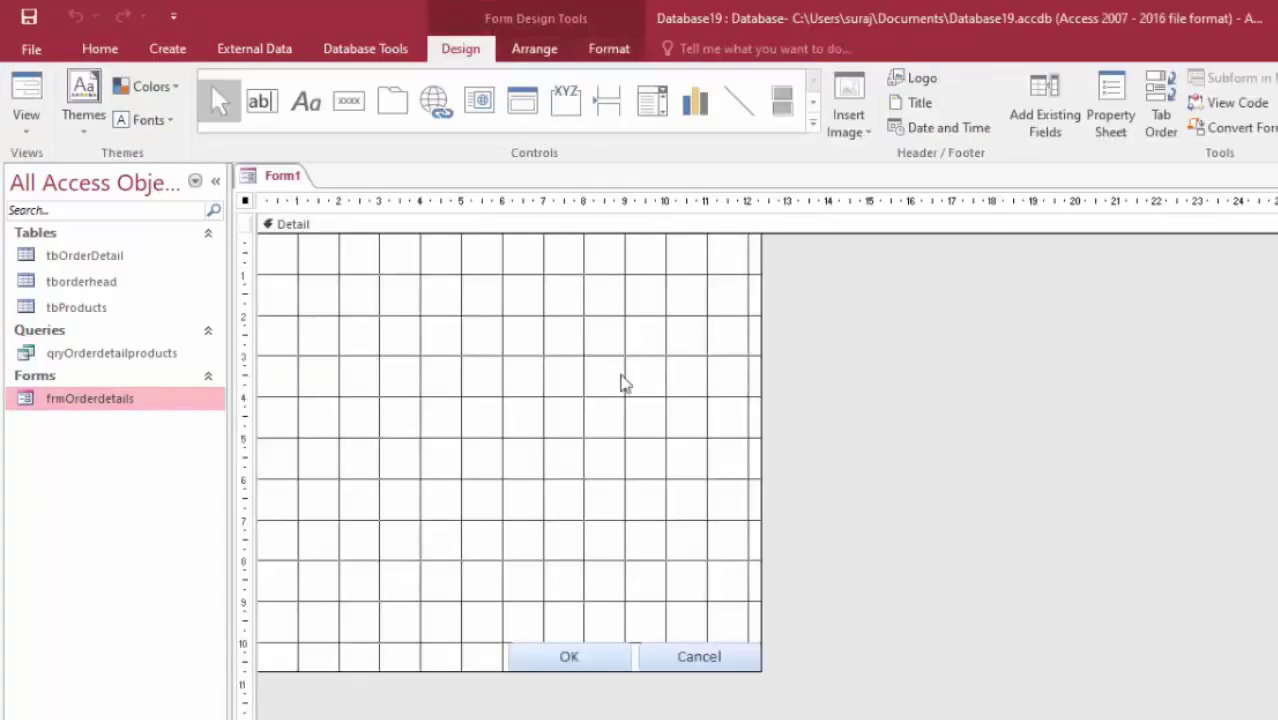
drag(357, 574, 1155, 708)
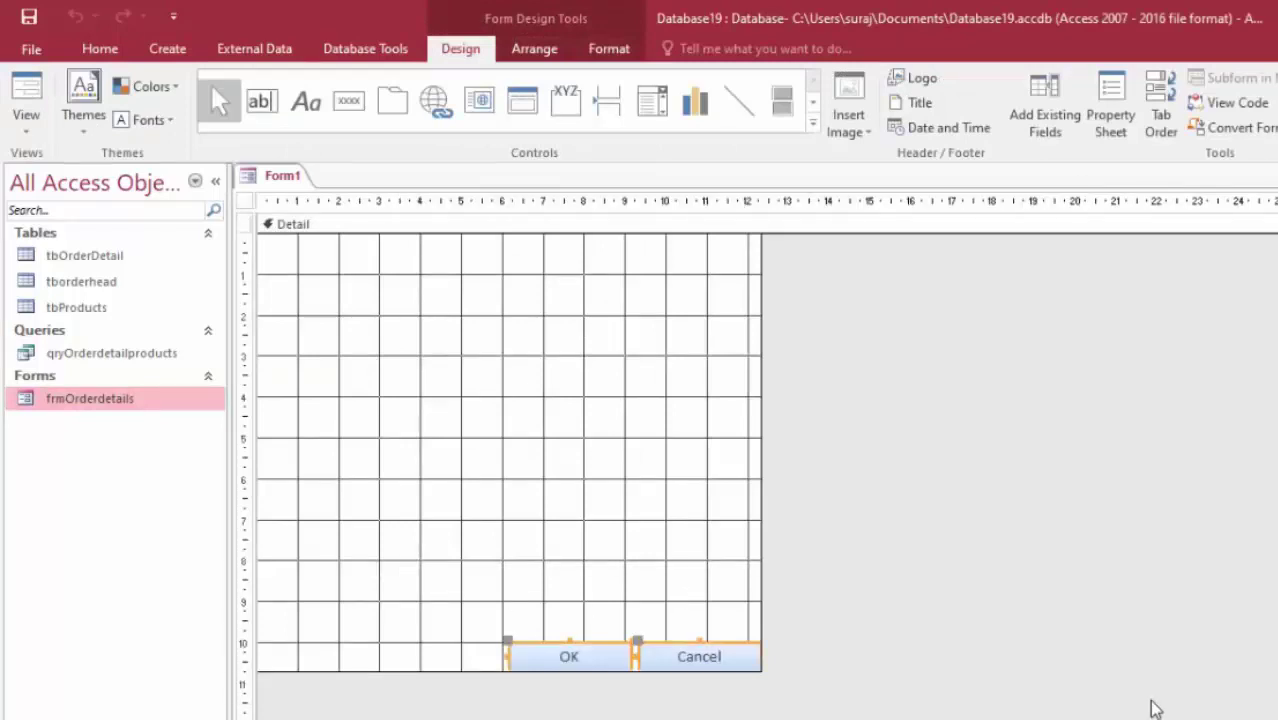
key(Delete)
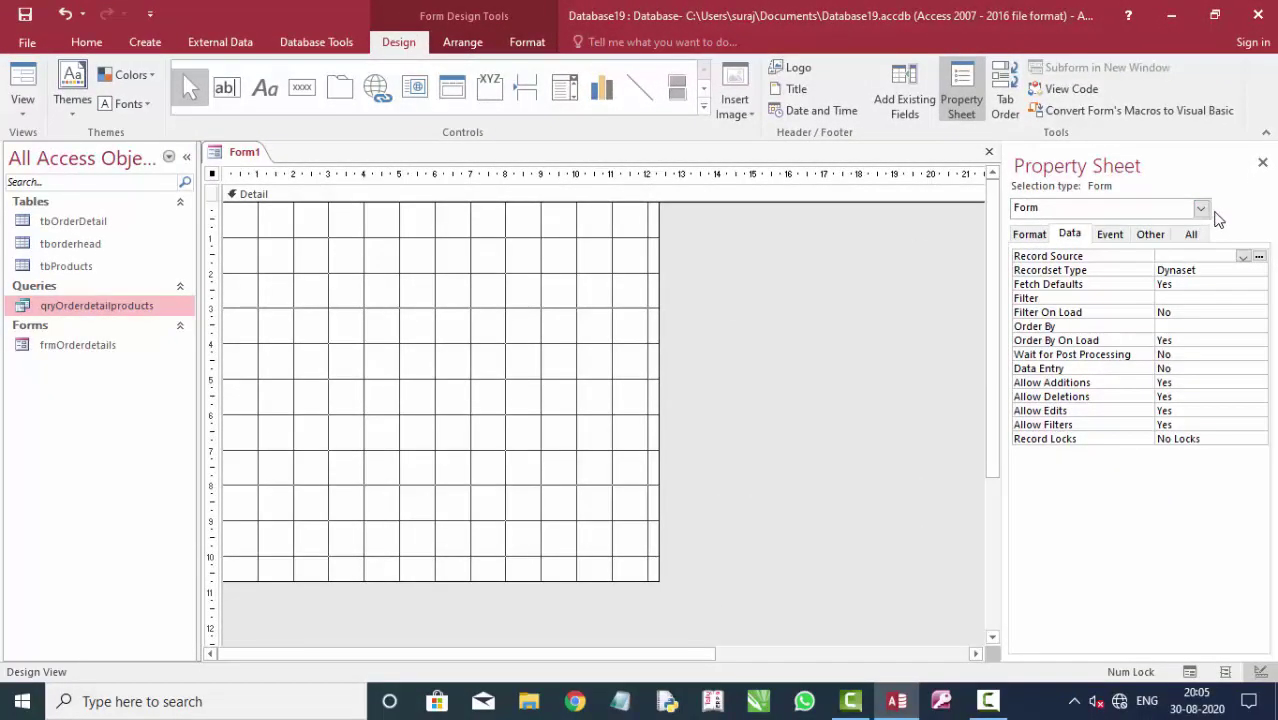
- Set the form's Record Source to tborderhead and add the OrderFrom field
click(1241, 258)
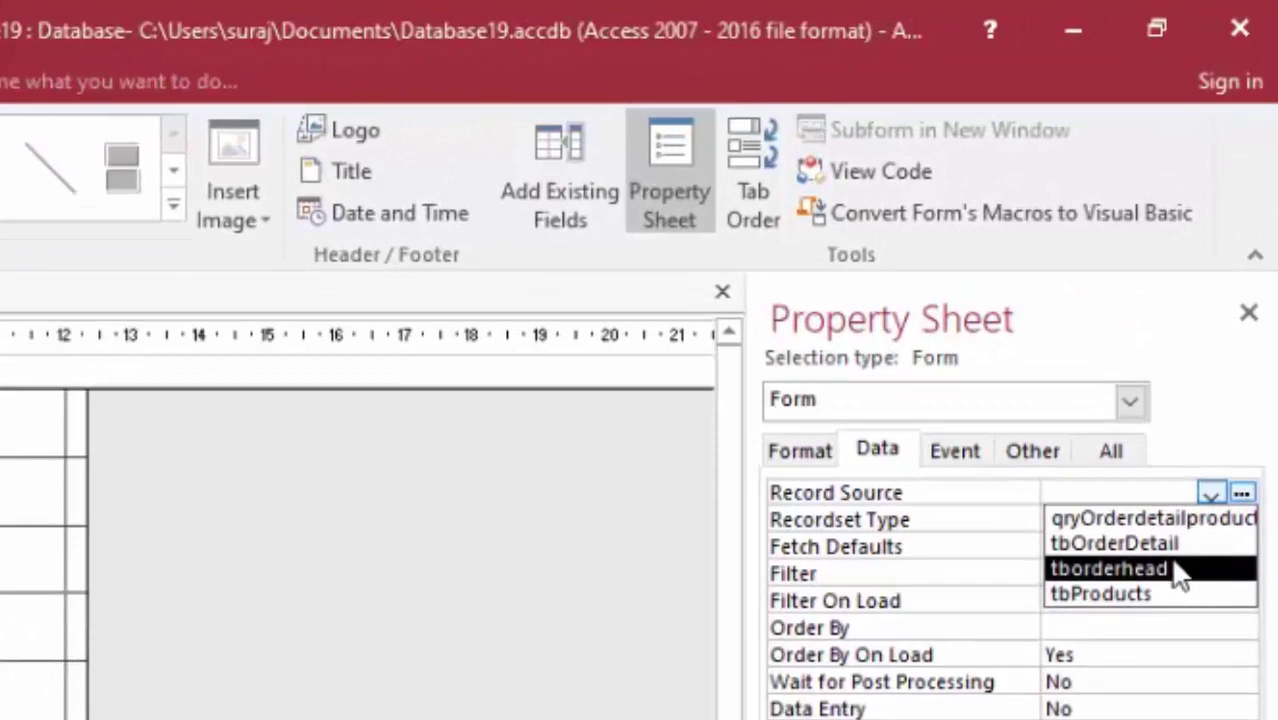
click(1180, 568)
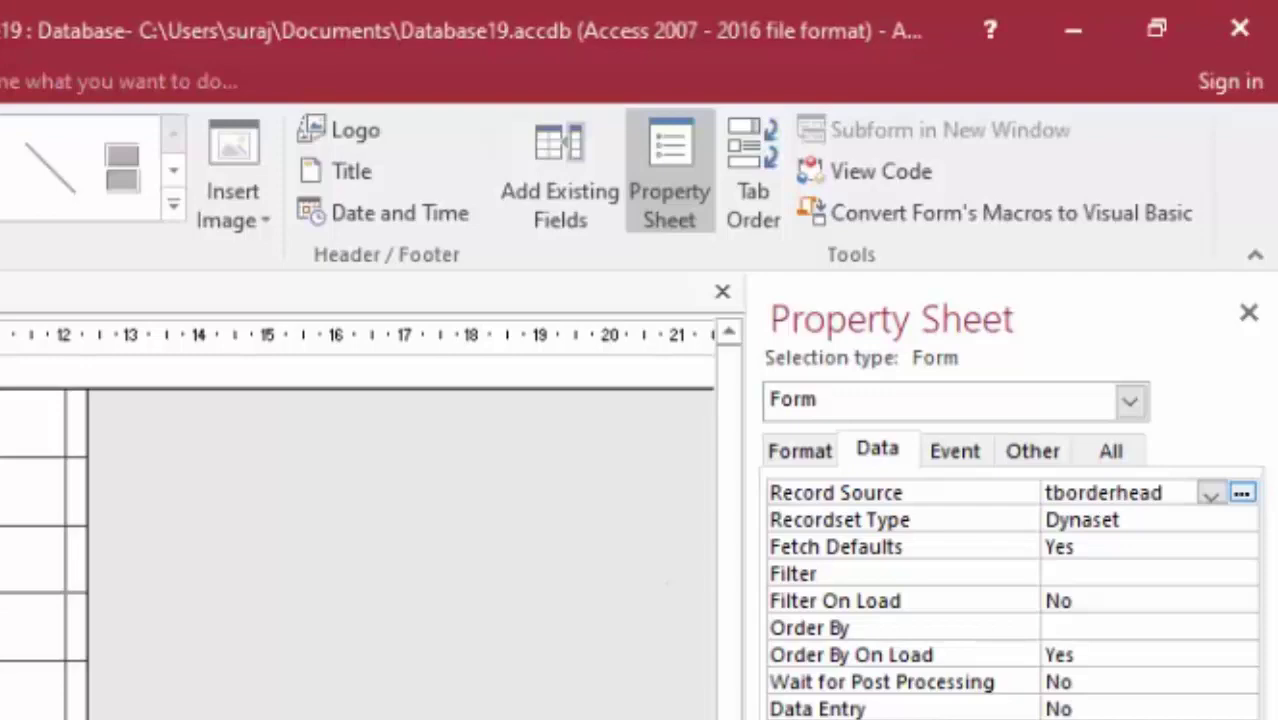
click(560, 175)
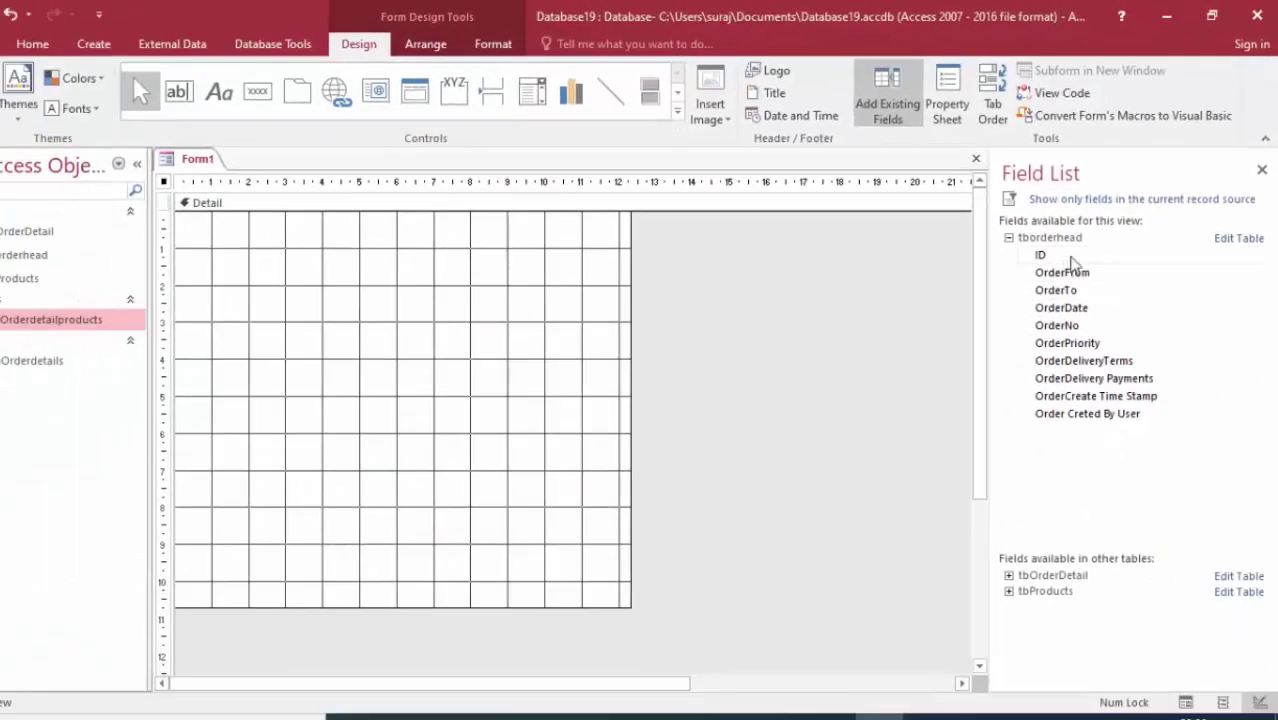
double_click(1072, 274)
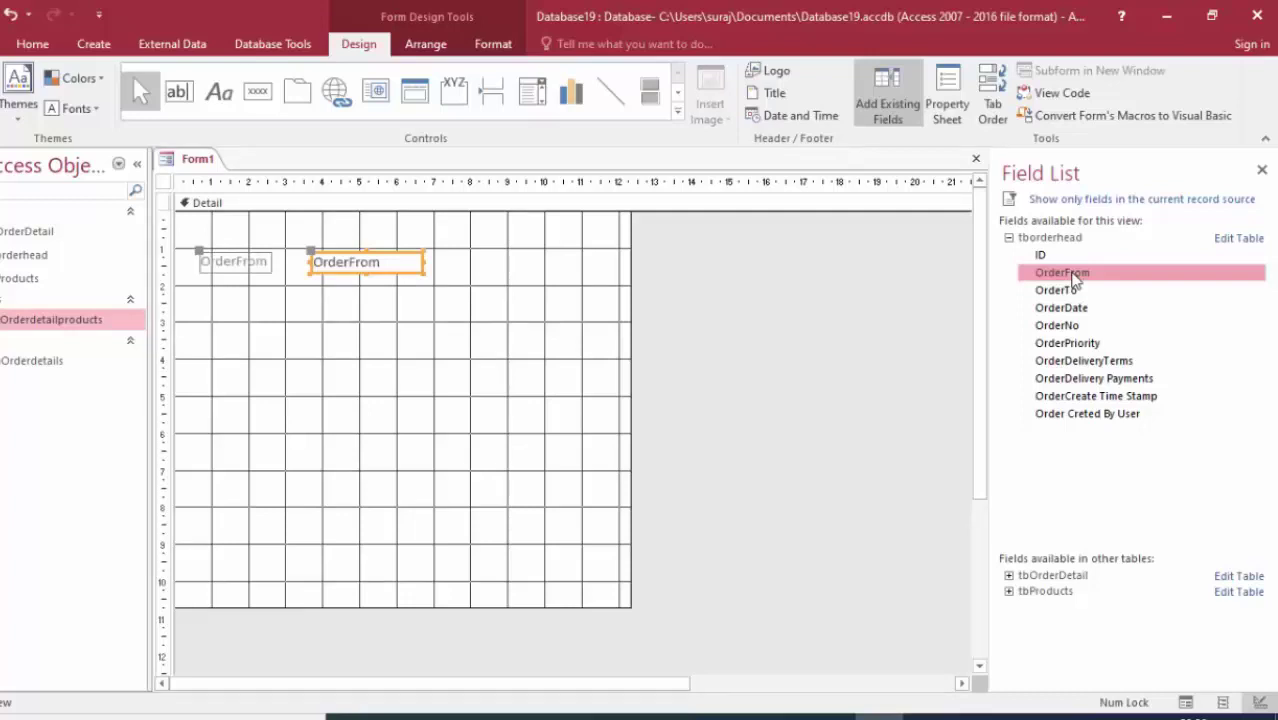
- Add the OrderTo through OrderDelivery Payments fields and widen the OrderDelivery Payments label
shift+click(1094, 378)
mouse_move(1094, 378)
mouse_down()
mouse_move(442, 416)
mouse_move(450, 424)
mouse_move(407, 433)
mouse_move(427, 434)
mouse_up()
click(253, 424)
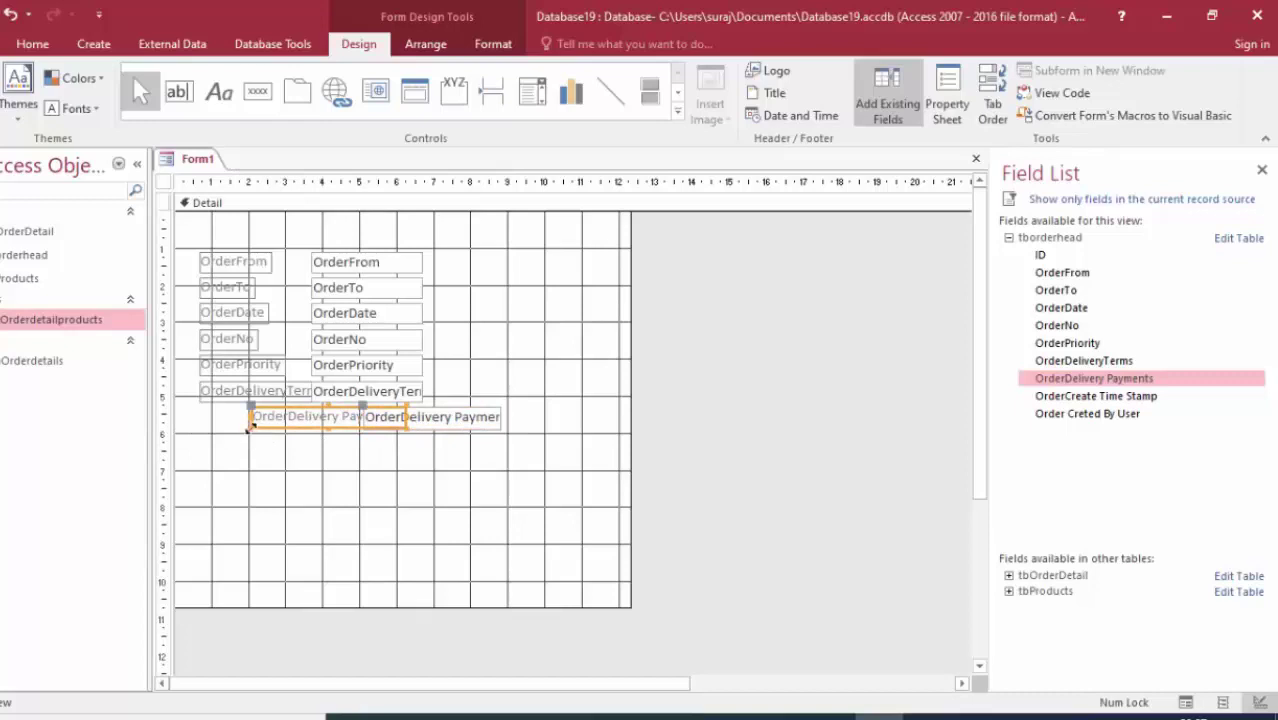
drag(251, 425, 202, 424)
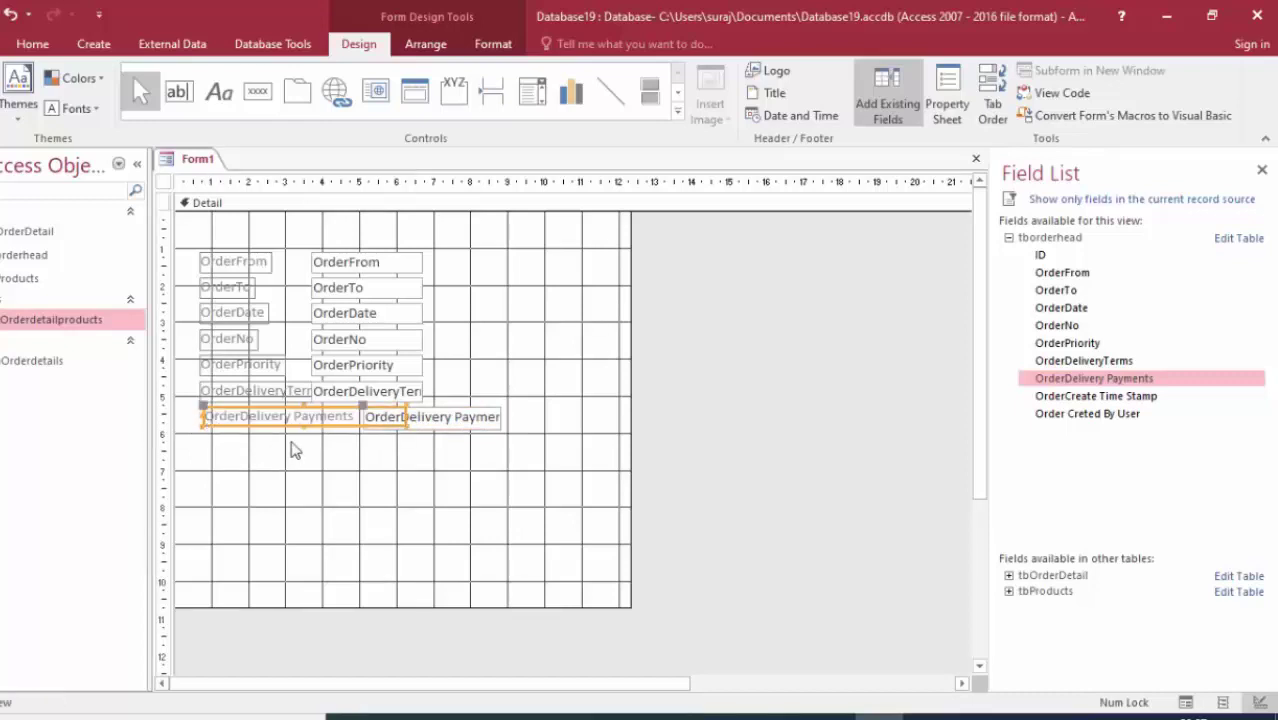
click(376, 452)
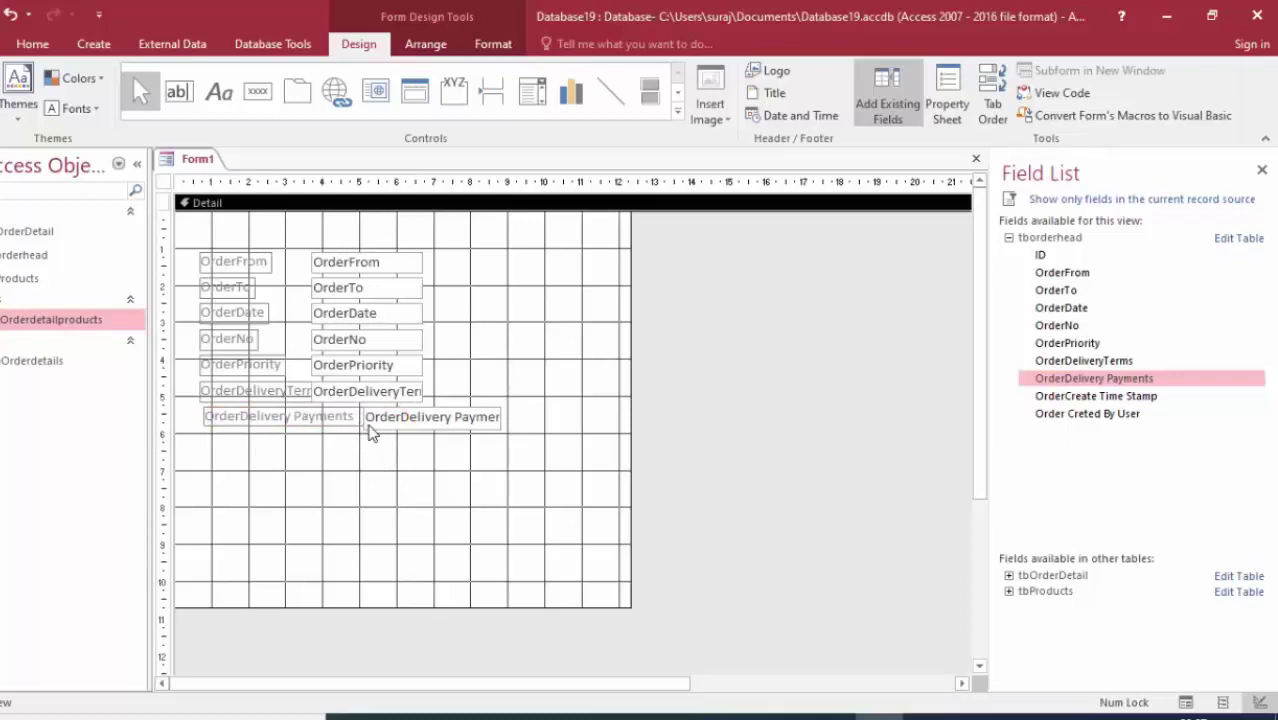
click(369, 424)
click(354, 424)
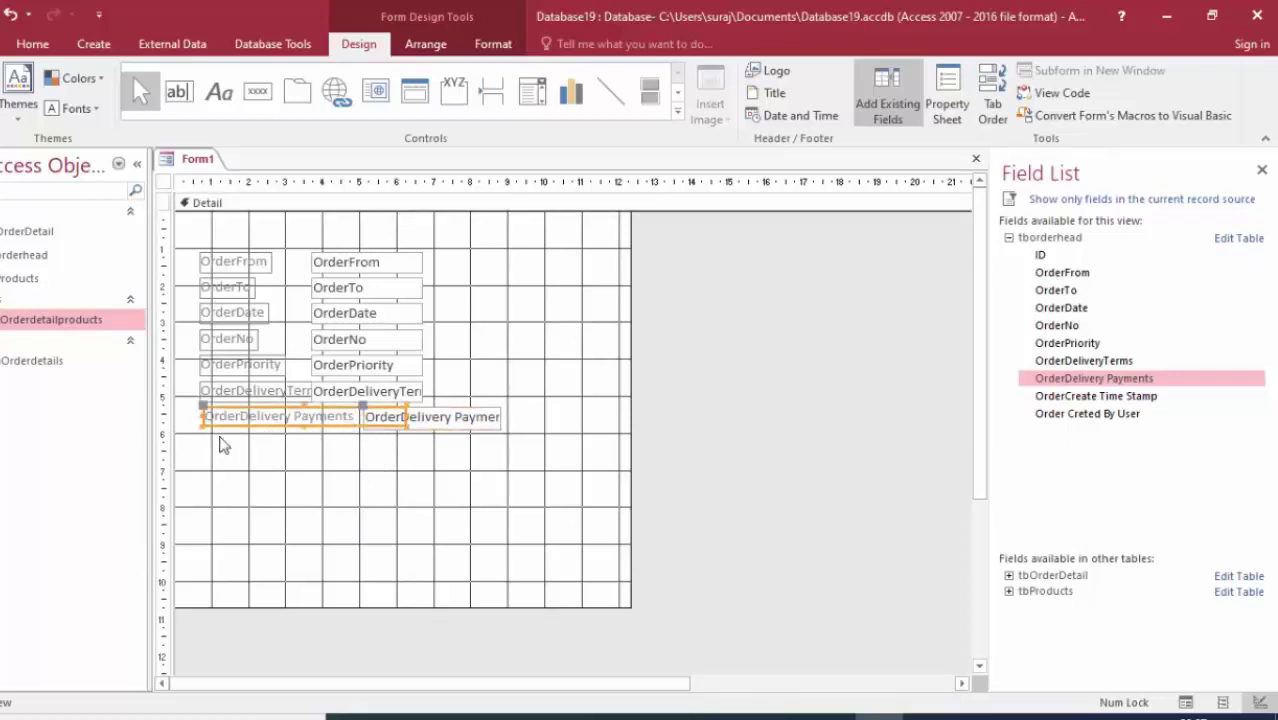
drag(200, 424, 183, 424)
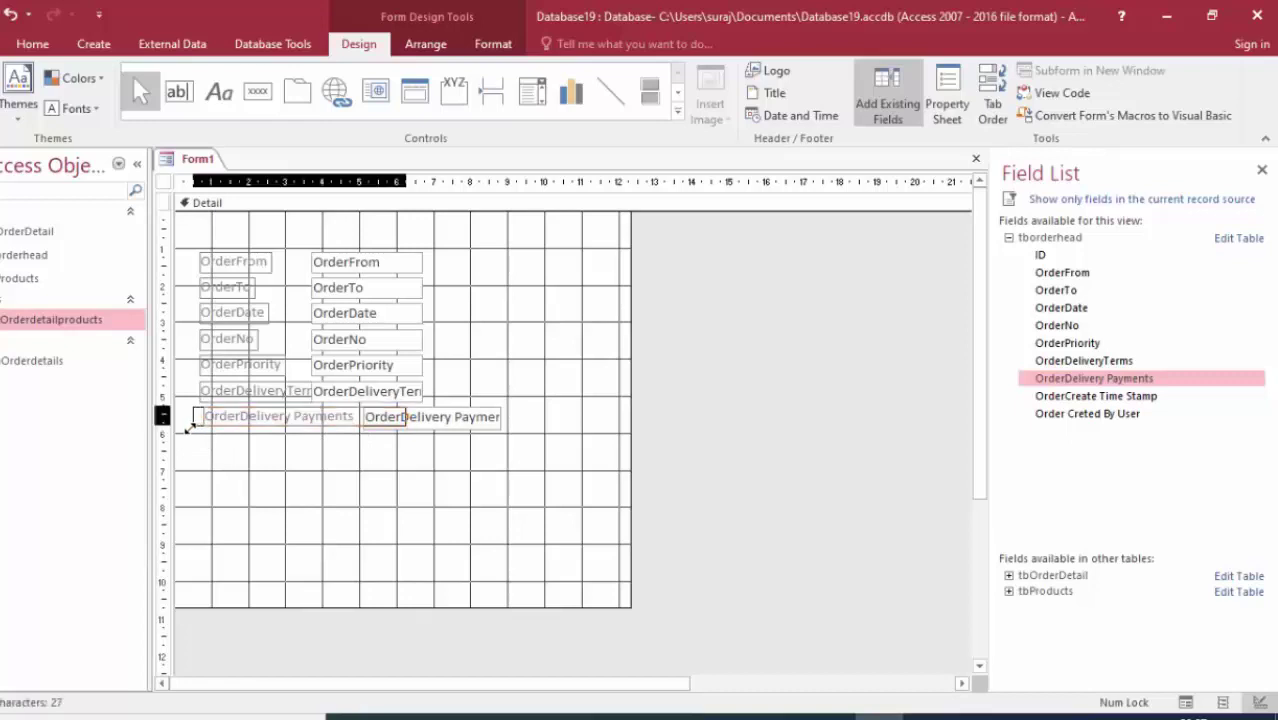
click(366, 446)
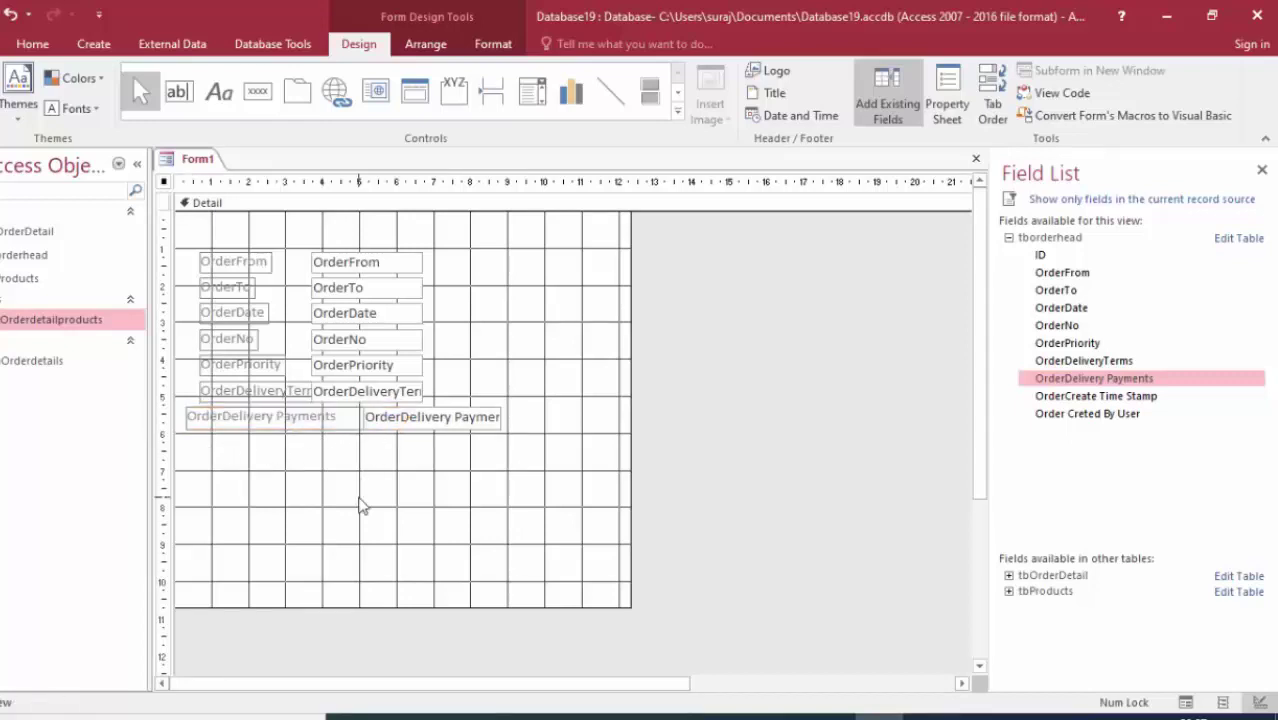
click(336, 428)
mouse_move(359, 430)
mouse_down()
mouse_move(406, 427)
mouse_move(352, 427)
mouse_up()
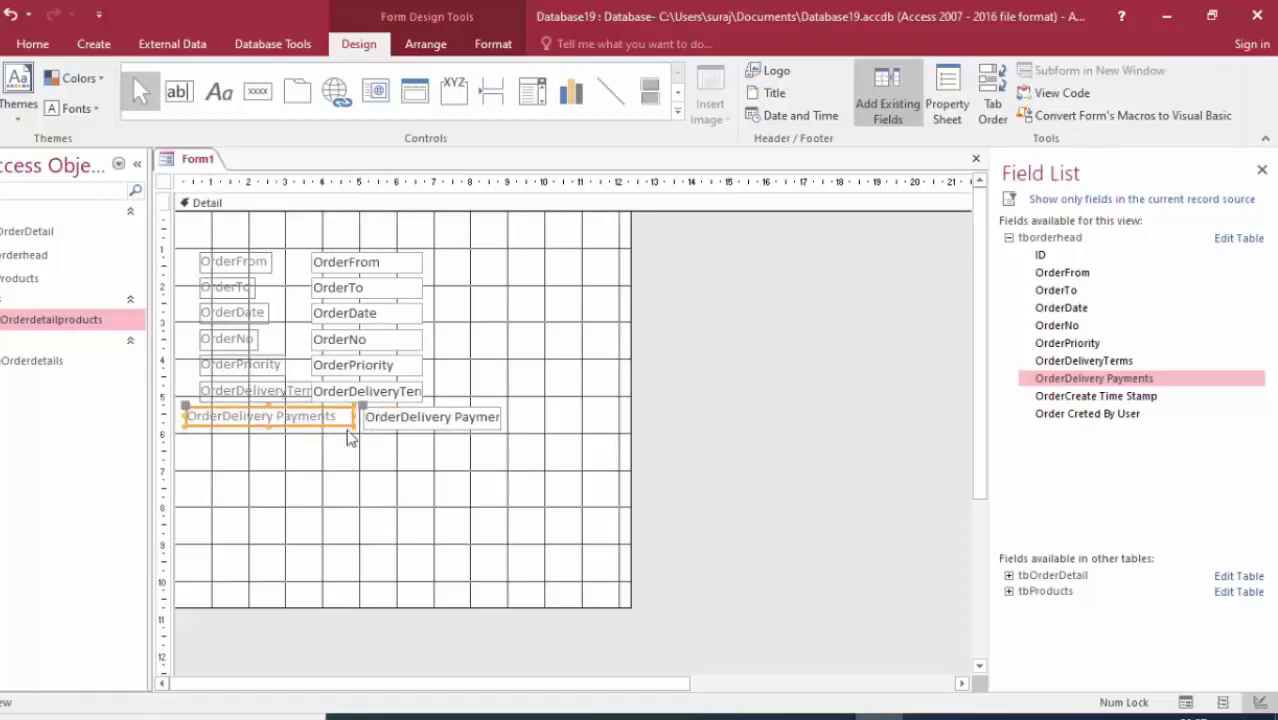
click(353, 465)
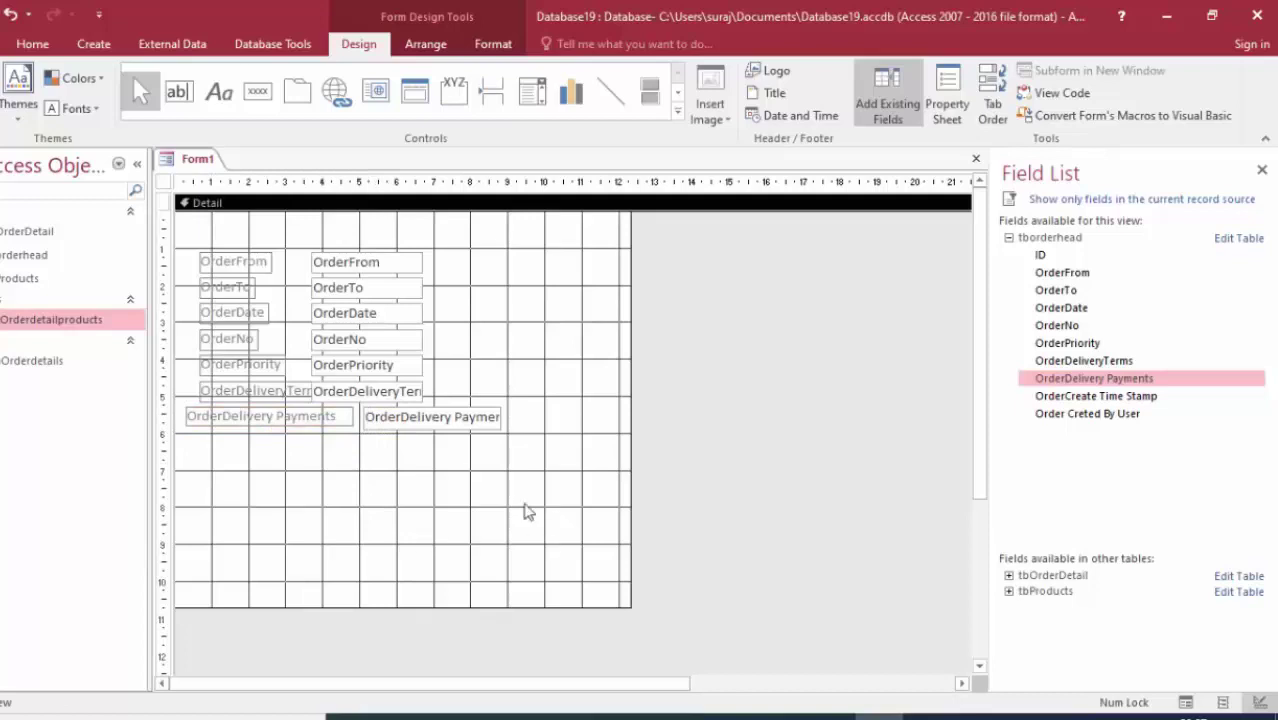
- Resize the OrderDeliveryTerms label so its full caption shows
click(201, 397)
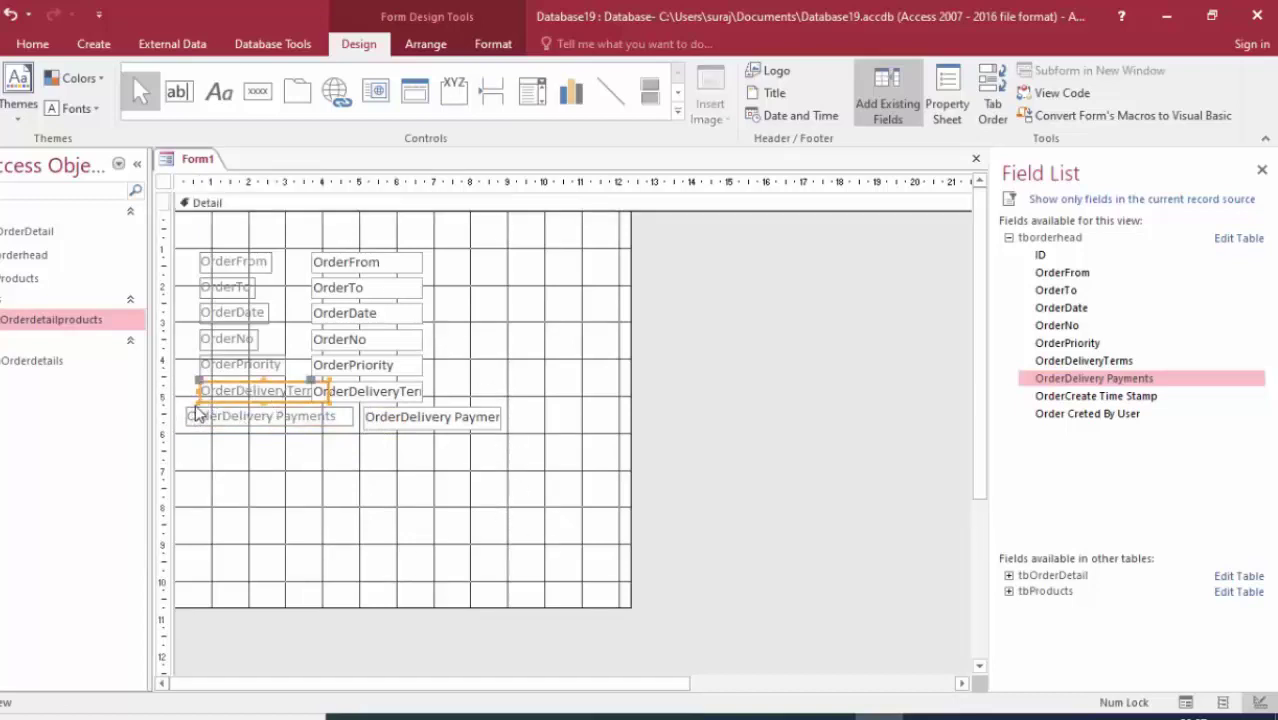
drag(199, 391, 176, 391)
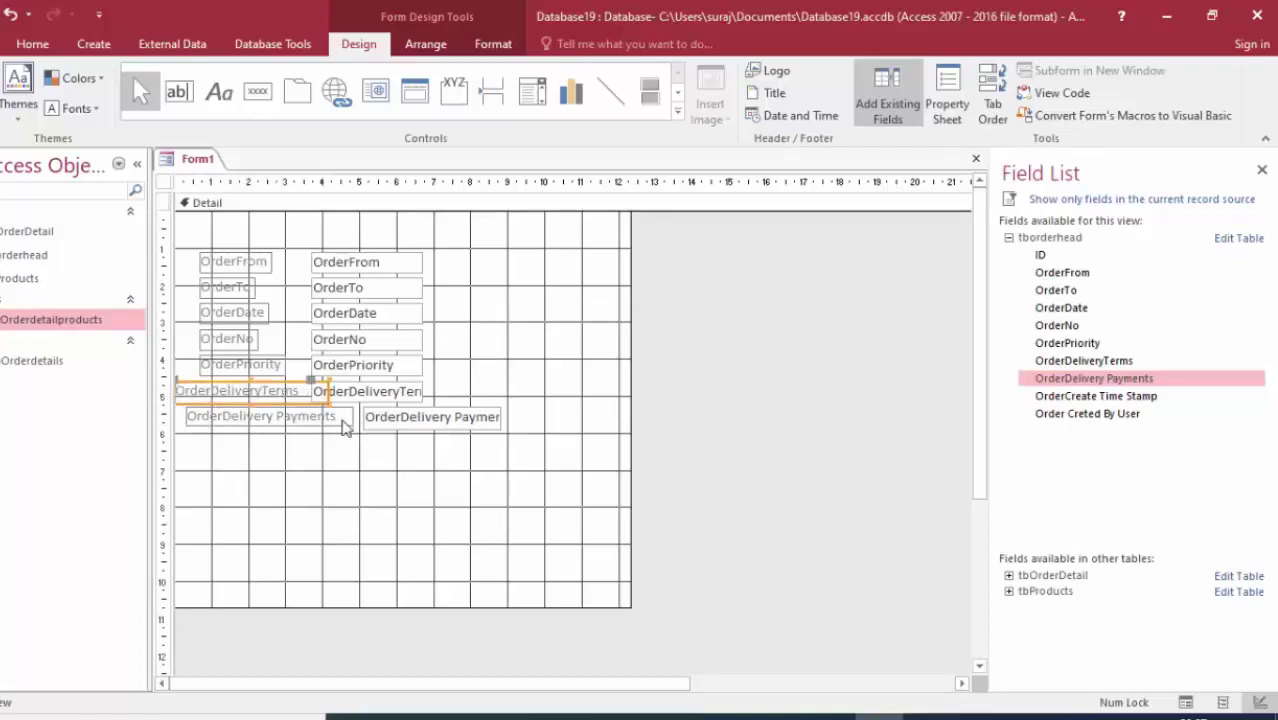
drag(325, 396, 304, 397)
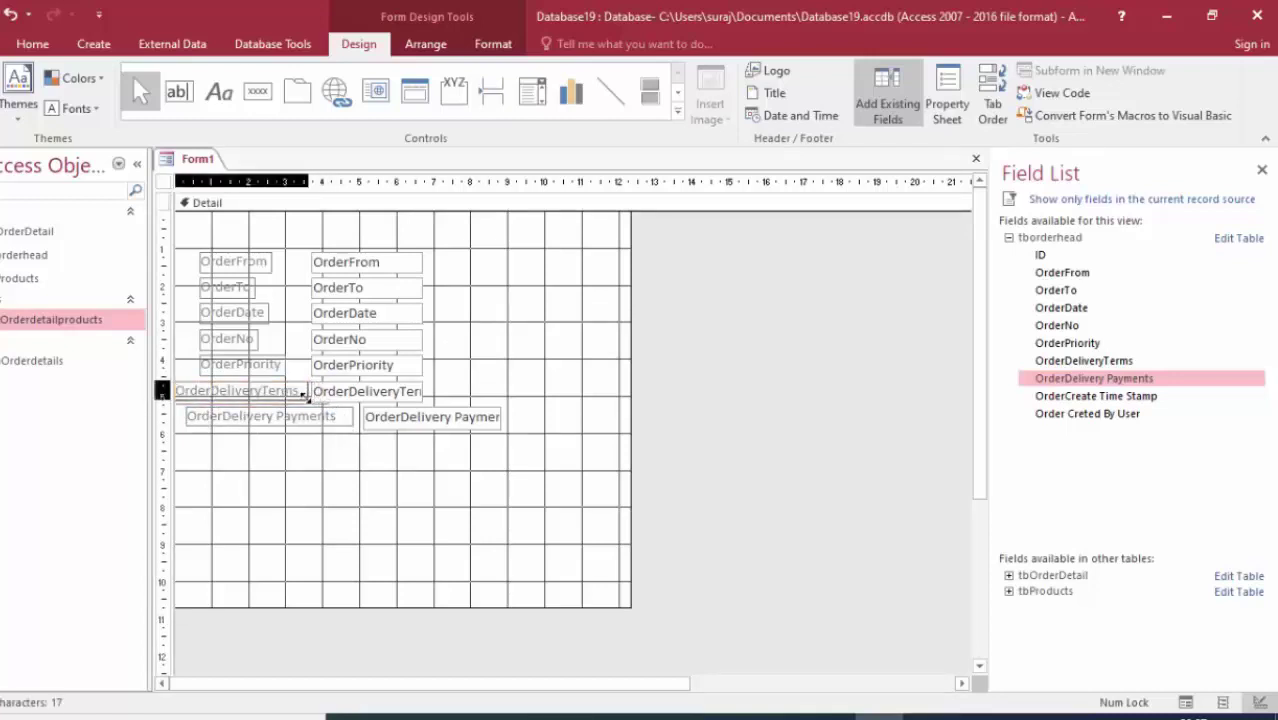
click(340, 446)
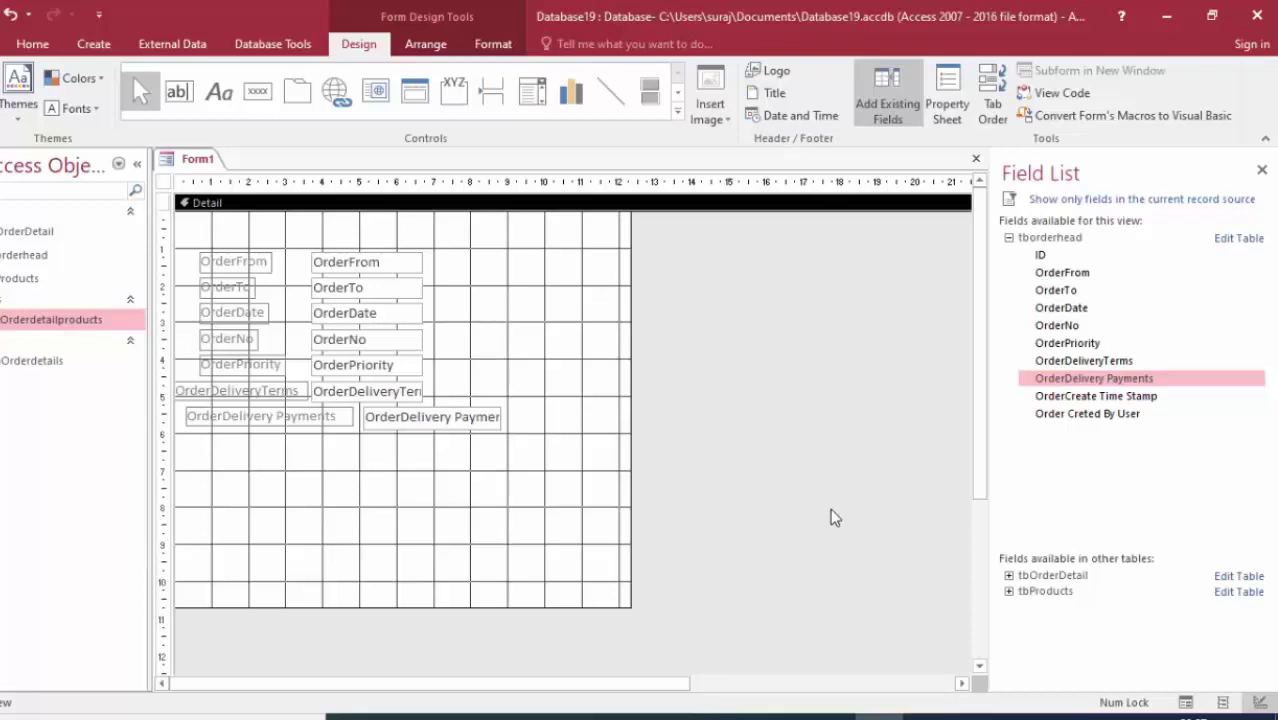
- Widen the form, move OrderFrom to the top with a narrower text box, and reposition OrderTo
drag(631, 599, 896, 599)
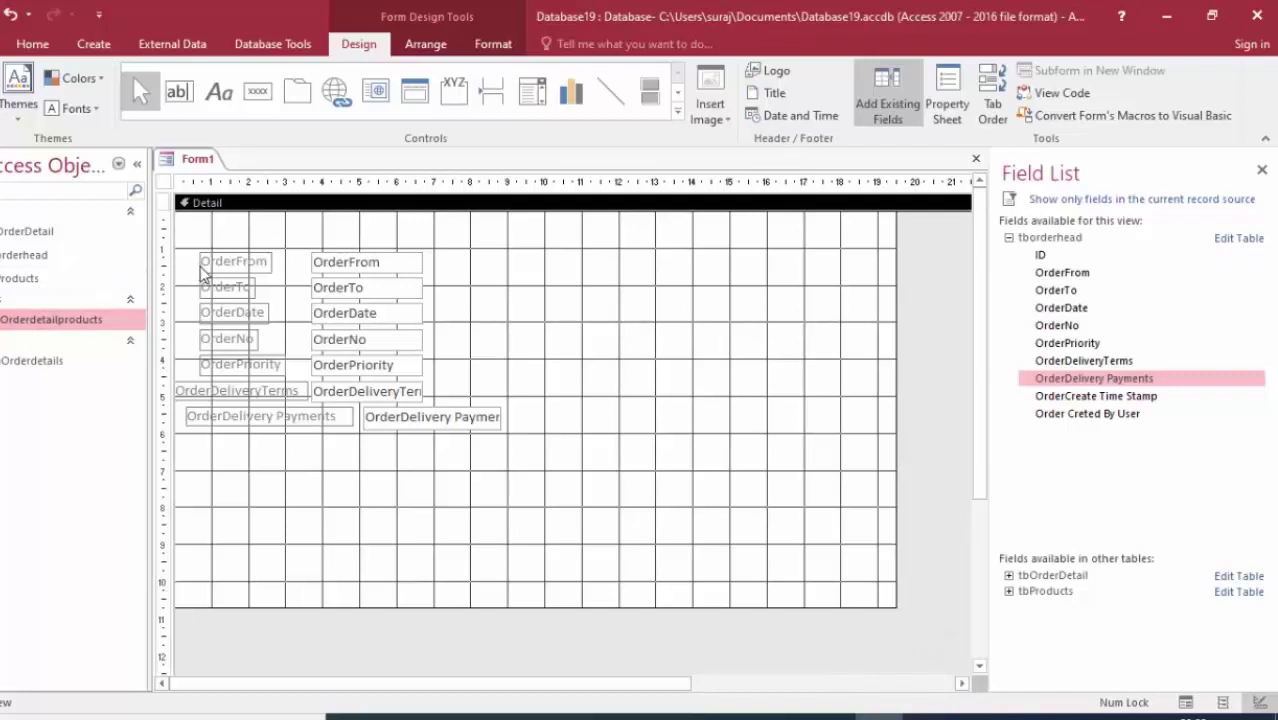
drag(203, 272, 185, 235)
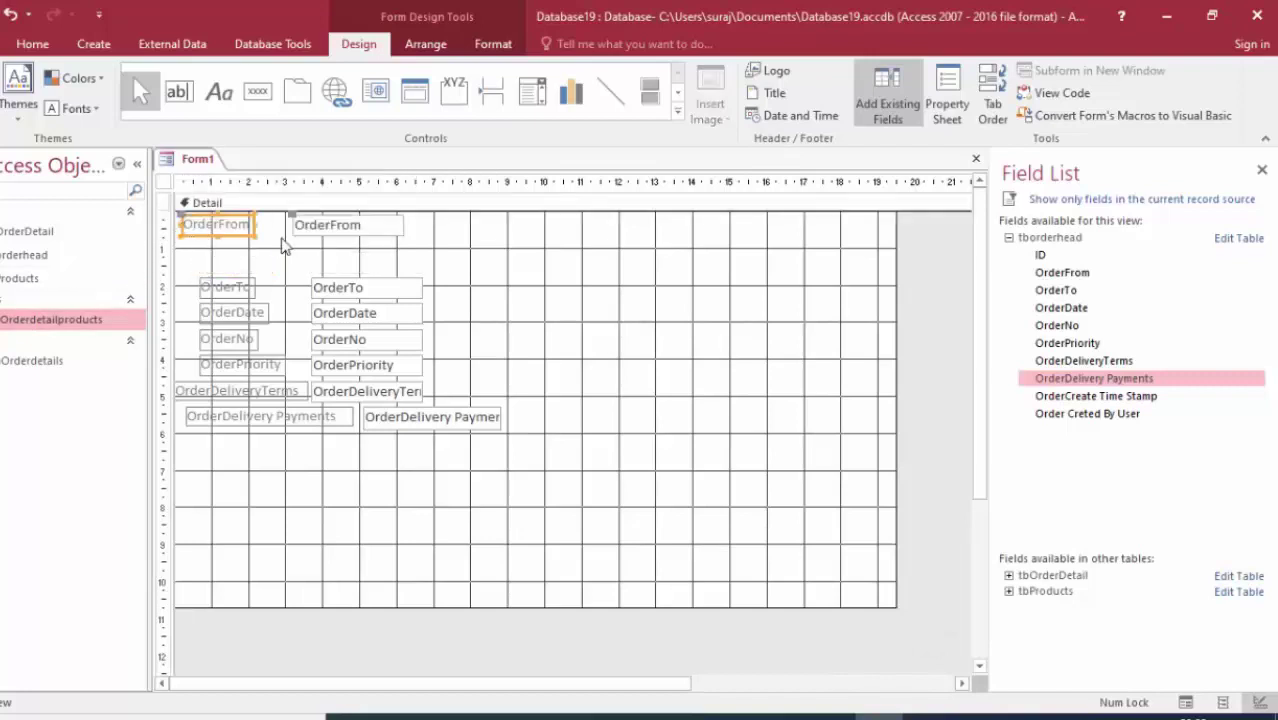
click(318, 228)
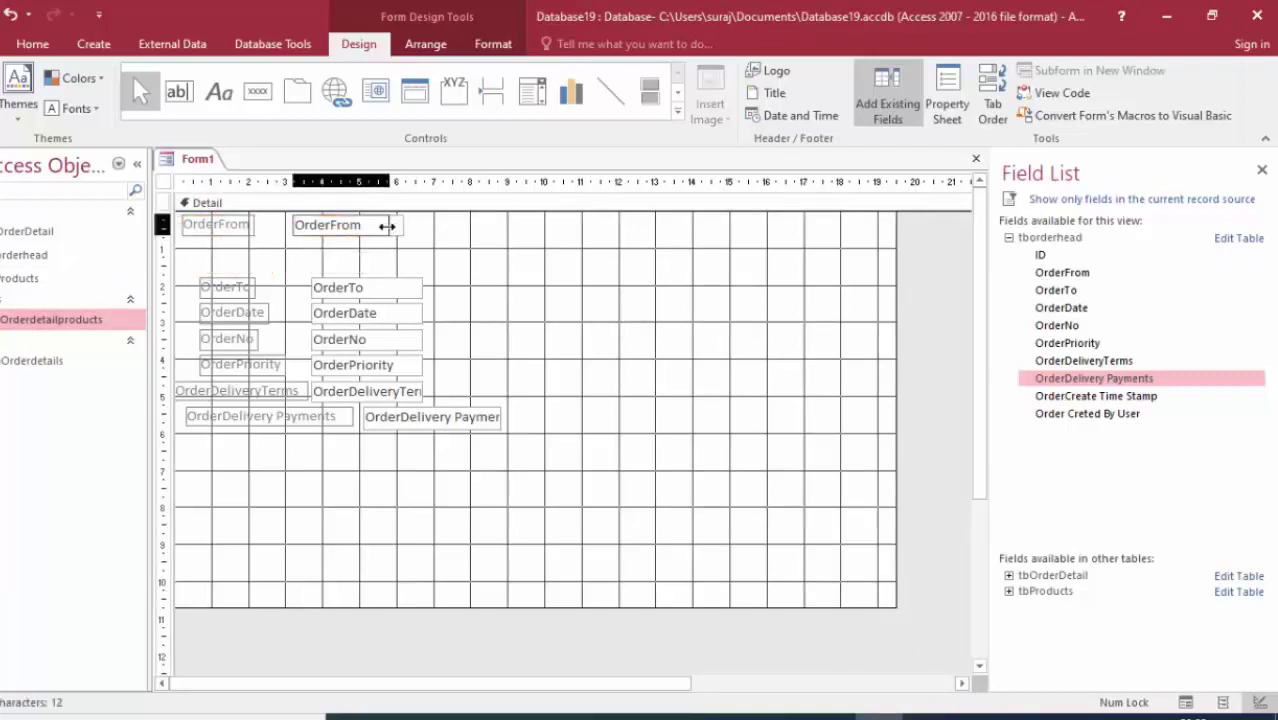
drag(386, 226, 375, 226)
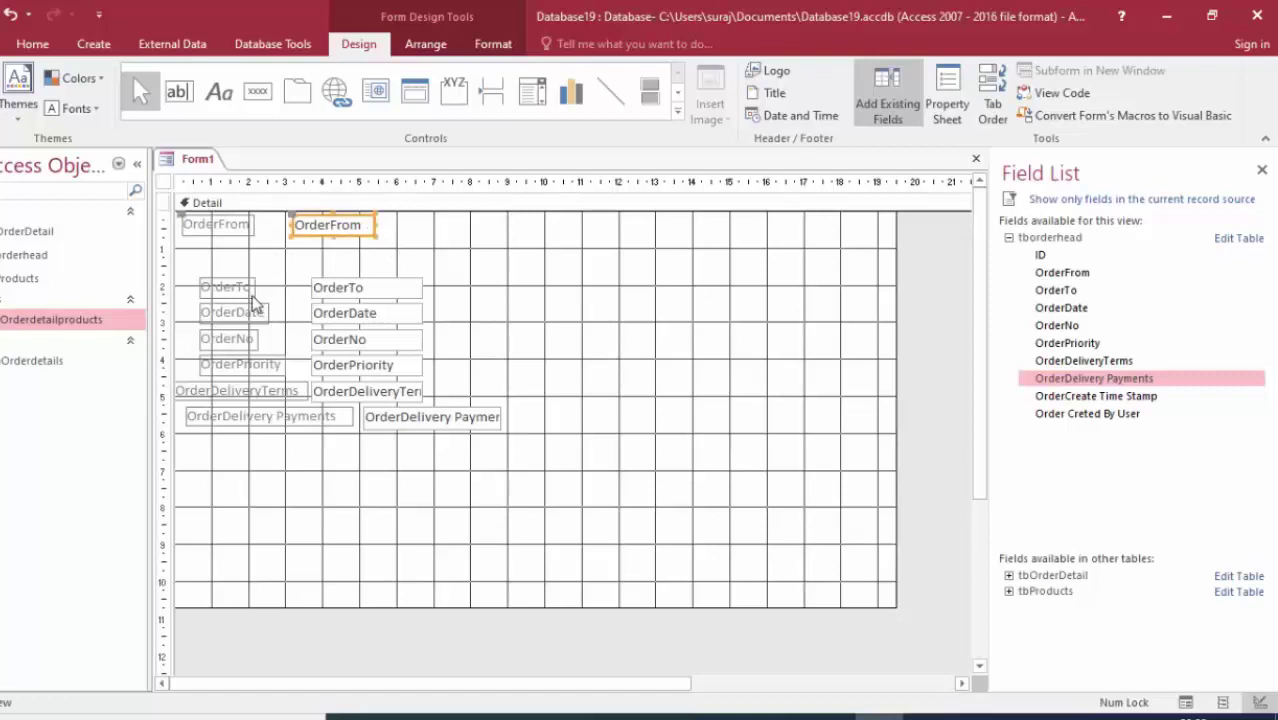
mouse_move(240, 285)
mouse_down()
mouse_move(264, 297)
mouse_move(450, 233)
mouse_up()
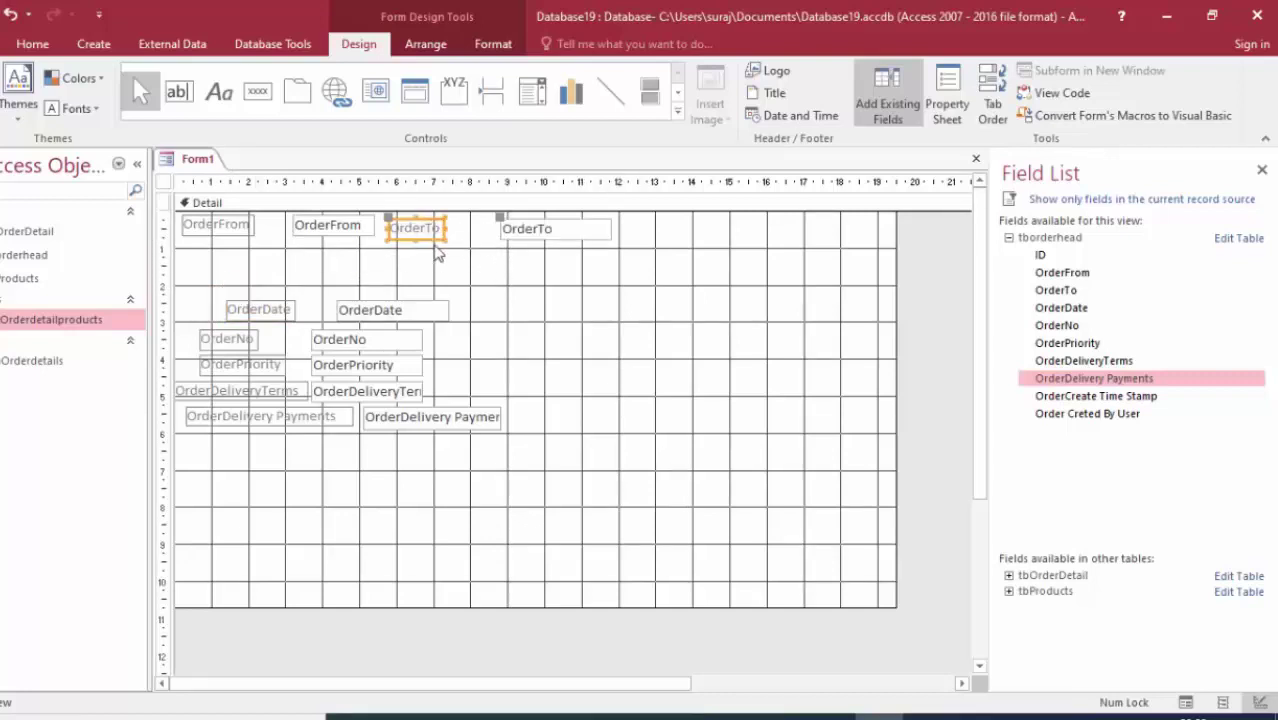
drag(422, 232, 515, 240)
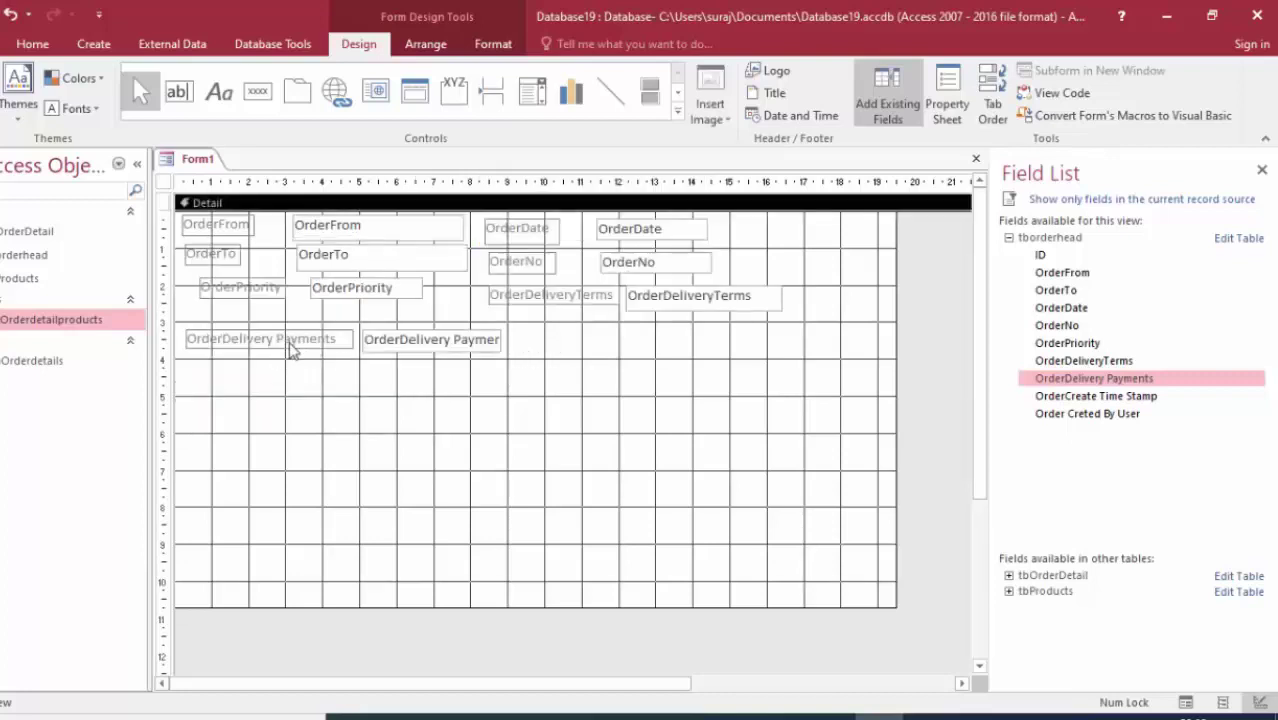
- Place OrderDelivery Payments under OrderDeliveryTerms in the right column and align it
drag(293, 340, 557, 343)
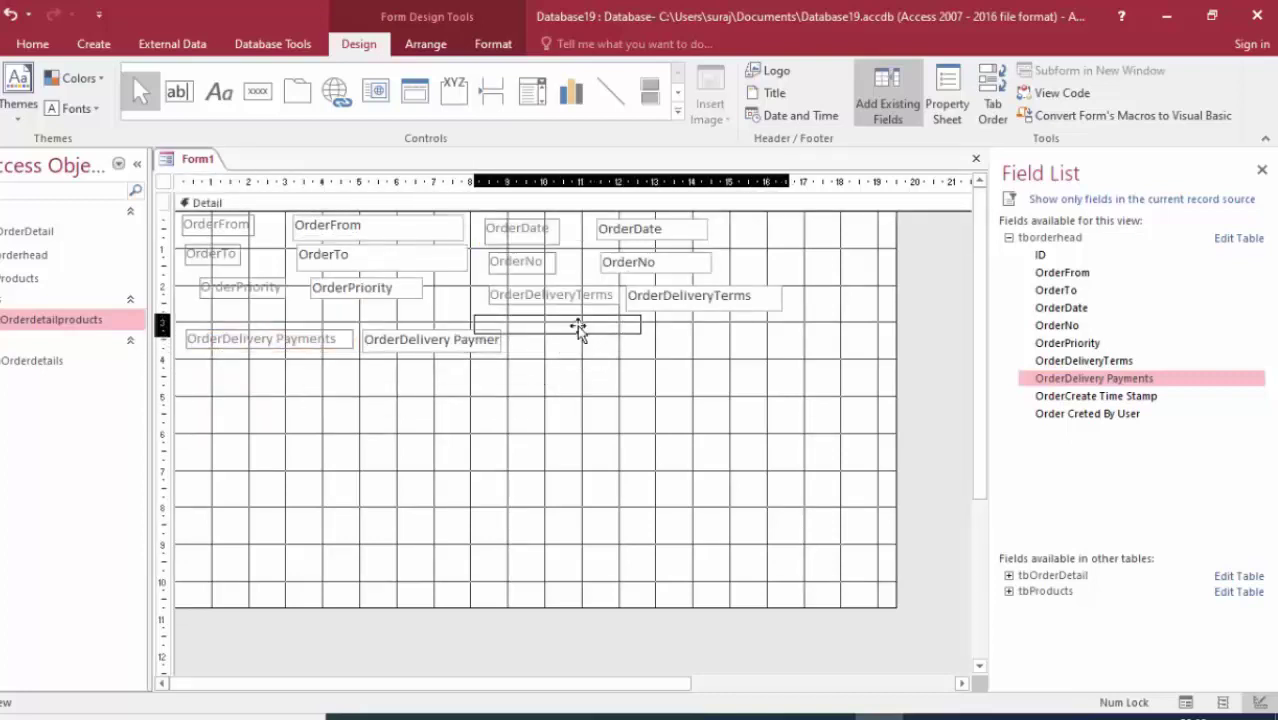
drag(557, 343, 585, 329)
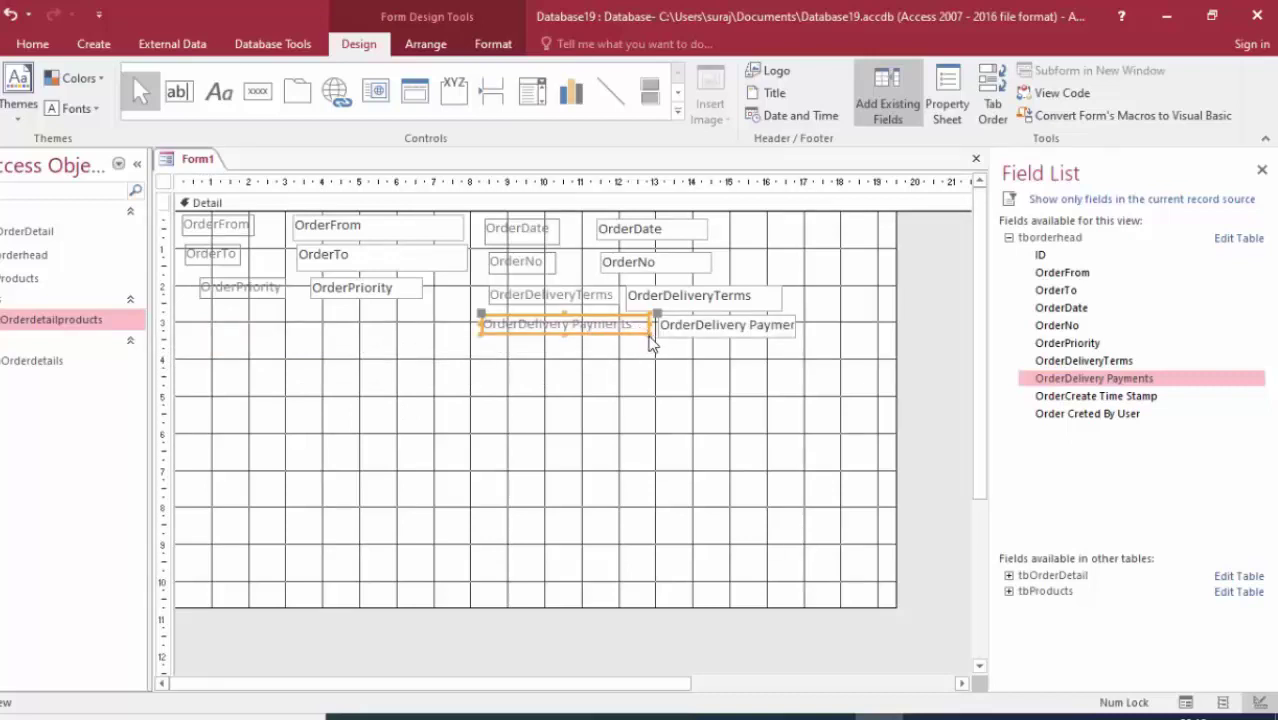
drag(650, 340, 636, 340)
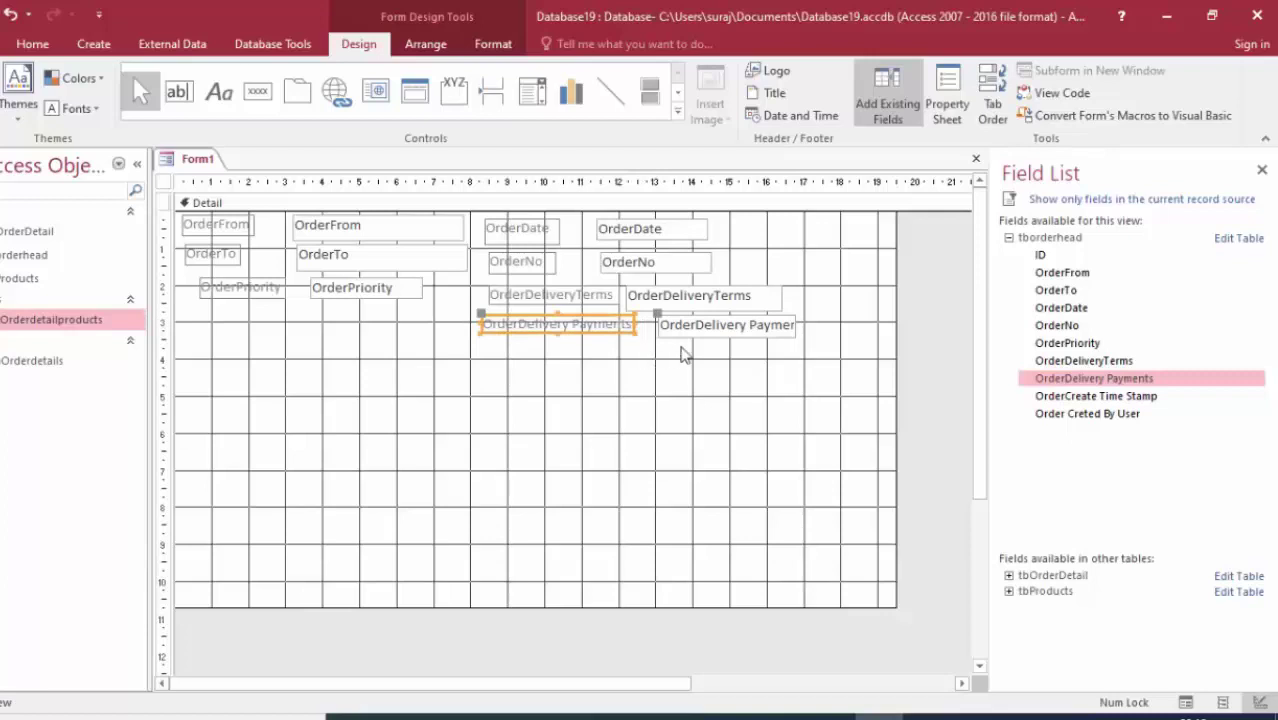
click(690, 395)
click(657, 334)
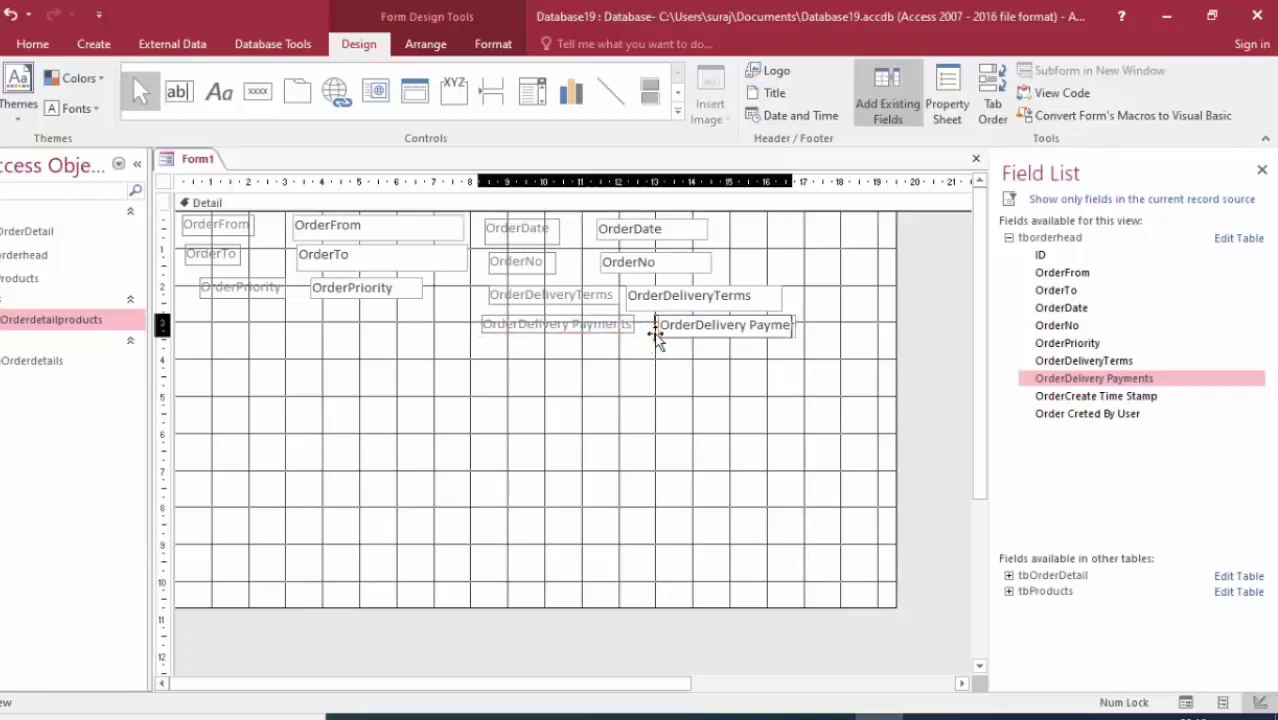
drag(656, 334, 645, 334)
click(613, 402)
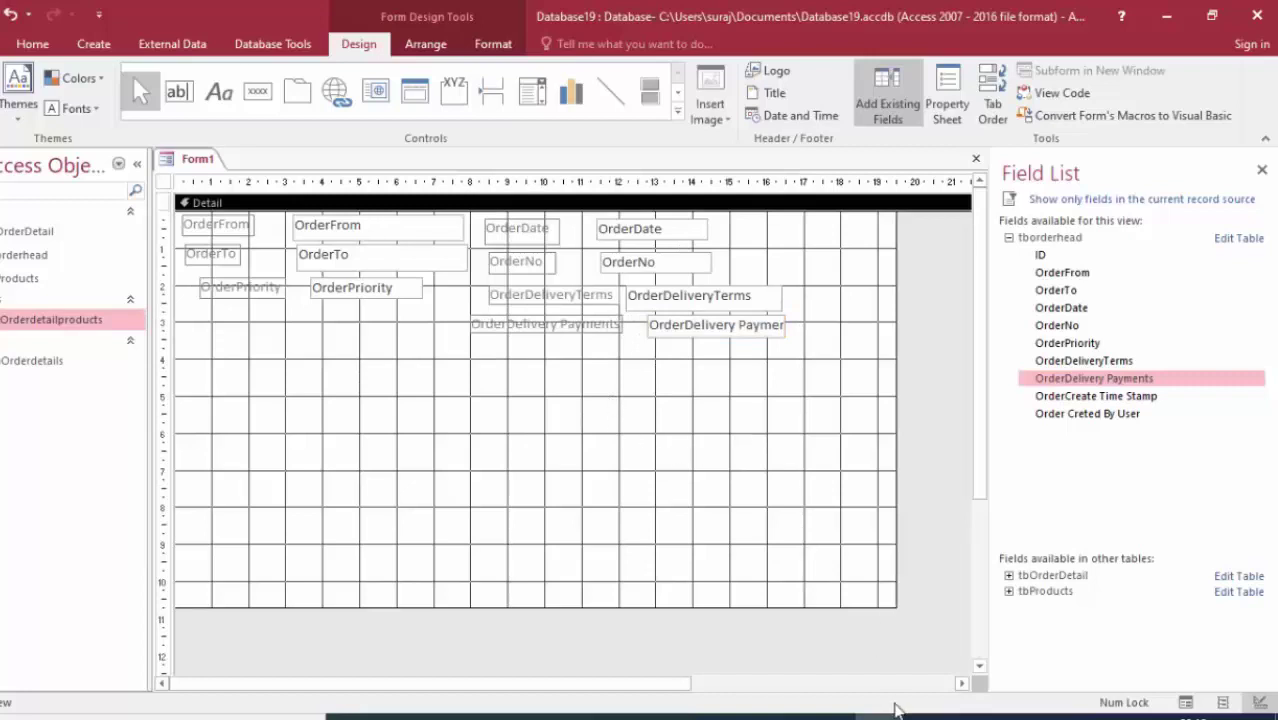
- Remove the 'Order' prefix from the payments and delivery terms label captions
double_click(505, 328)
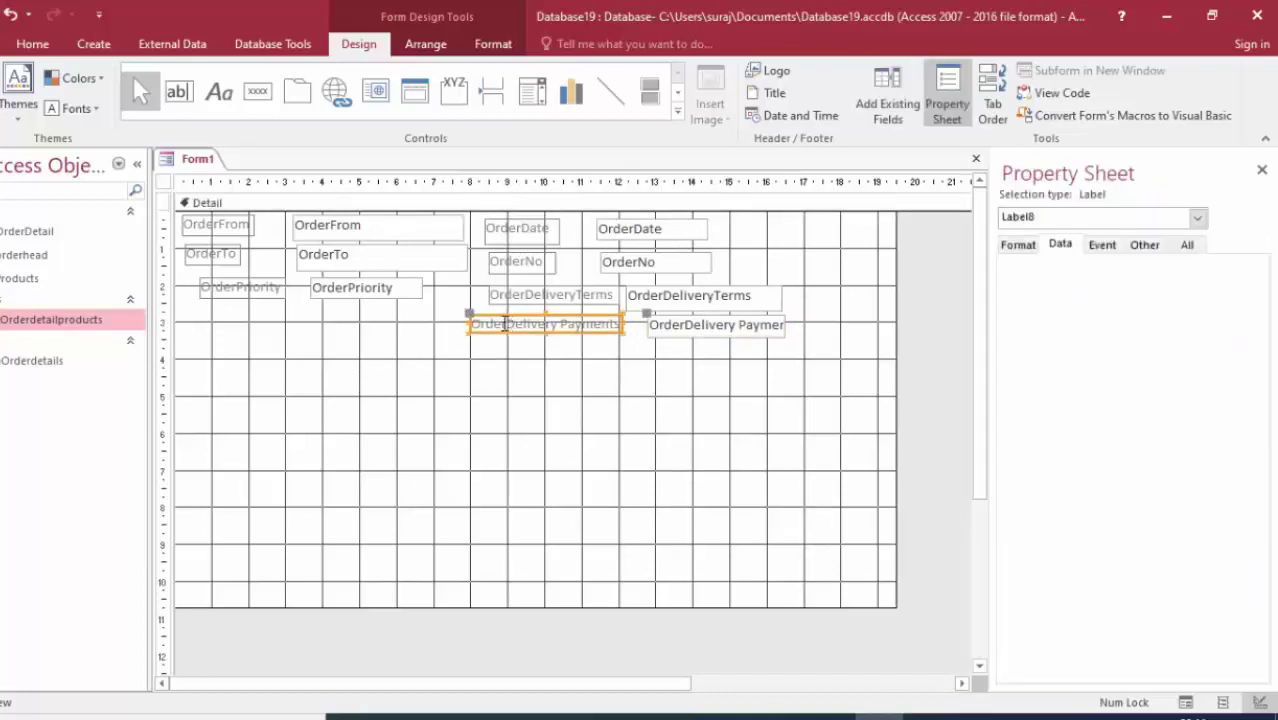
click(505, 325)
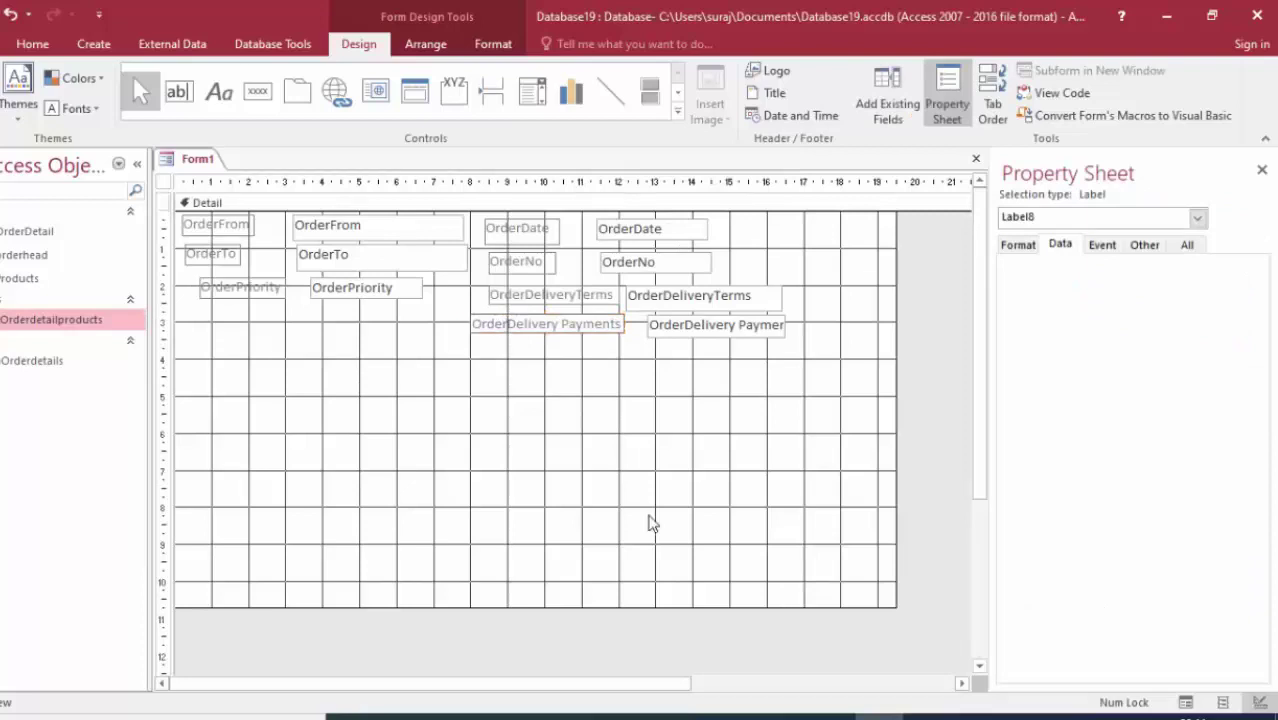
key(BackSpace)
key(BackSpace)
key(BackSpace)
key(BackSpace)
key(BackSpace)
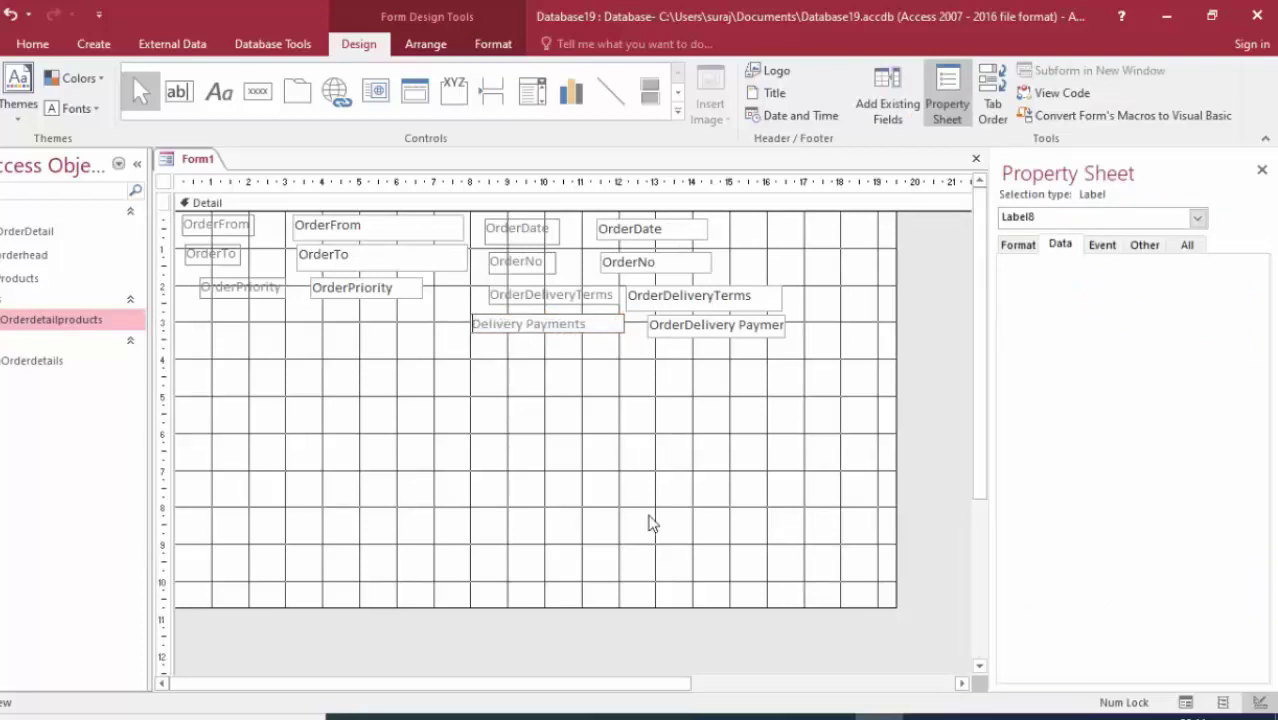
click(530, 302)
click(529, 297)
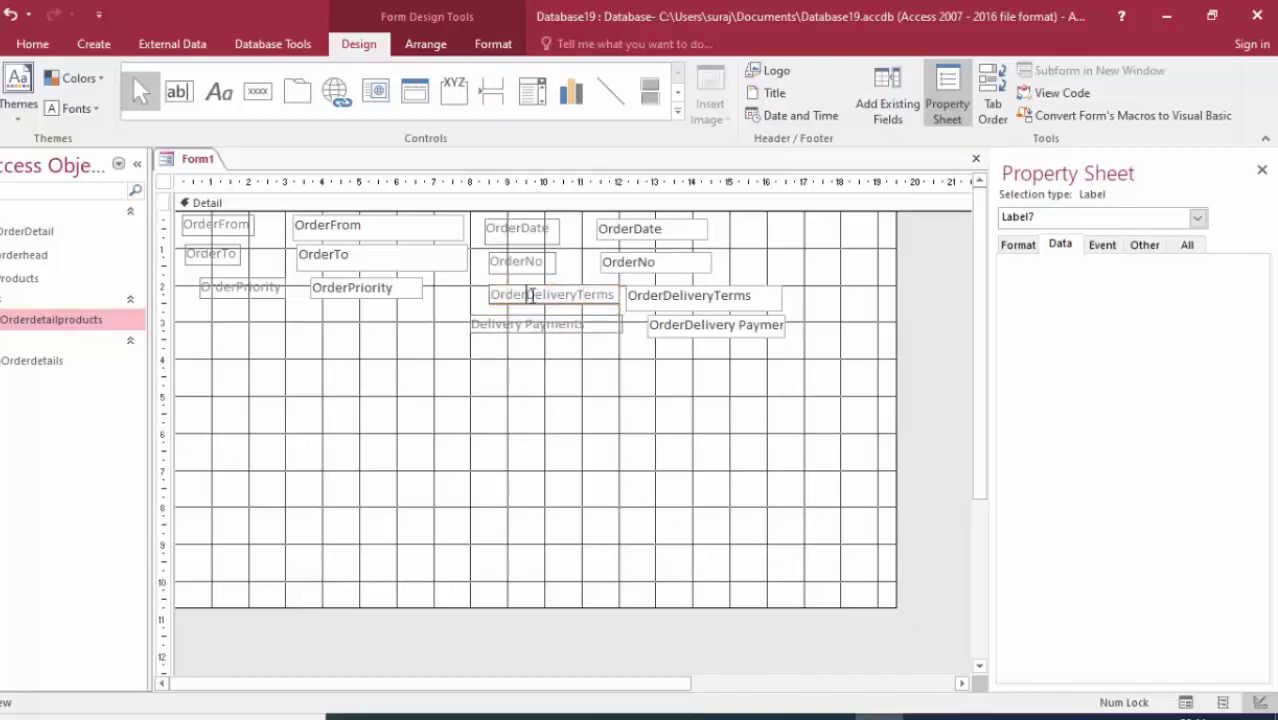
key(BackSpace)
key(BackSpace)
key(BackSpace)
click(528, 362)
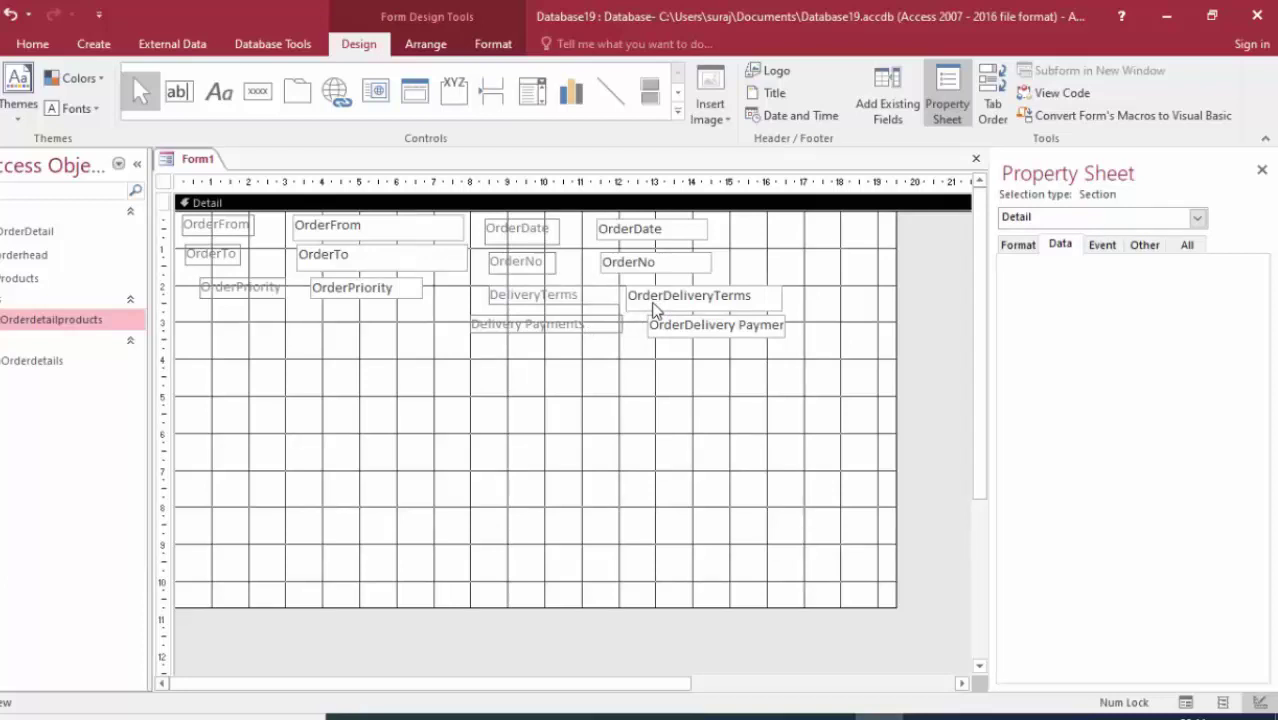
- Edit the remaining label captions so they read Payments and Priority
click(973, 714)
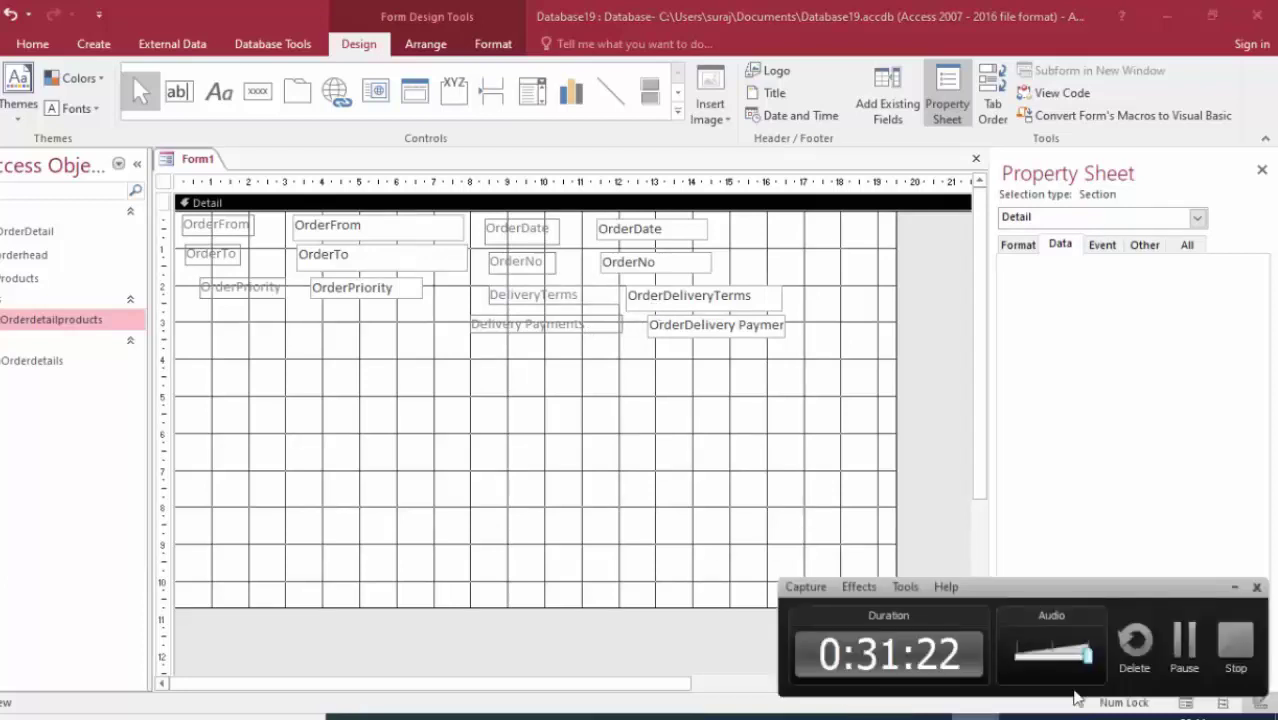
click(1208, 662)
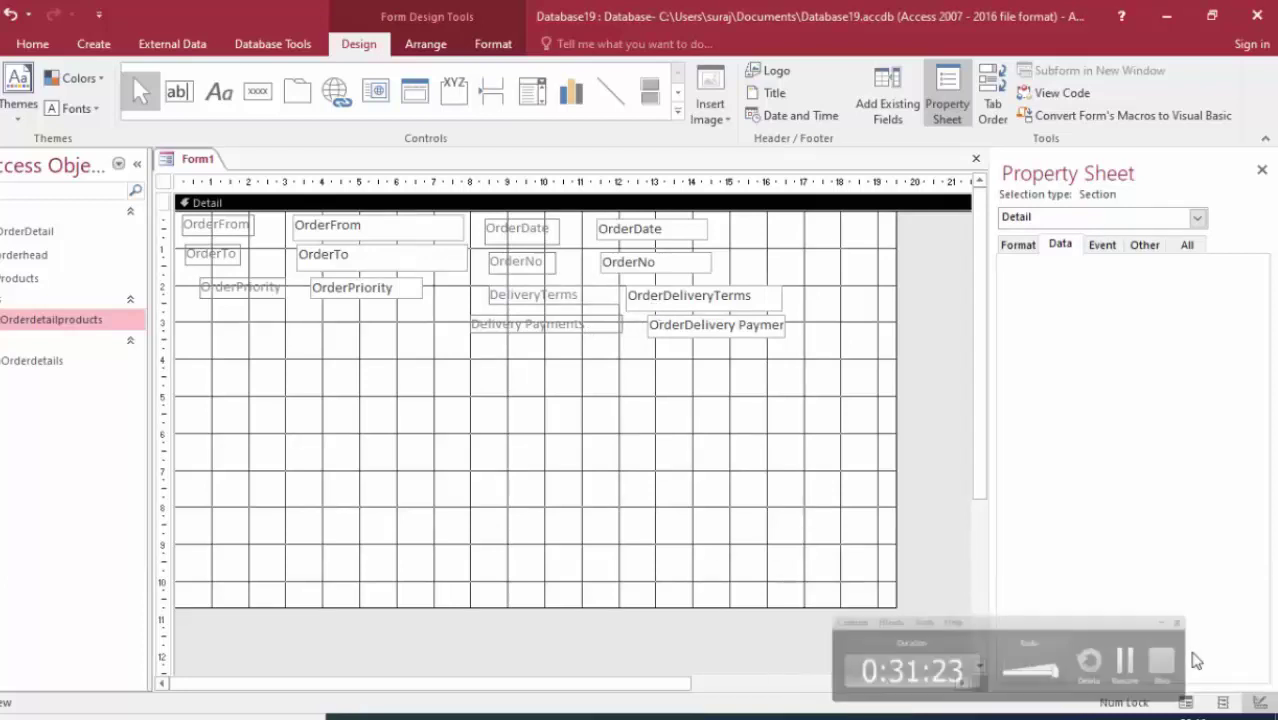
click(527, 330)
click(524, 324)
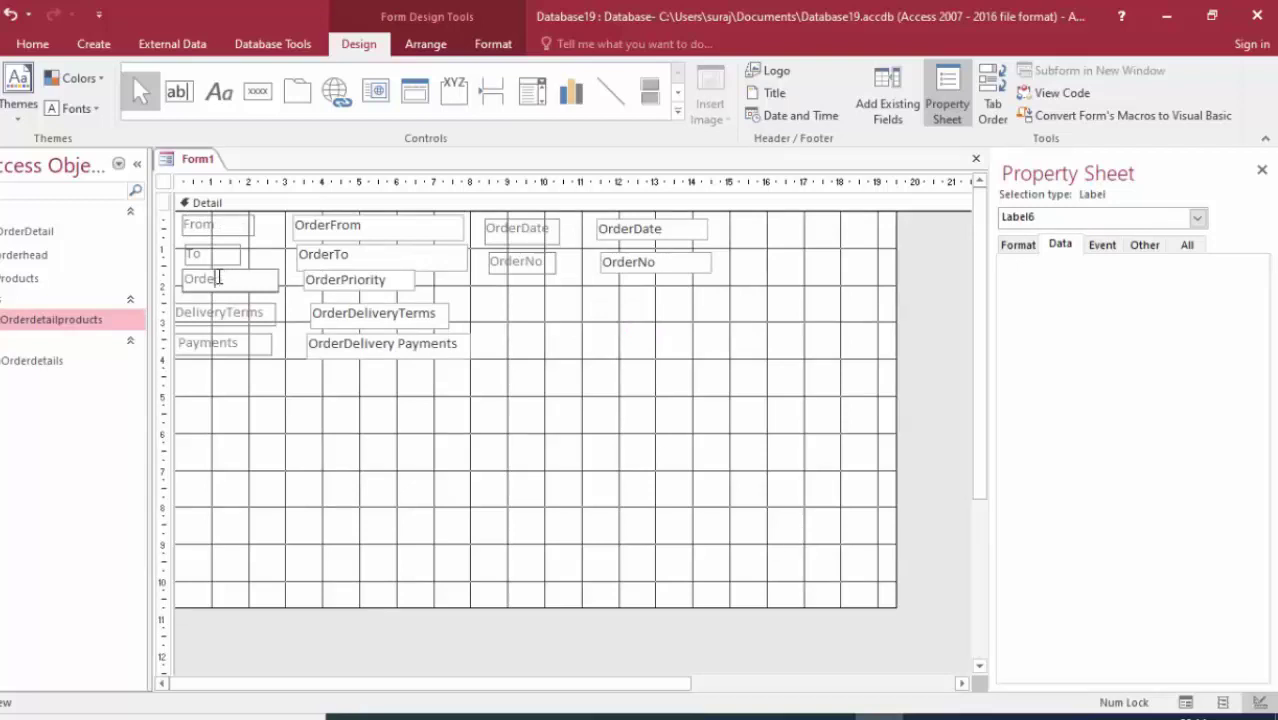
key(BackSpace)
key(BackSpace)
key(BackSpace)
text(Priority)
click(253, 392)
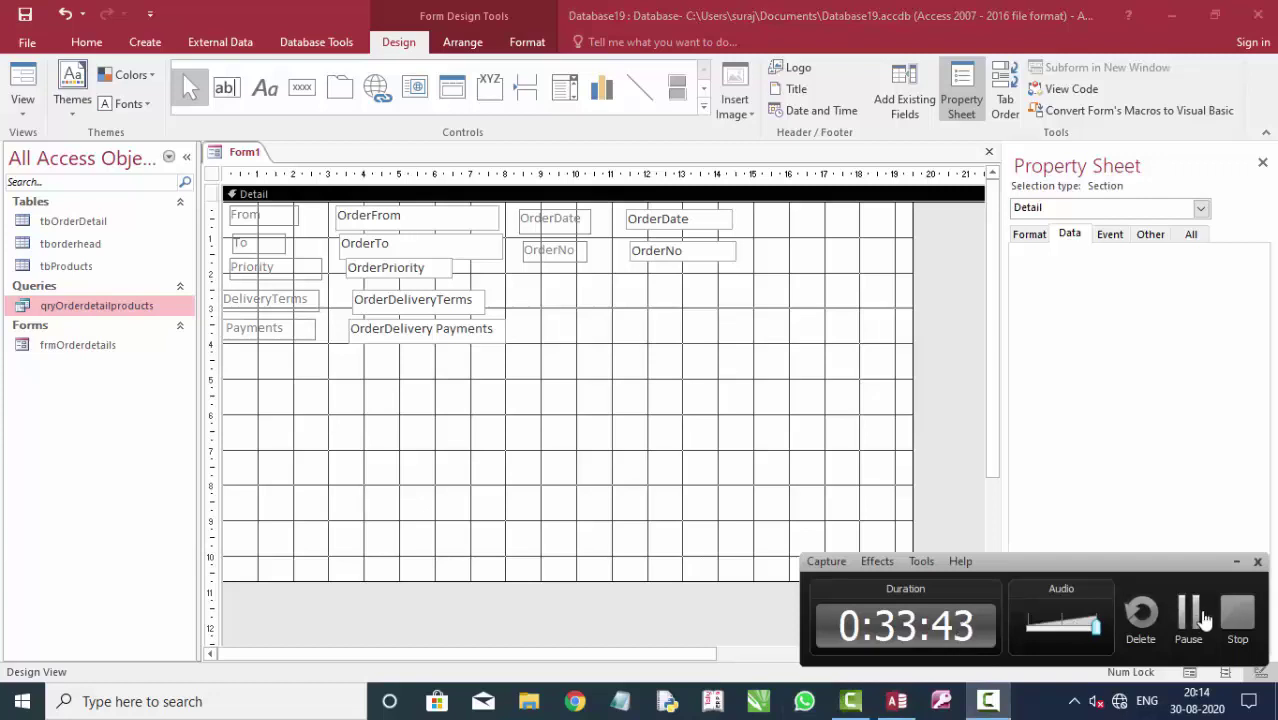
- Enlarge the Detail section and drop frmOrderdetails below the order fields as a subform
click(620, 574)
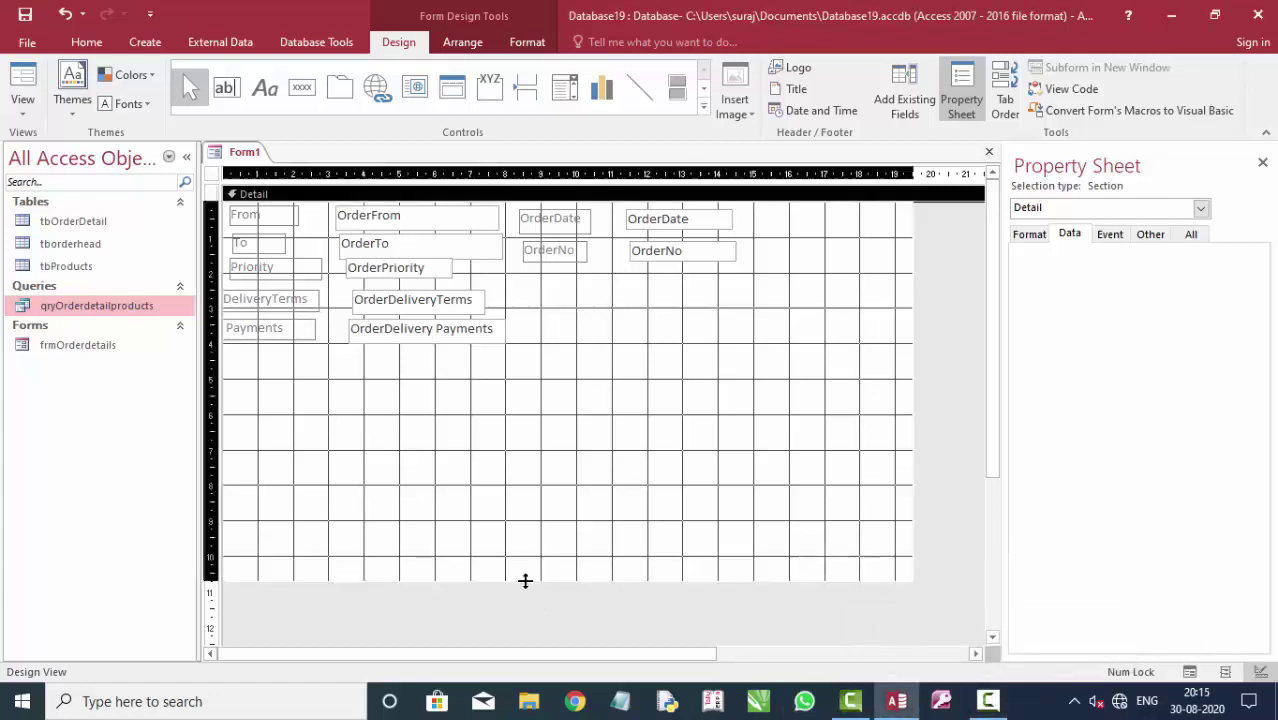
drag(526, 580, 528, 634)
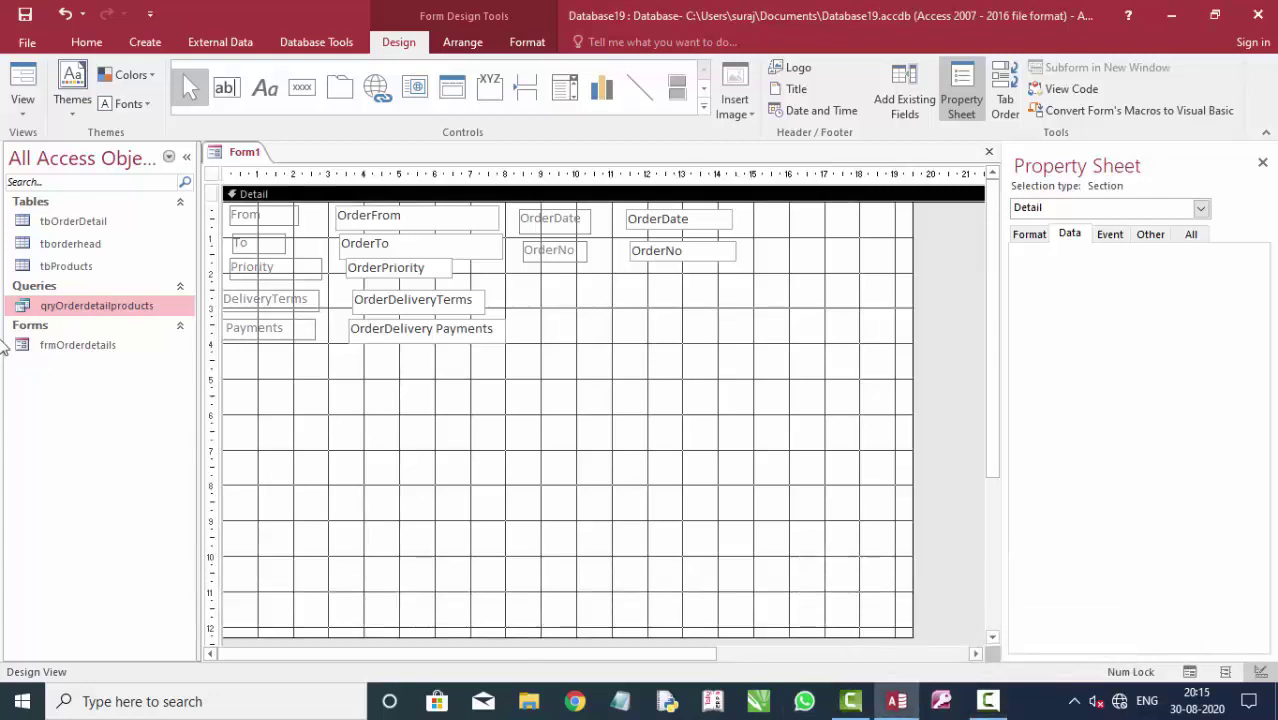
drag(62, 344, 302, 406)
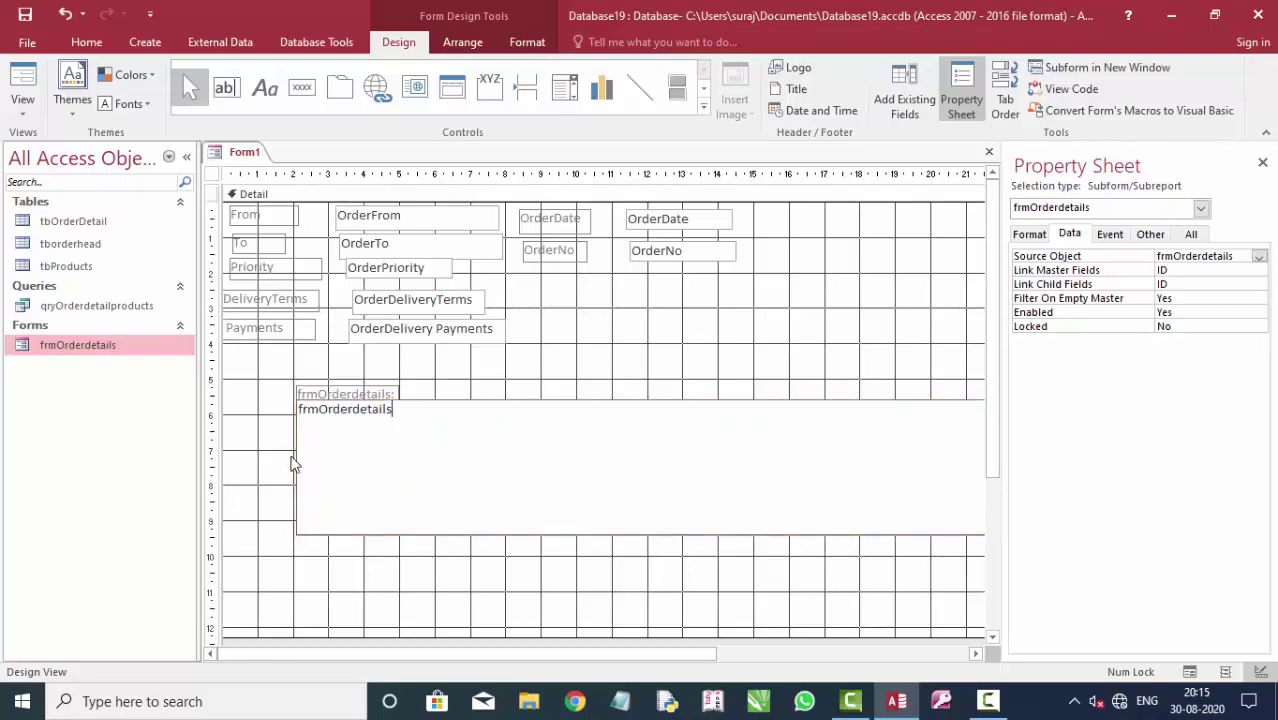
click(303, 560)
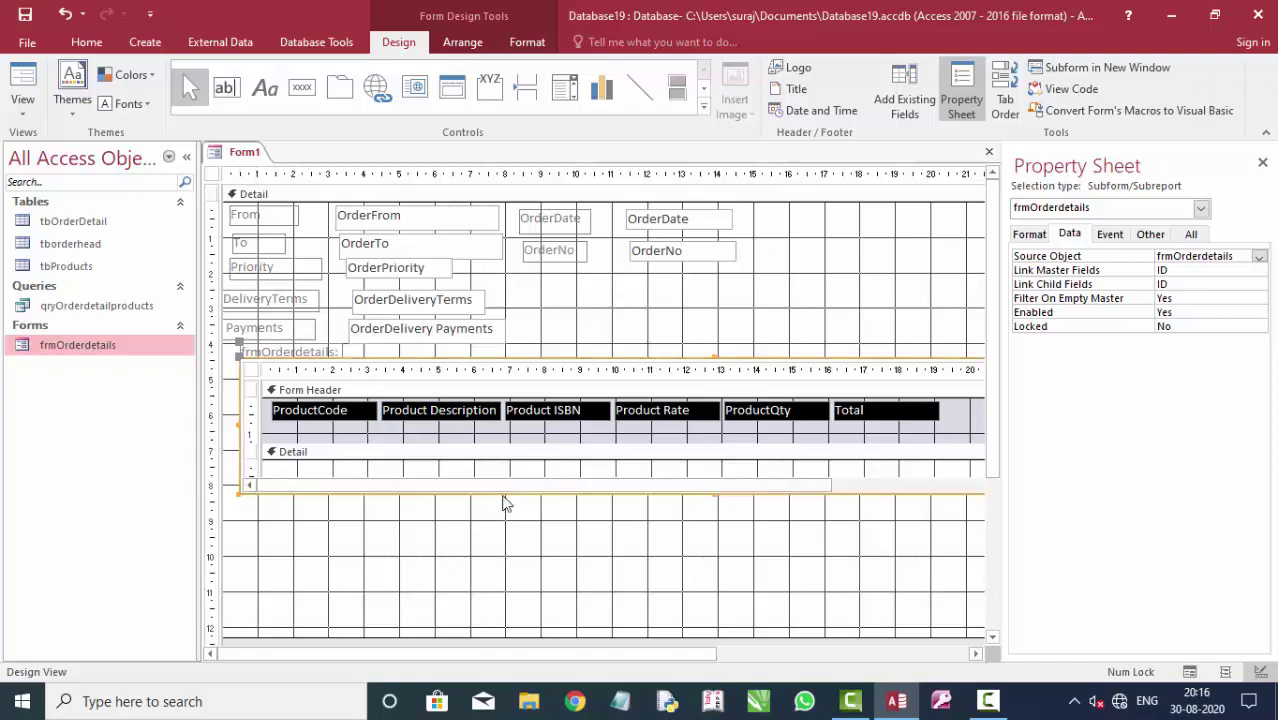
- Select the subform and look over its link fields, closing the field linker unchanged
click(561, 590)
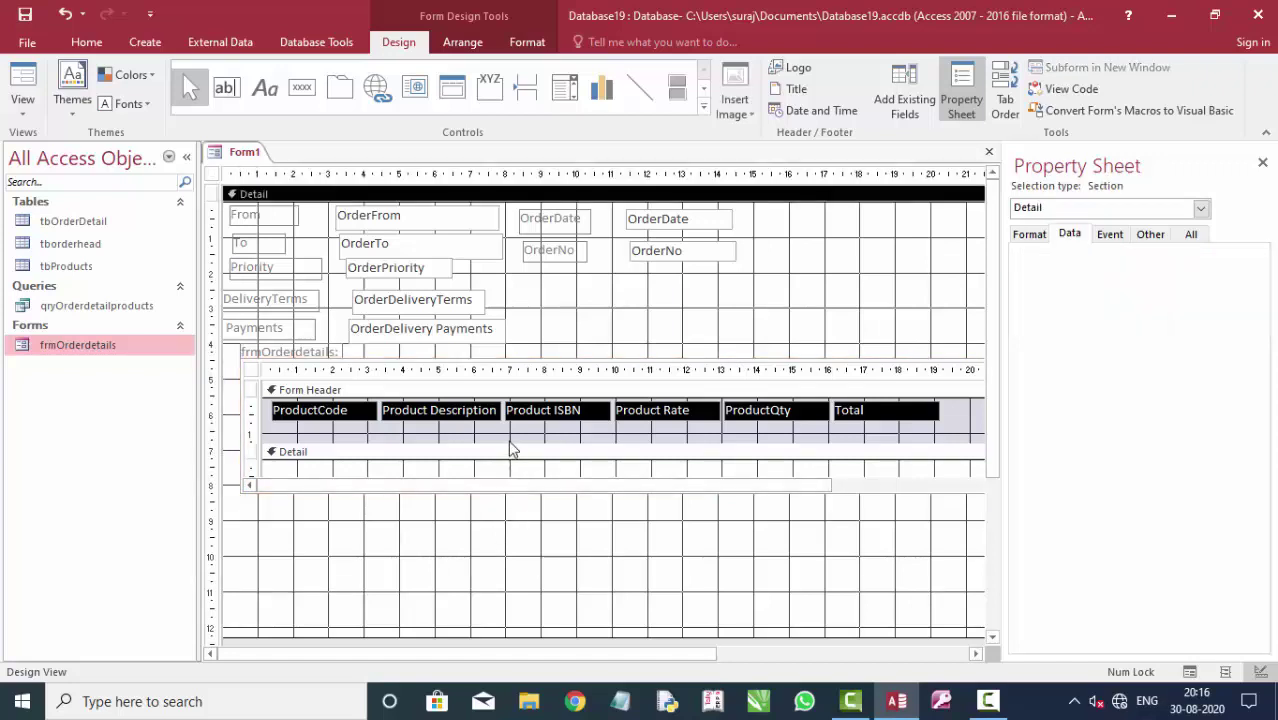
click(510, 442)
click(512, 470)
scroll(512, 470, down, 2)
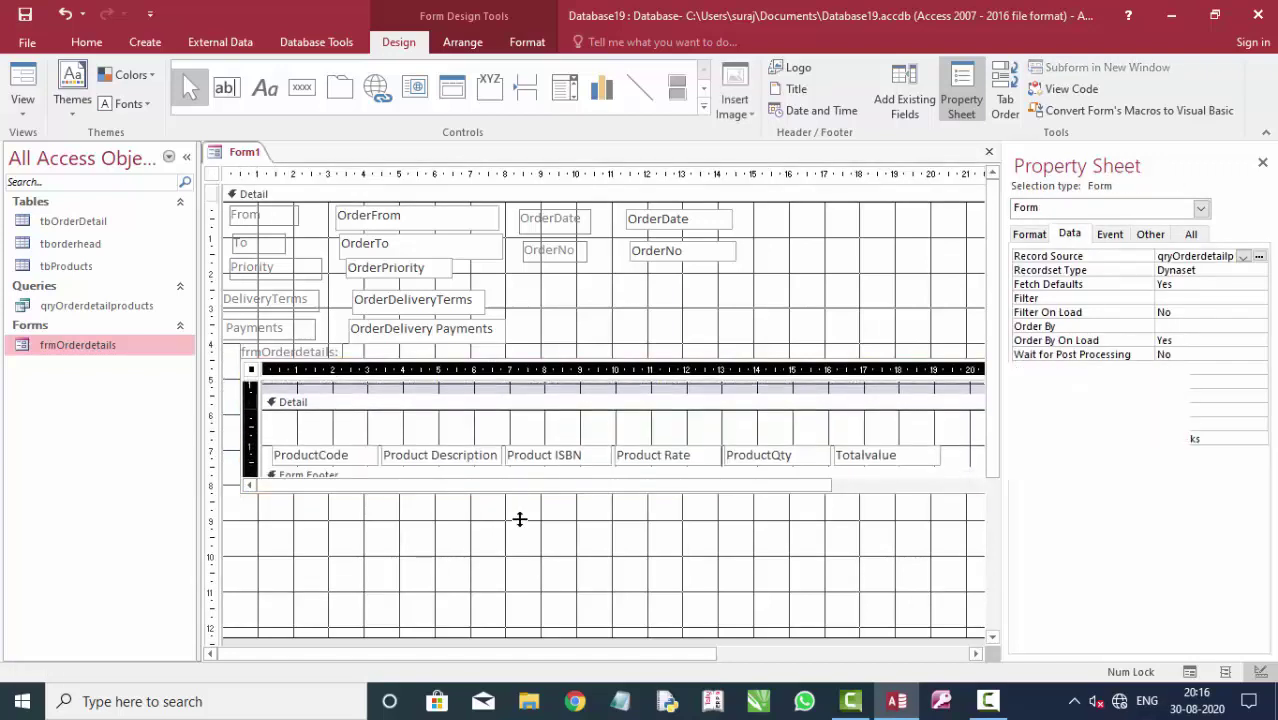
scroll(512, 470, down, 3)
scroll(520, 456, up, 5)
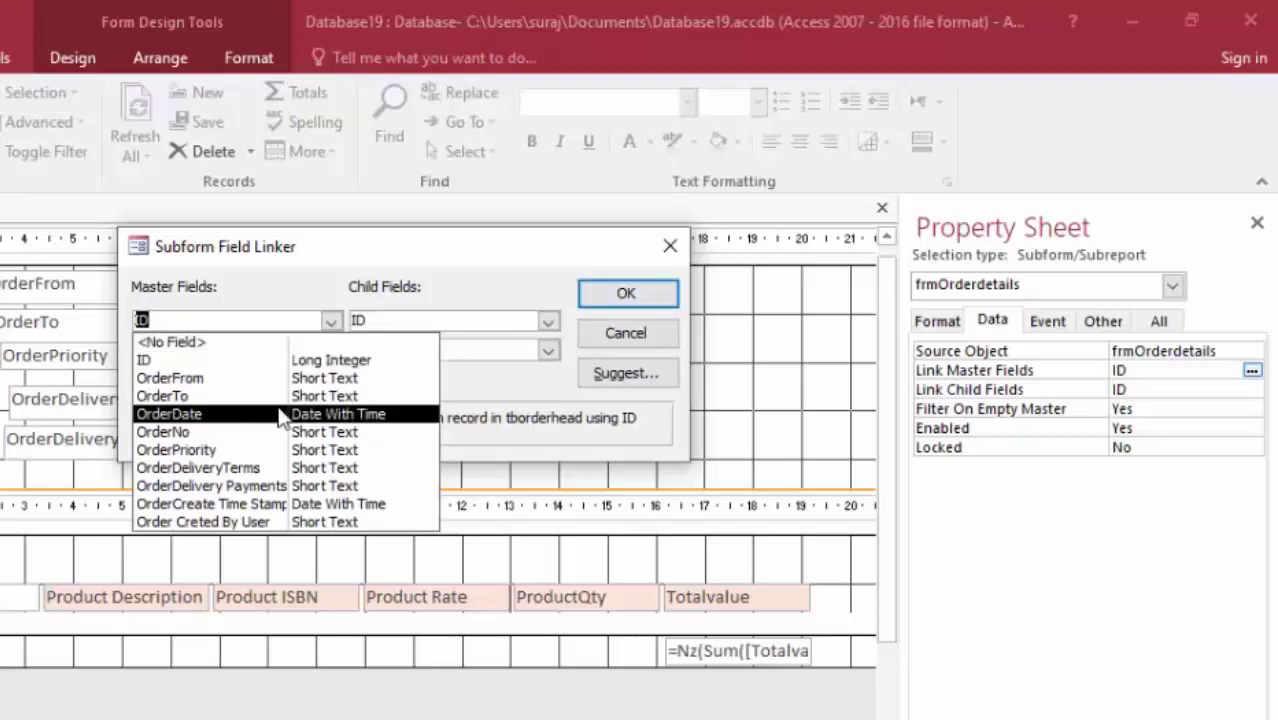
click(669, 246)
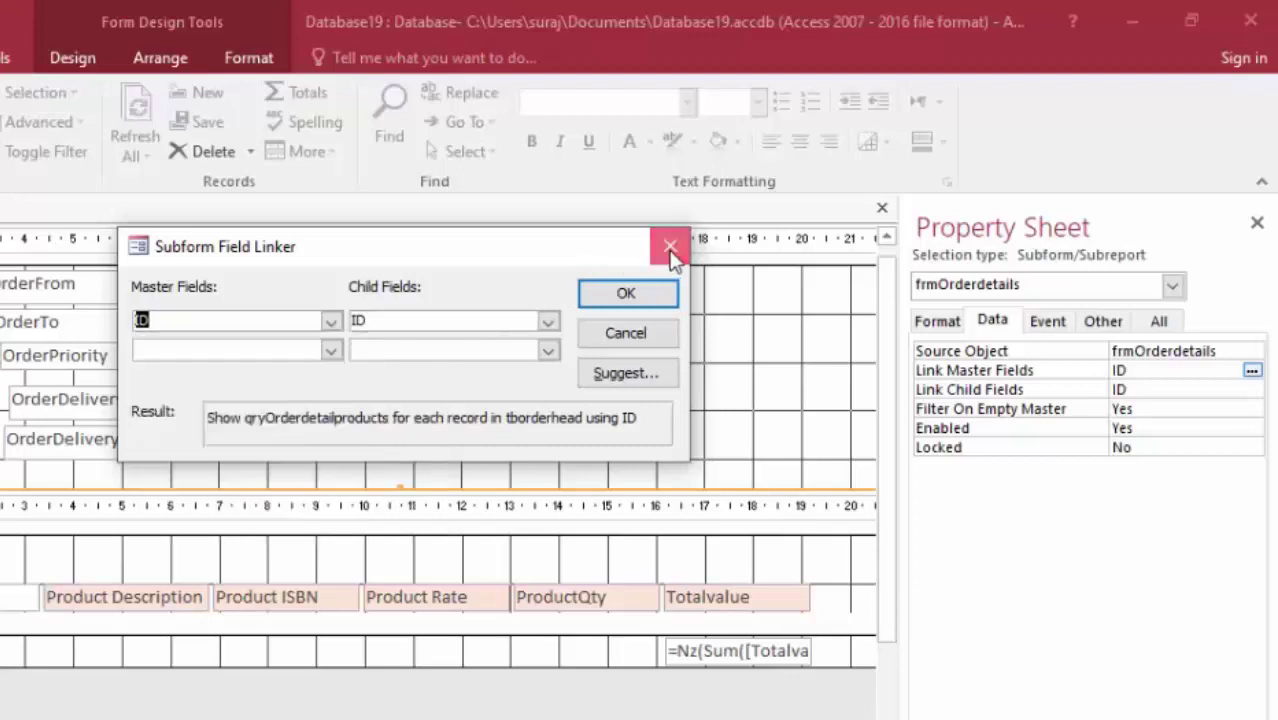
click(669, 246)
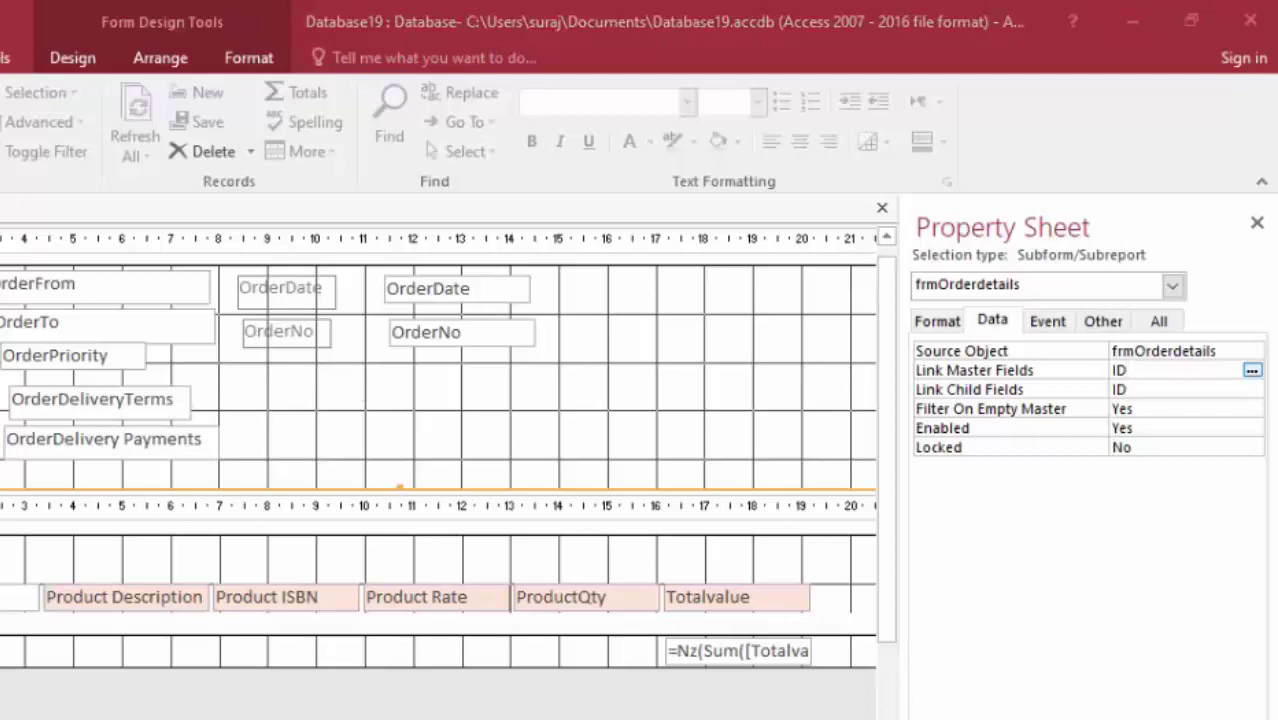
- Set both the master and child link fields to OrderNo and confirm
click(1251, 370)
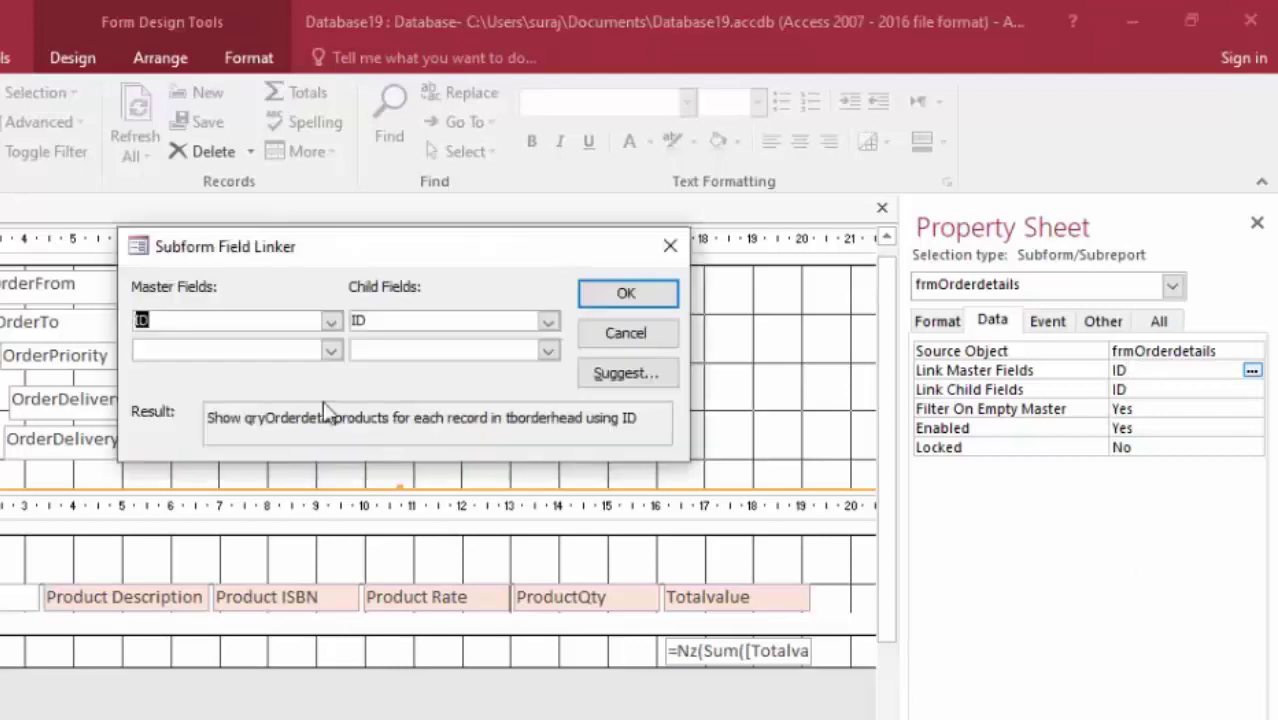
click(330, 321)
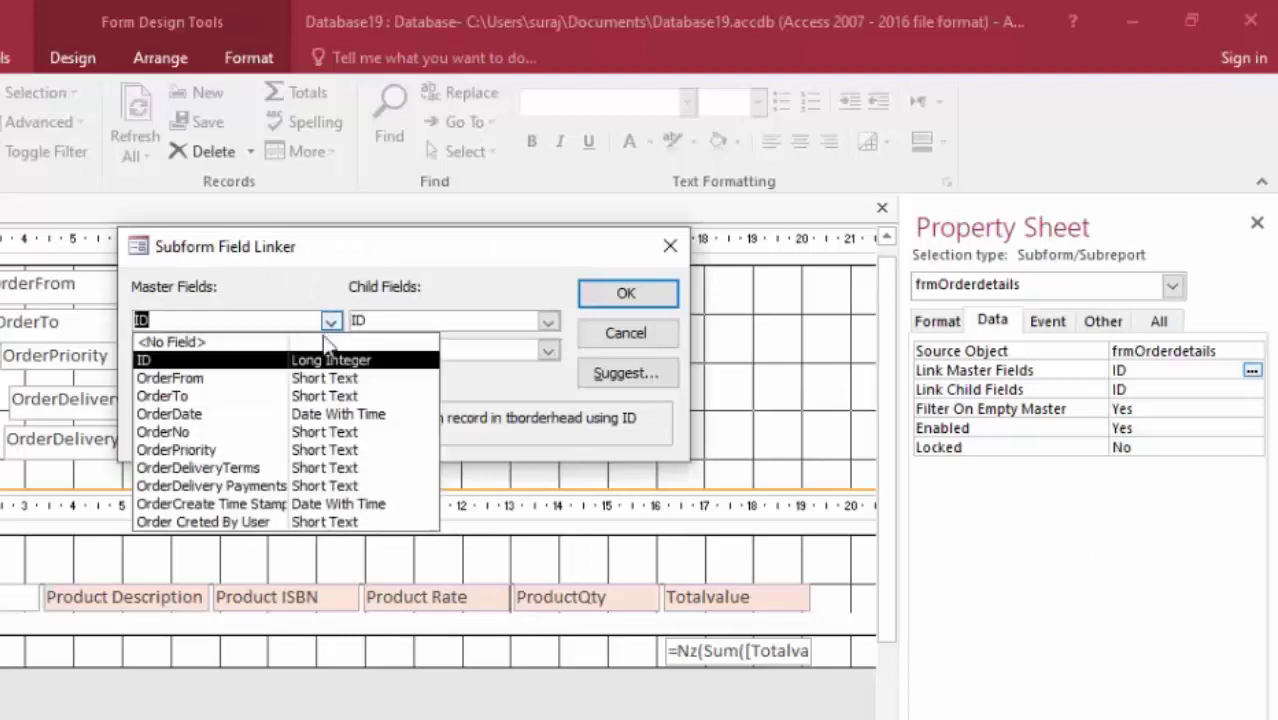
click(233, 431)
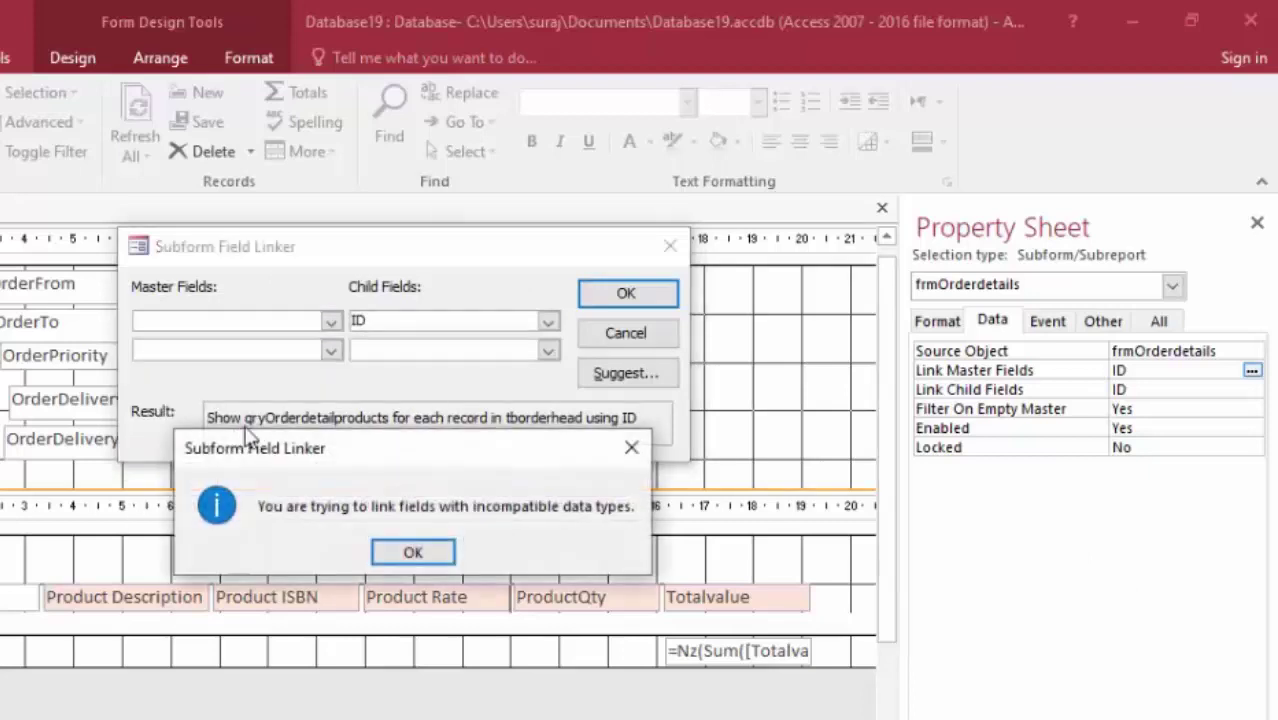
click(410, 550)
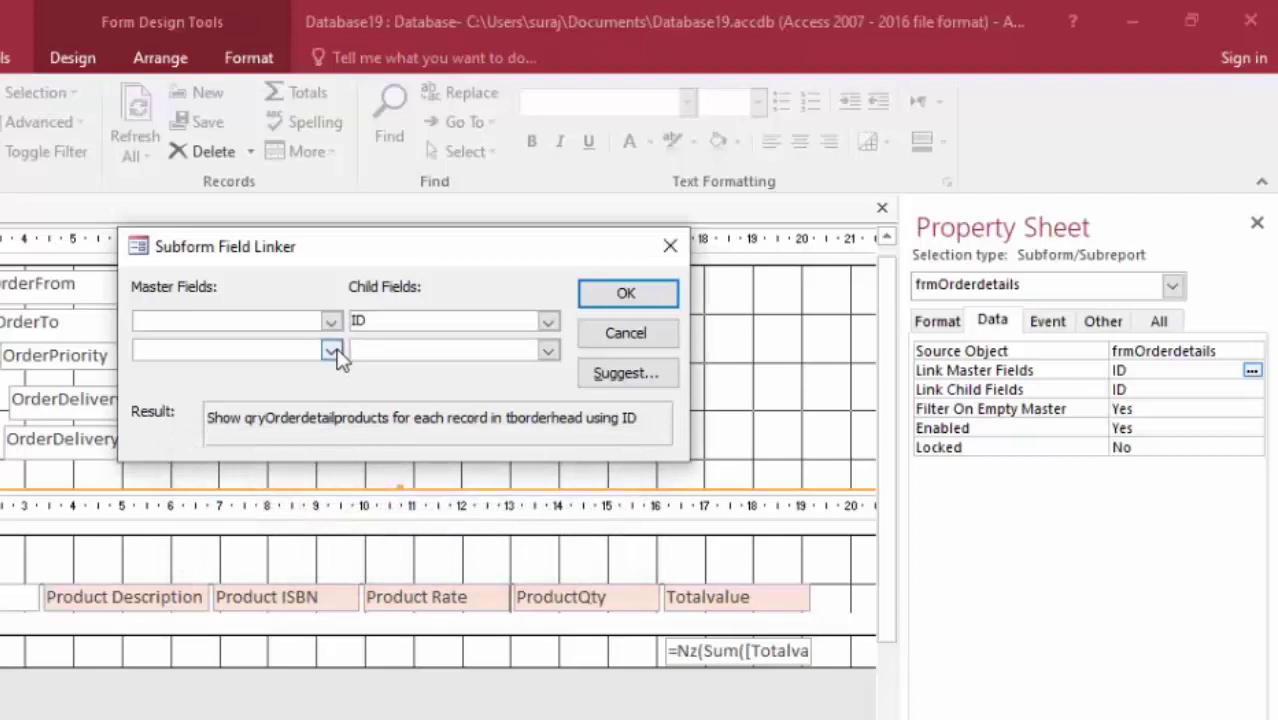
click(548, 321)
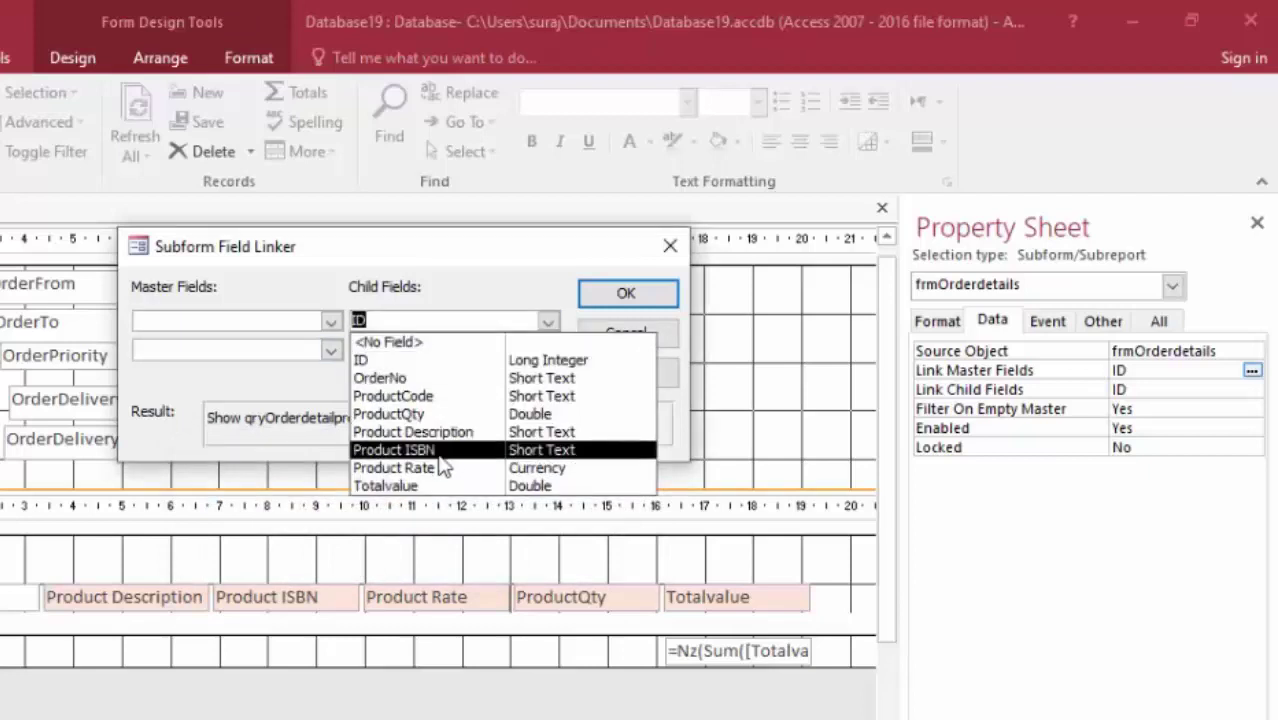
click(424, 380)
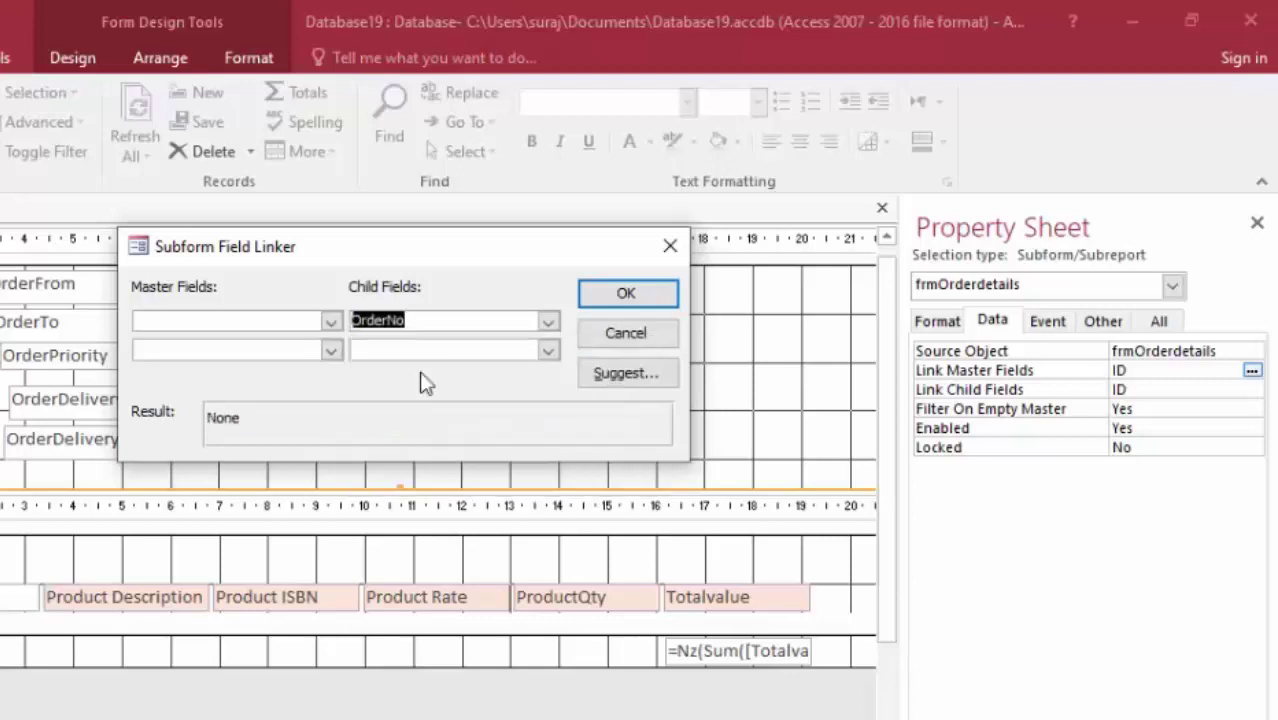
click(330, 321)
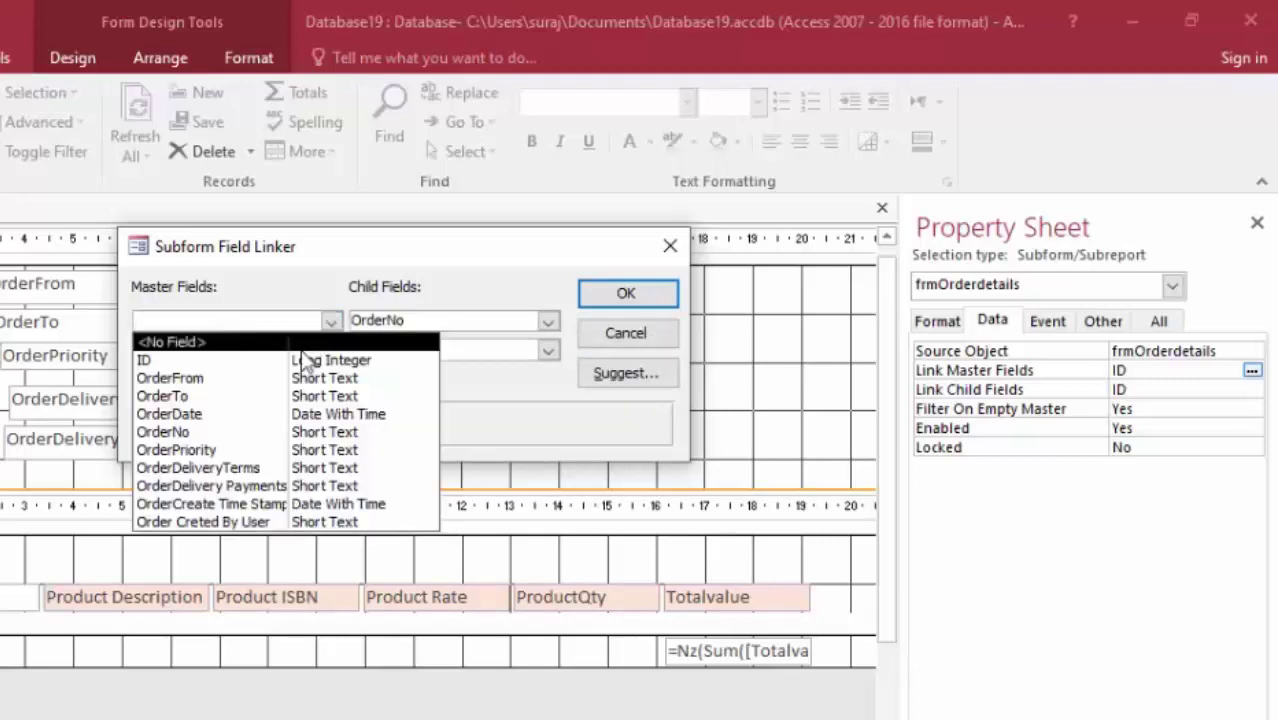
click(257, 432)
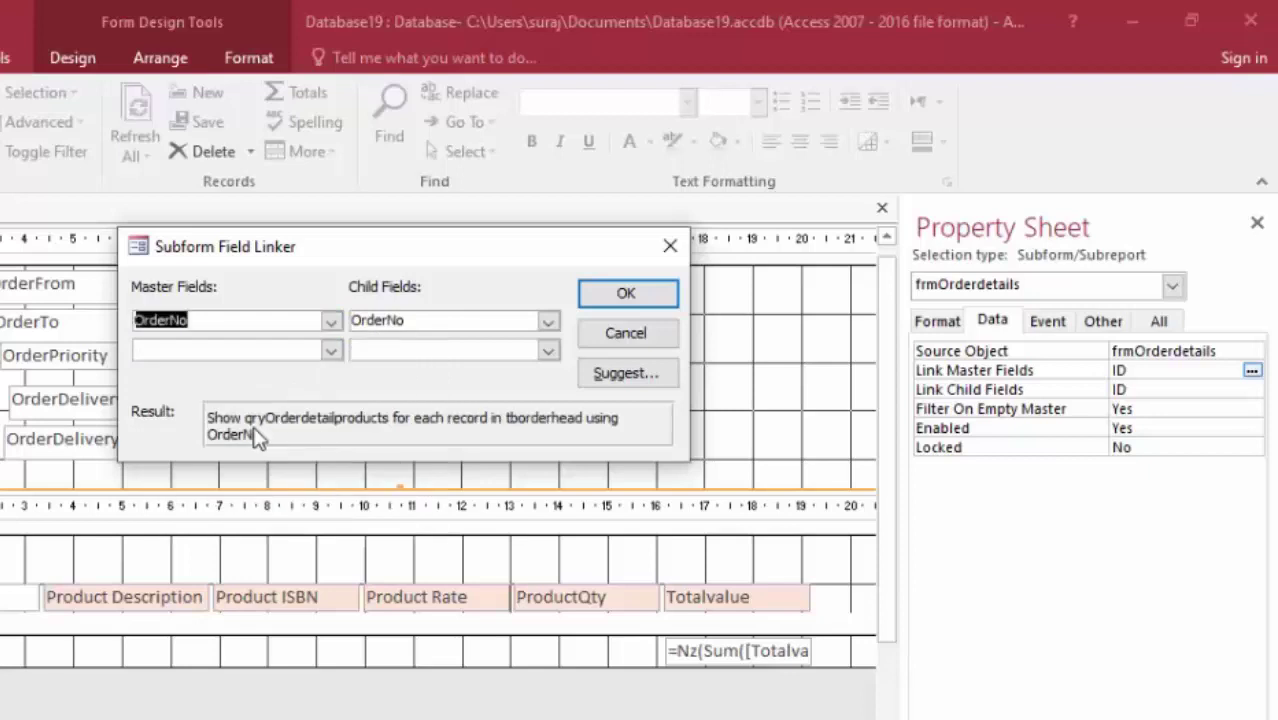
click(624, 296)
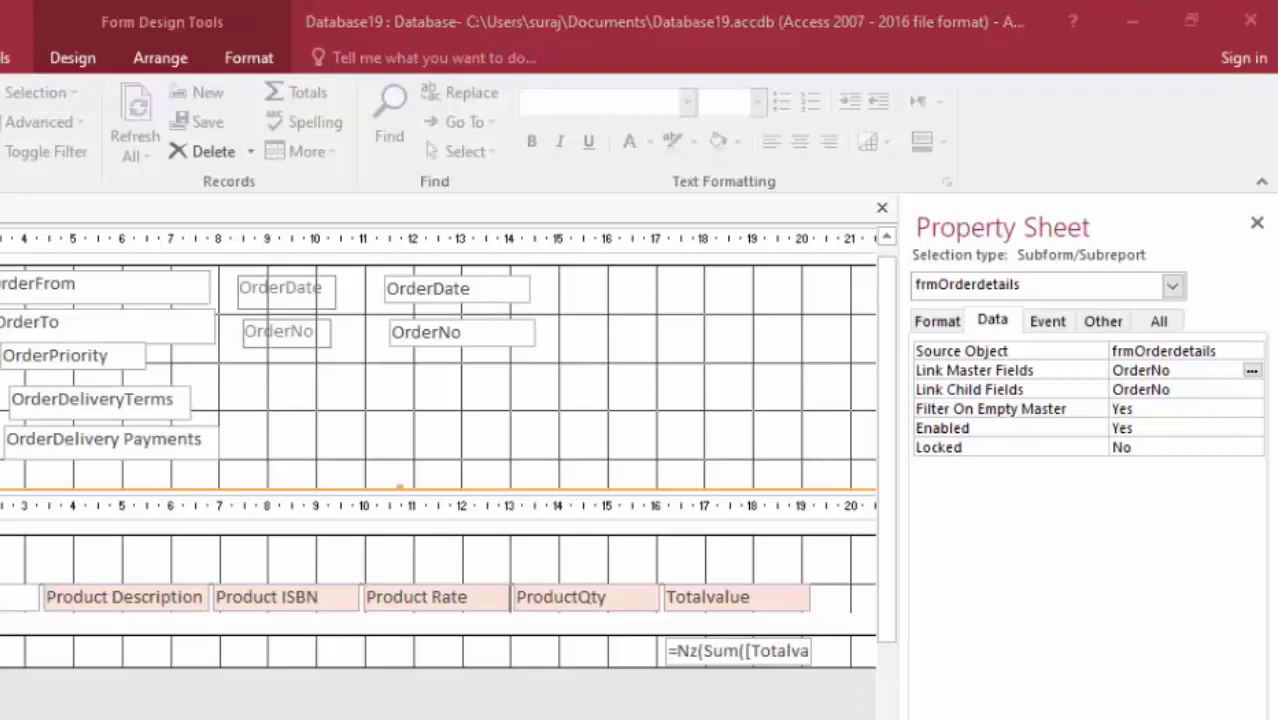
- Create a Code Builder VBA procedure for the subform's On Enter event
click(1047, 320)
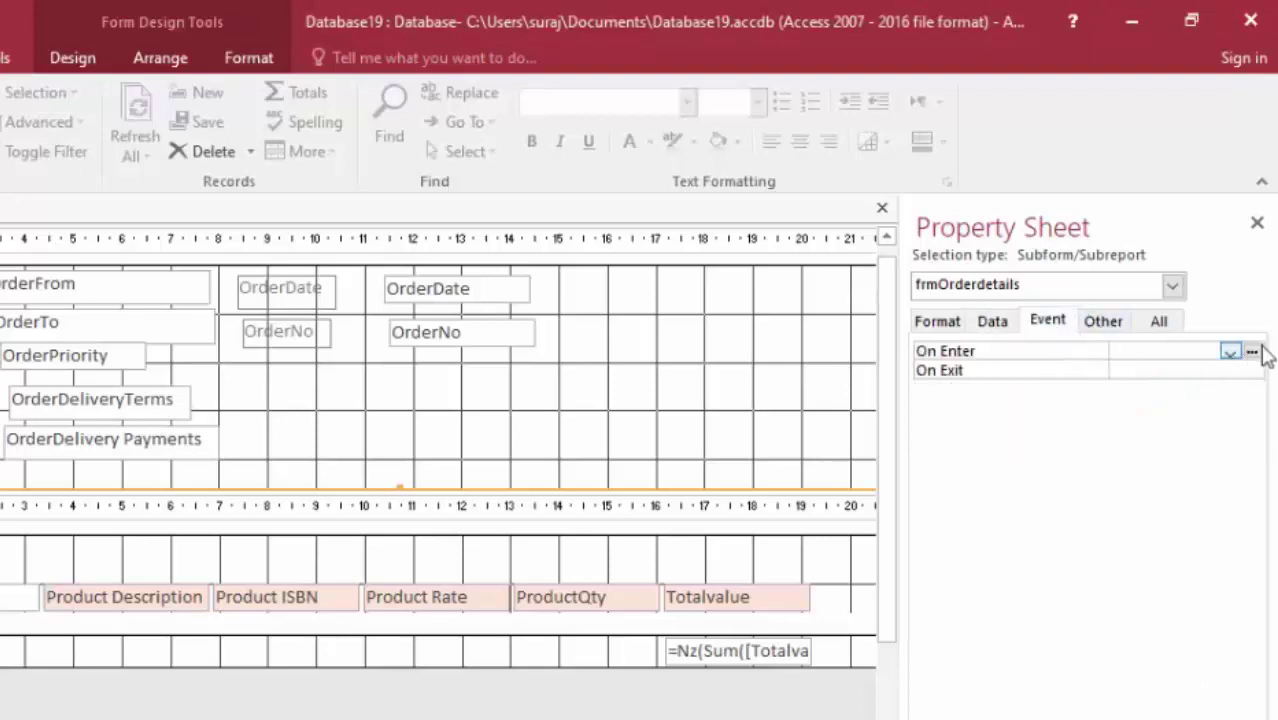
click(1252, 354)
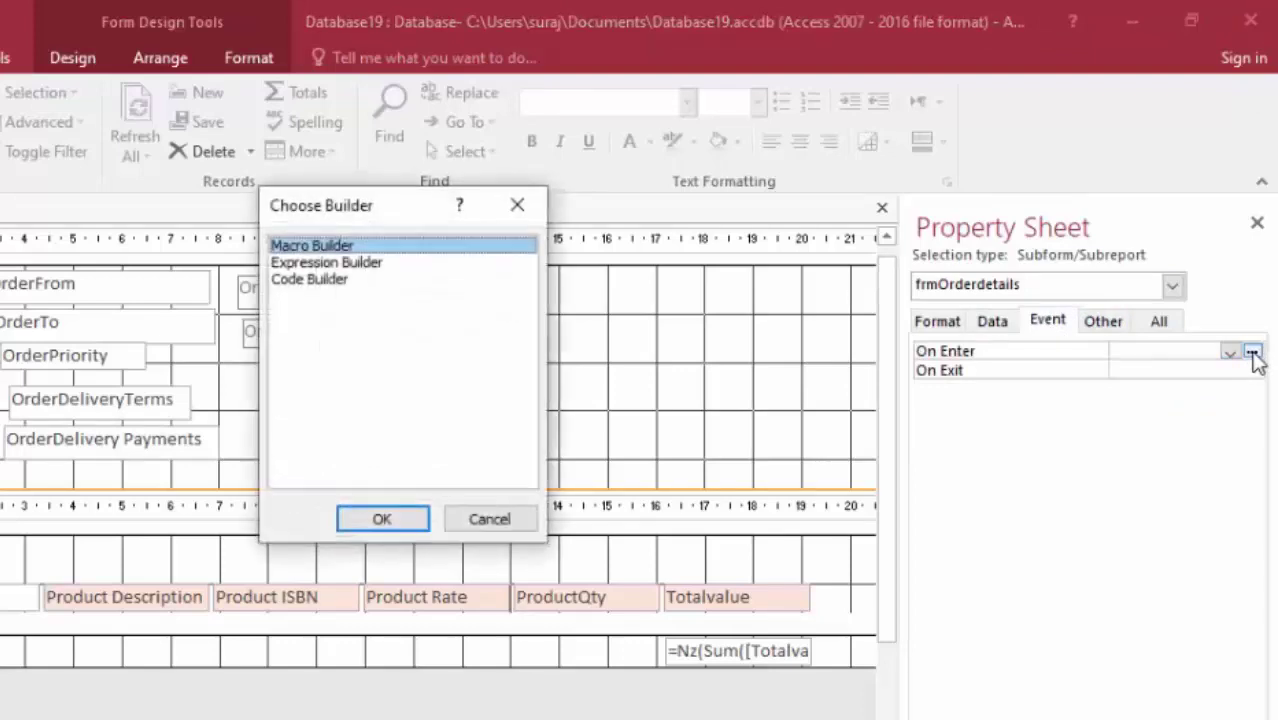
click(333, 281)
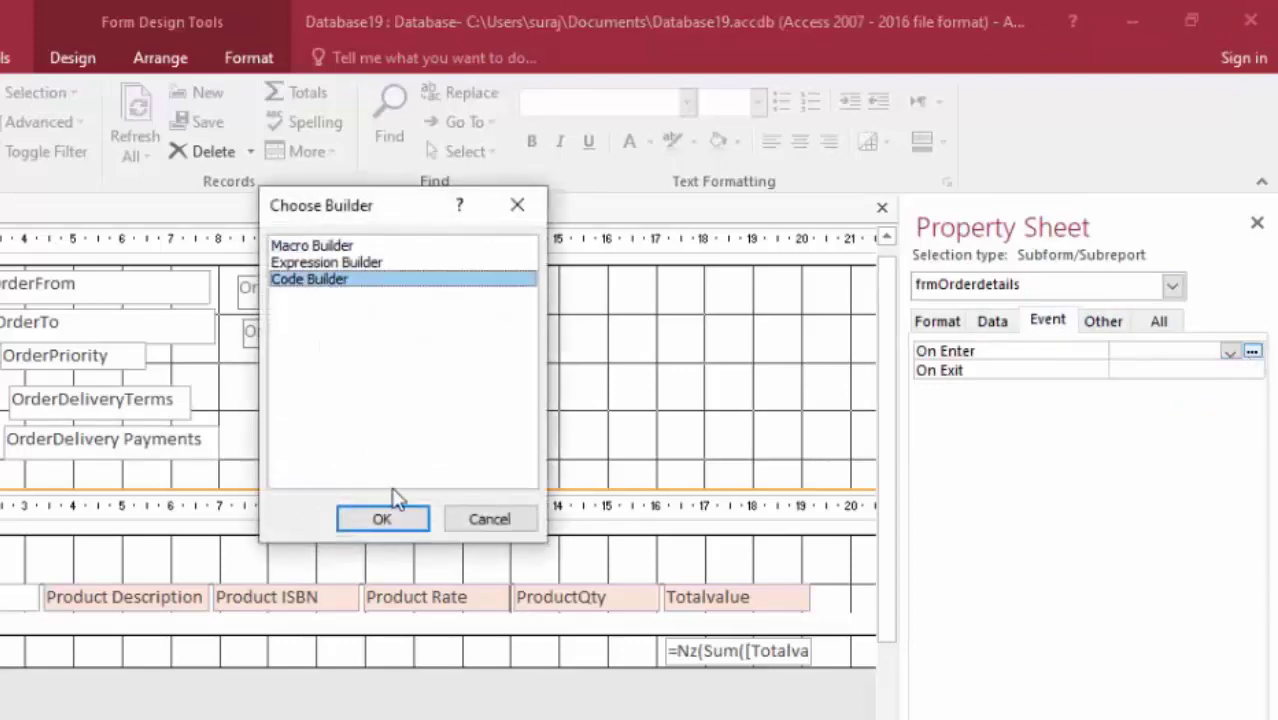
click(383, 519)
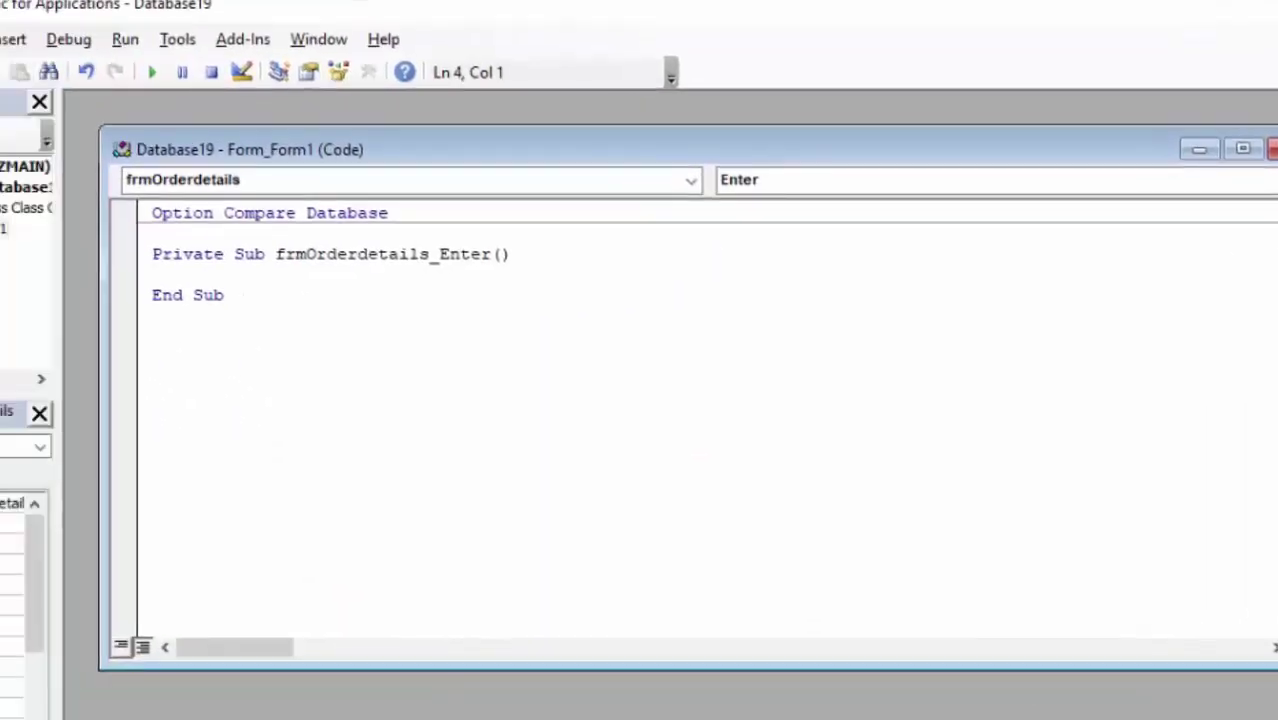
- Type the first line 'if OrderNo <> Null Then'
text(if OrderNo)
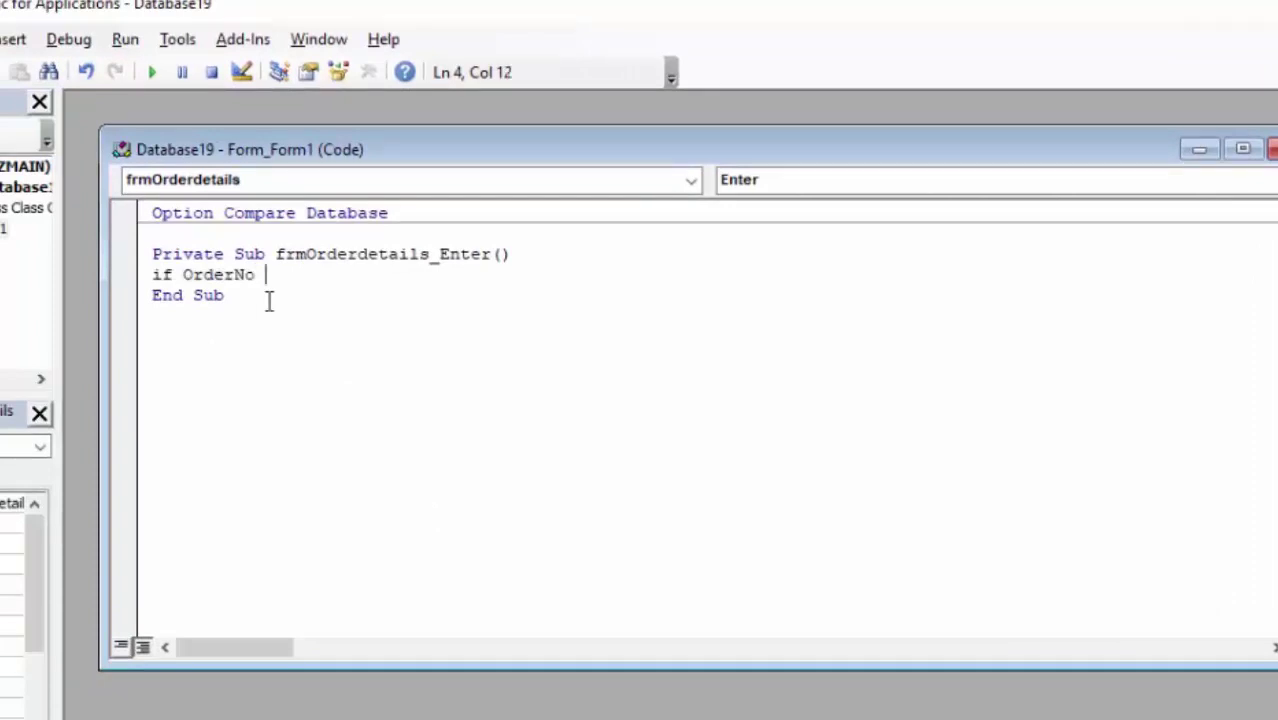
text( <>)
text( Nu)
key(BackSpace)
text(ull)
text( The)
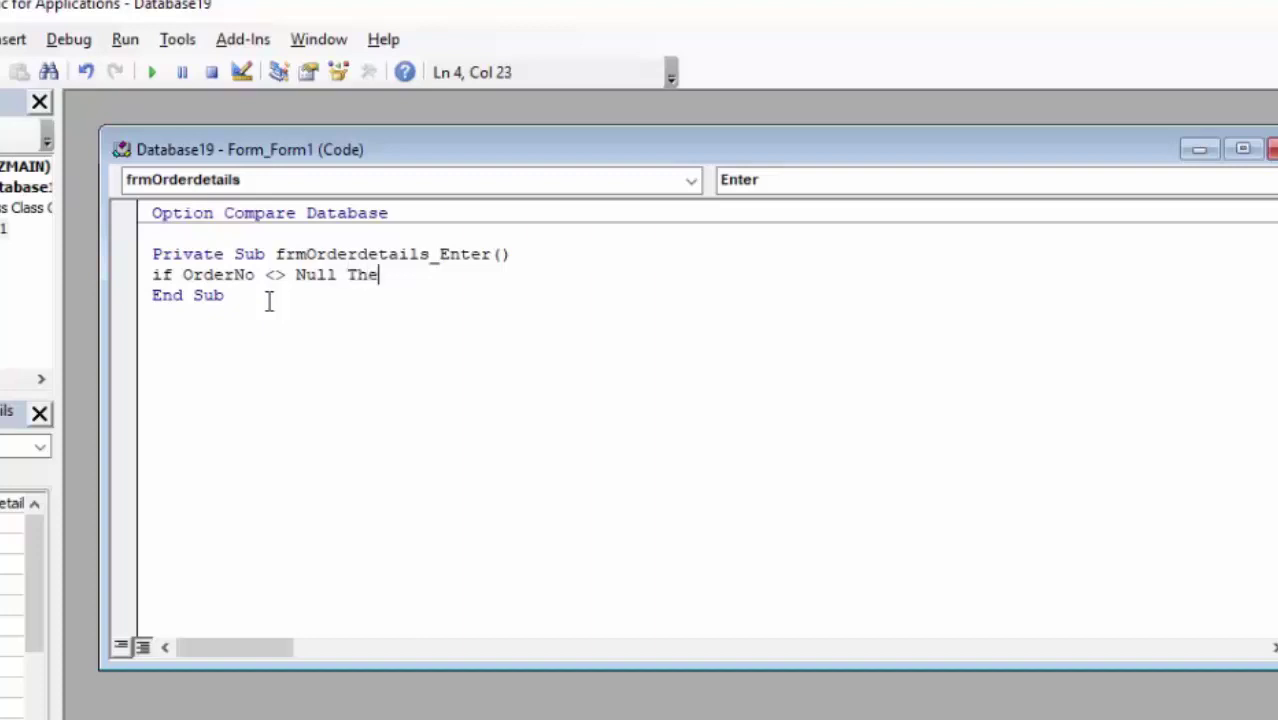
text(n)
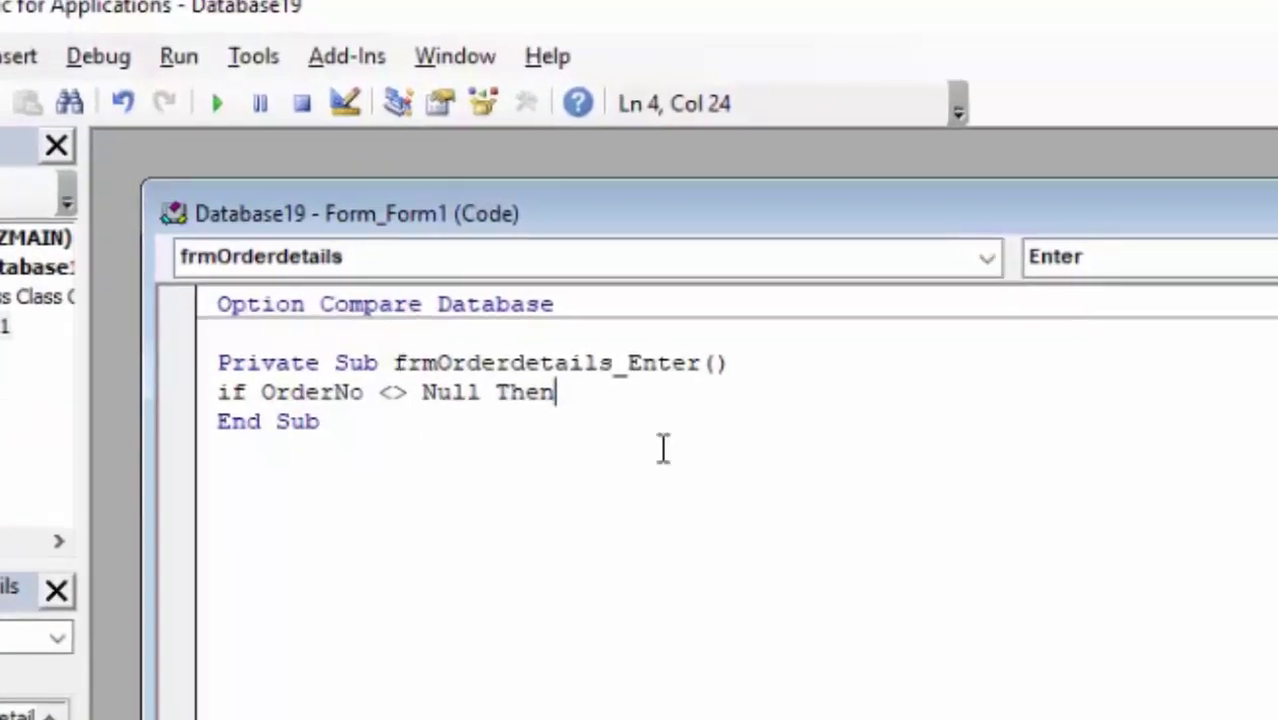
- Add the line locking the subform: 'frmOrderDetails.Locked = True'
key(Return)
text(frm)
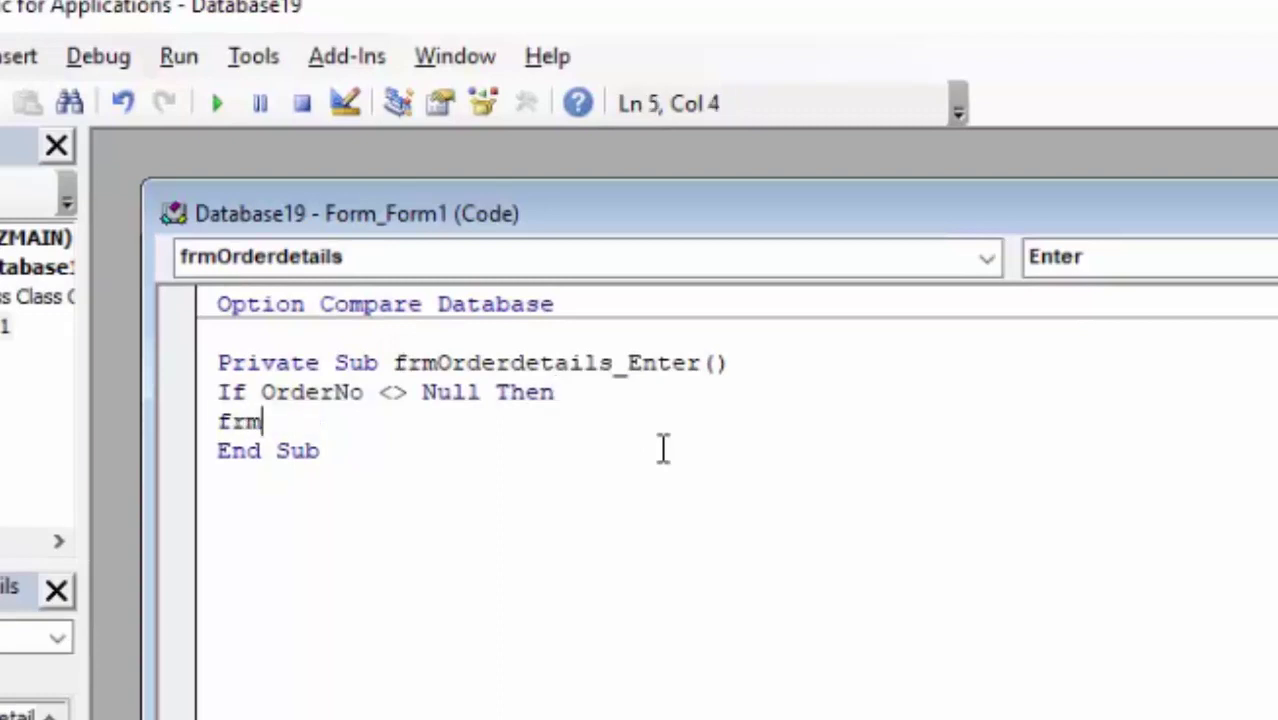
text(Or)
text(derdet)
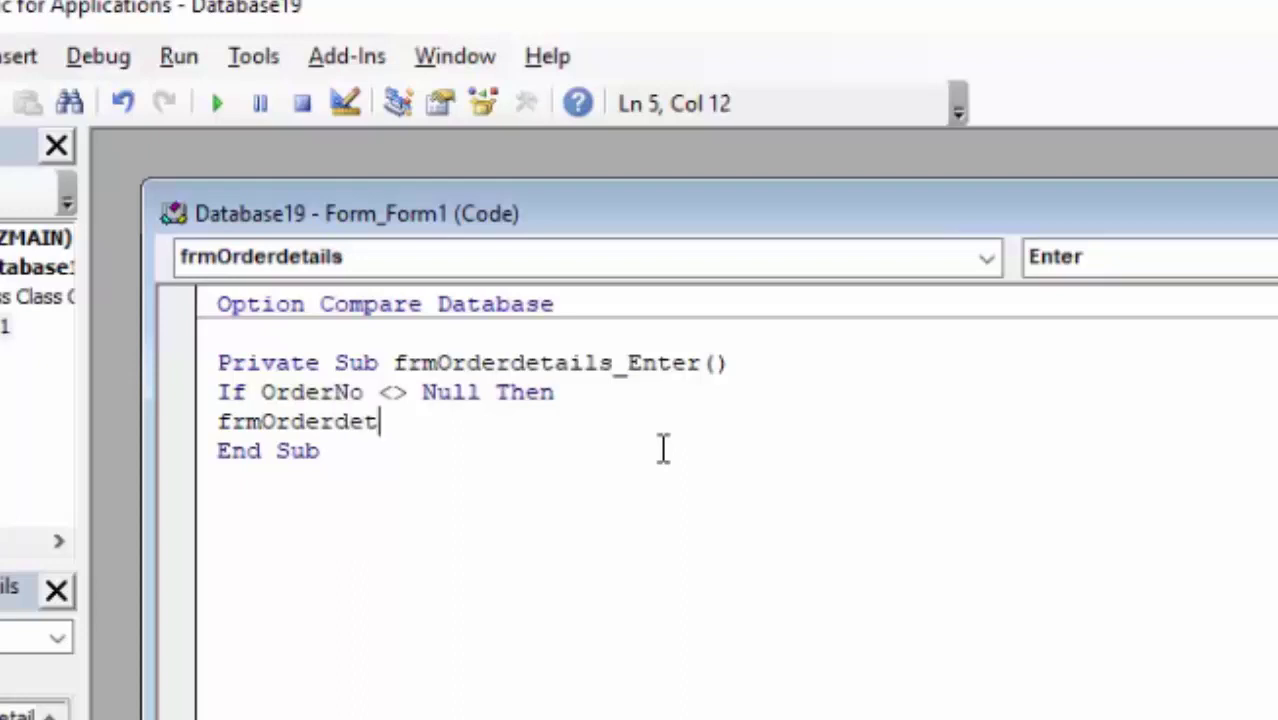
text(ails)
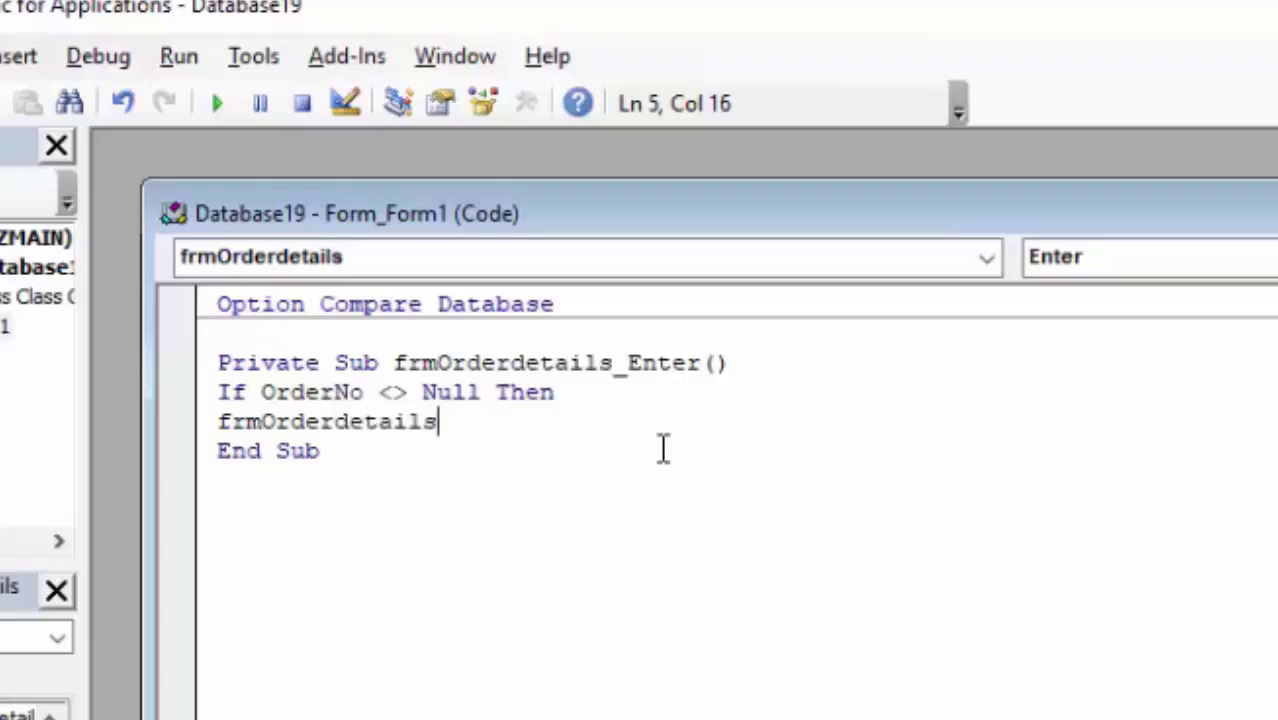
text(der)
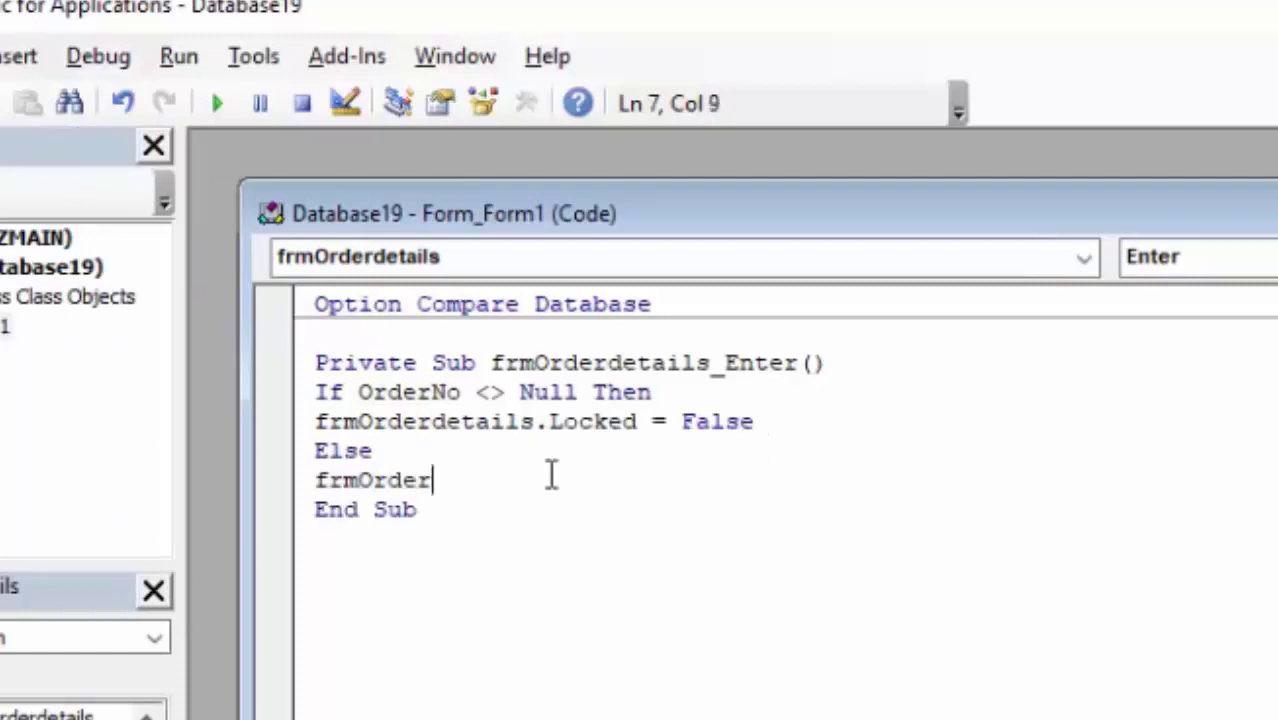
text(De)
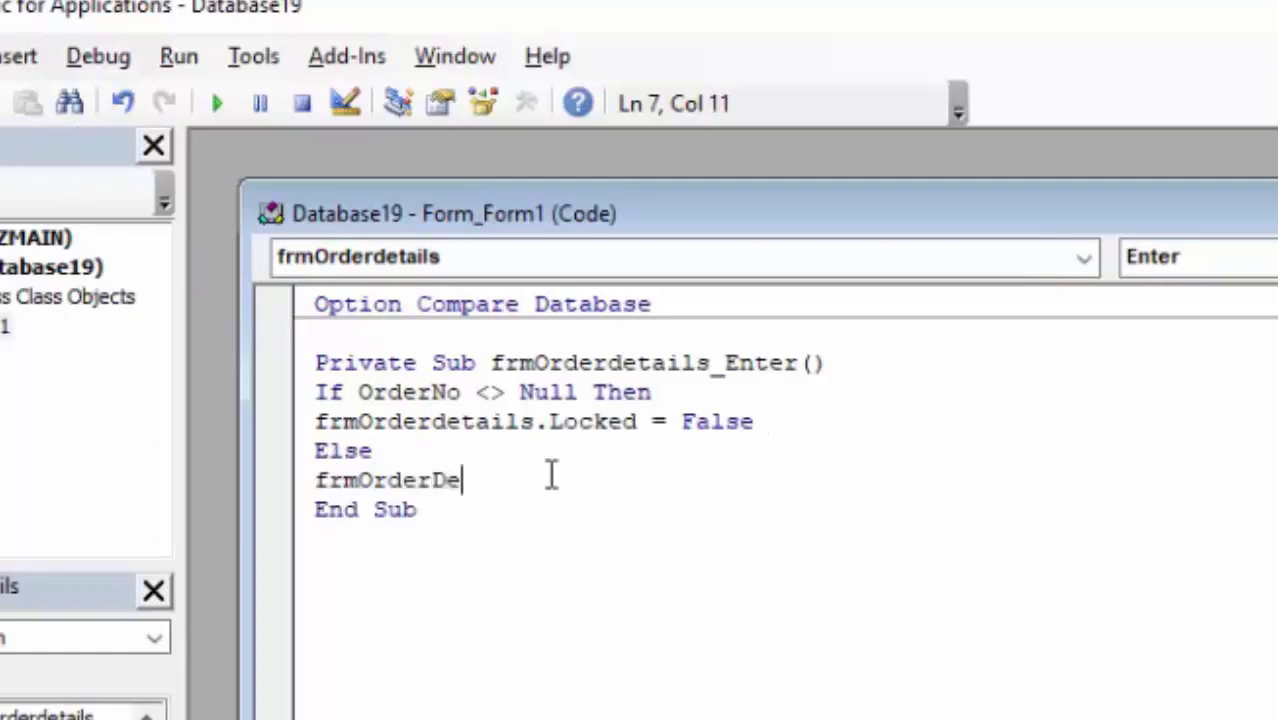
text(tail)
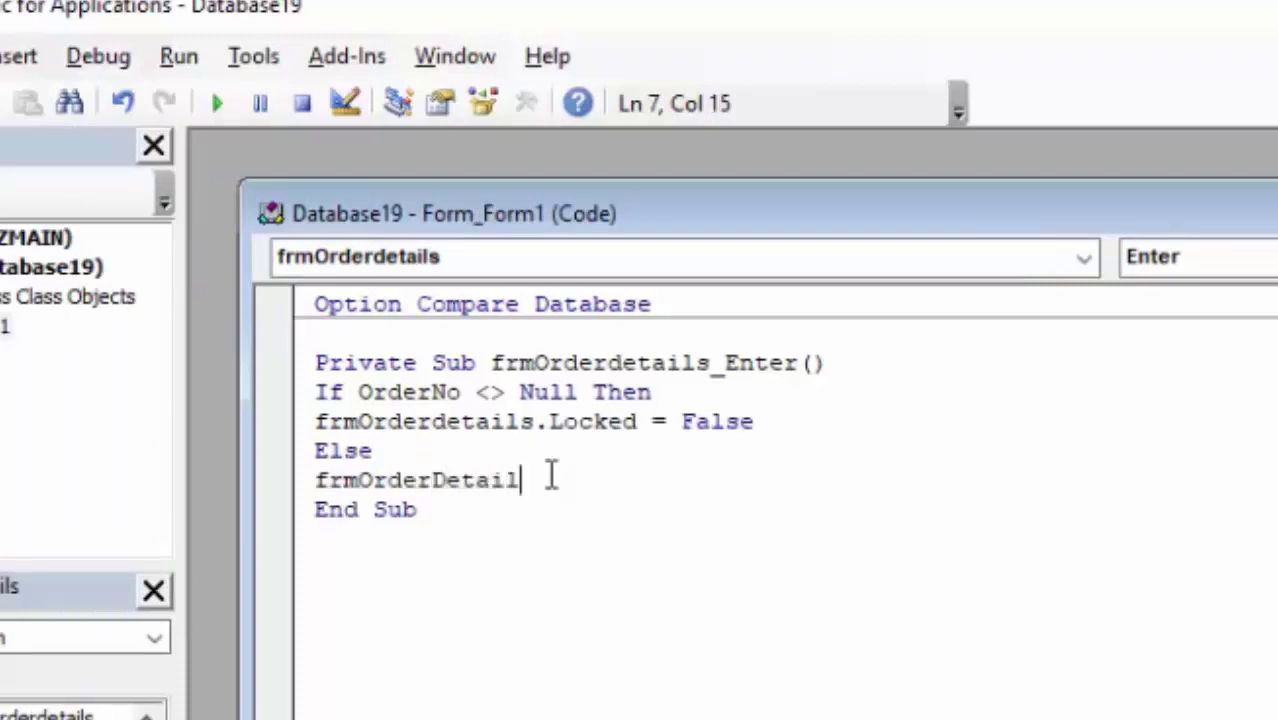
text(s)
text(.)
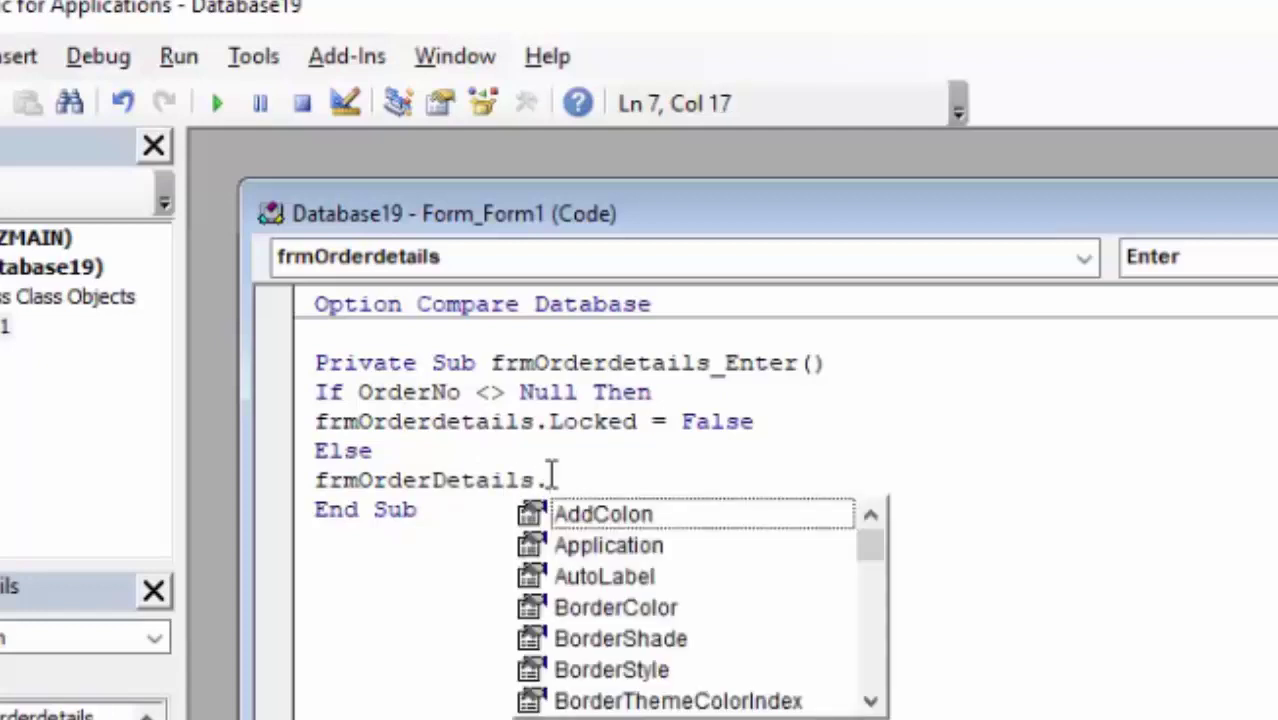
text(Loc)
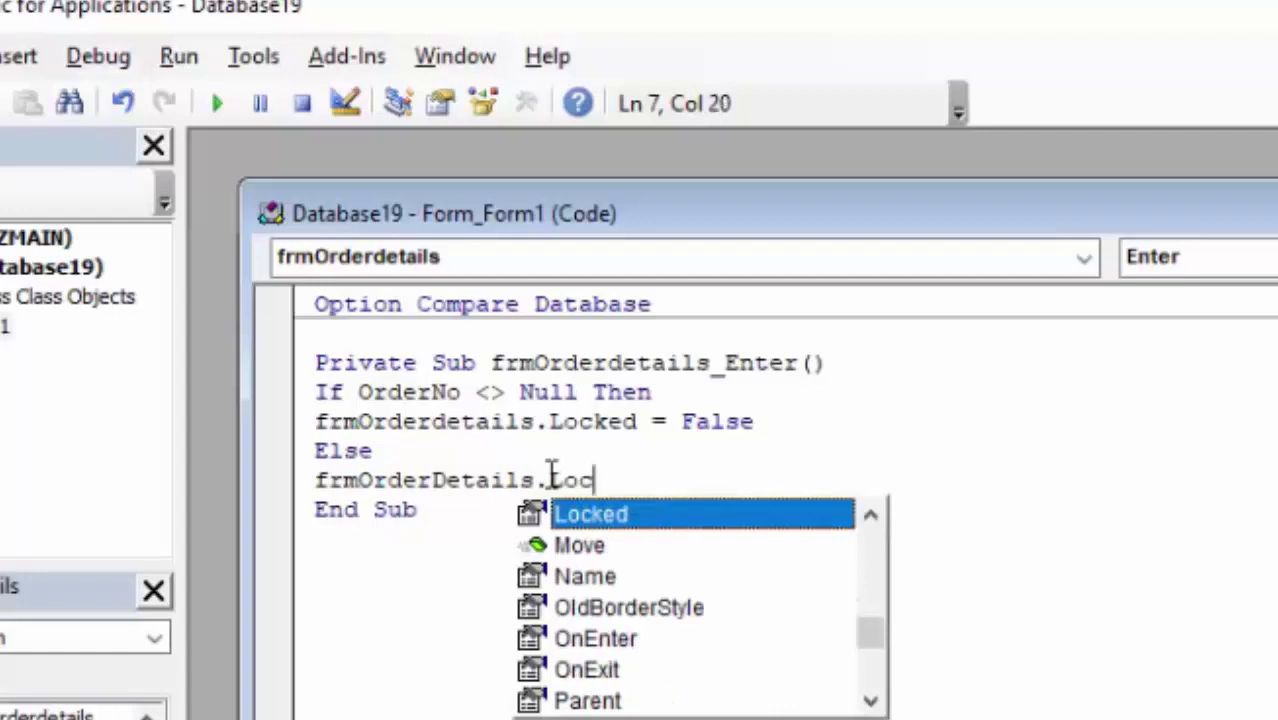
text(ked)
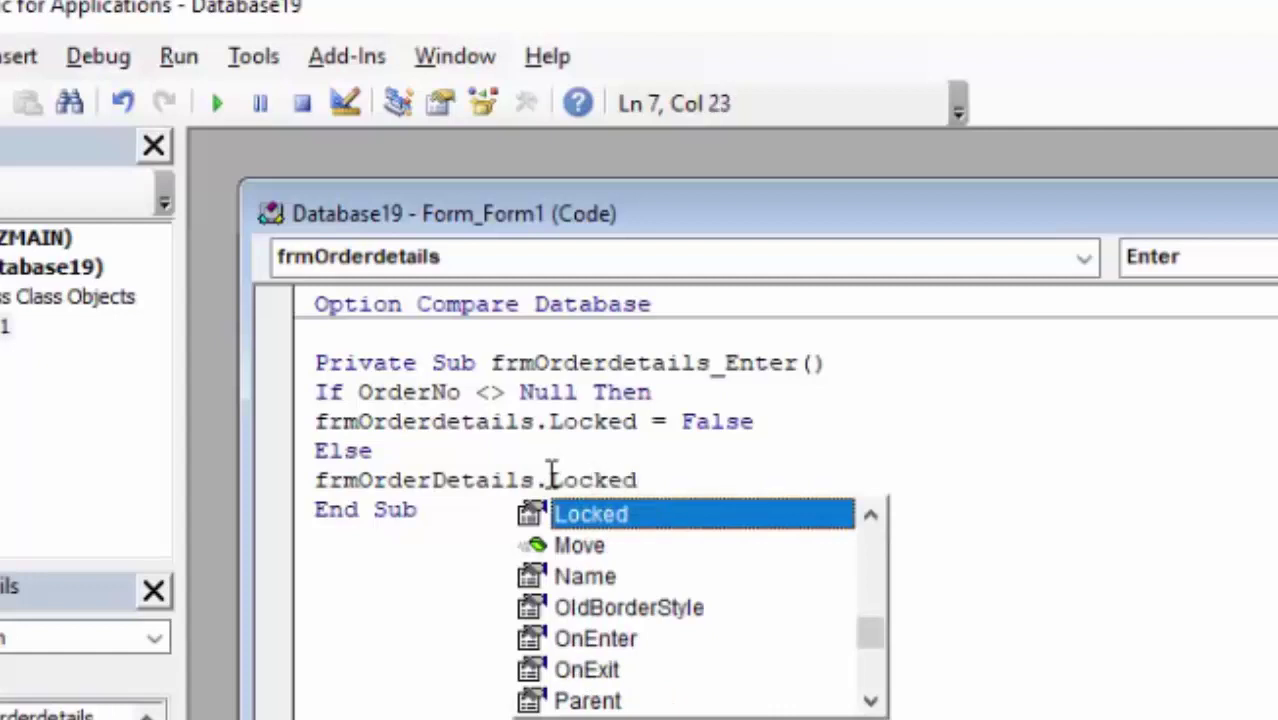
key(Escape)
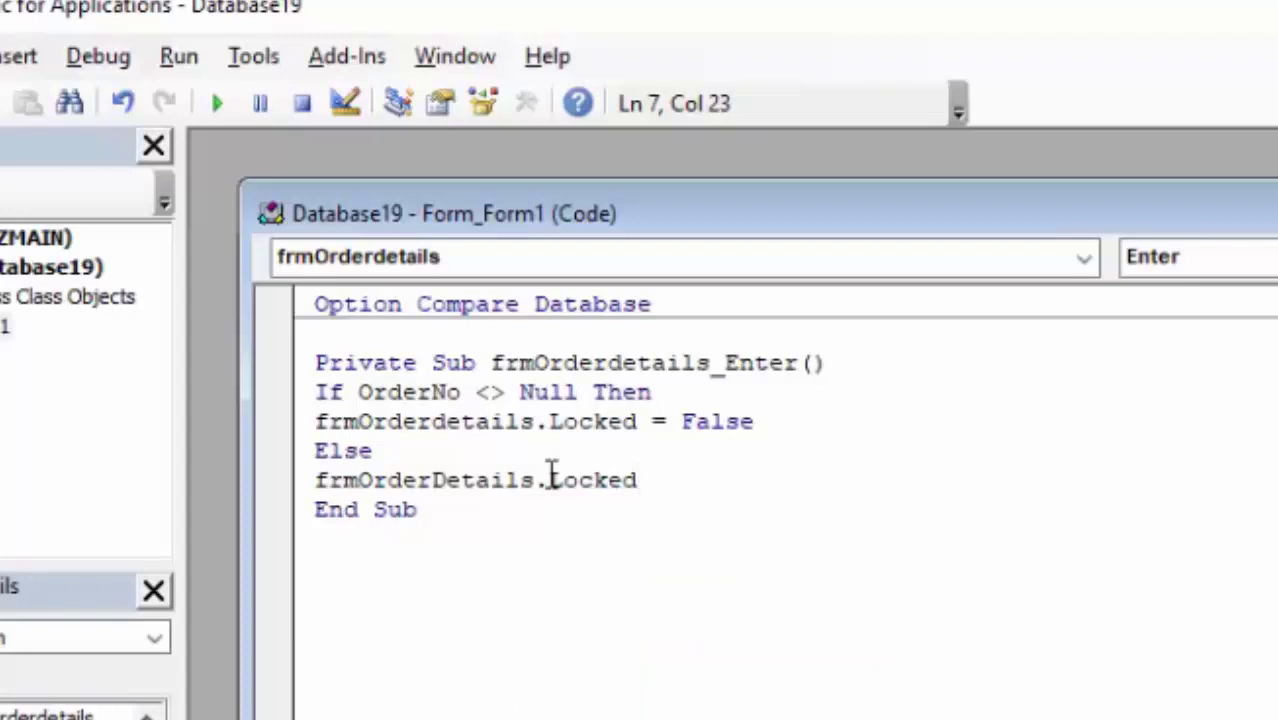
text(= )
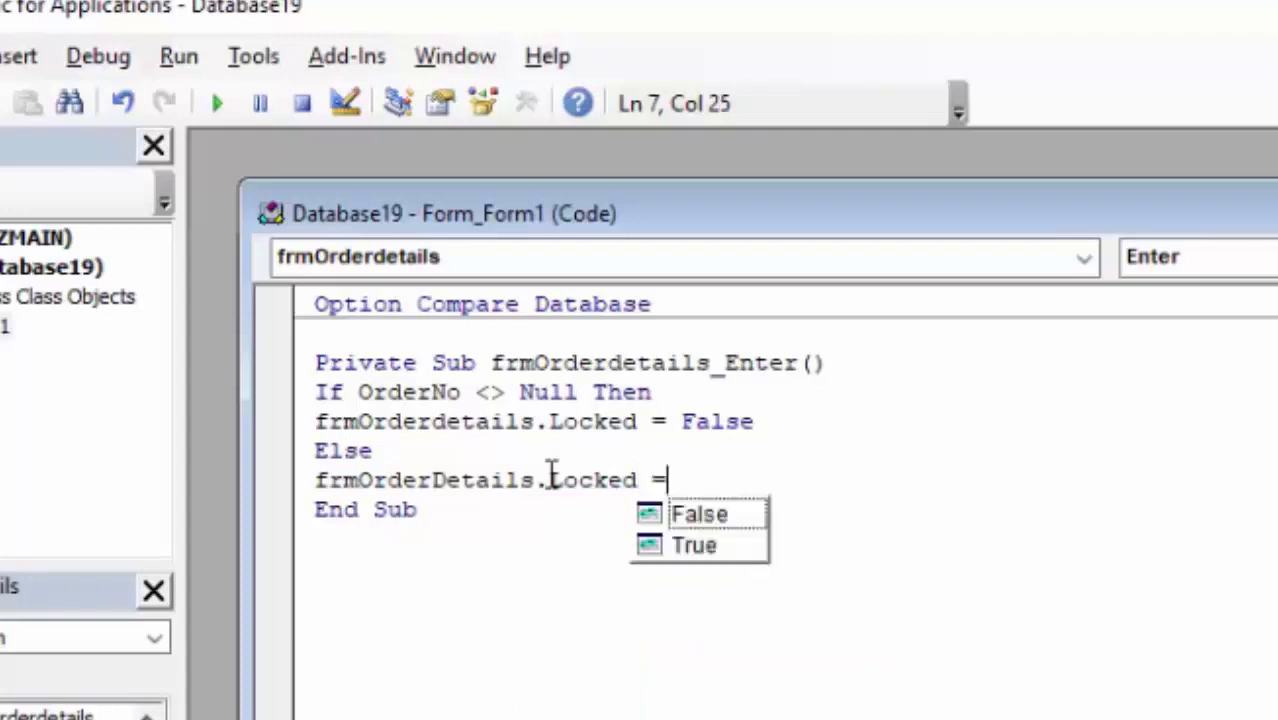
text(Tr)
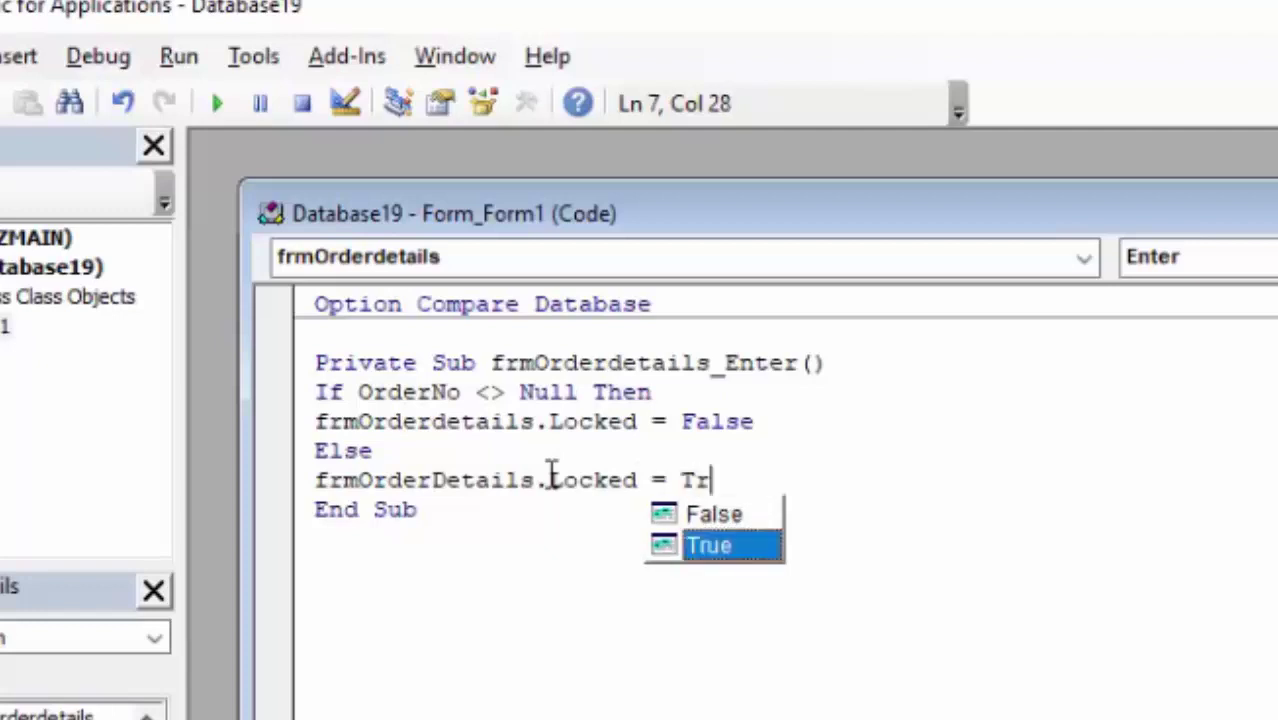
text(ue)
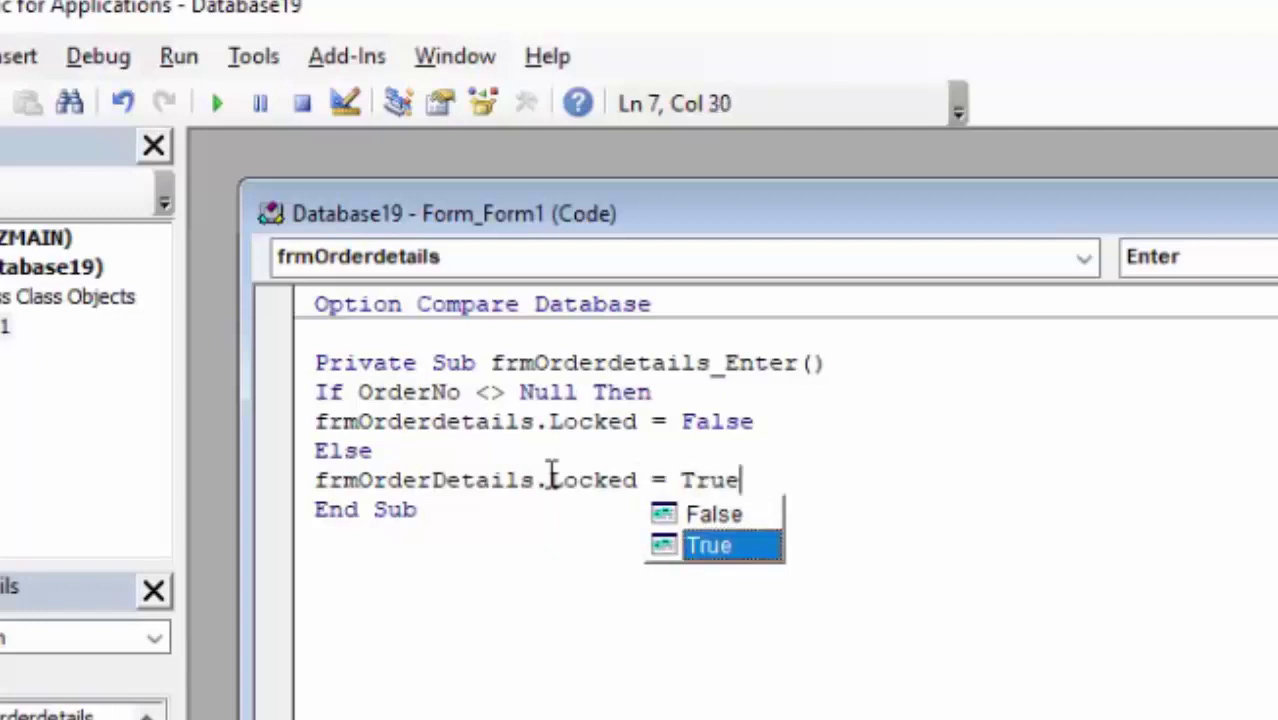
key(Escape)
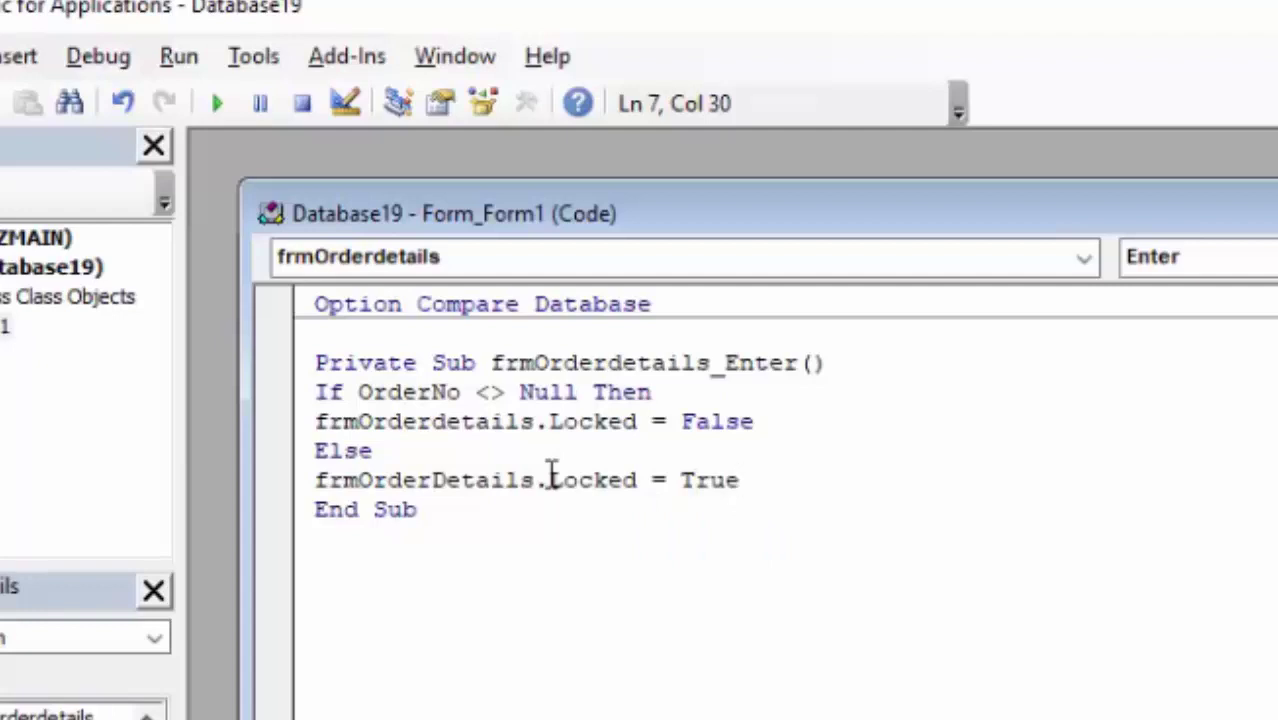
- Close the block with 'end if' and save with Ctrl+S
key(Return)
text(en)
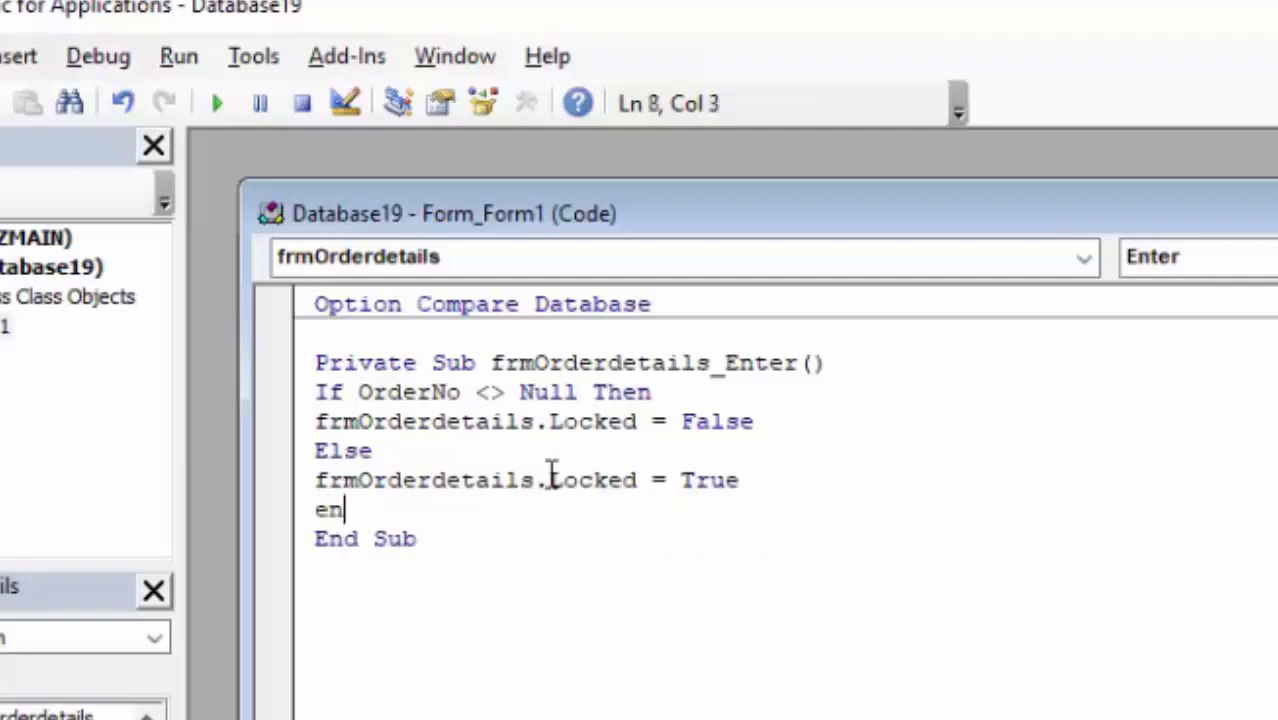
text(d if)
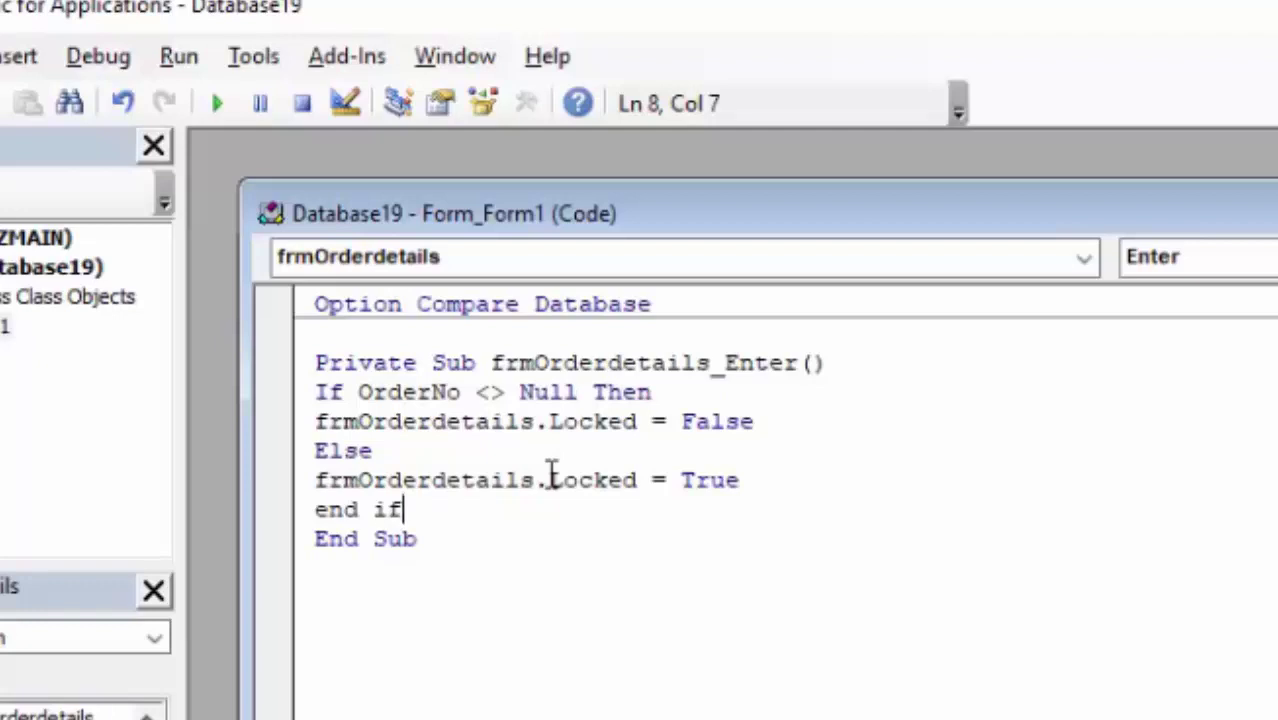
key(ctrl+s)
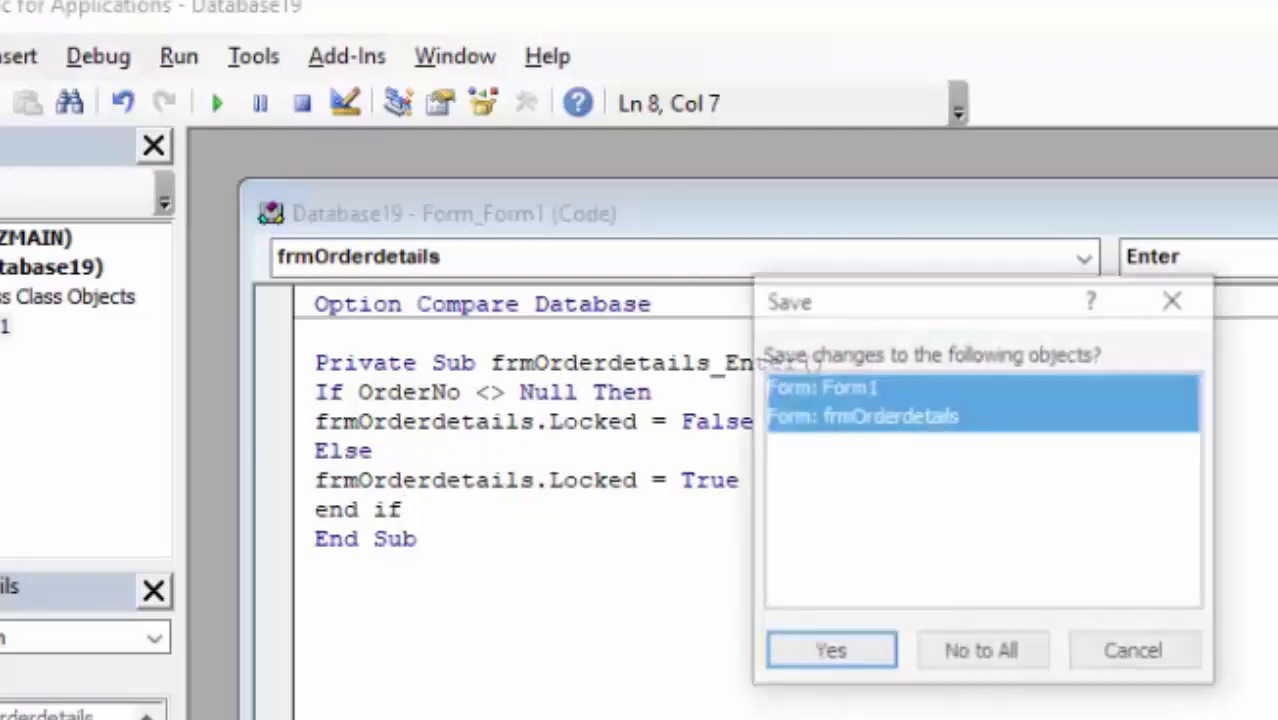
- Confirm saving, name the form frmOrderNew, and close its code window
click(835, 656)
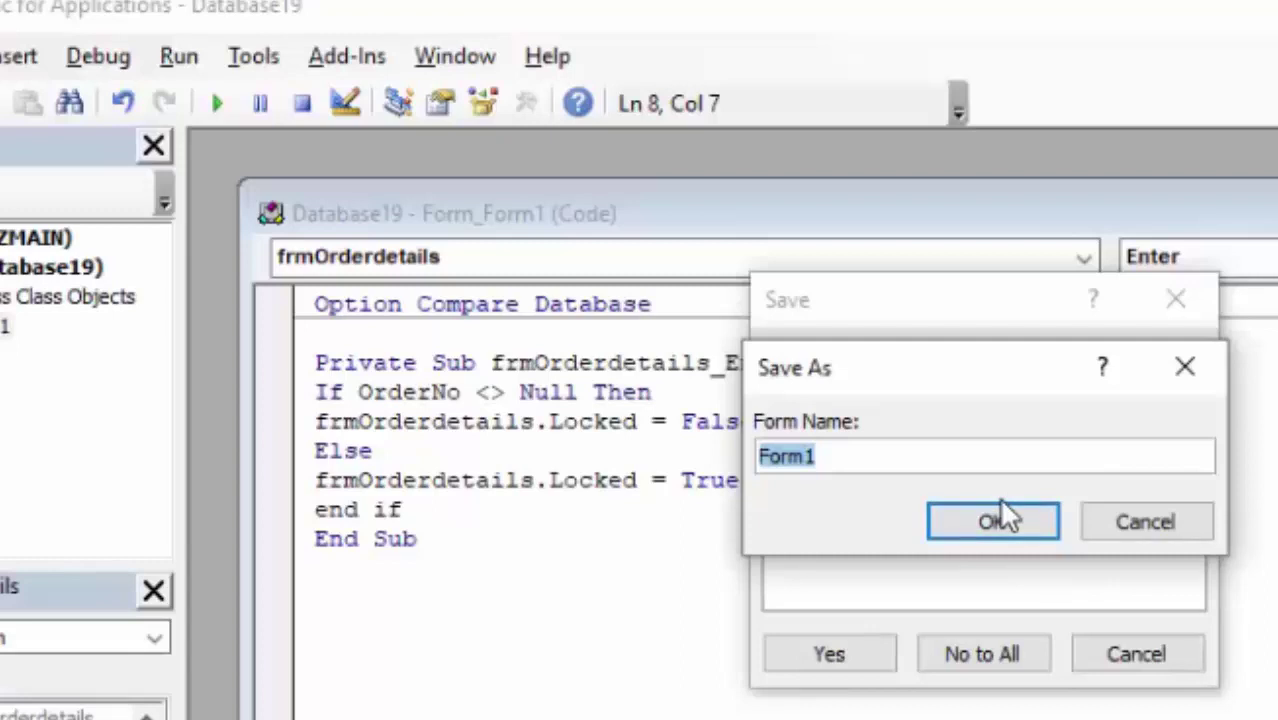
text(frmOrde)
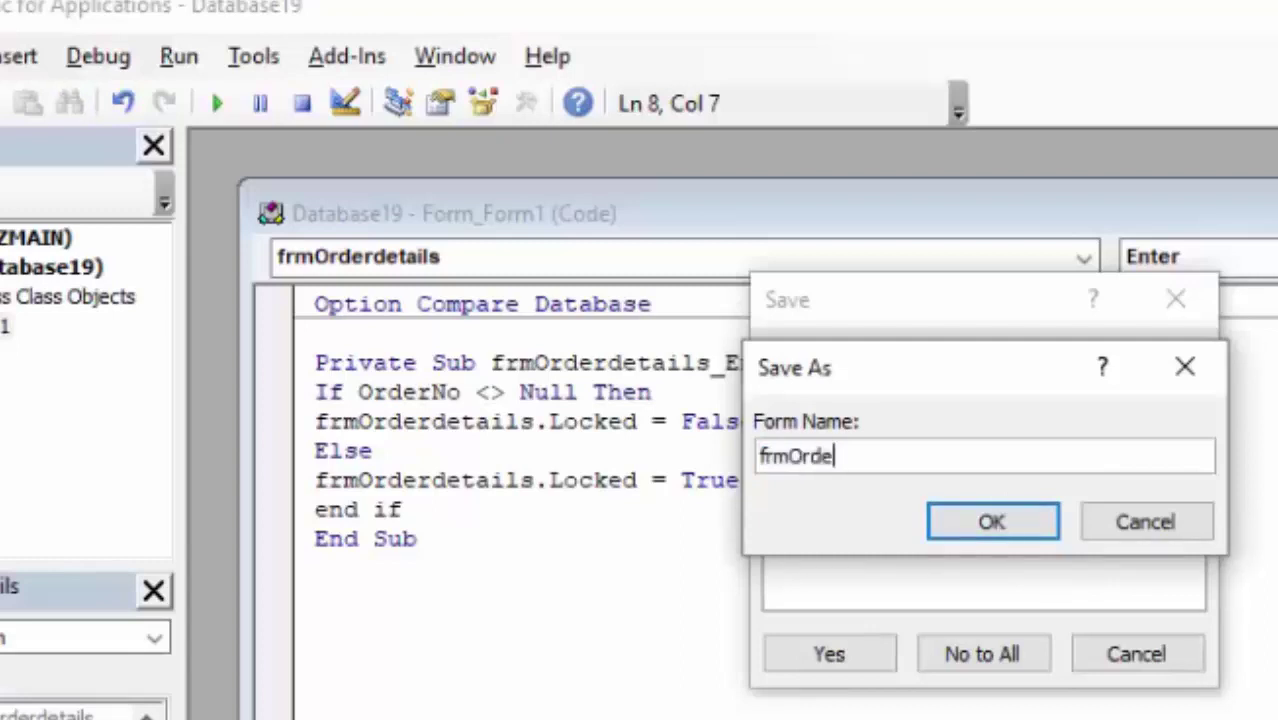
text(r)
text(ew)
key(Return)
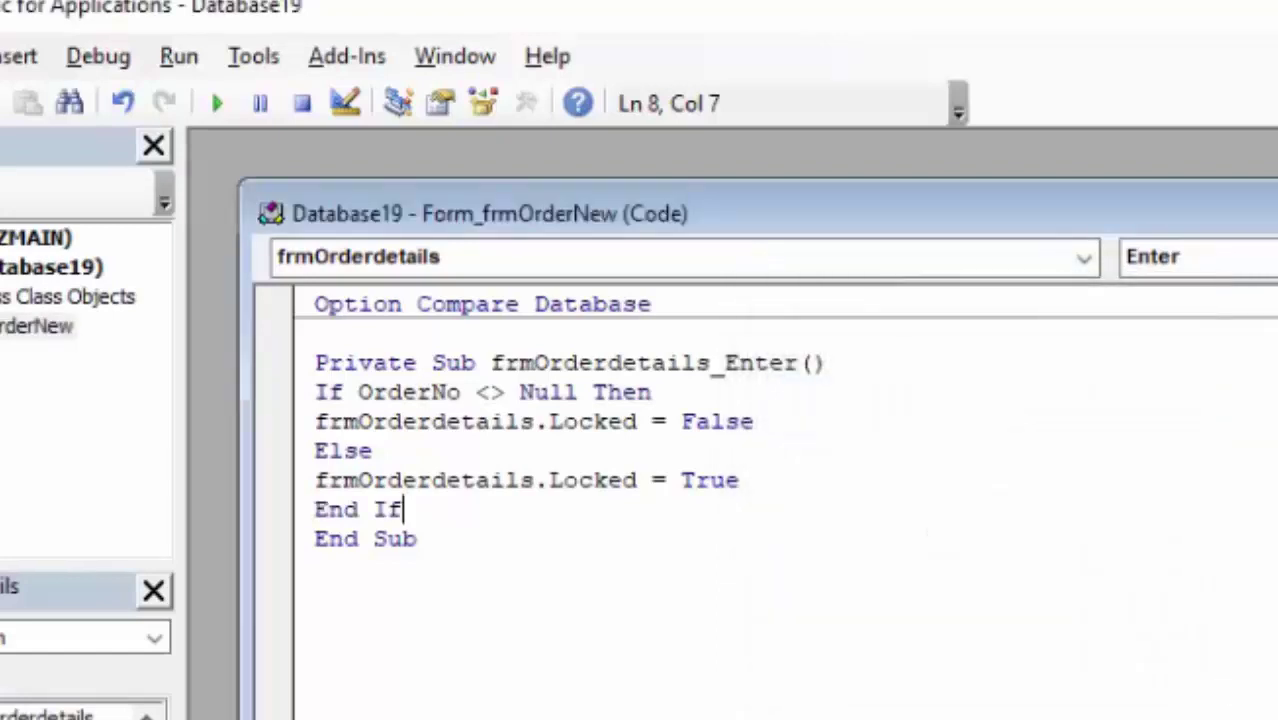
key(ctrl+F4)
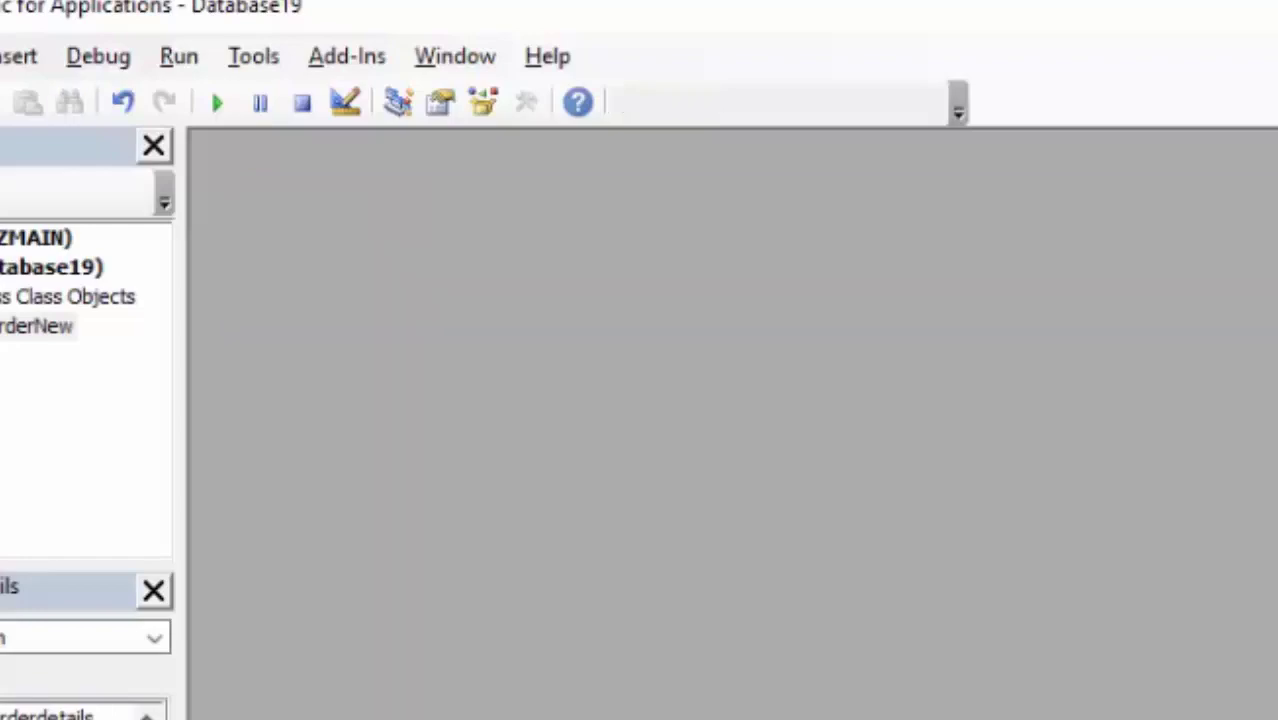
- Return from the VBA editor to the frmOrderNew design view
key(alt+q)
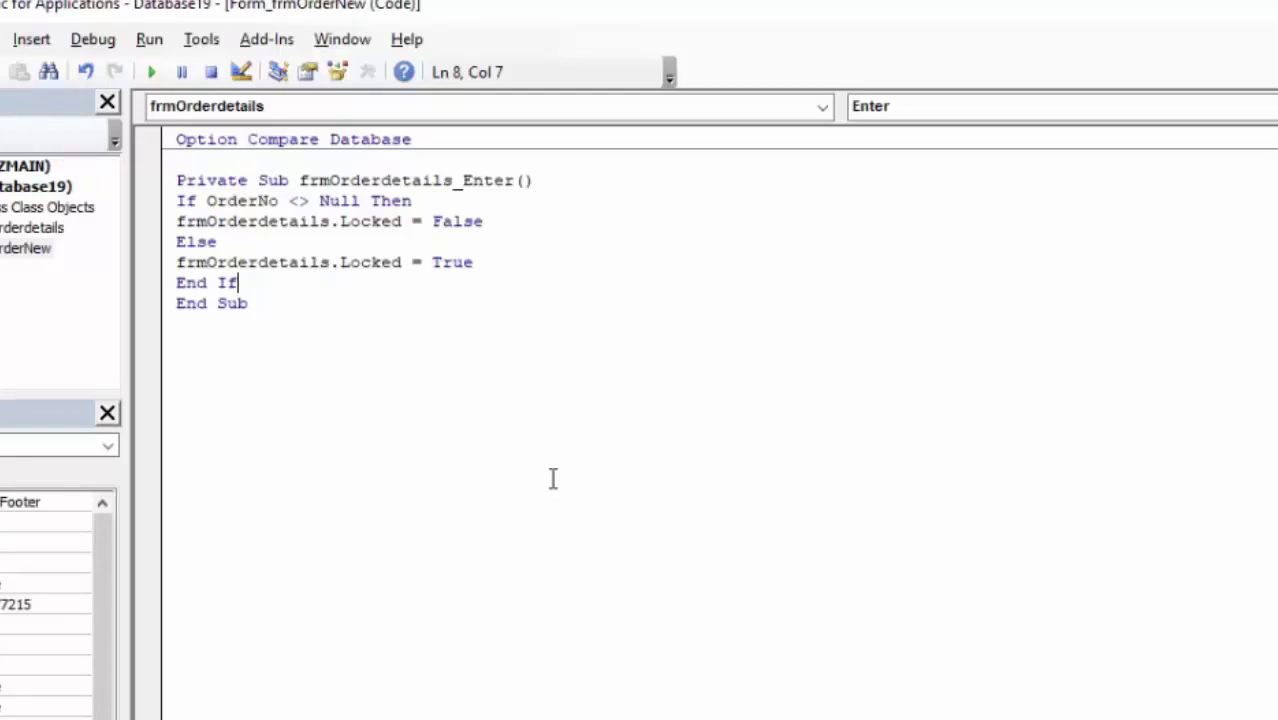
- Change the first Locked value to True and the Else branch's Locked value to False
click(504, 225)
key(BackSpace)
key(BackSpace)
key(BackSpace)
key(BackSpace)
key(BackSpace)
text(true)
click(501, 247)
click(525, 263)
key(BackSpace)
key(BackSpace)
key(BackSpace)
key(BackSpace)
text(fa)
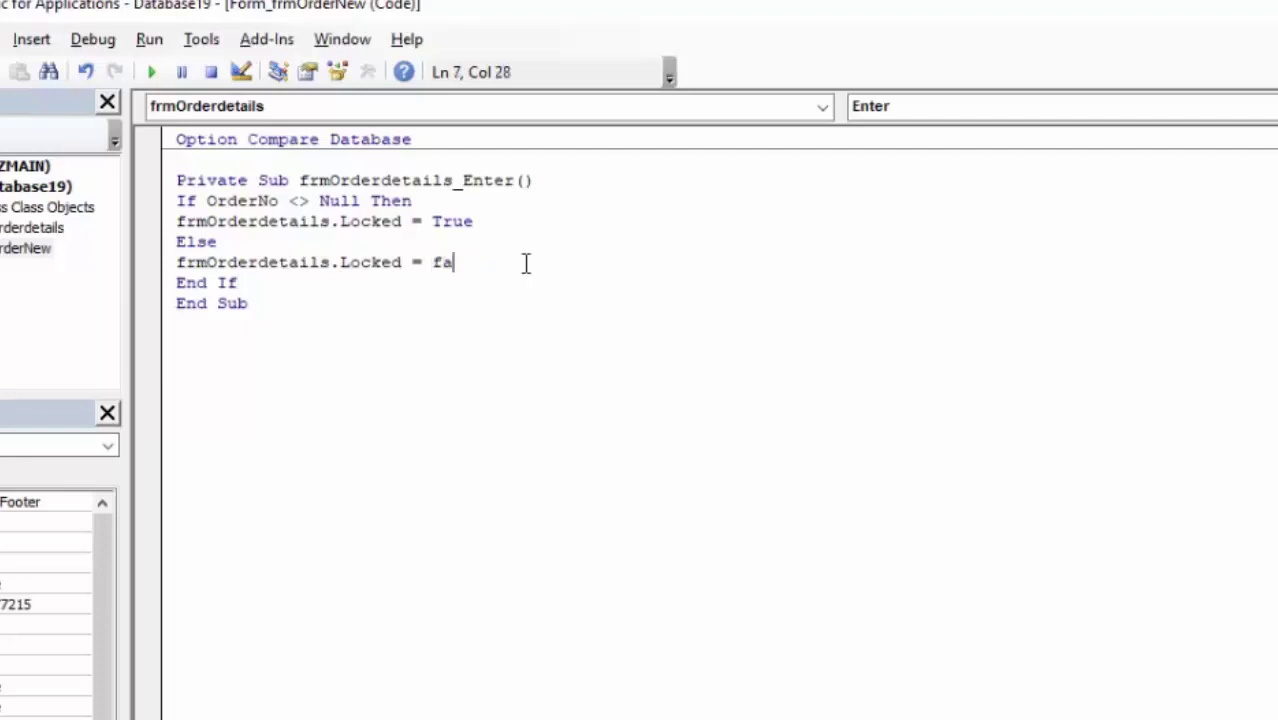
text(lse)
- Save both frmOrderdetails and frmOrderNew, then return to frmOrderNew's design view
key(ctrl+s)
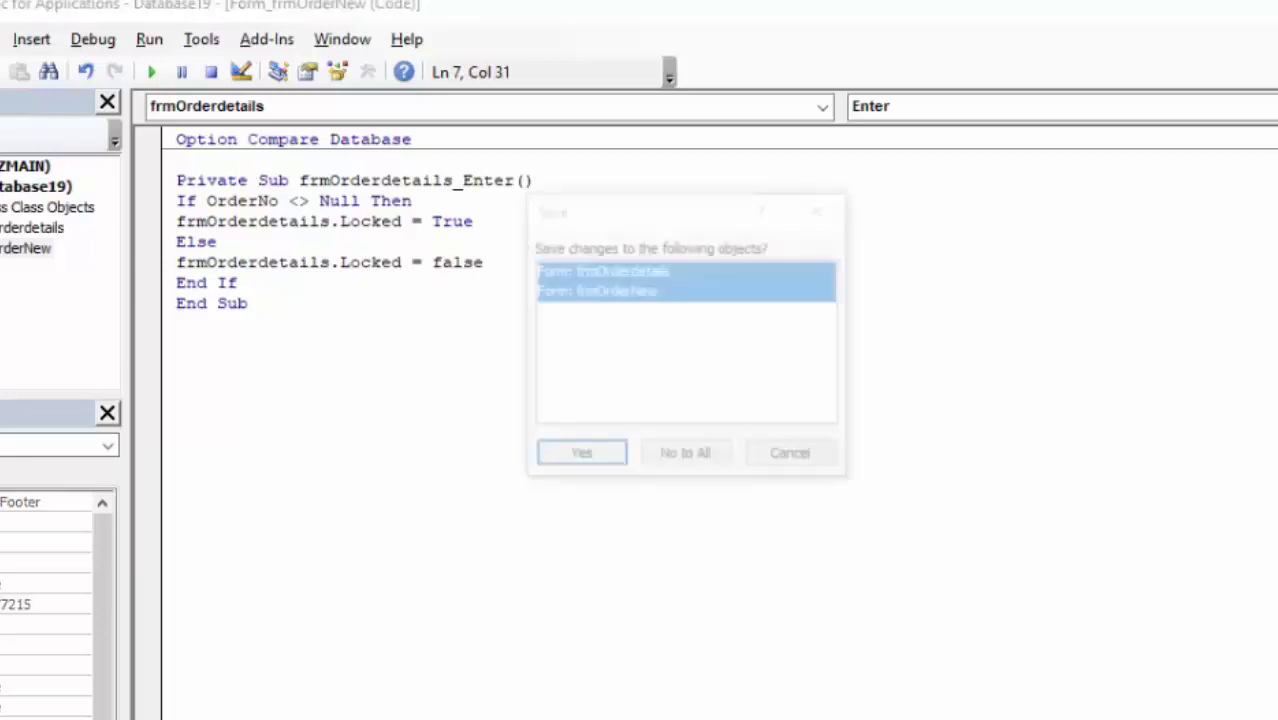
click(580, 456)
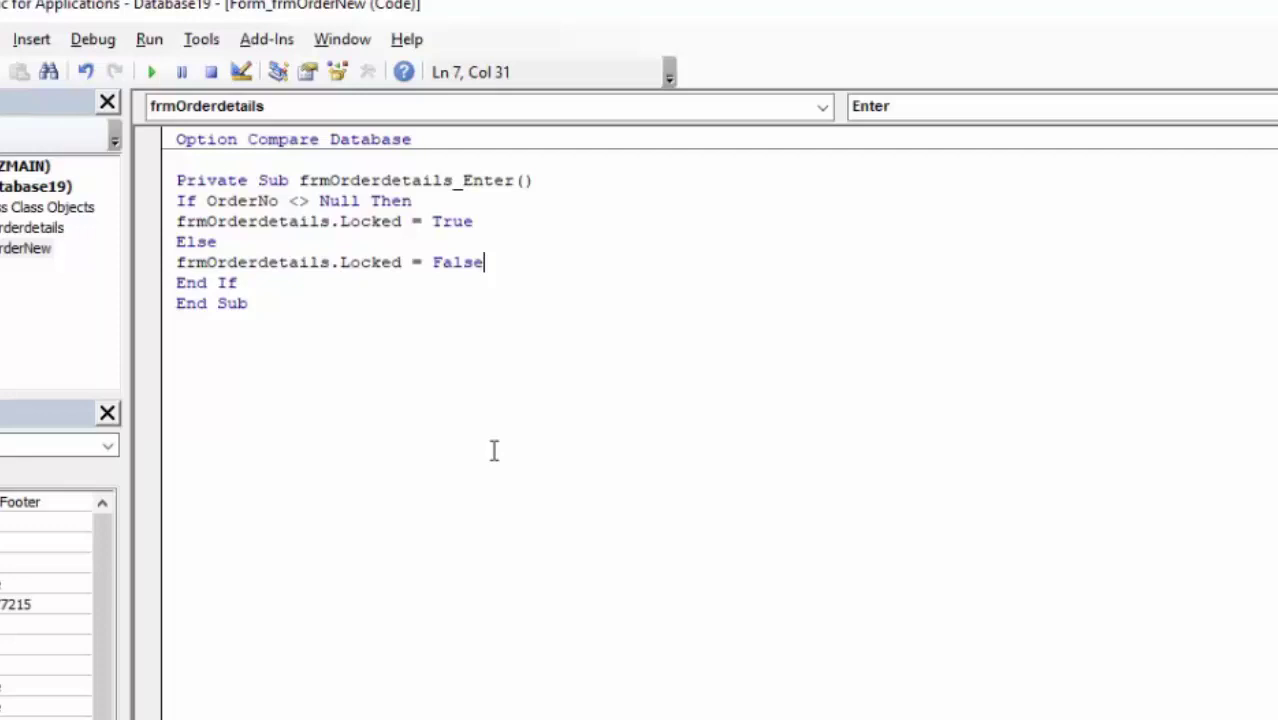
key(Return)
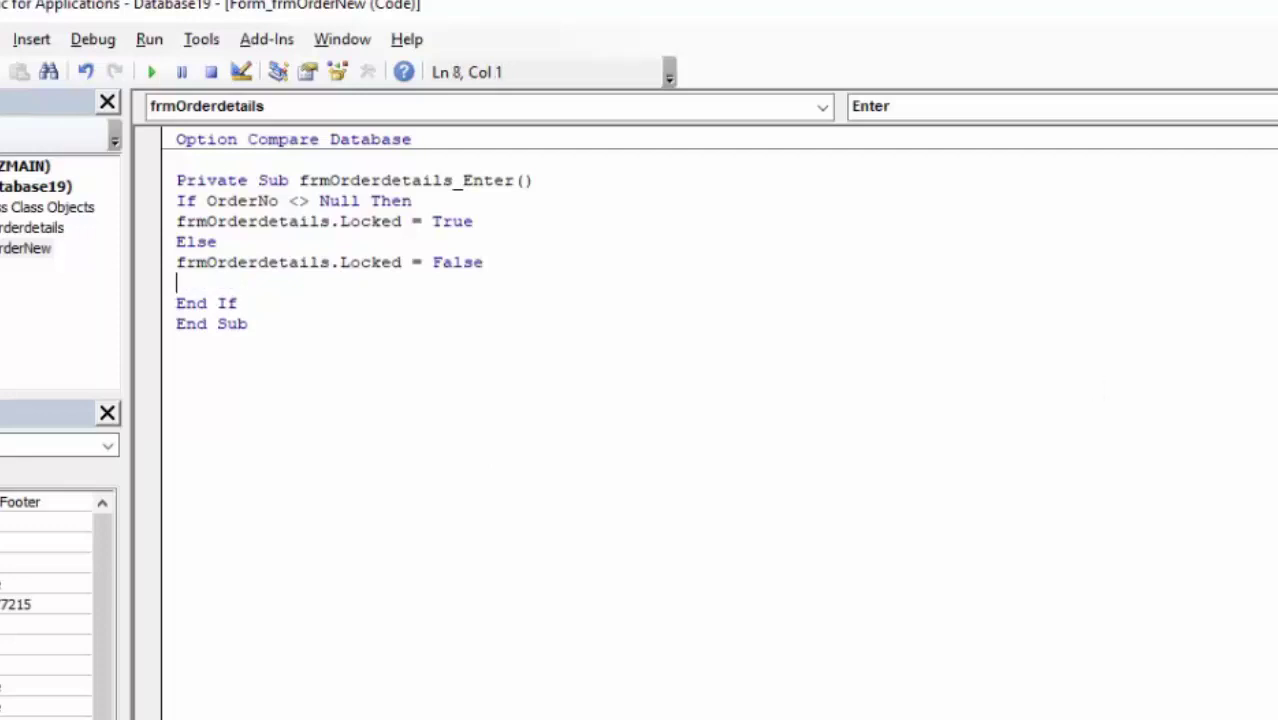
key(alt+F11)
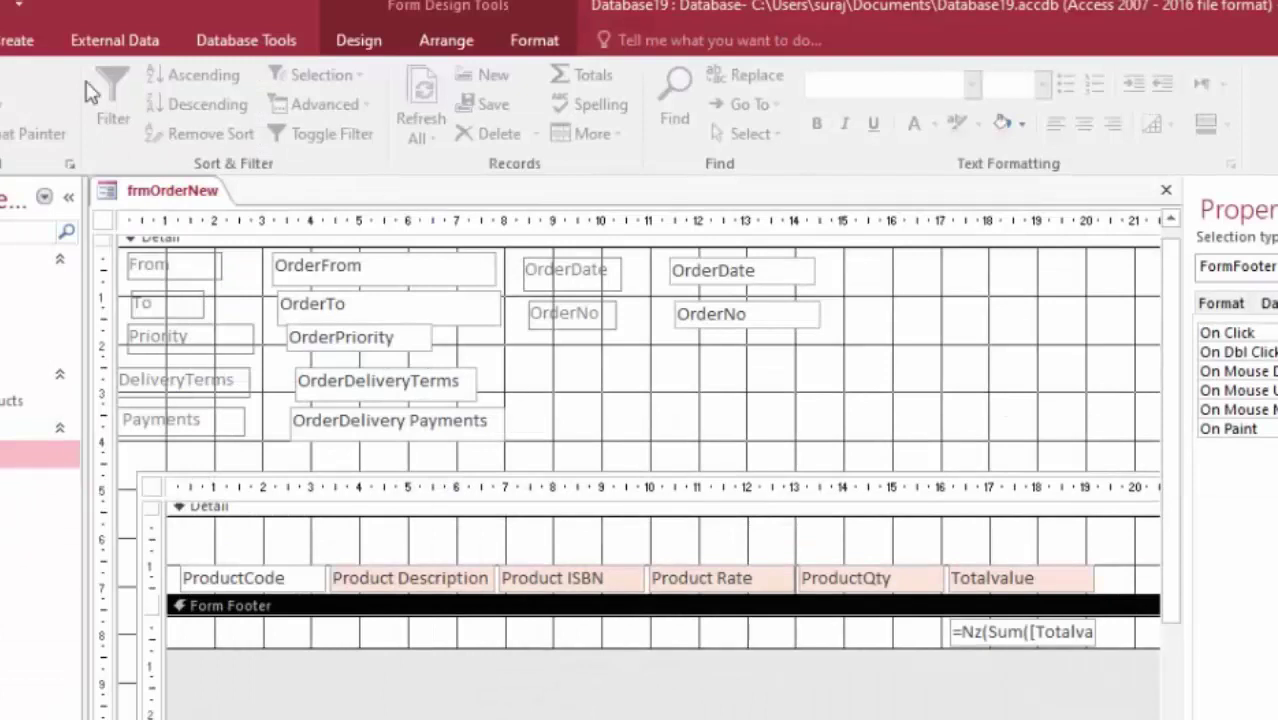
- In Form view, enter an order line for PR00001 with quantity 60
key(F5)
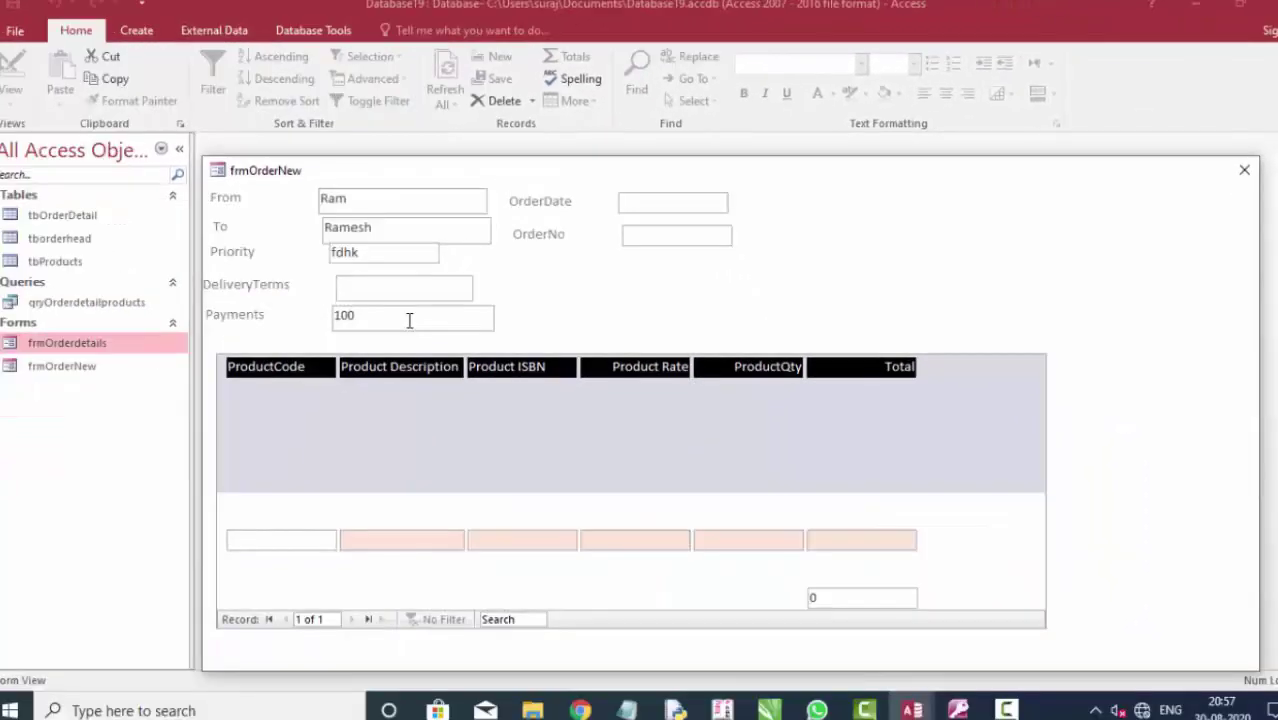
text(P)
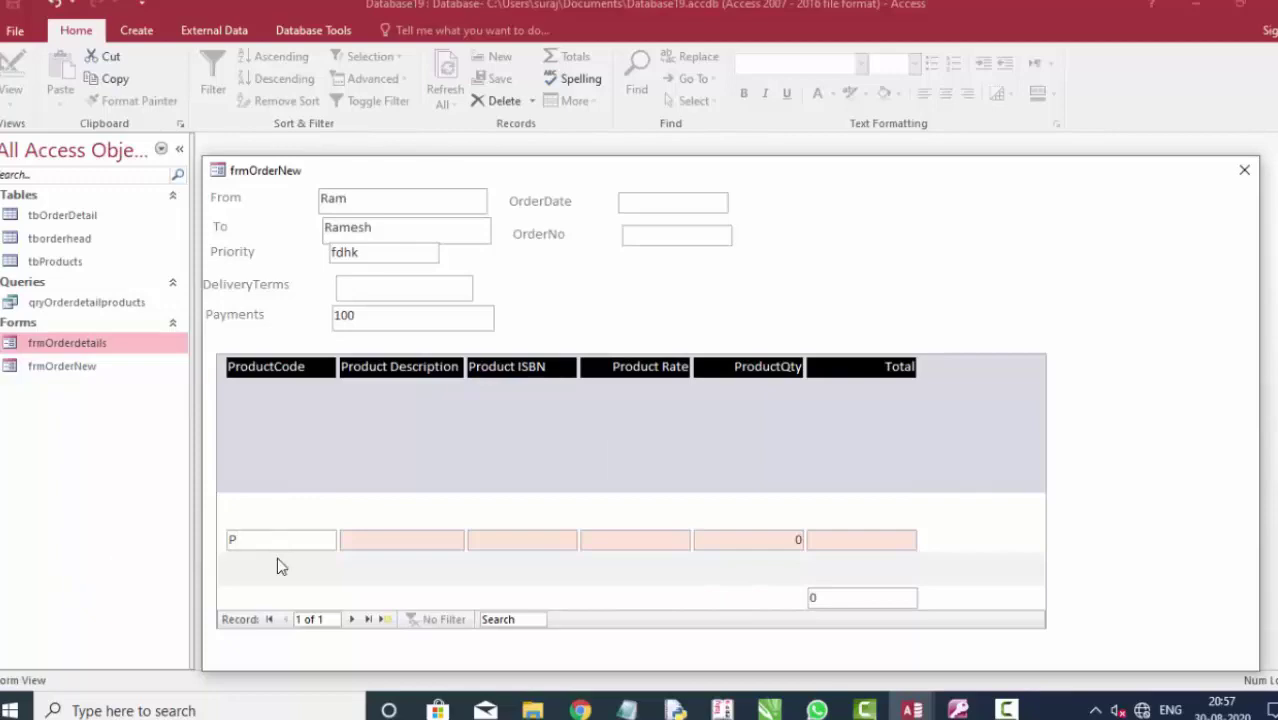
text(R0)
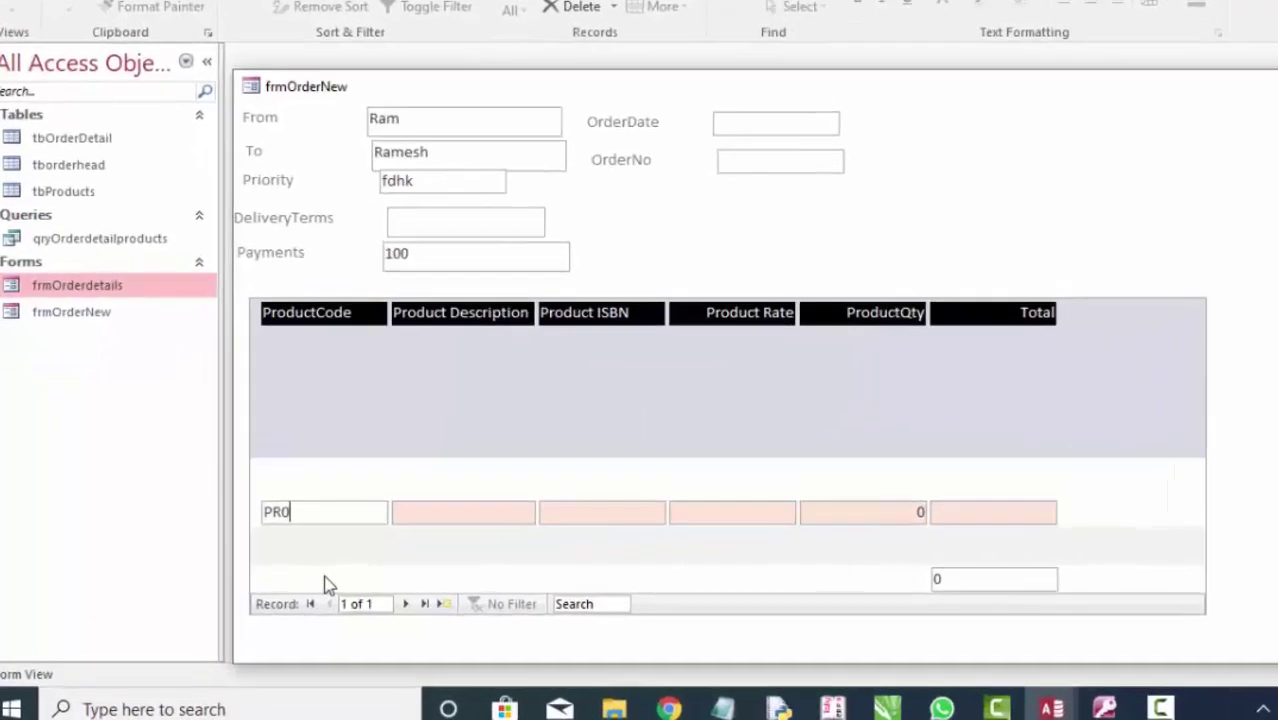
text(000)
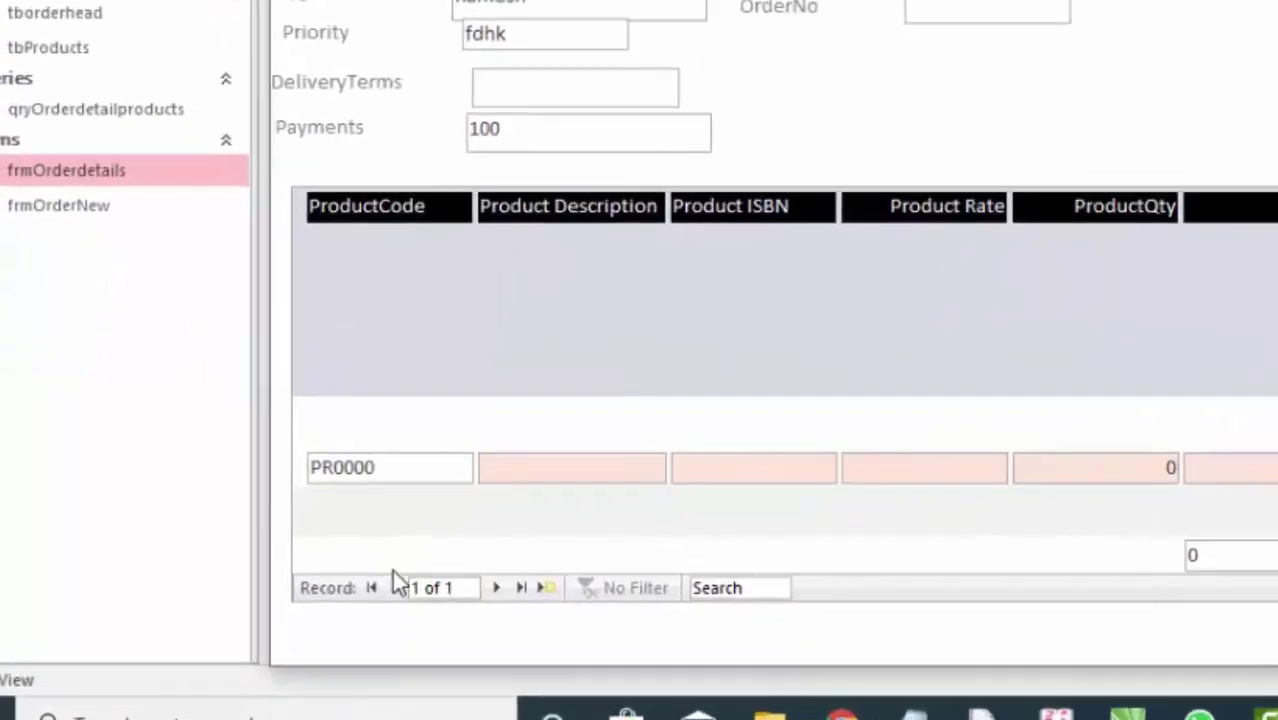
text(1)
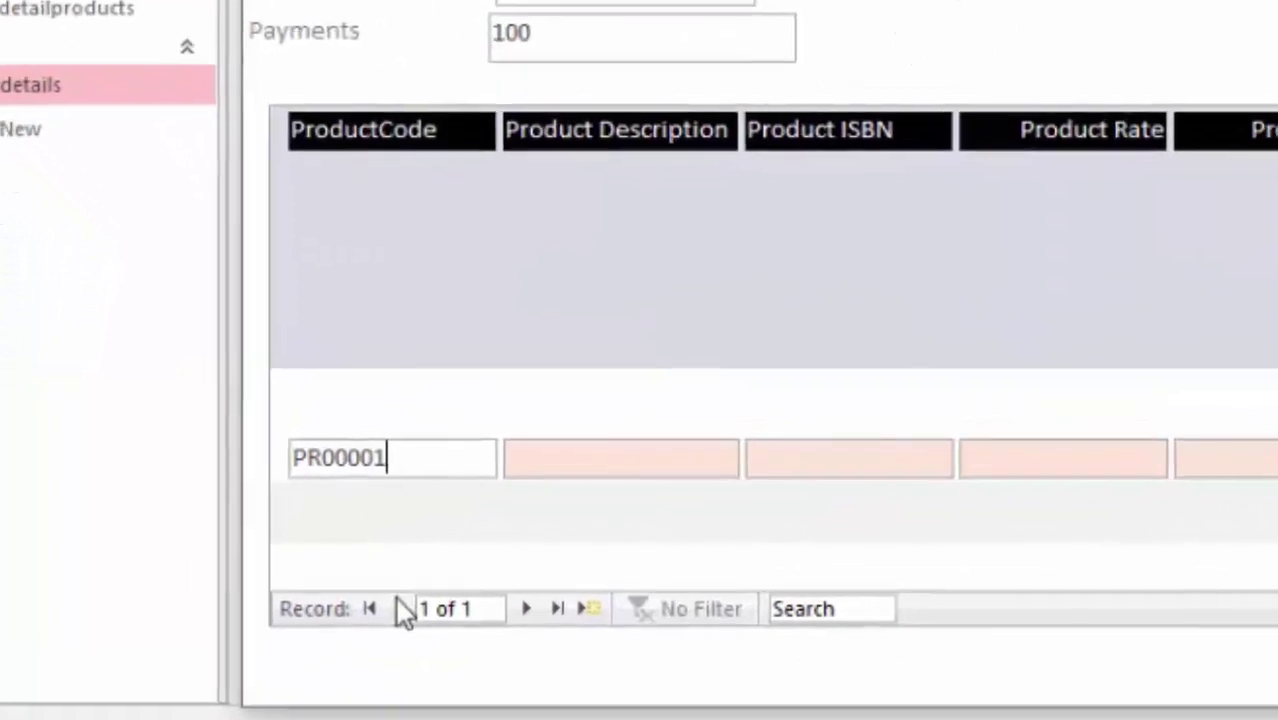
key(Tab)
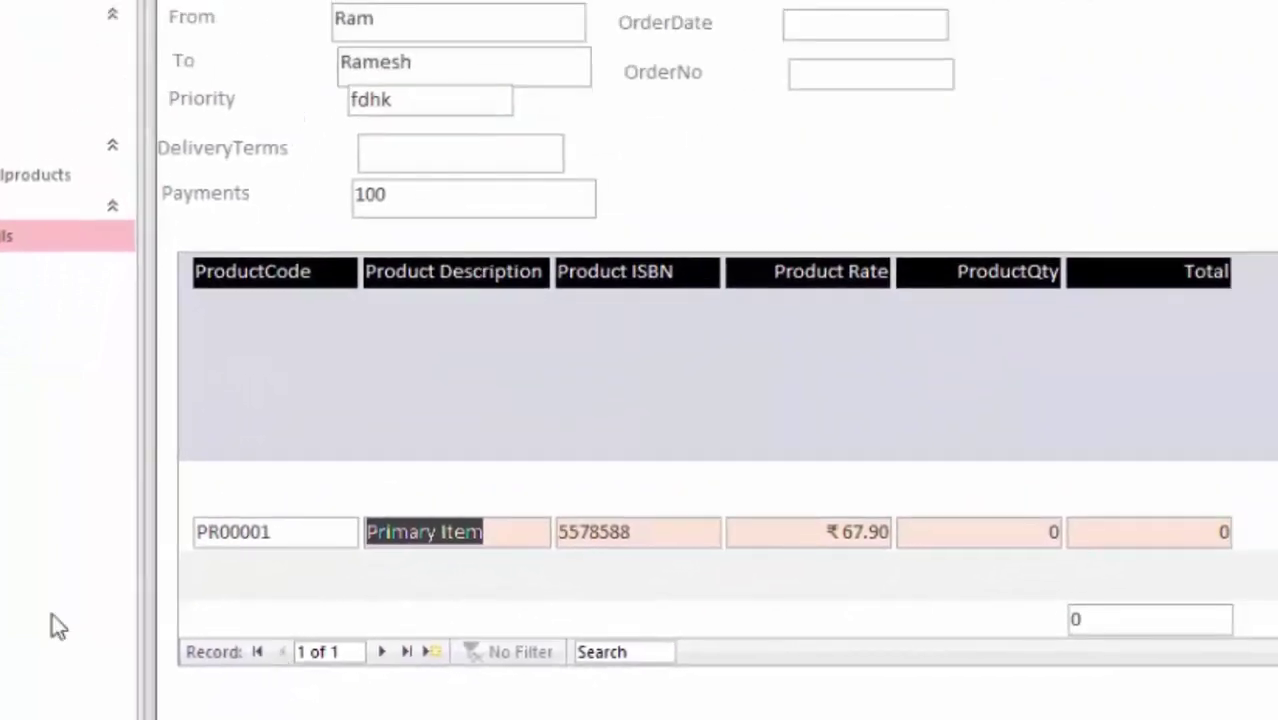
click(989, 532)
text(6)
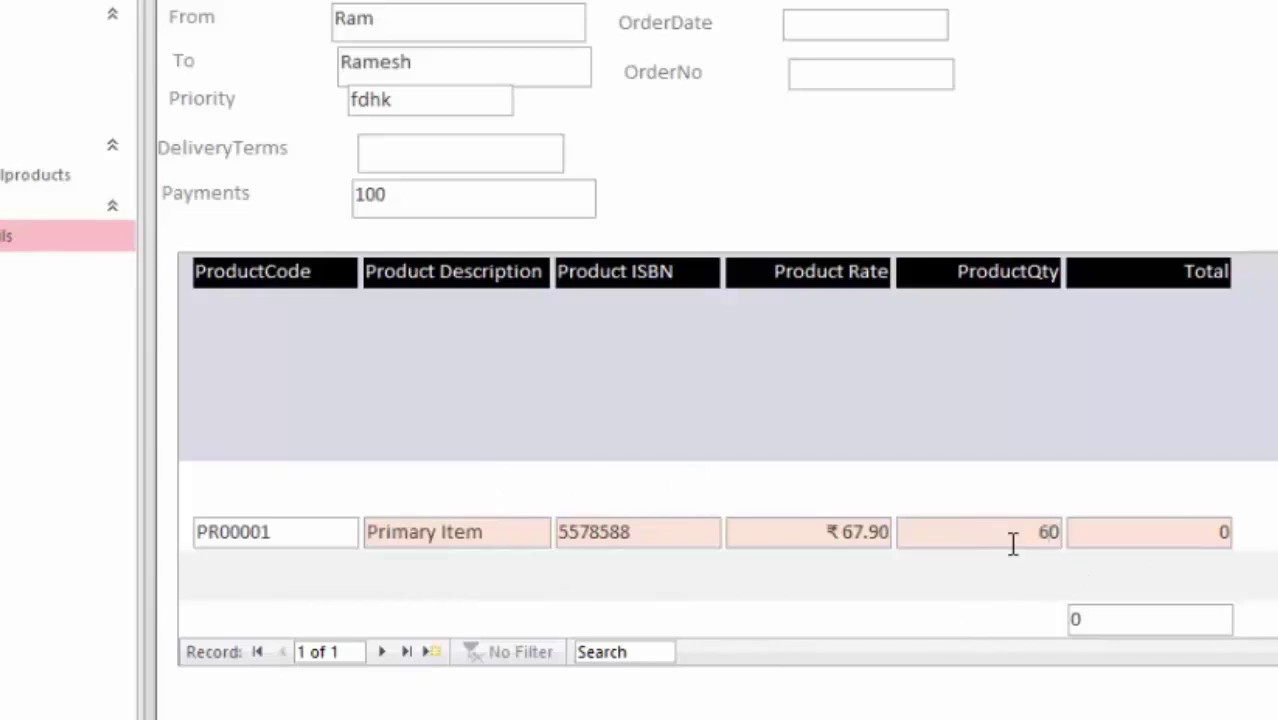
key(Tab)
- Dismiss the missing OrderNo error messages and close frmOrderNew
click(828, 28)
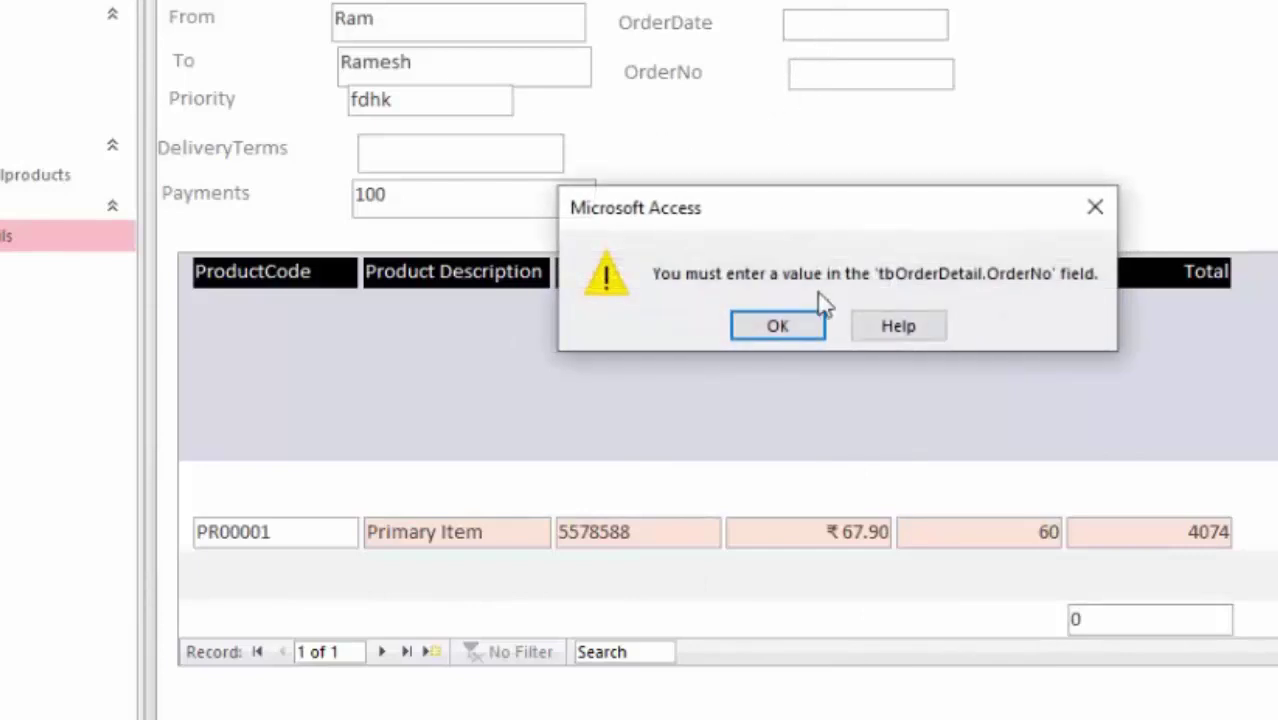
click(820, 330)
click(846, 82)
click(791, 332)
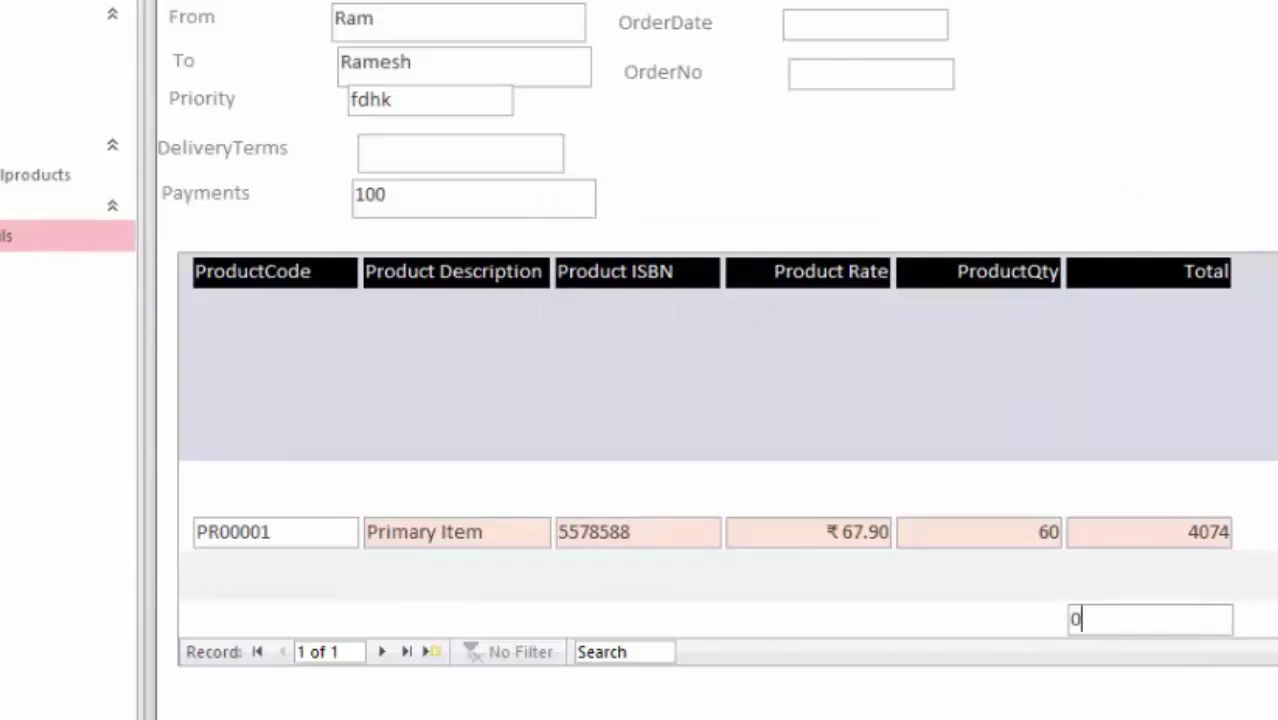
key(ctrl+w)
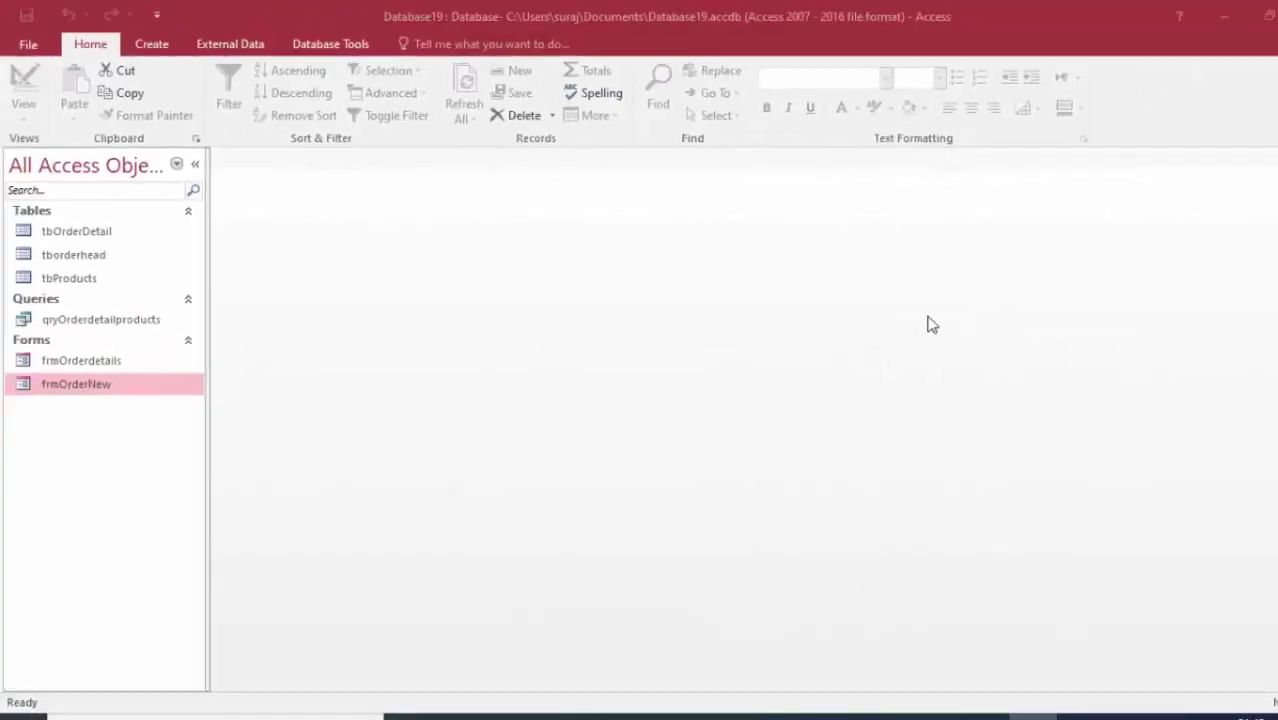
- Open frmOrderdetails to review its four records, close it, and open frmOrderNew
double_click(126, 362)
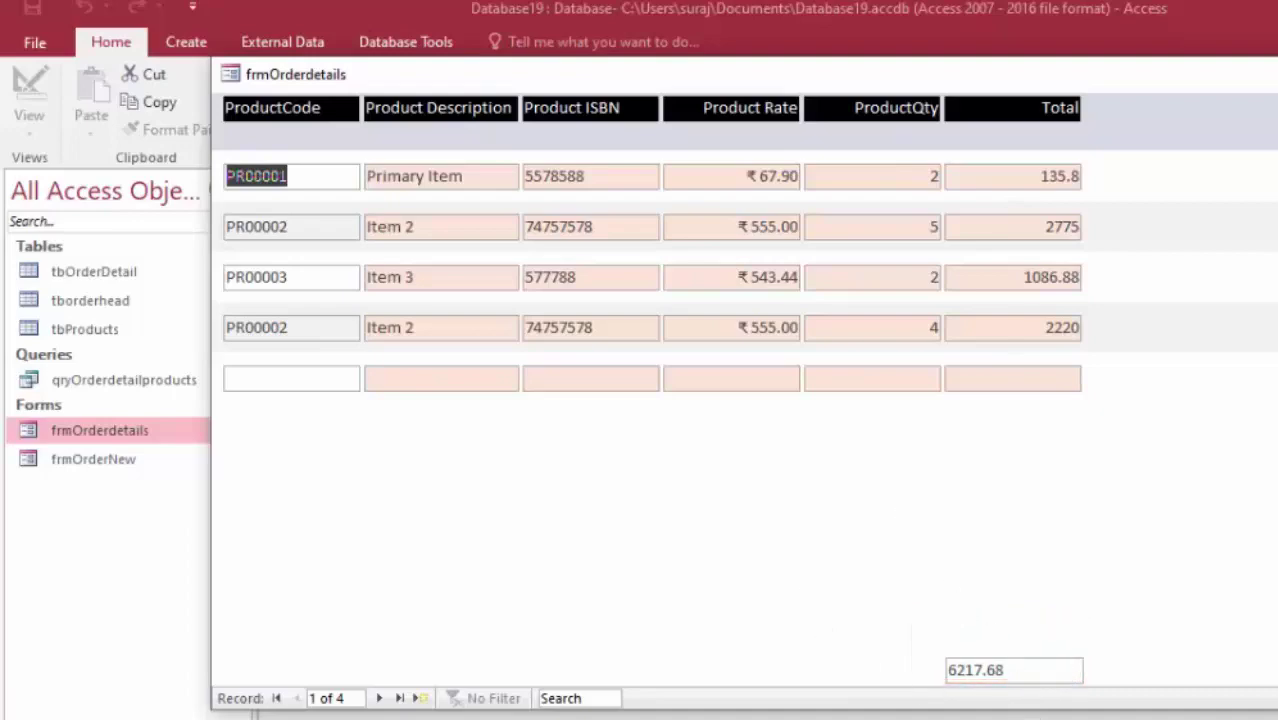
click(55, 459)
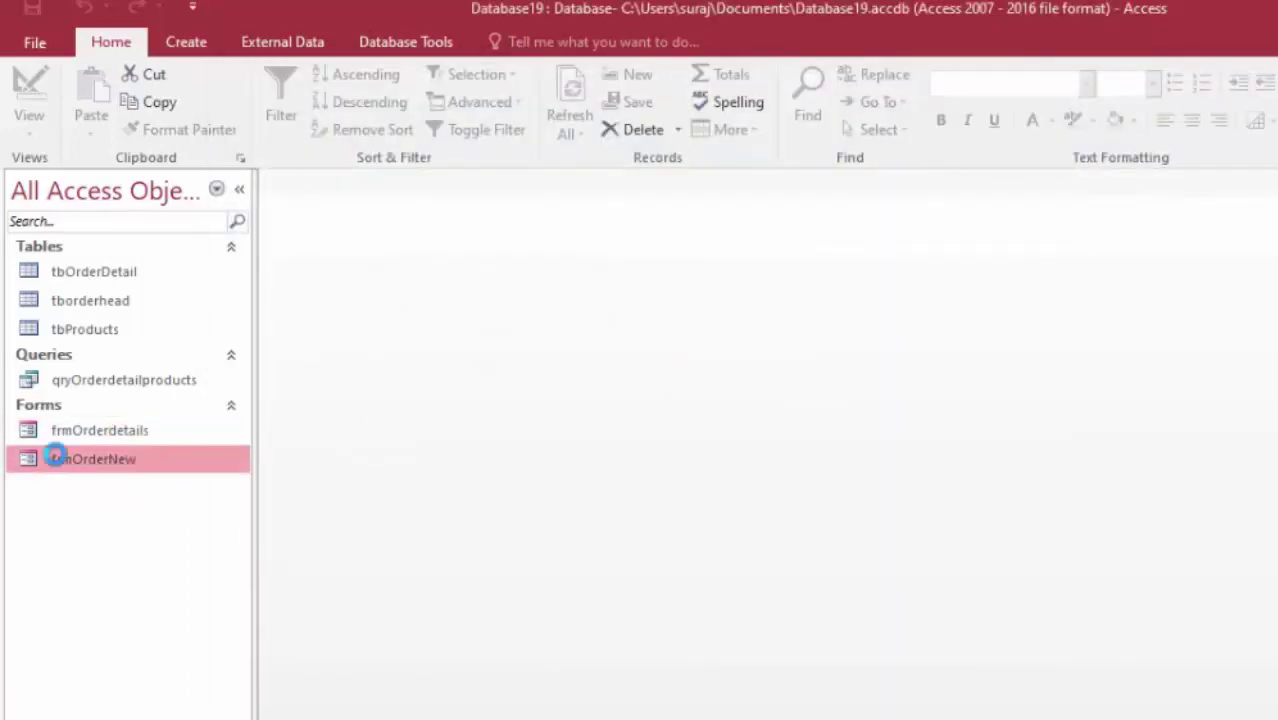
double_click(55, 459)
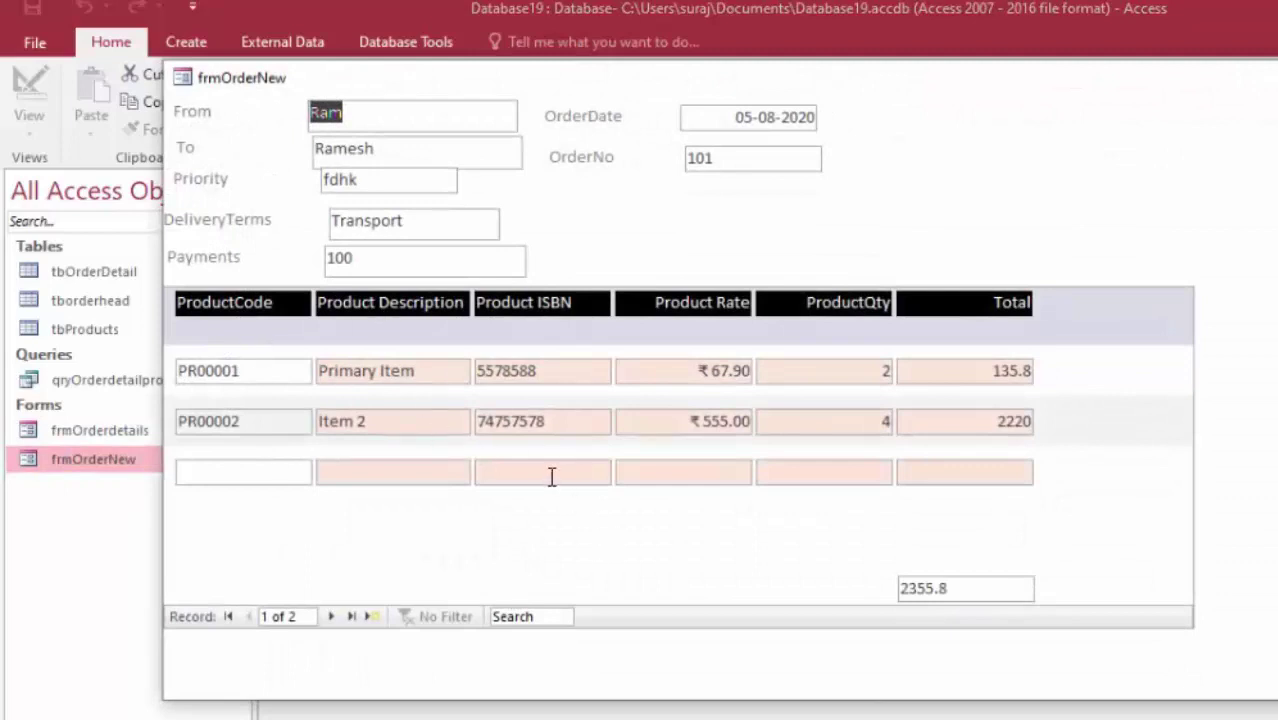
- Add order line PR00003 with quantity 10, giving a 5434.4 line total
click(224, 474)
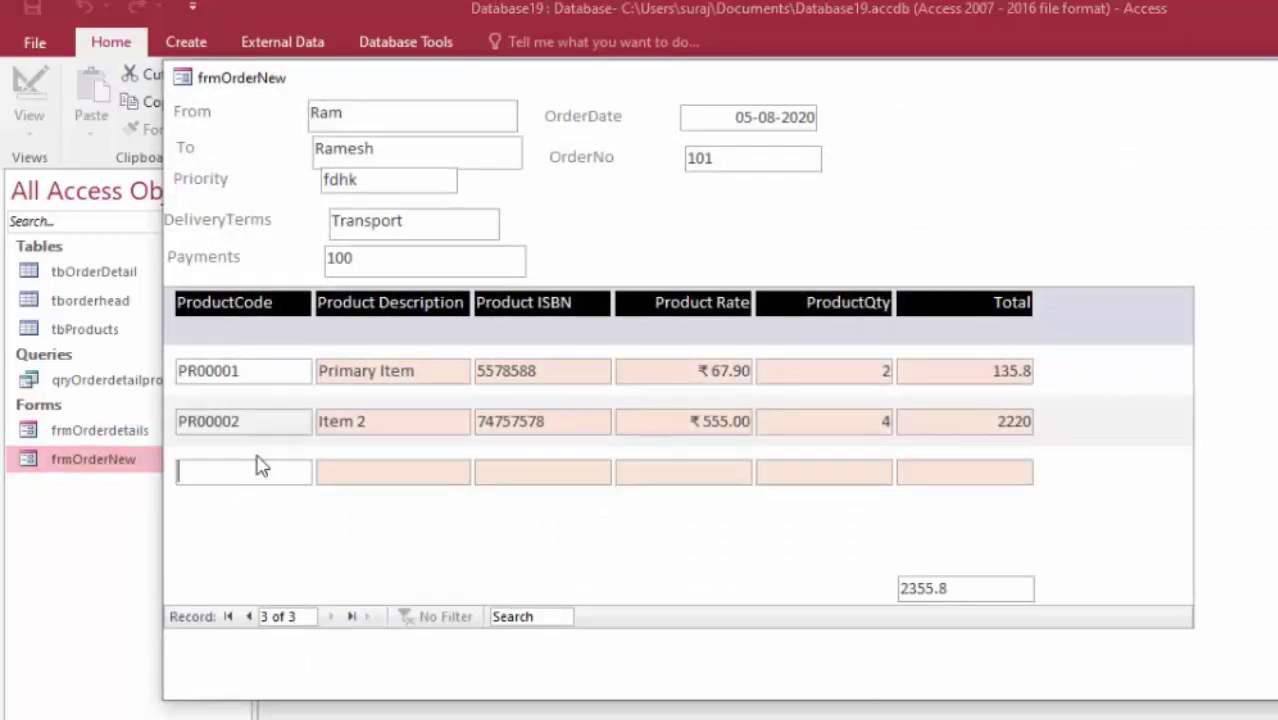
text(P)
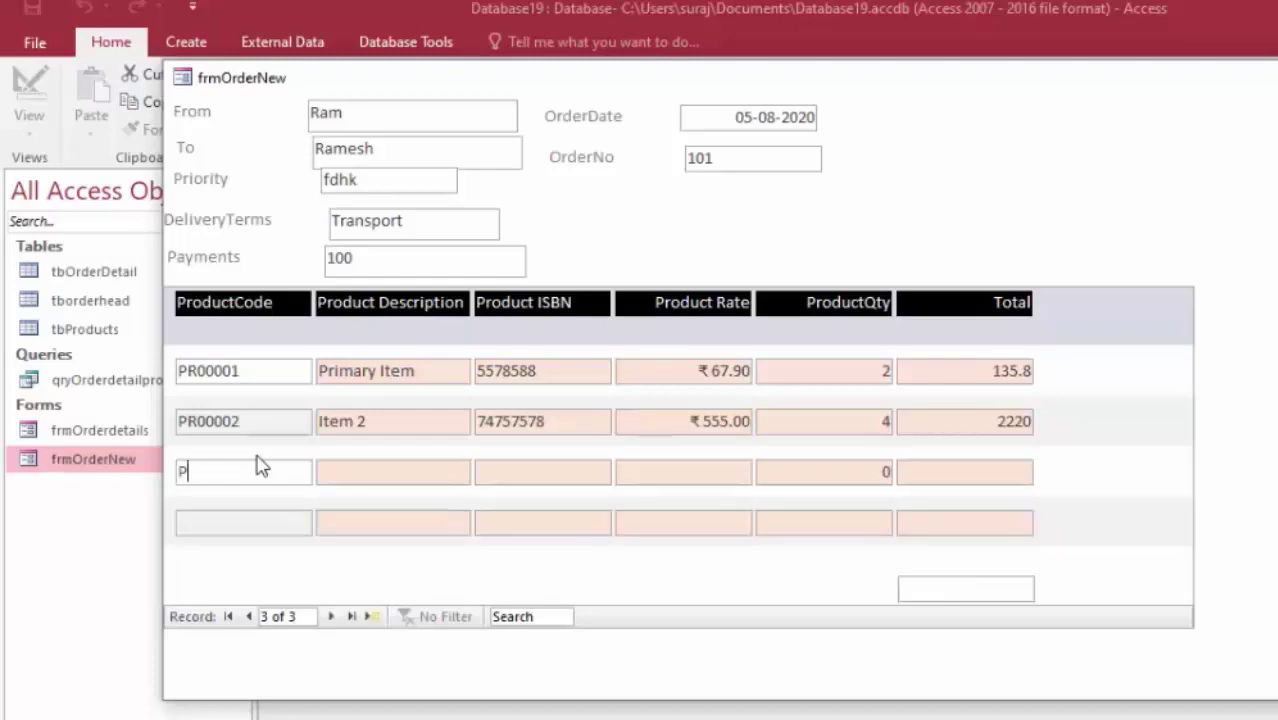
text(R)
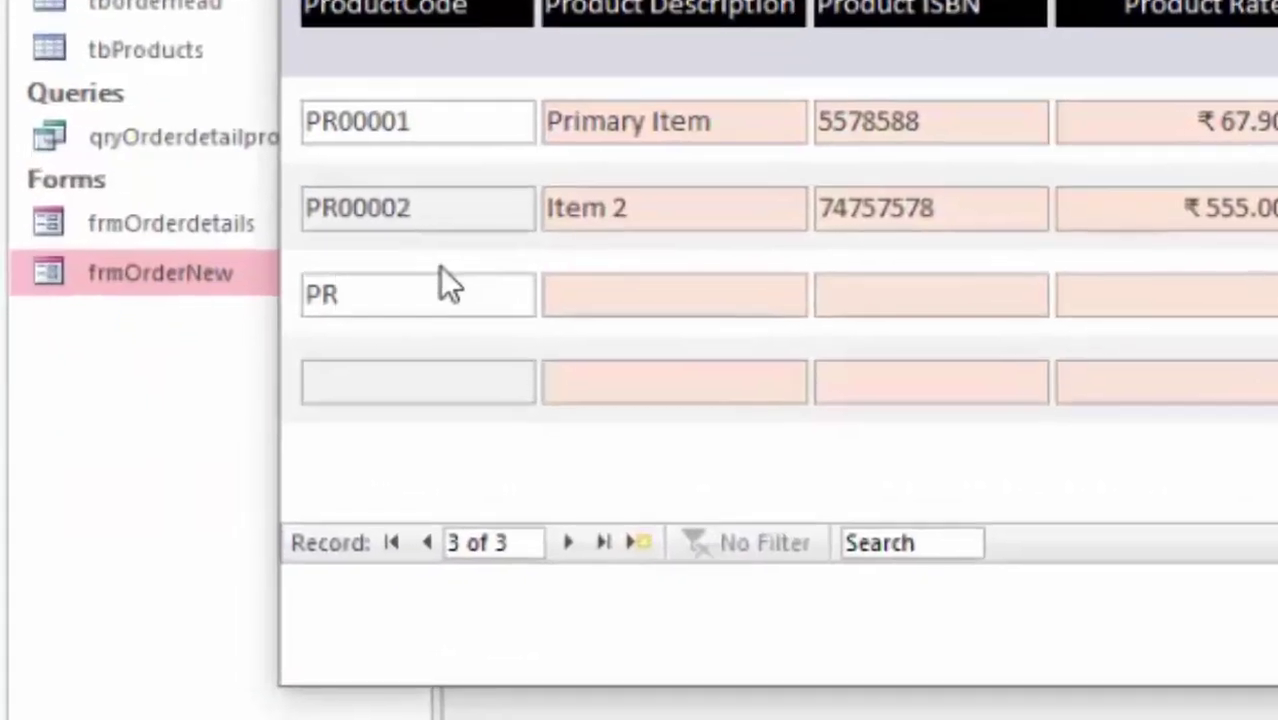
text(0000)
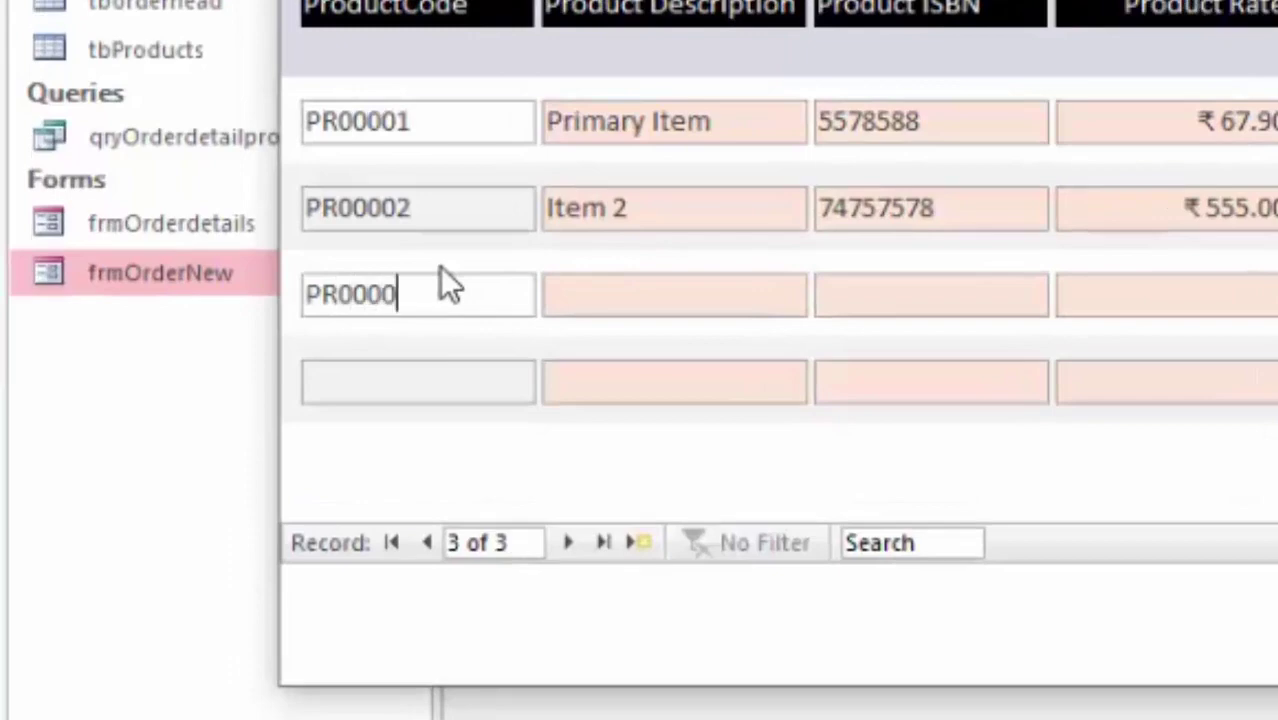
text(3)
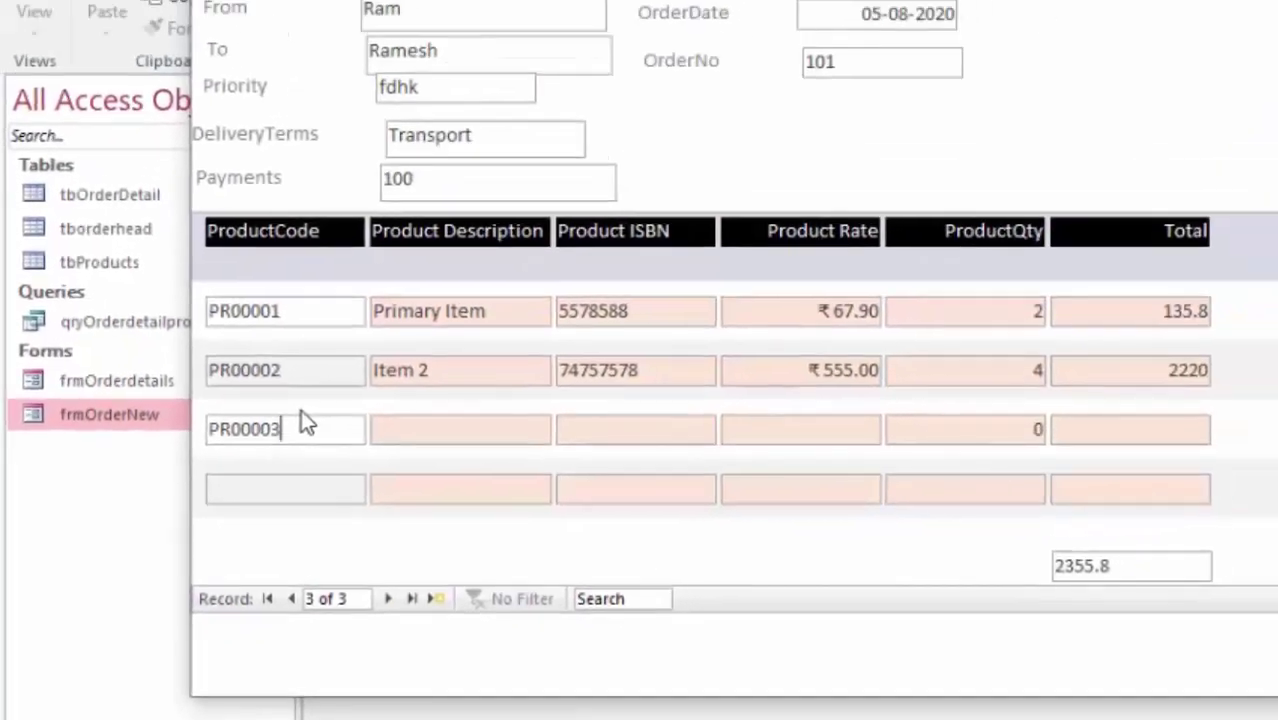
key(Tab)
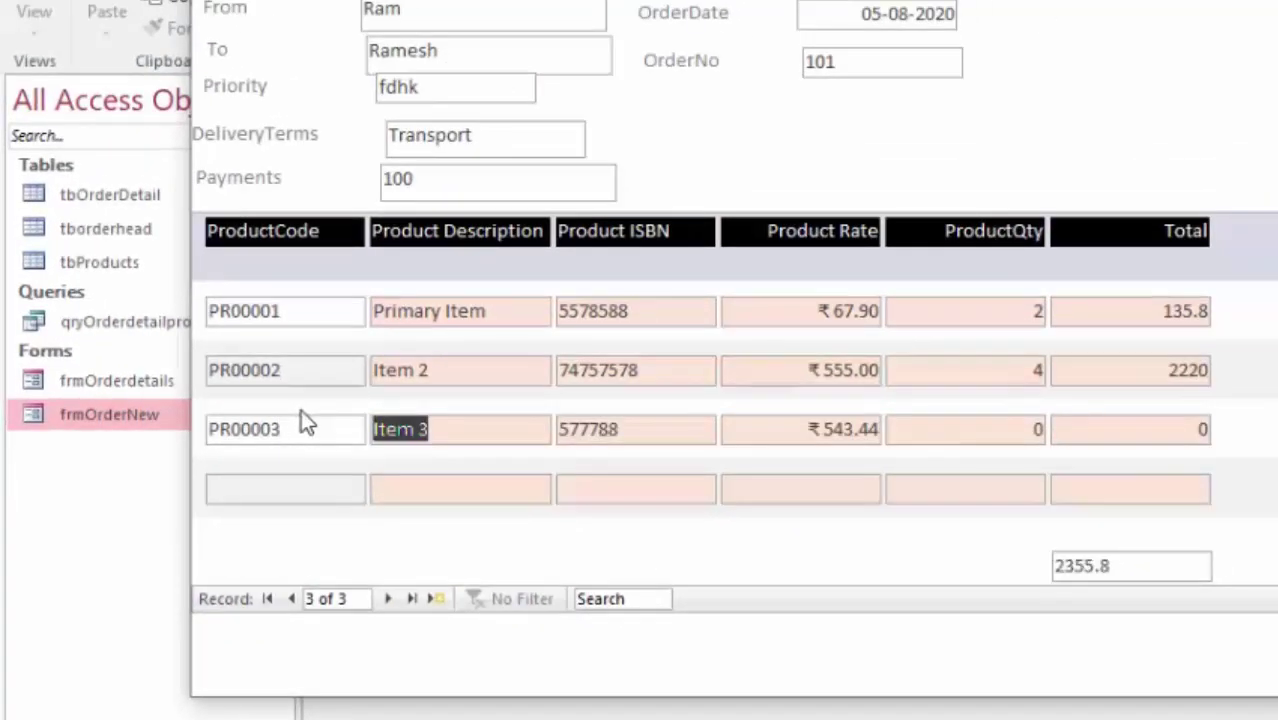
click(1008, 429)
text(10)
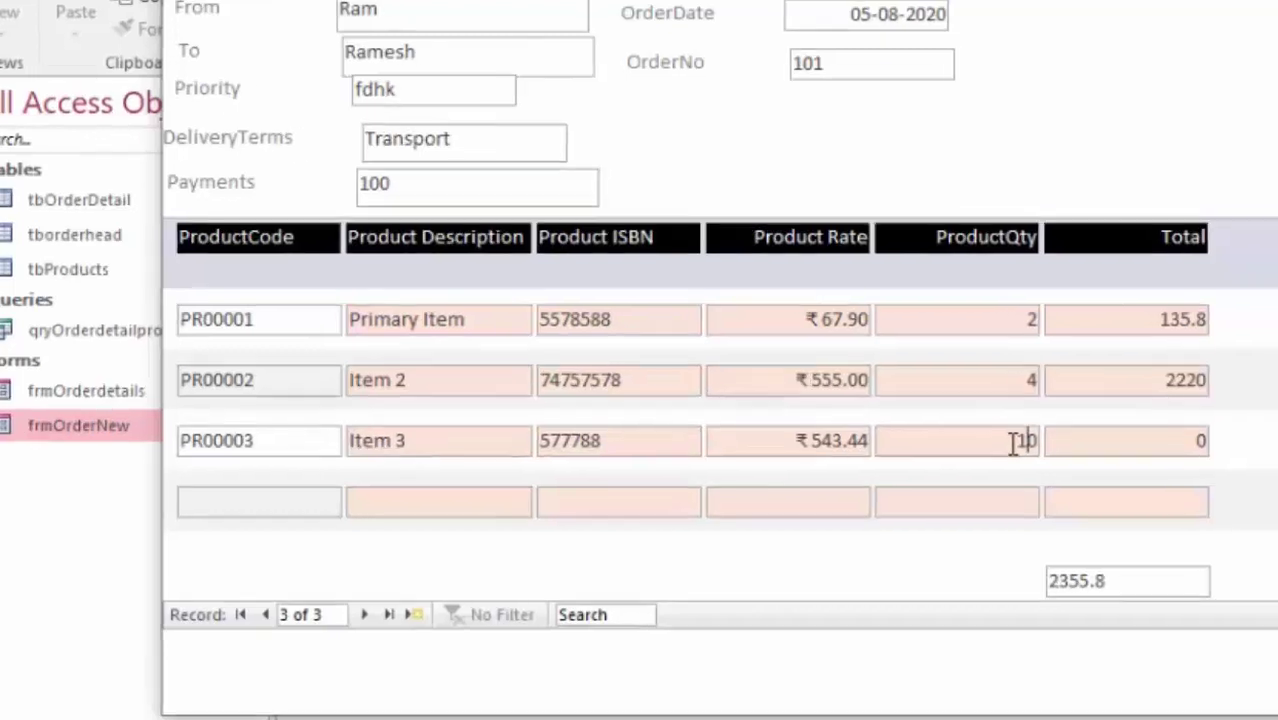
key(Tab)
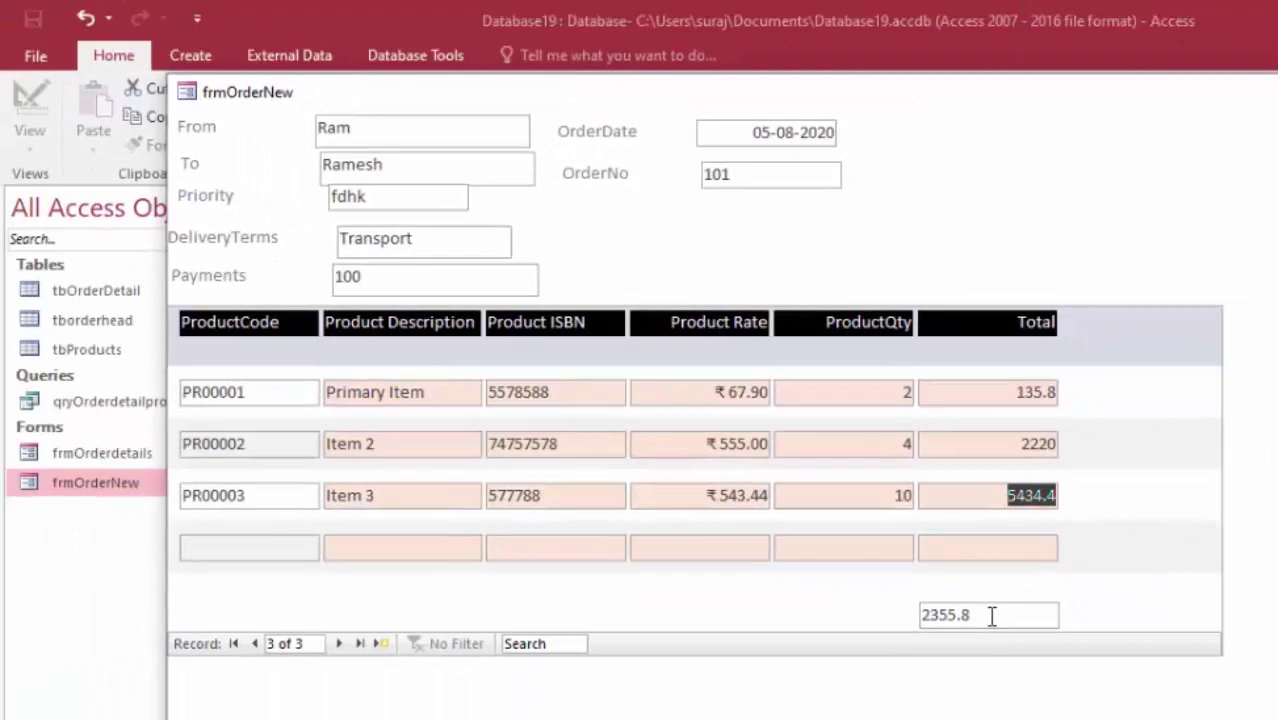
- Start a new order line with product code PR00004 for Item5
key(Tab)
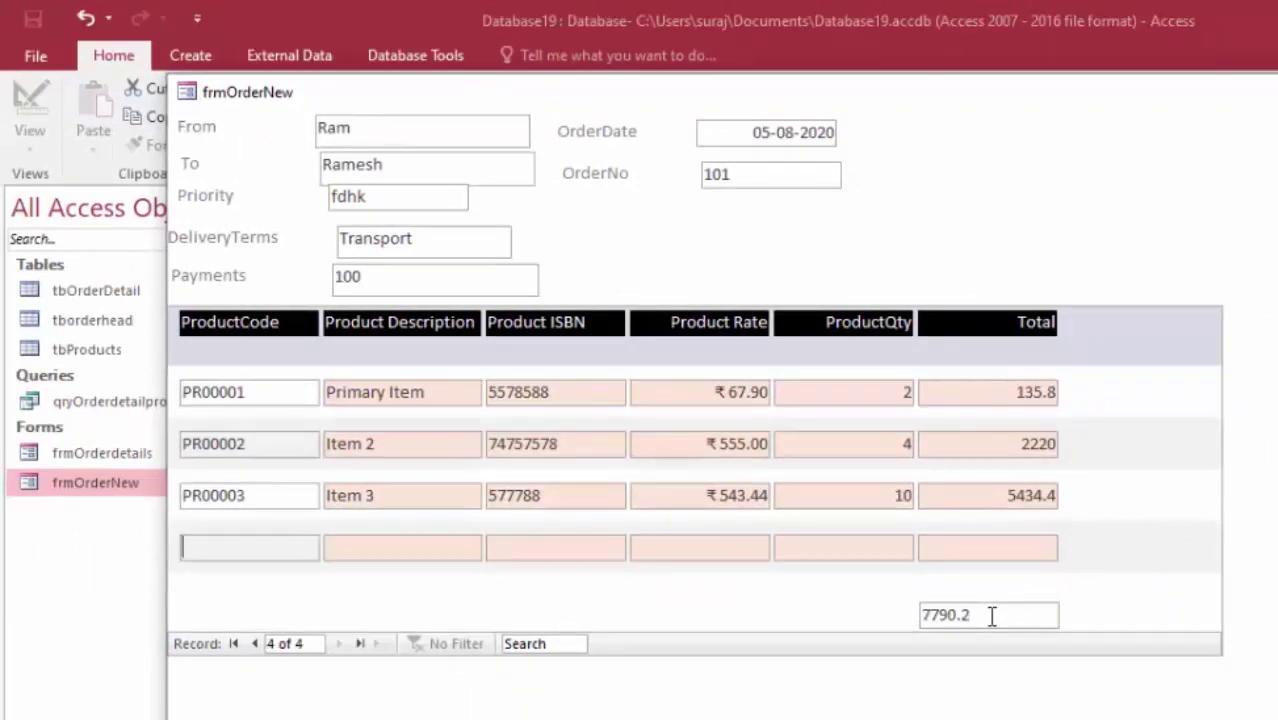
text(PR)
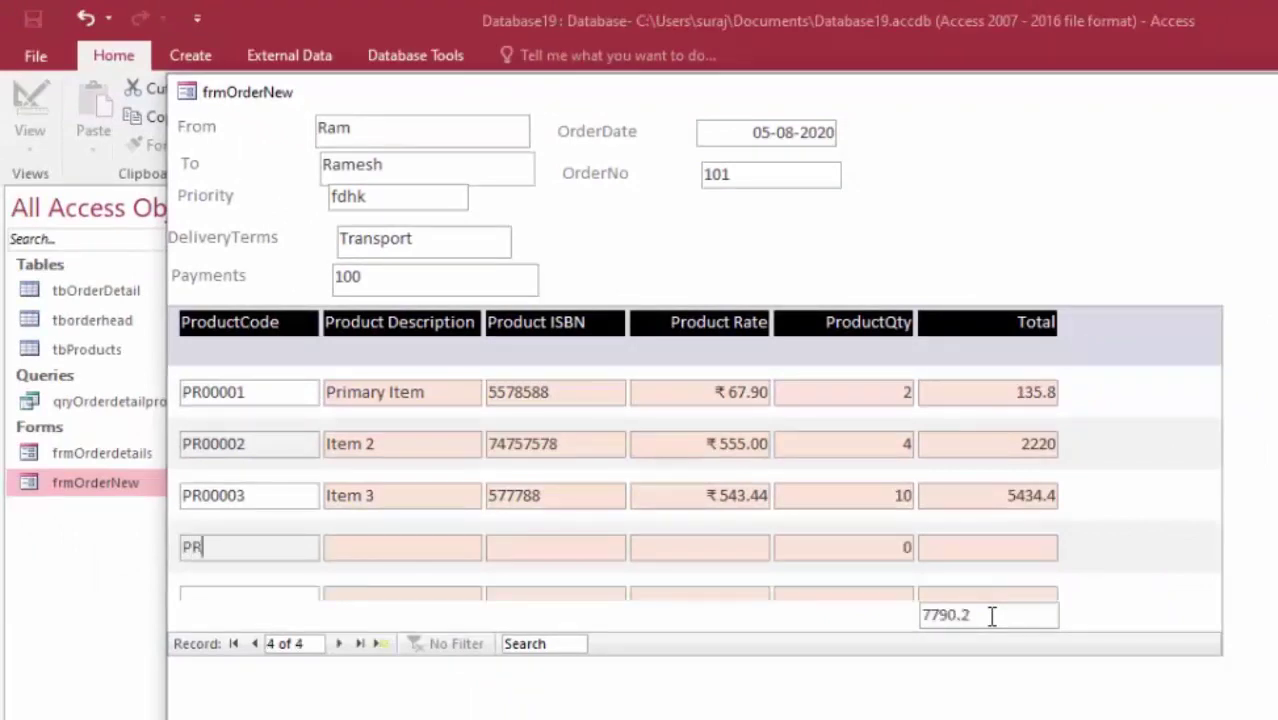
text(00)
text(004)
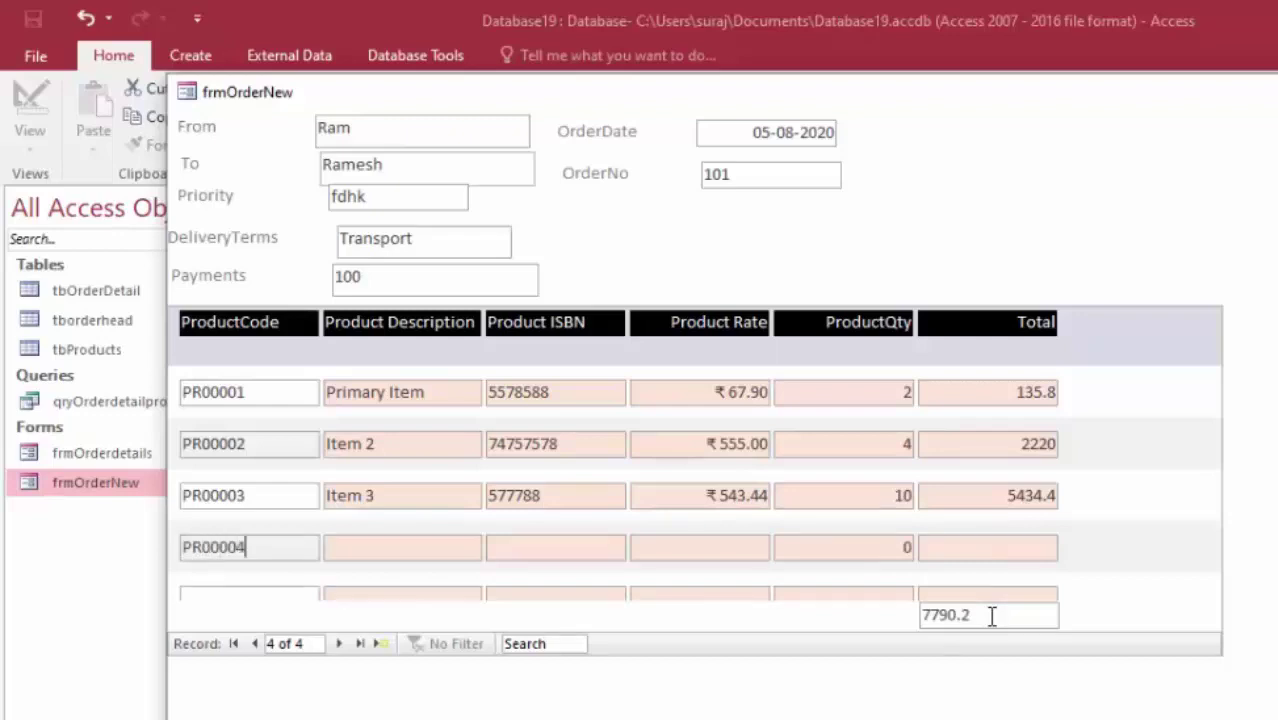
key(Tab)
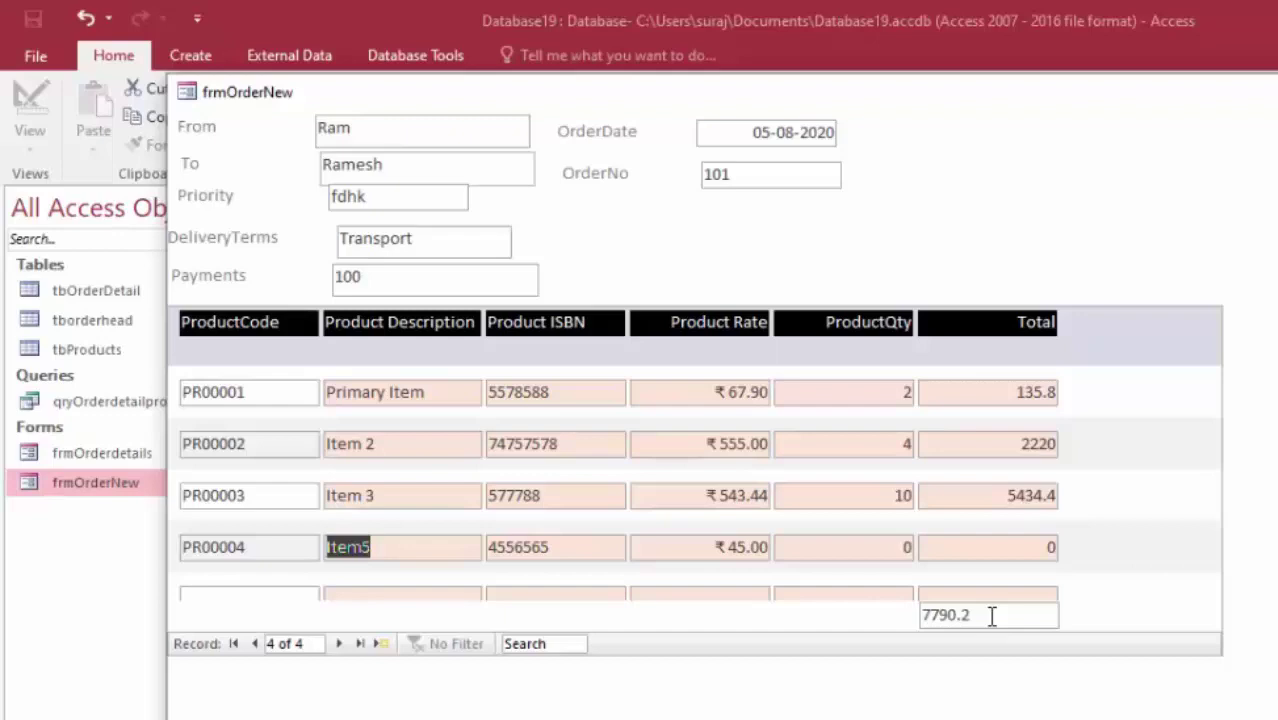
key(Tab)
key(Tab)
key(Tab)
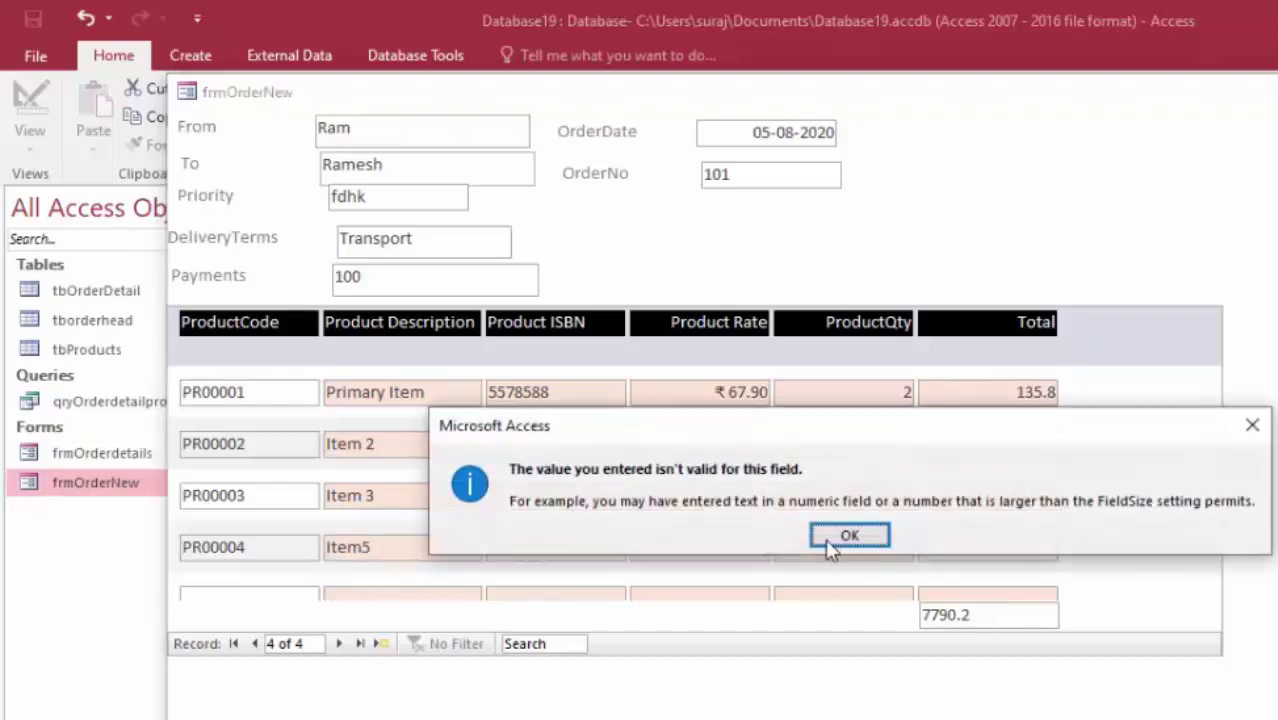
- Dismiss the invalid-value errors and re-enter Item5's product rate as ₹600.00
click(820, 535)
click(731, 543)
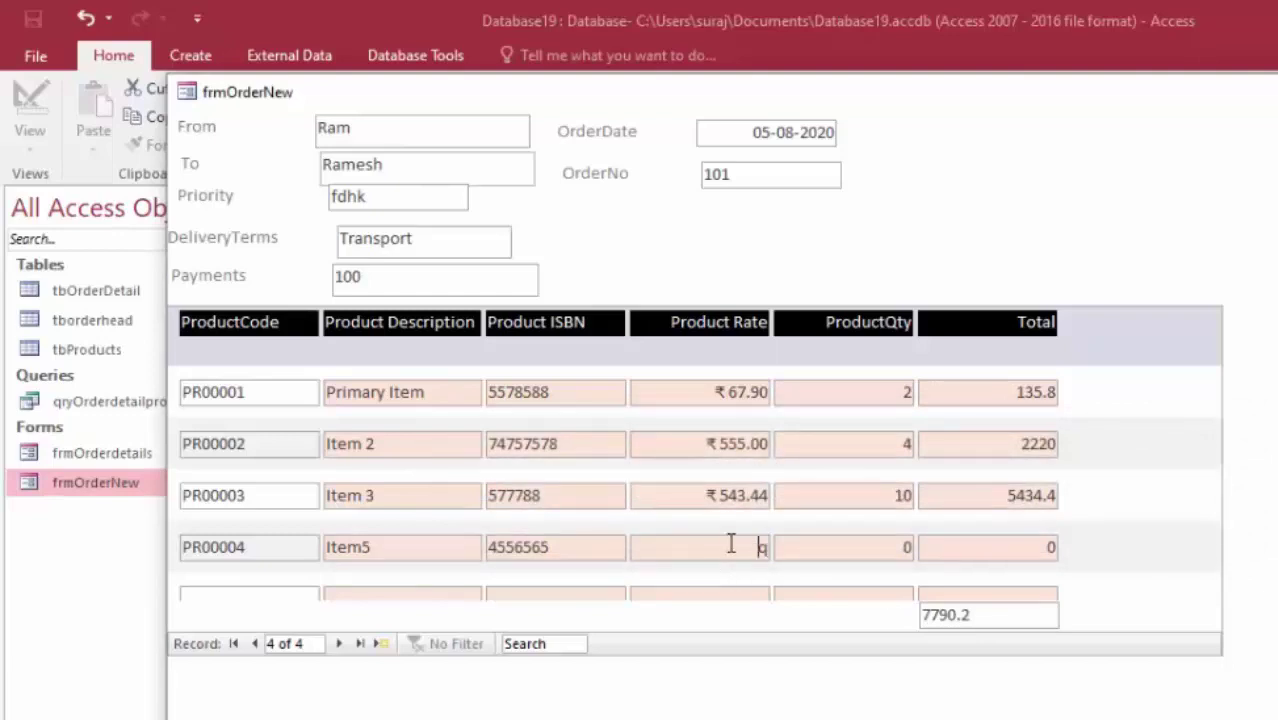
click(860, 540)
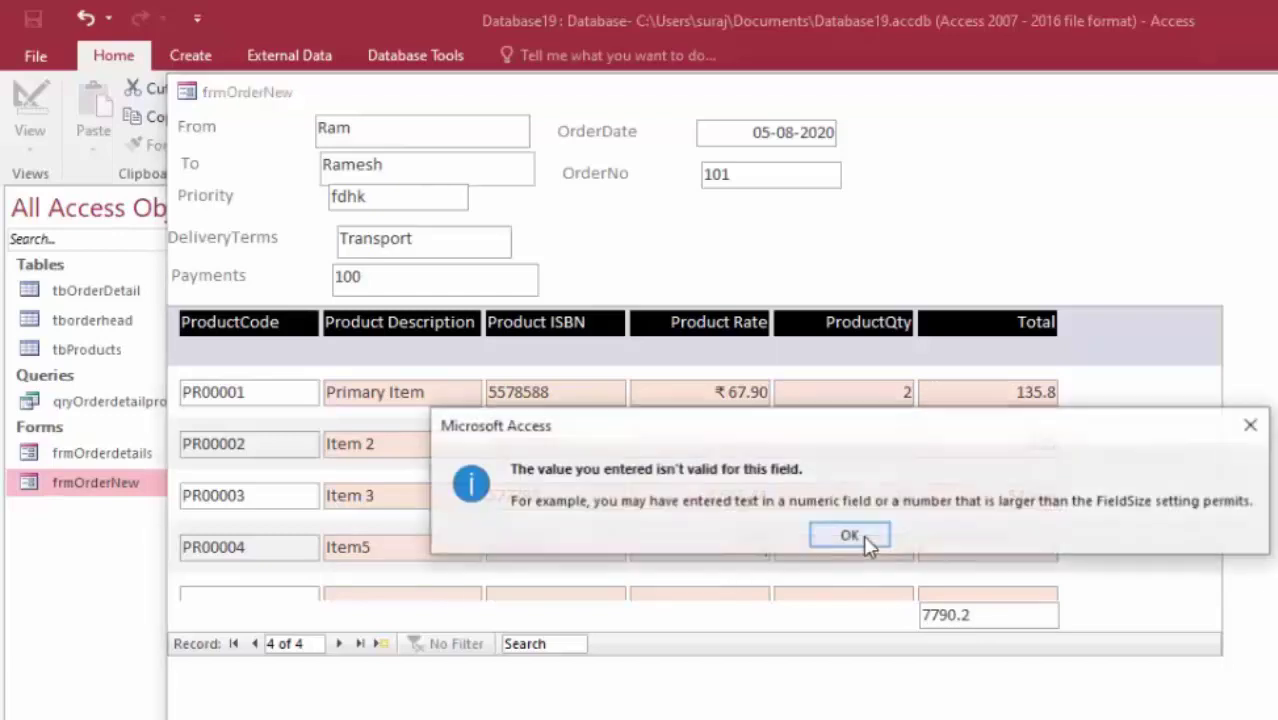
click(850, 537)
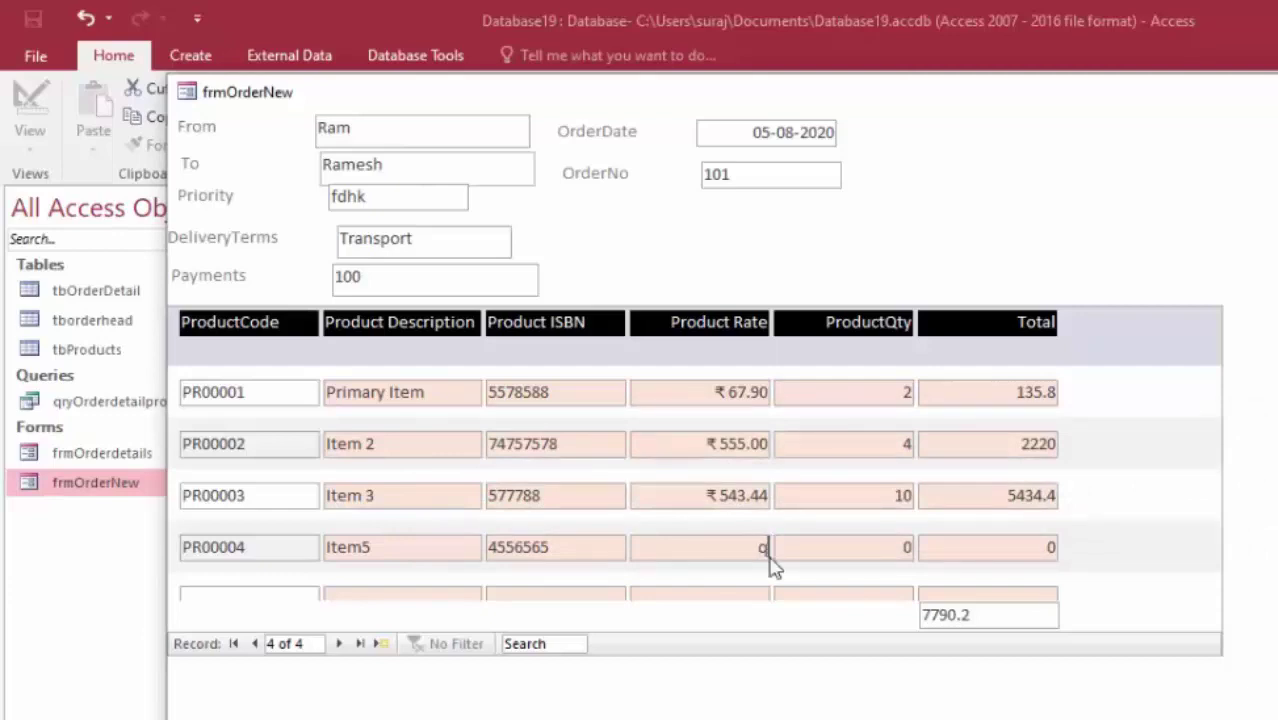
key(Tab)
click(741, 540)
text(00)
key(Tab)
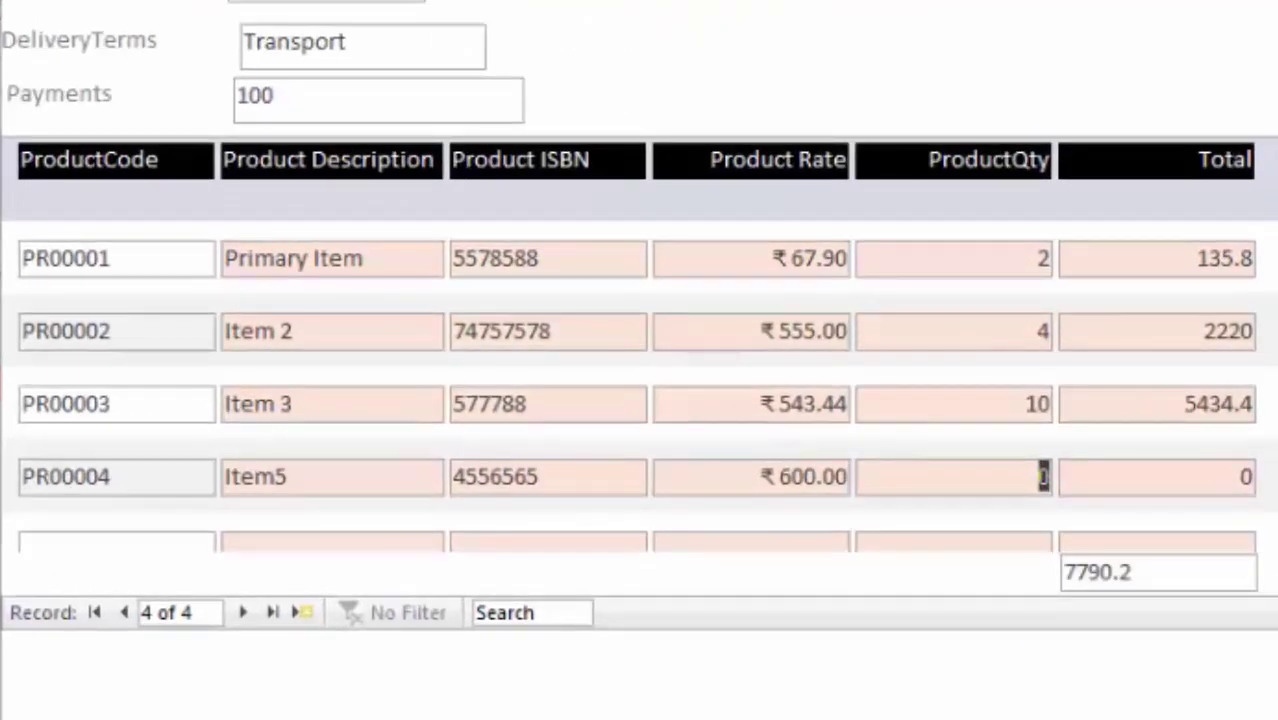
- Give Item5 a quantity of 6 for a 3600 line total
text(6)
key(Tab)
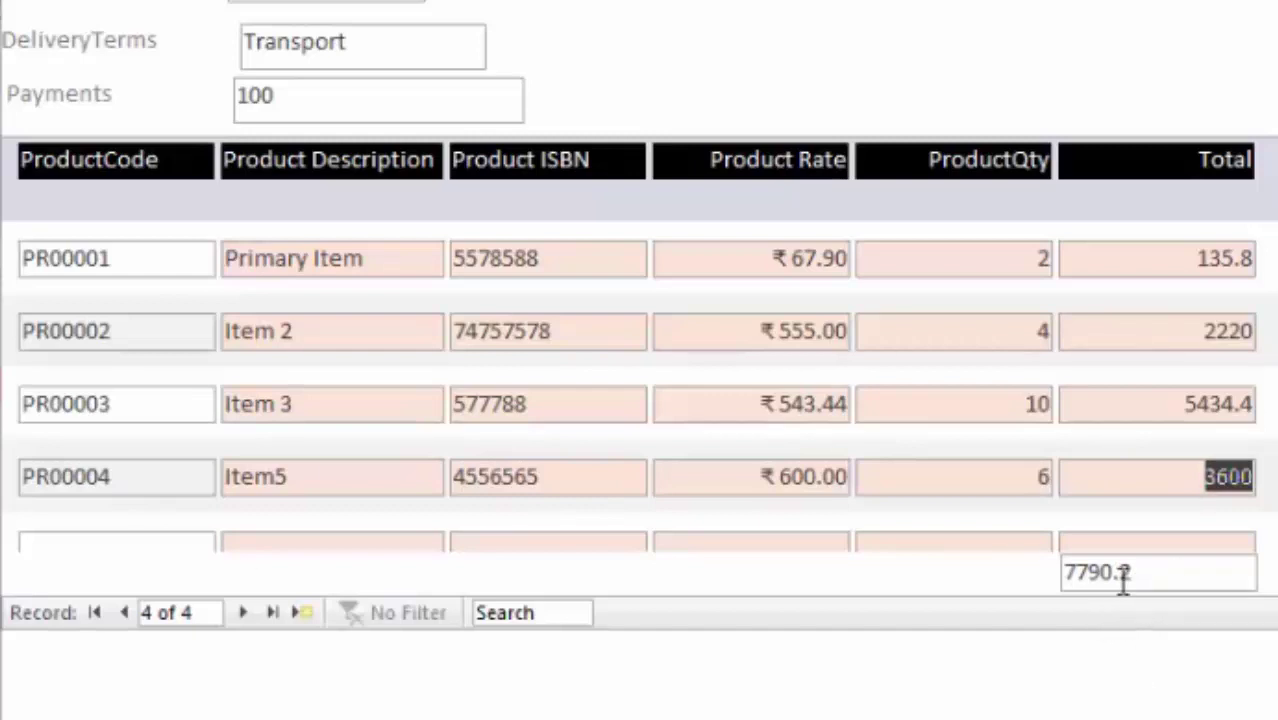
key(Tab)
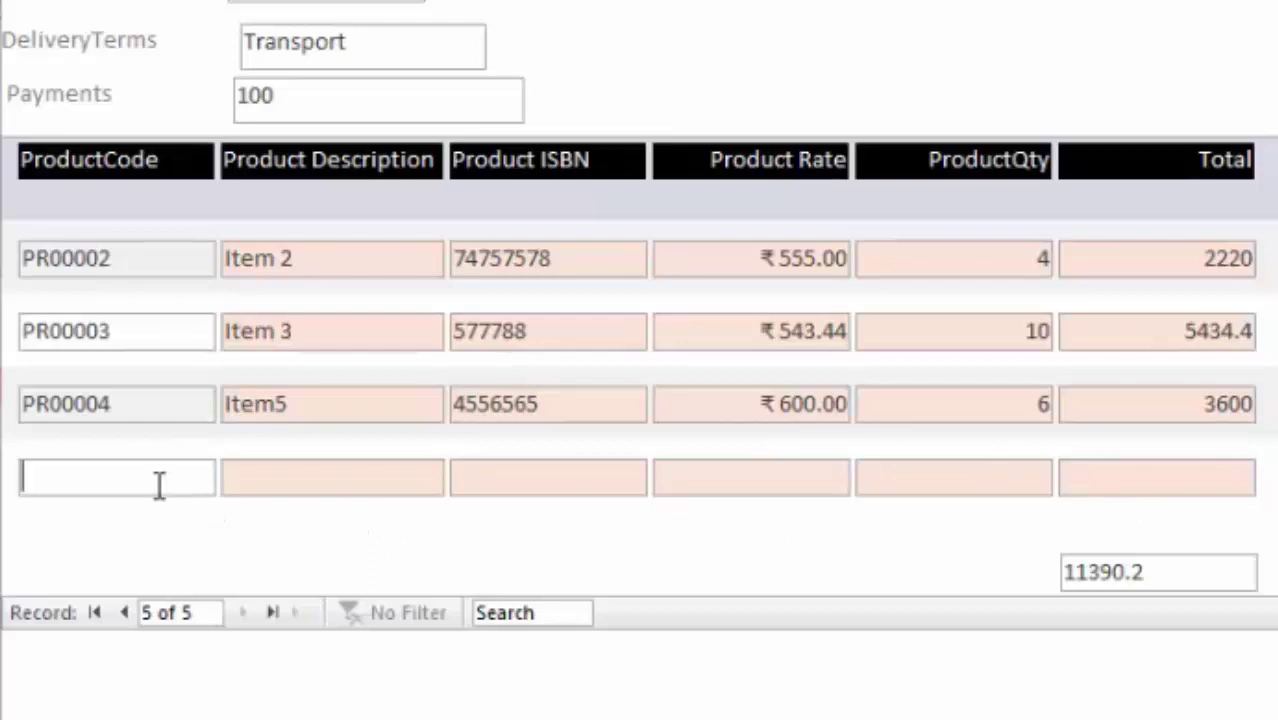
- Add PR00005 (Item6) with quantity 110, bringing the running total to 19959.2
text(PR)
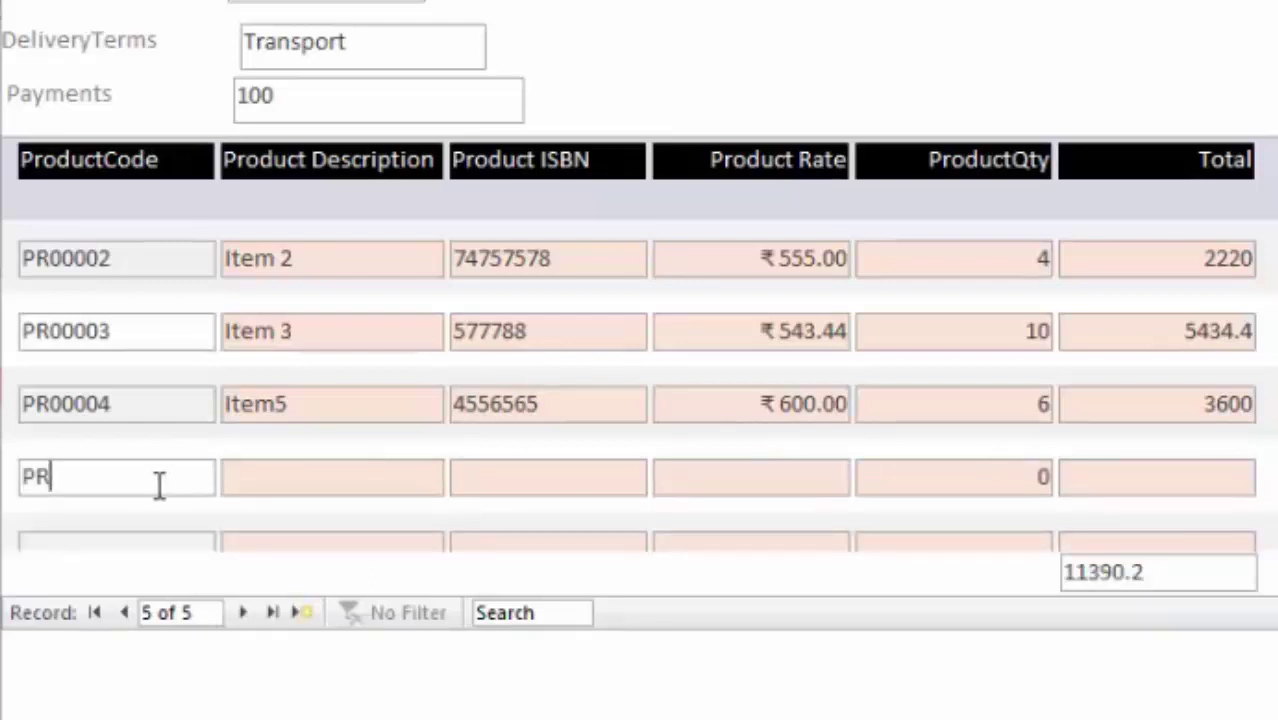
text(0000)
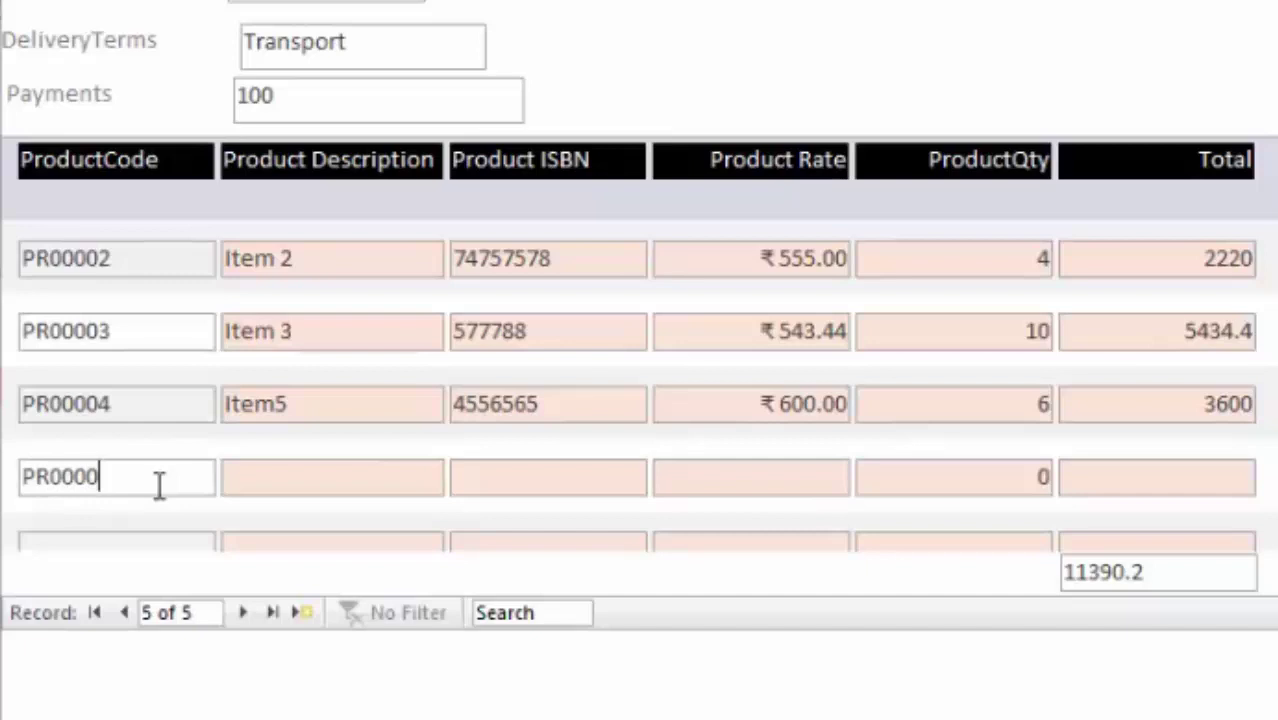
text(5)
key(Tab)
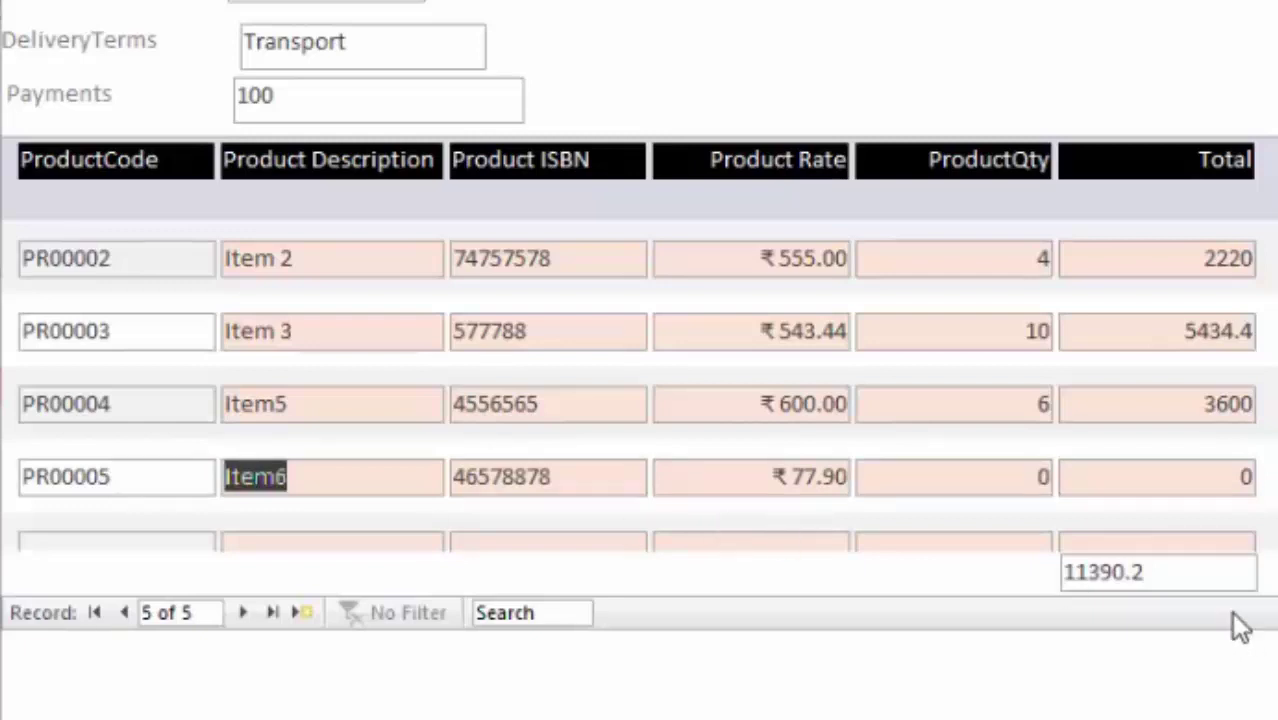
click(1016, 476)
text(1)
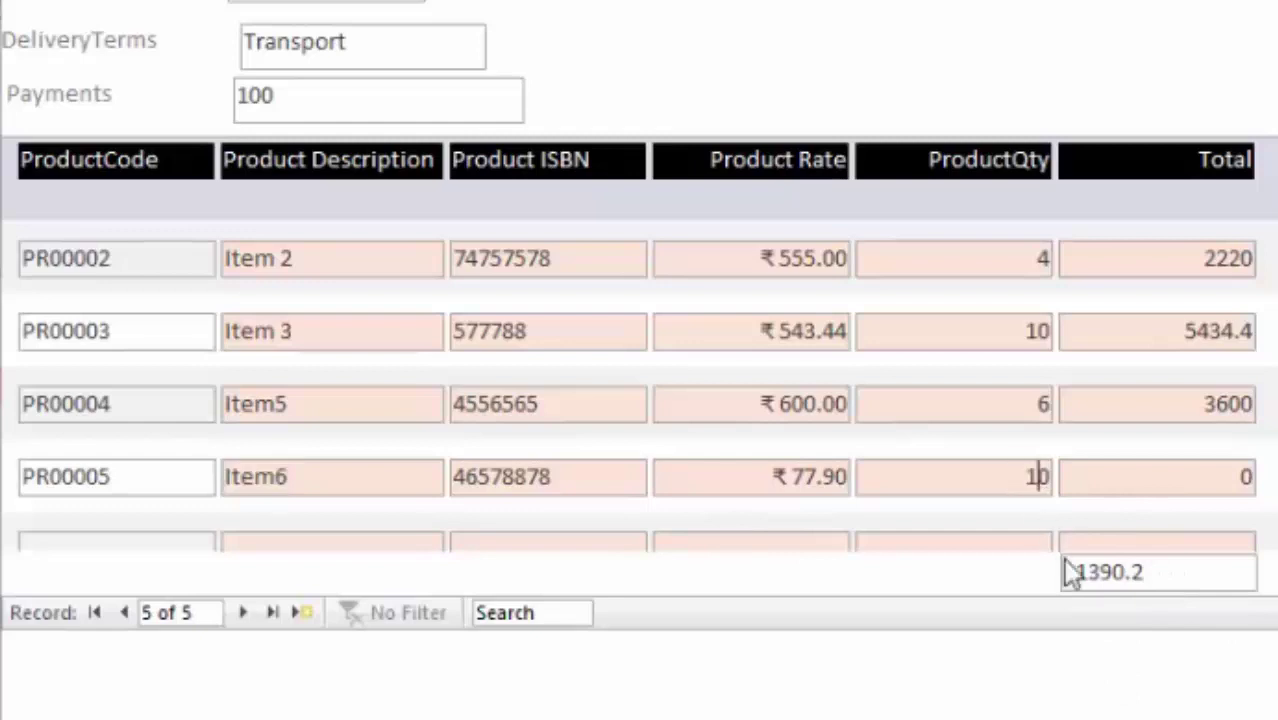
key(Tab)
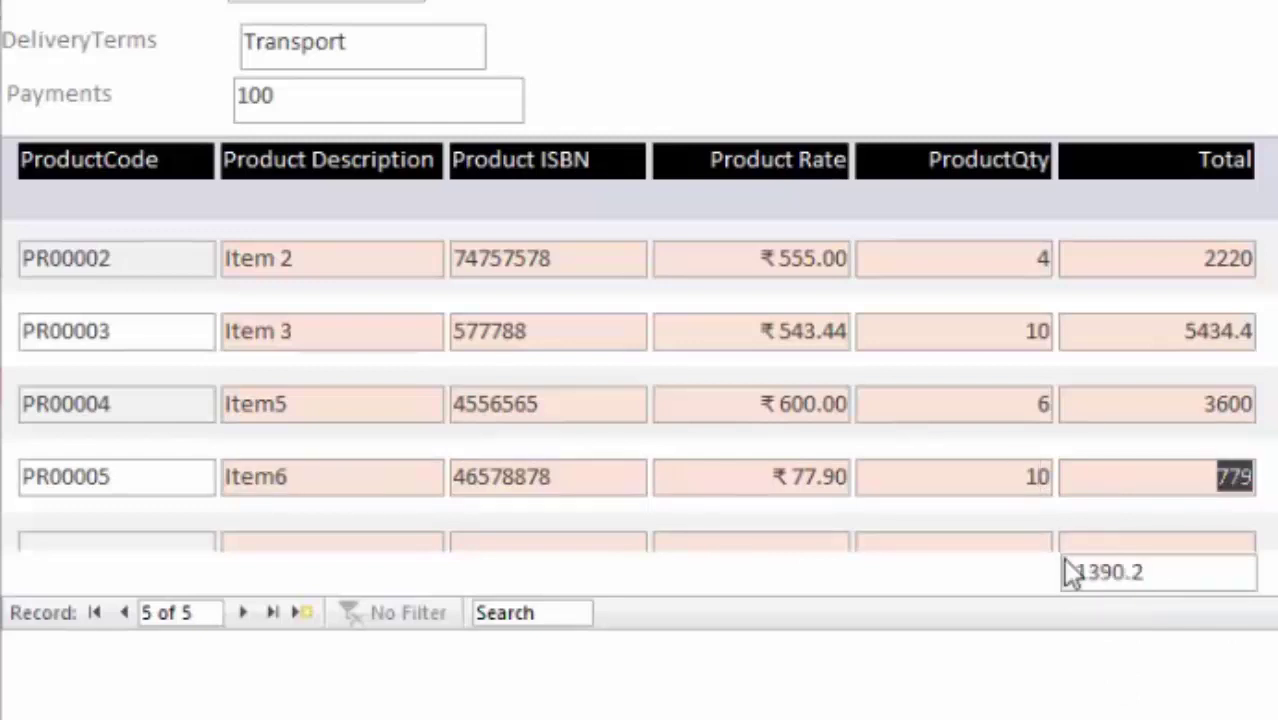
click(1018, 488)
text(1)
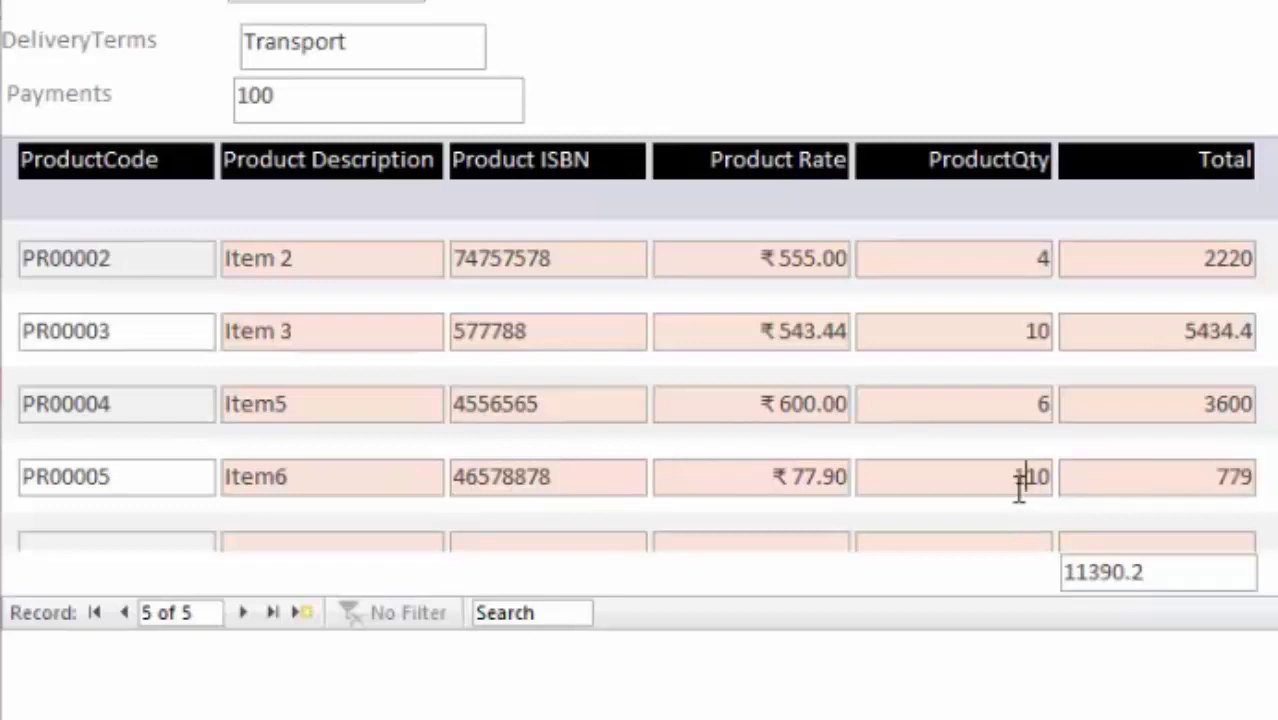
key(Tab)
key(Tab)
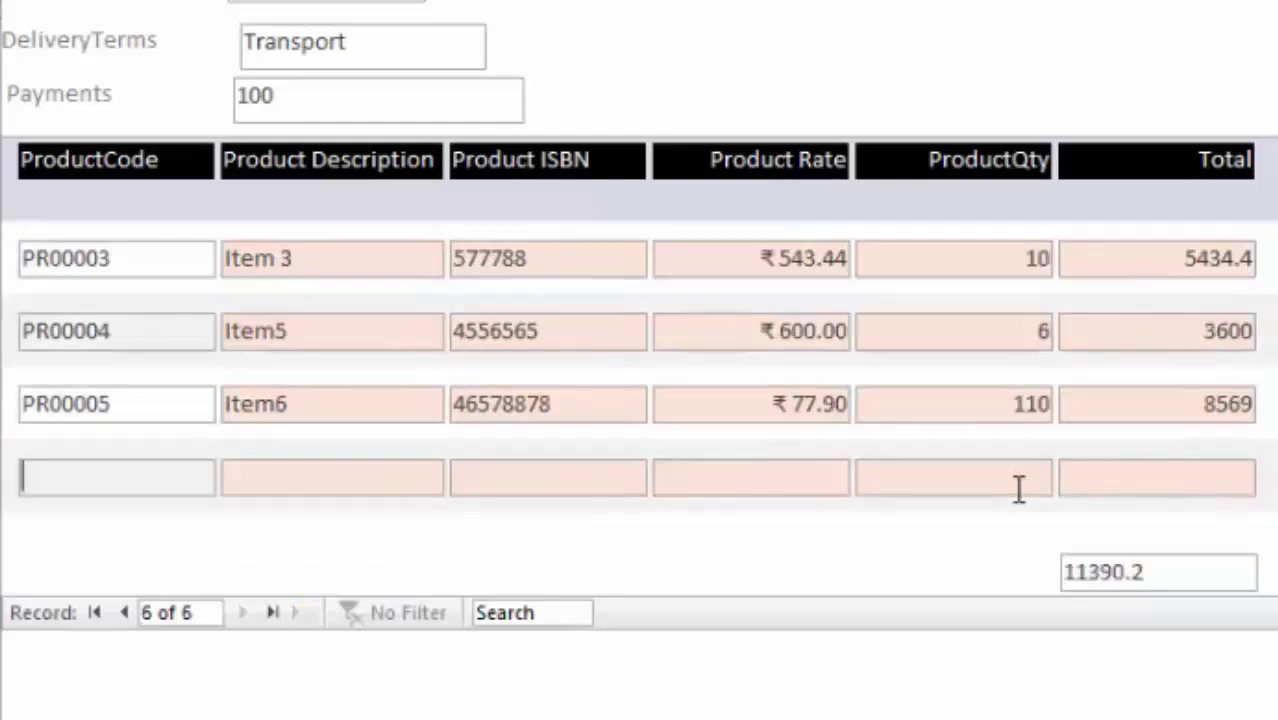